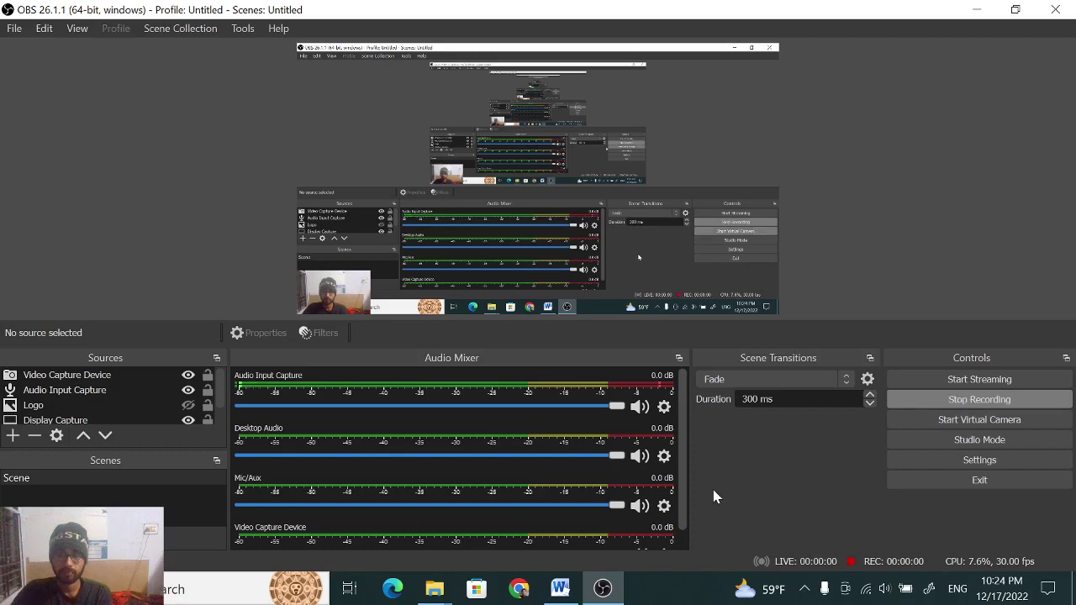
Bring the pumpkin-growth thesis forward and scroll from the title pages to the Dedication and Table of Contents
left_click(560, 587)
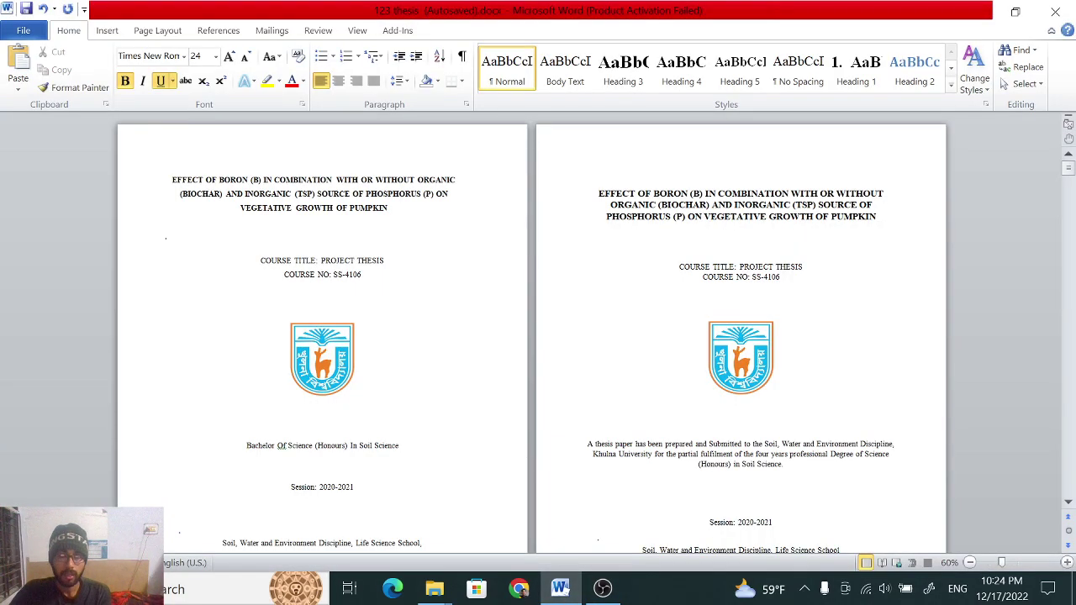
scroll(532, 337, "down", 2)
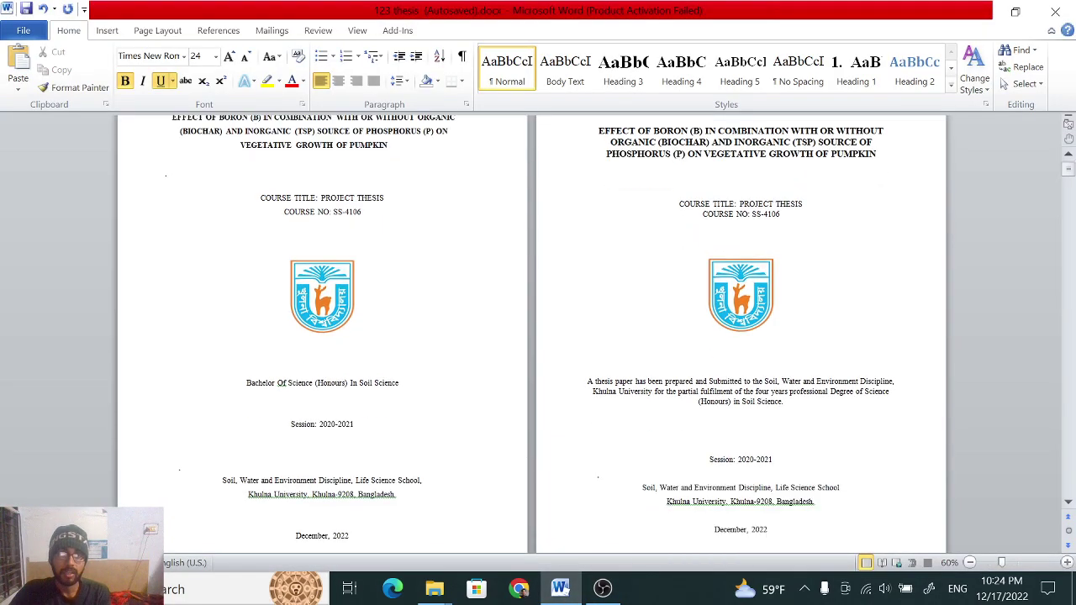
scroll(532, 336, "down", 2)
scroll(532, 336, "up", 3)
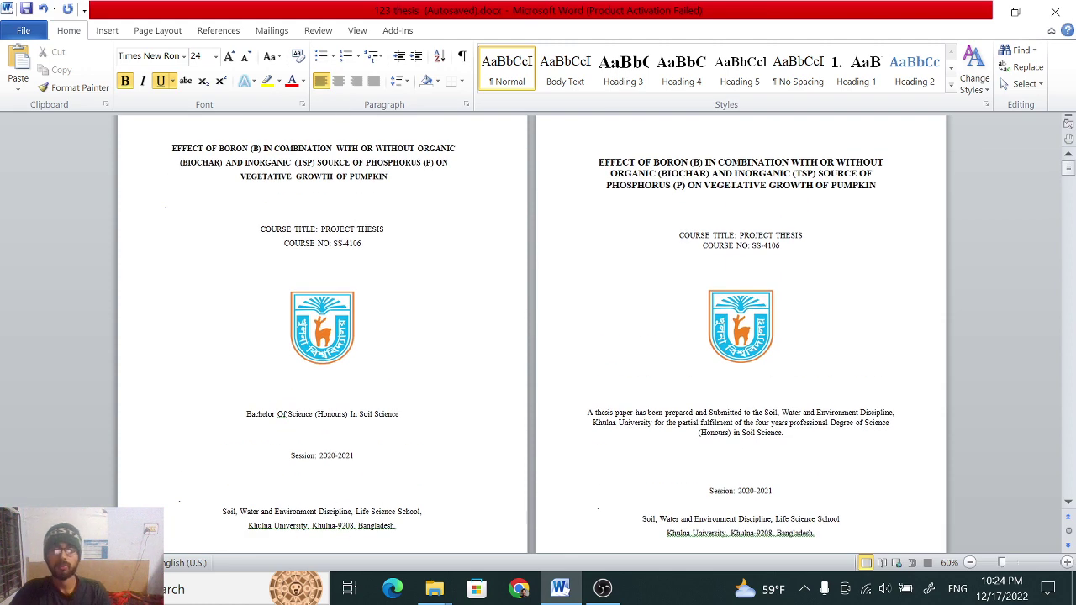
scroll(532, 337, "down", 2)
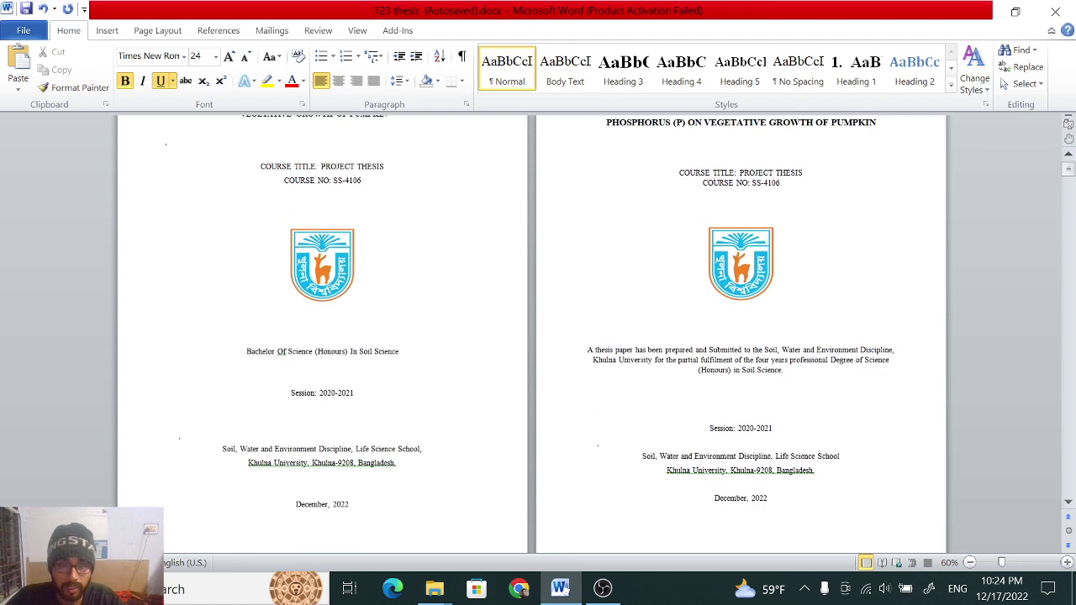
scroll(532, 336, "down", 8)
scroll(532, 337, "up", 8)
scroll(532, 337, "up", 1)
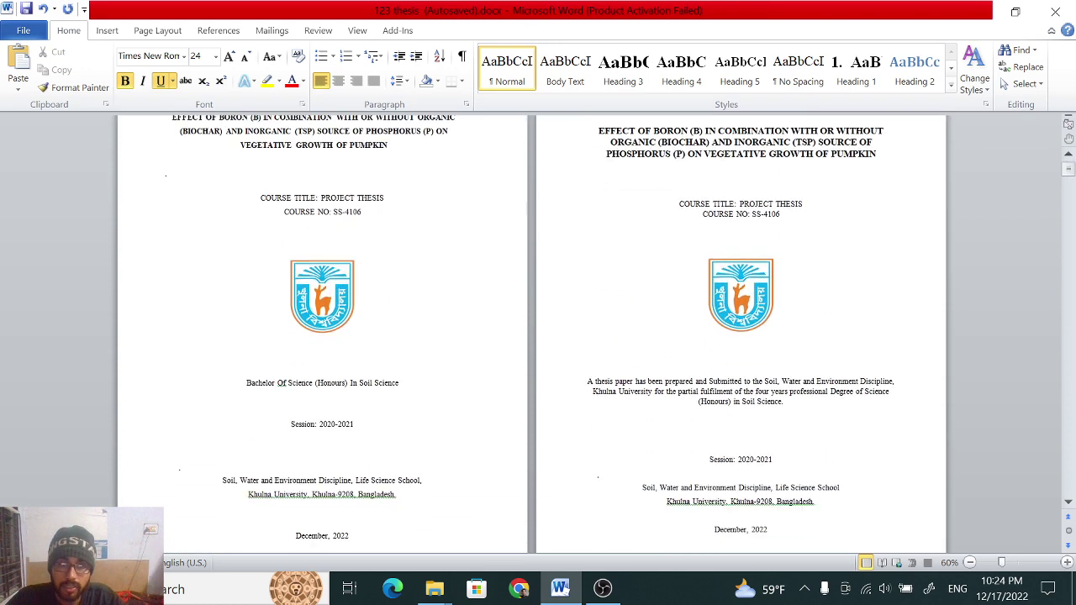
scroll(532, 336, "up", 2)
scroll(532, 337, "down", 1)
scroll(532, 336, "down", 3)
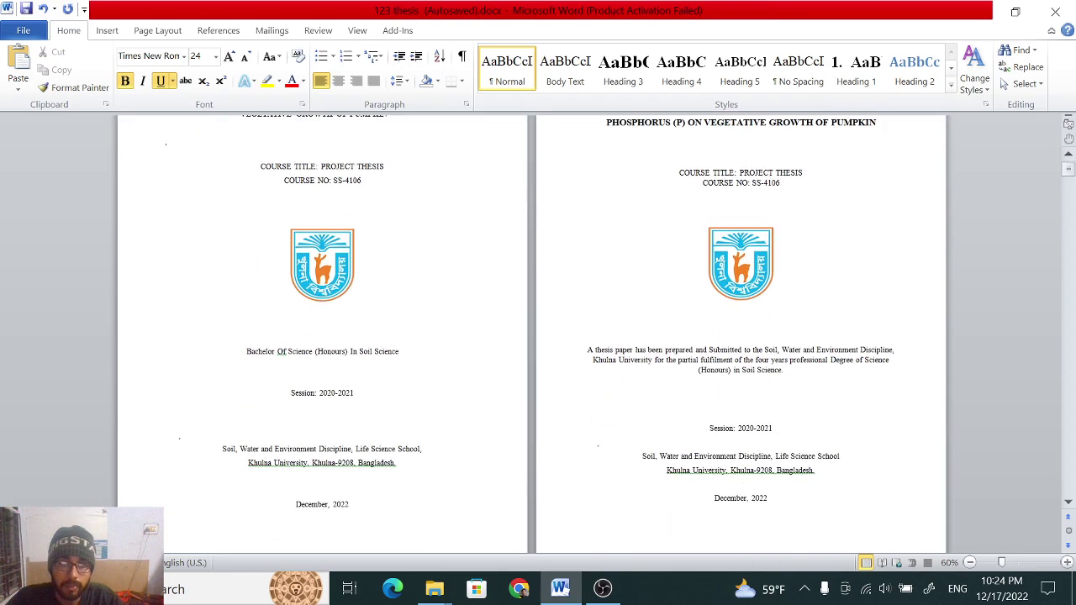
scroll(532, 336, "down", 3)
scroll(532, 336, "down", 2)
scroll(533, 336, "down", 1)
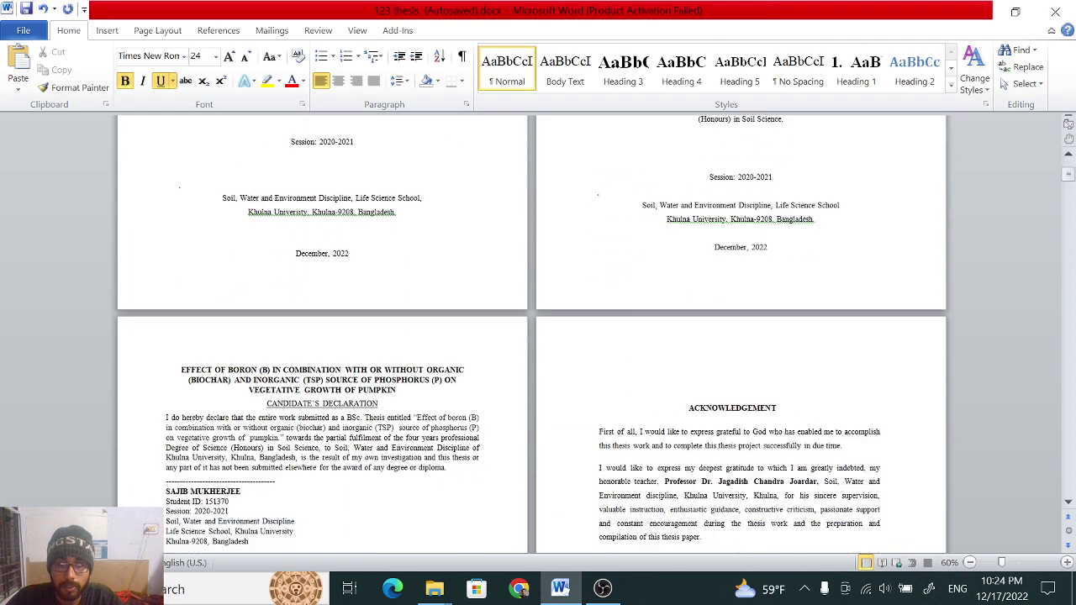
scroll(461, 304, "up", 1)
scroll(460, 304, "down", 2)
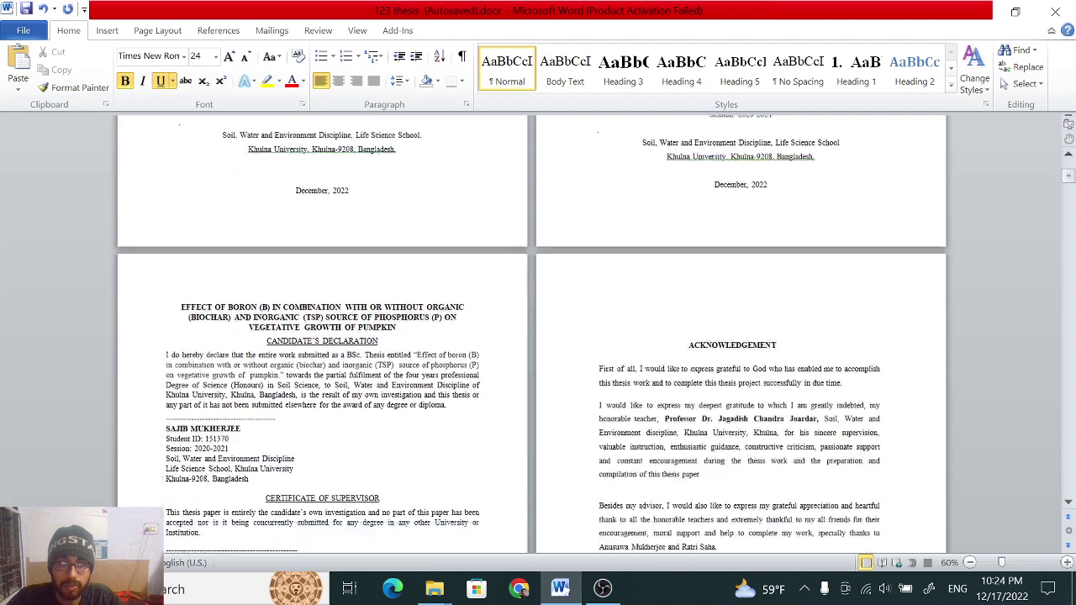
scroll(461, 305, "down", 4)
scroll(460, 304, "down", 3)
scroll(454, 296, "down", 2)
scroll(454, 296, "down", 1)
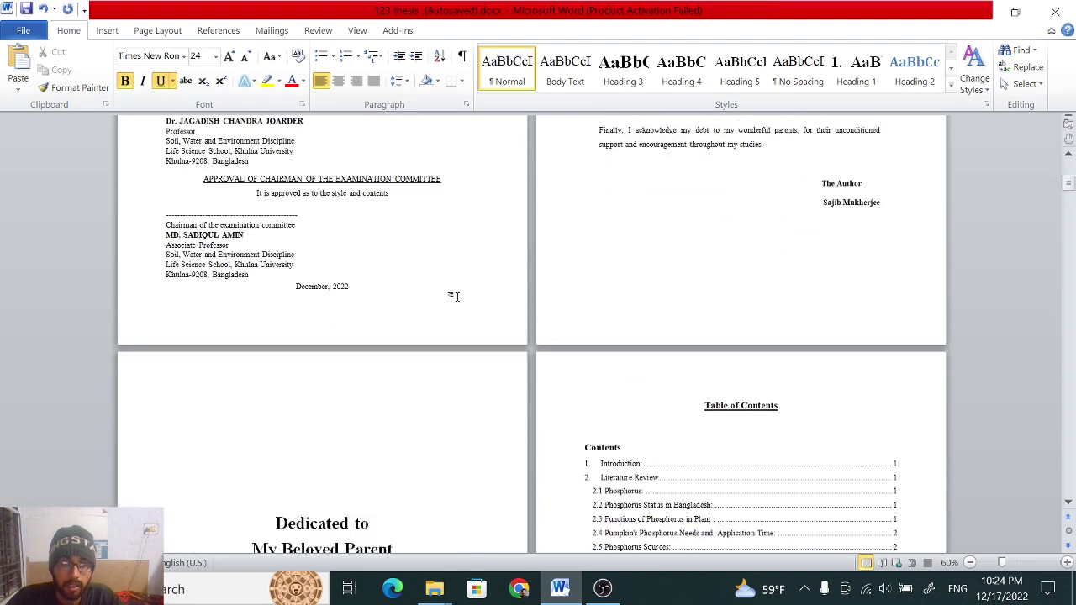
scroll(400, 296, "down", 1)
scroll(457, 305, "down", 1)
scroll(457, 305, "down", 2)
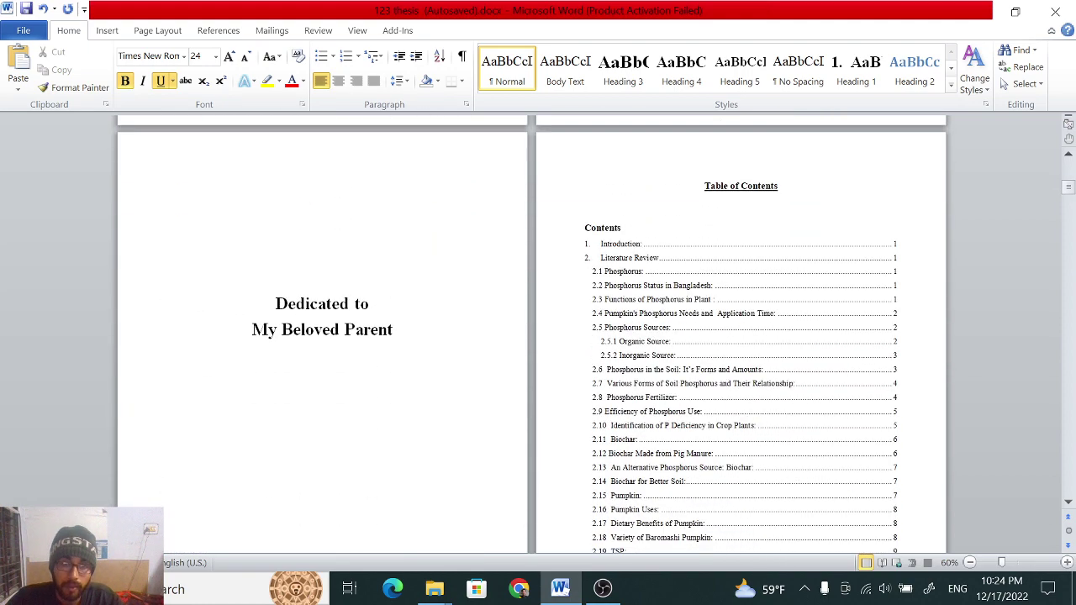
scroll(538, 294, "down", 1)
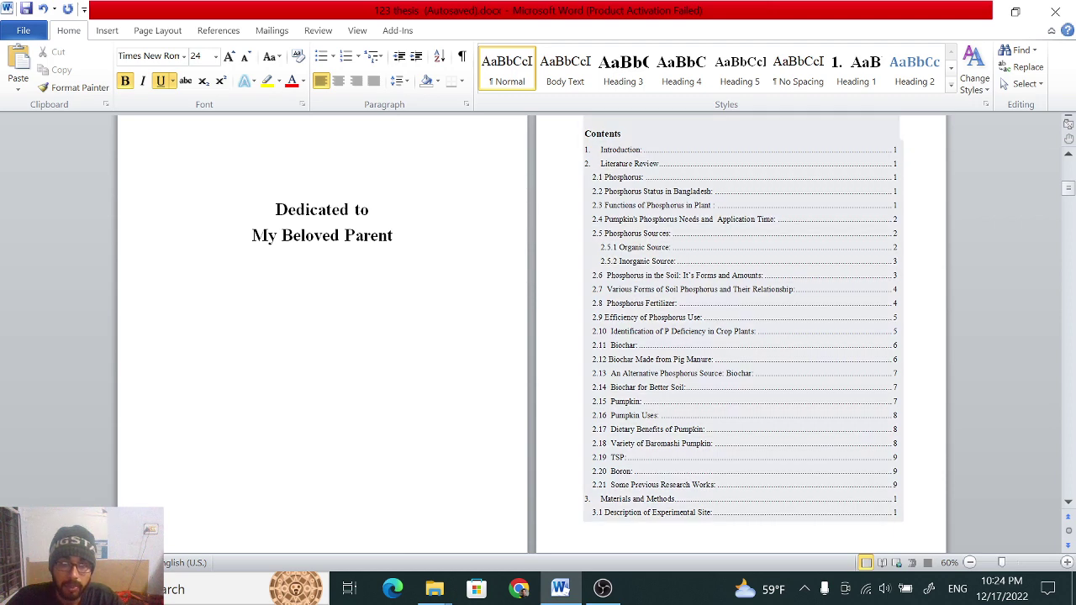
scroll(411, 264, "up", 2)
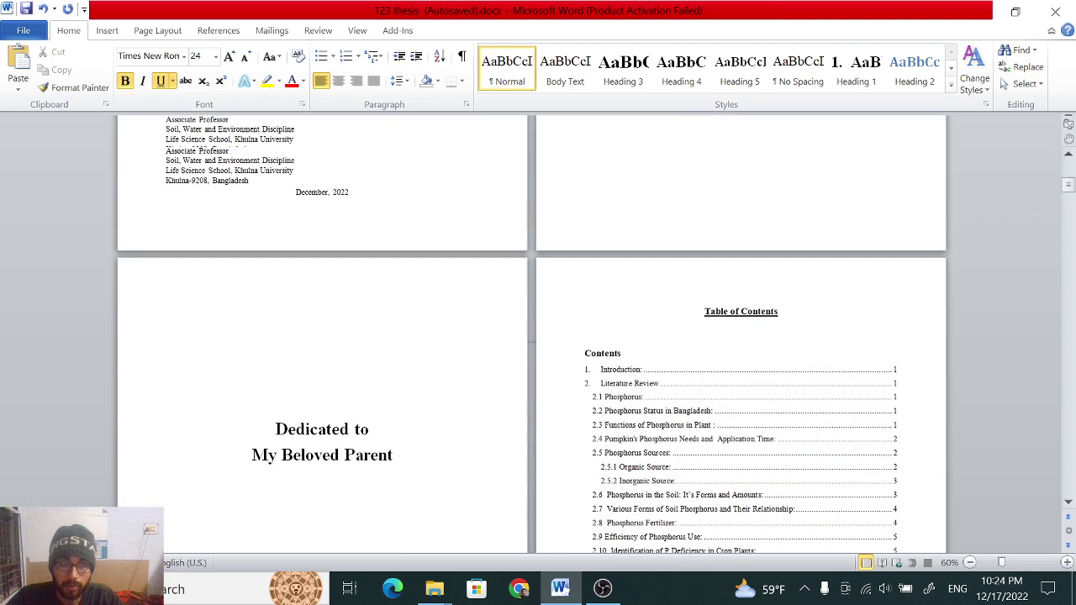
scroll(411, 265, "up", 1)
scroll(411, 265, "up", 1)
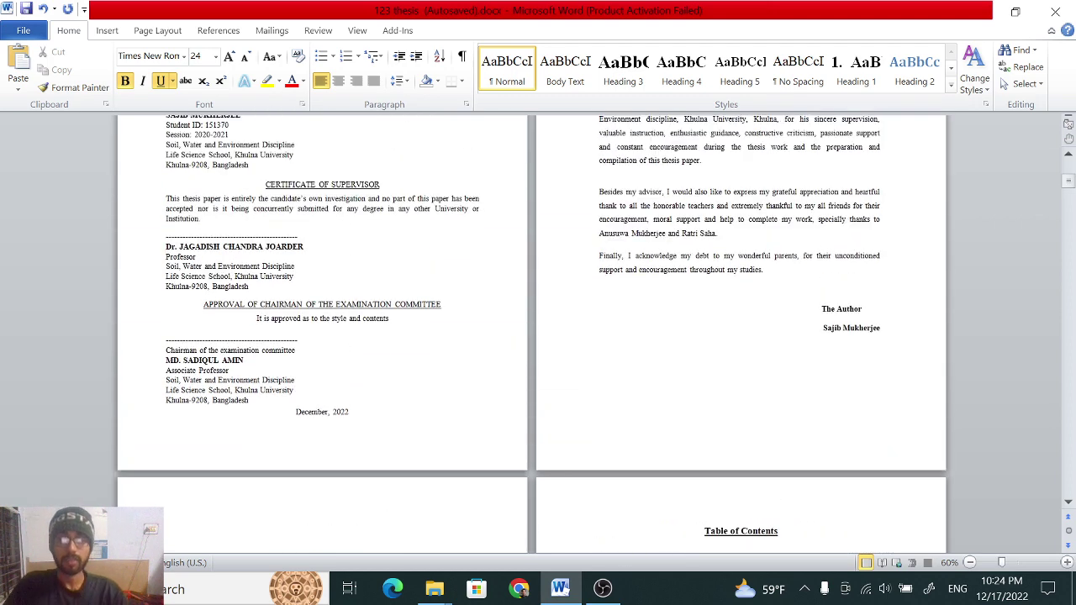
scroll(411, 265, "up", 1)
scroll(411, 265, "up", 1)
scroll(411, 265, "up", 1)
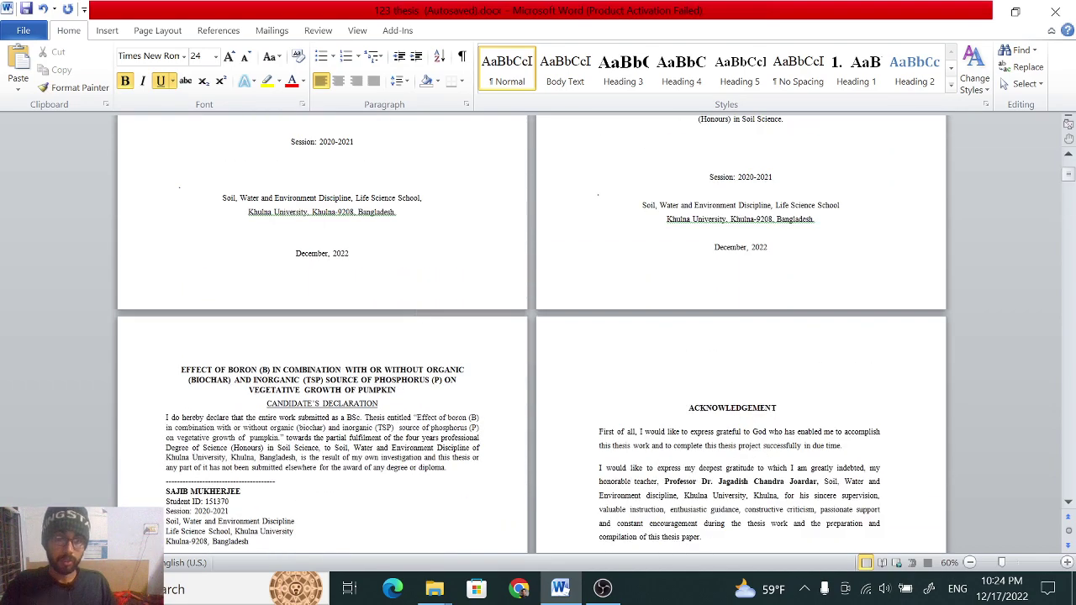
scroll(412, 264, "up", 2)
scroll(476, 396, "down", 2)
scroll(475, 396, "up", 2)
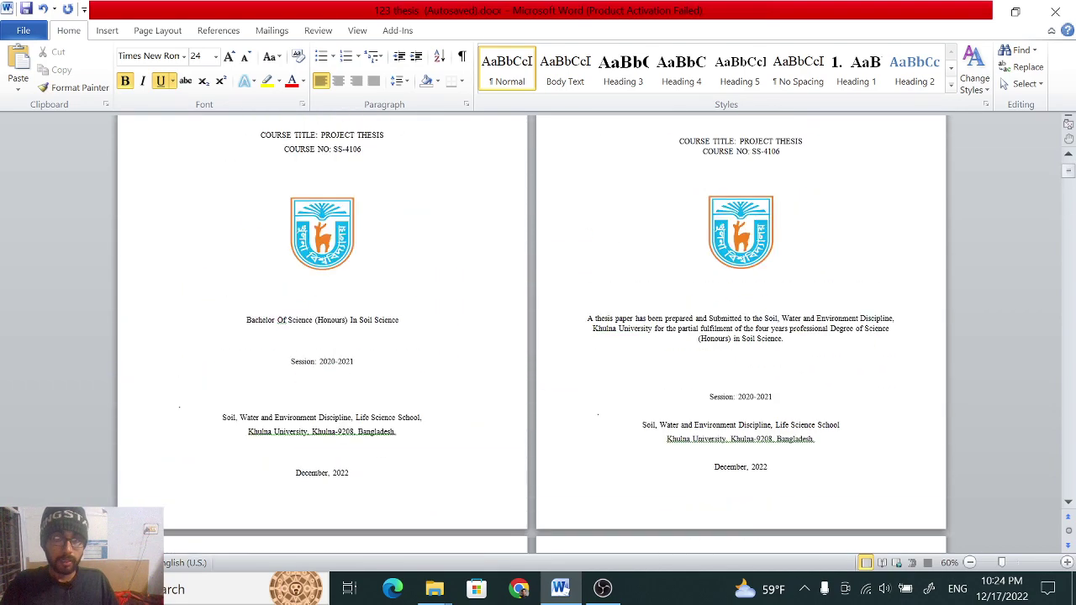
scroll(476, 396, "up", 1)
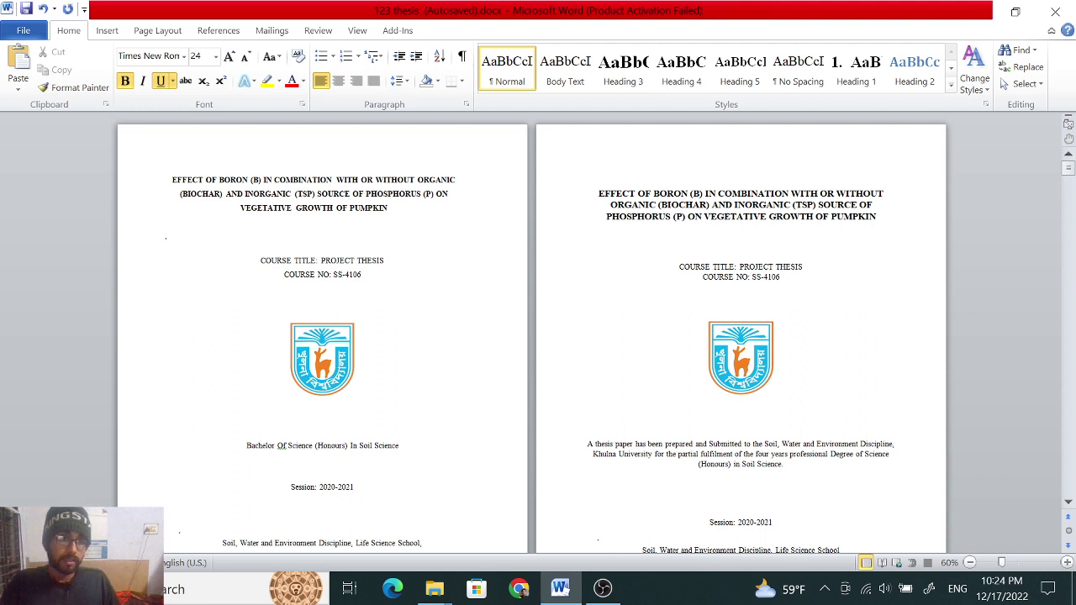
scroll(563, 227, "down", 2)
scroll(569, 241, "down", 3)
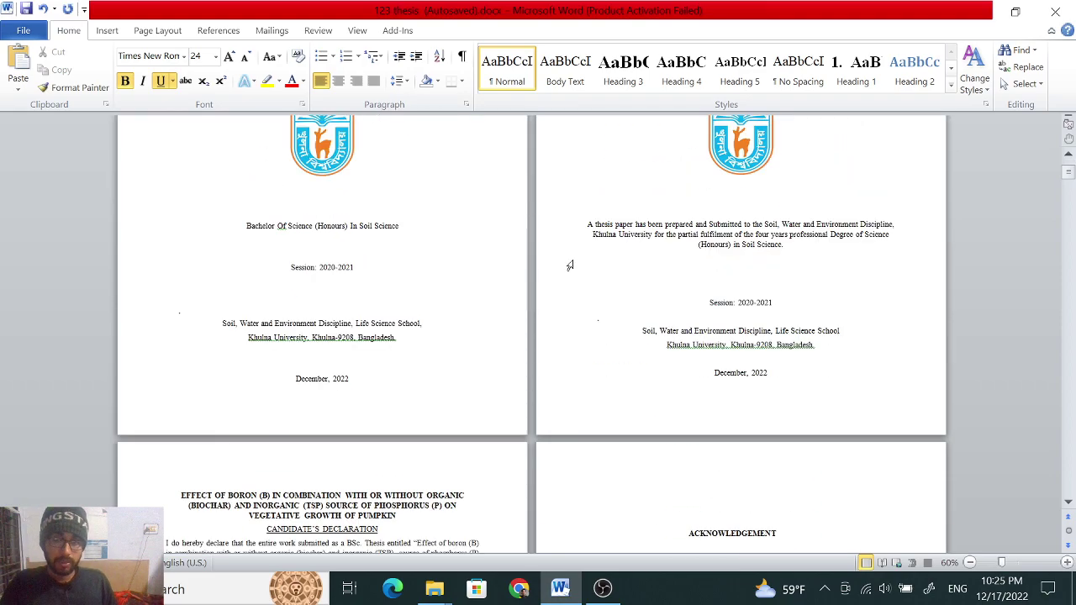
scroll(566, 260, "down", 2)
scroll(564, 298, "down", 3)
scroll(559, 302, "down", 3)
scroll(557, 311, "down", 2)
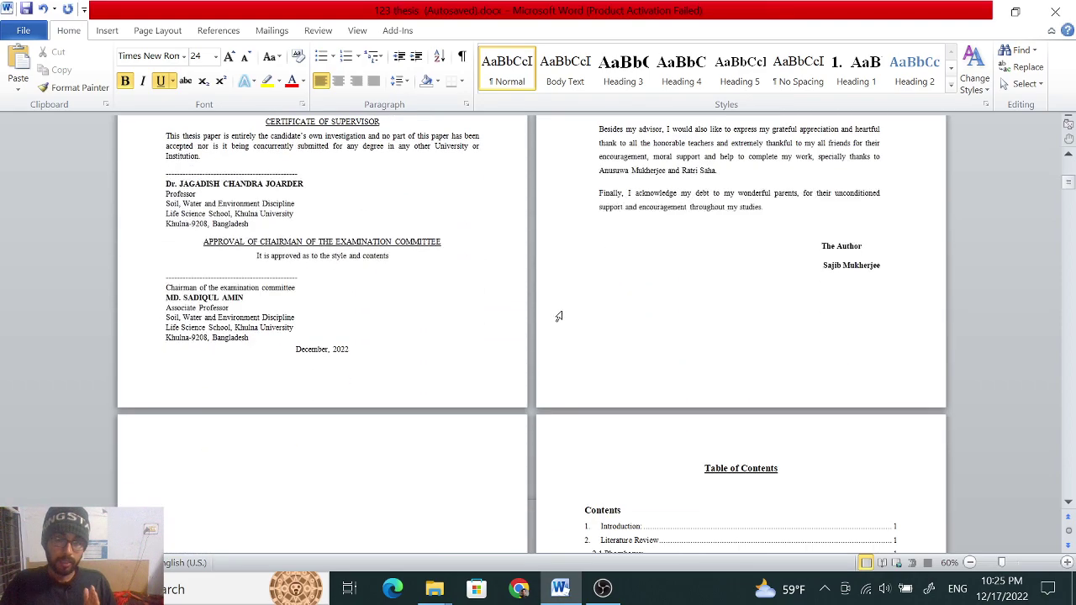
scroll(558, 315, "down", 3)
scroll(559, 321, "down", 2)
scroll(555, 328, "down", 3)
scroll(521, 348, "down", 2)
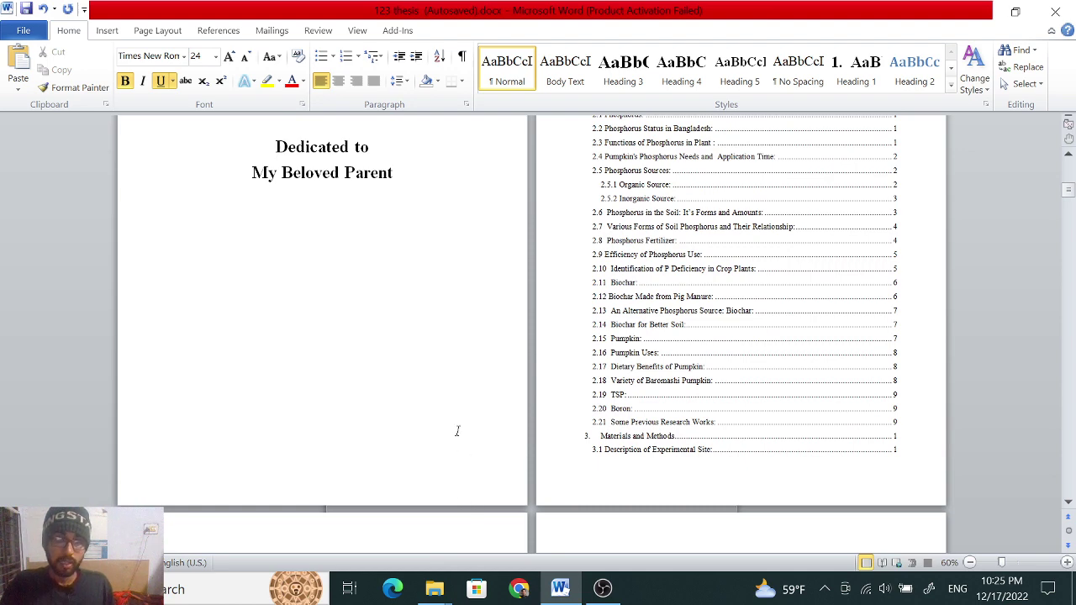
scroll(458, 431, "up", 2)
scroll(457, 431, "up", 2)
scroll(457, 431, "down", 4)
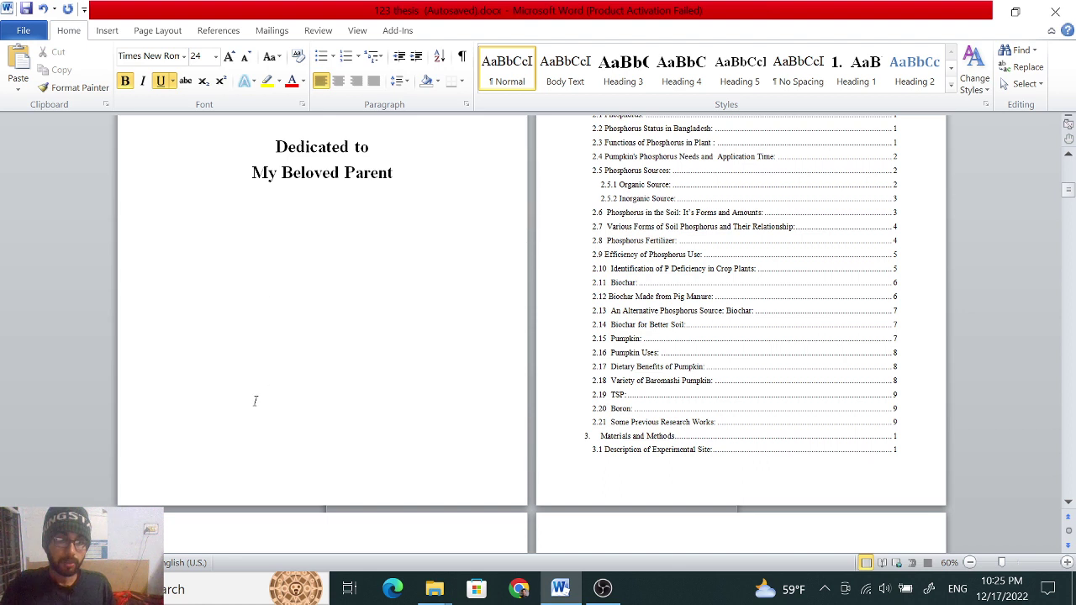
Insert a Next Page section break below the dedication text
left_click(216, 410)
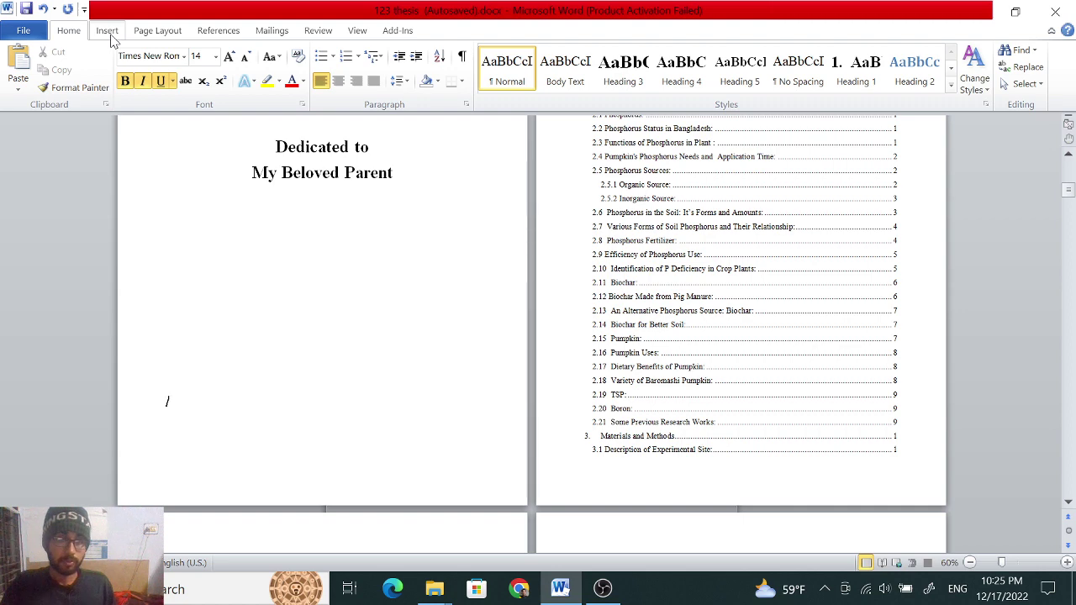
left_click(106, 31)
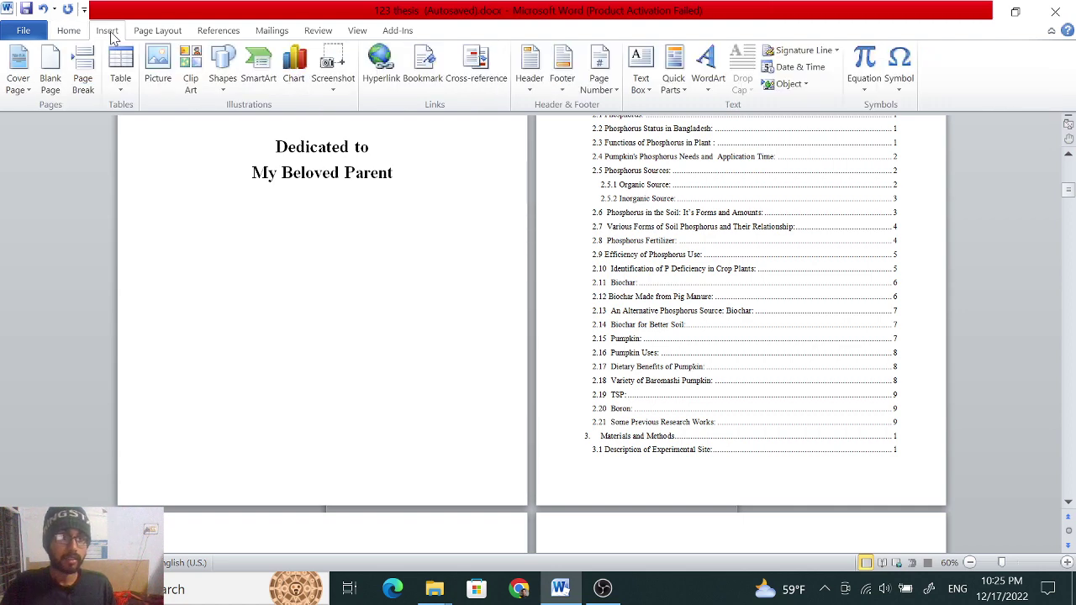
left_click(157, 31)
left_click(283, 52)
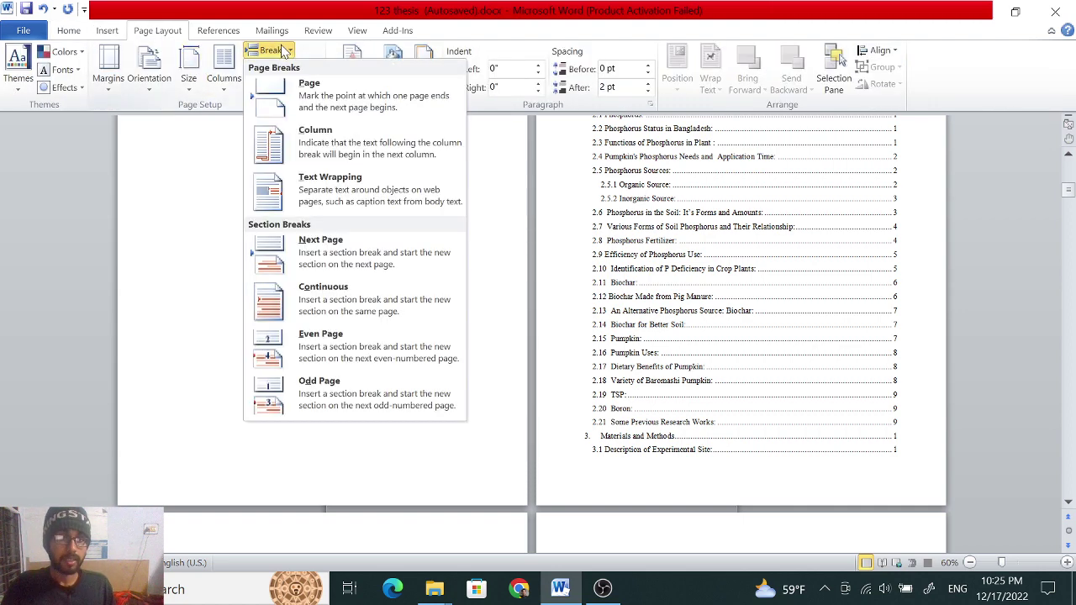
left_click(349, 243)
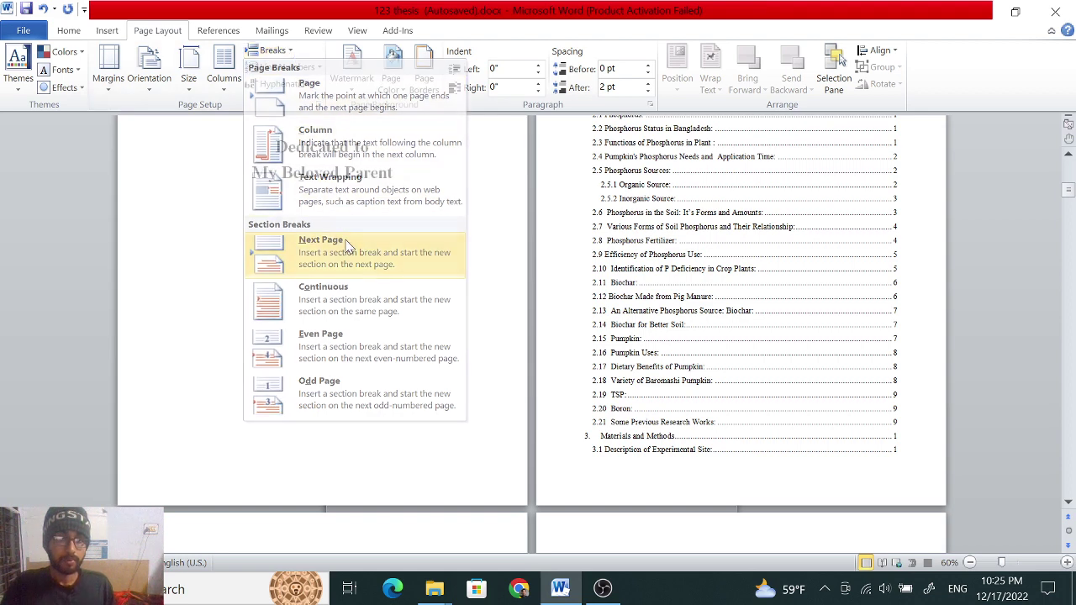
scroll(372, 254, "up", 2)
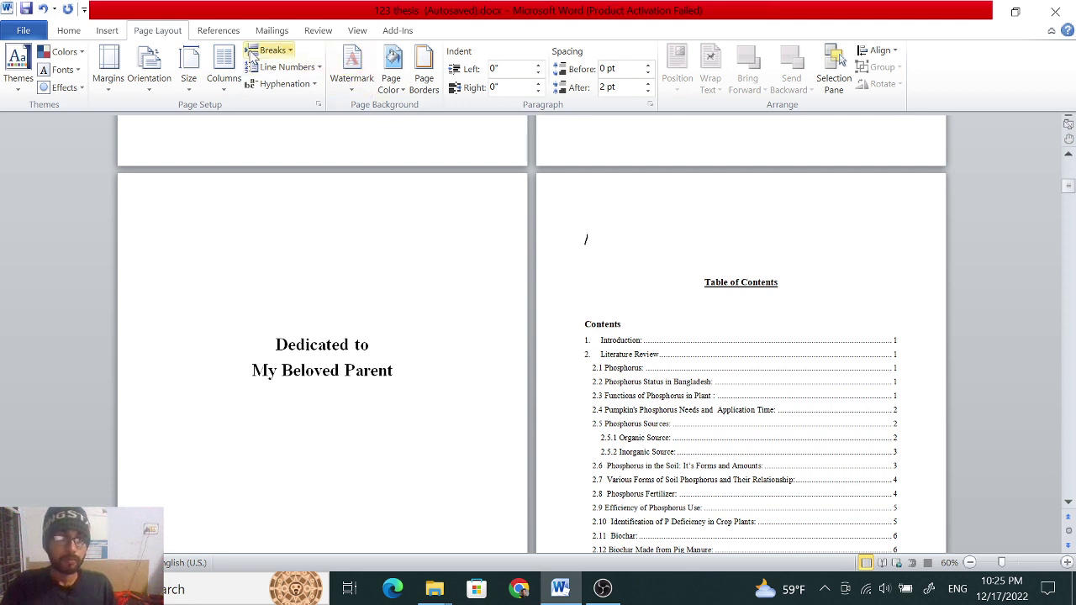
Show formatting marks and put the cursor just above the Table of Contents
left_click(69, 31)
left_click(461, 57)
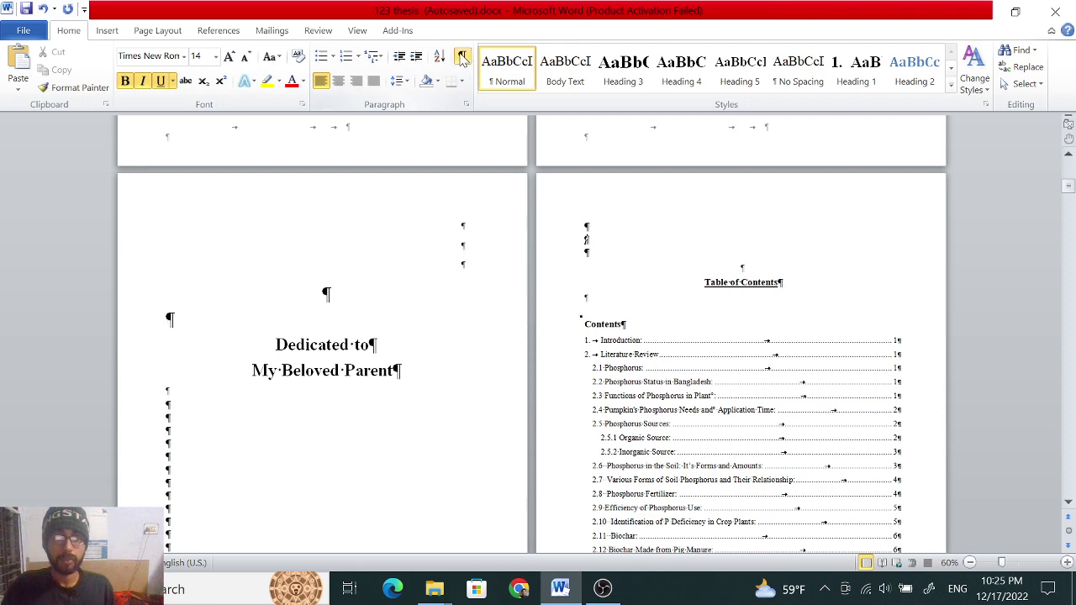
key("Down")
key("Down")
key("Down")
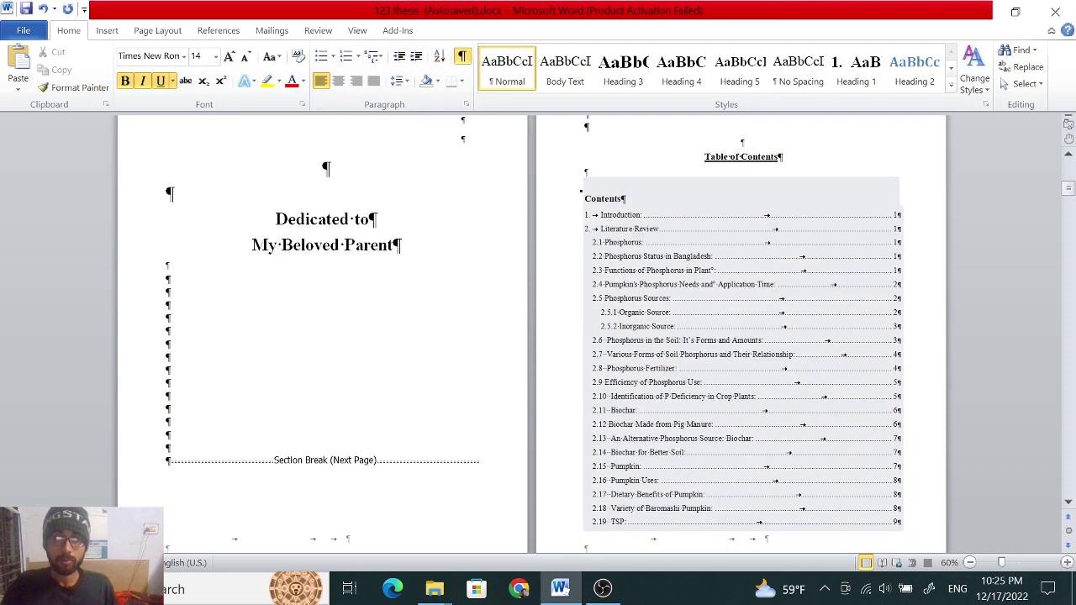
key("Up")
key("Up")
key("Up")
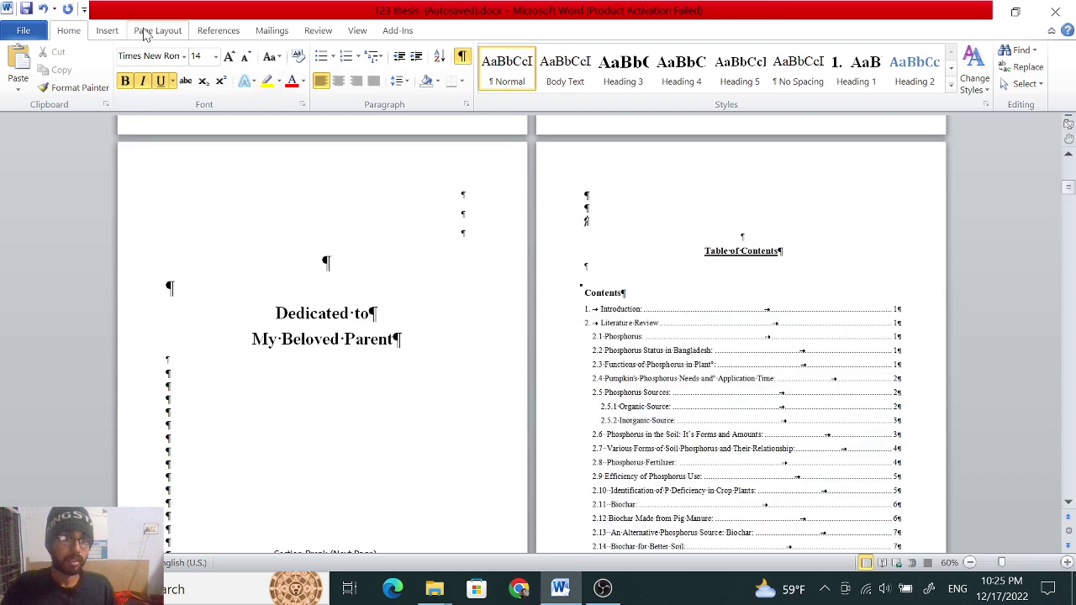
Insert a Next Page section break before the Table of Contents heading
left_click(118, 35)
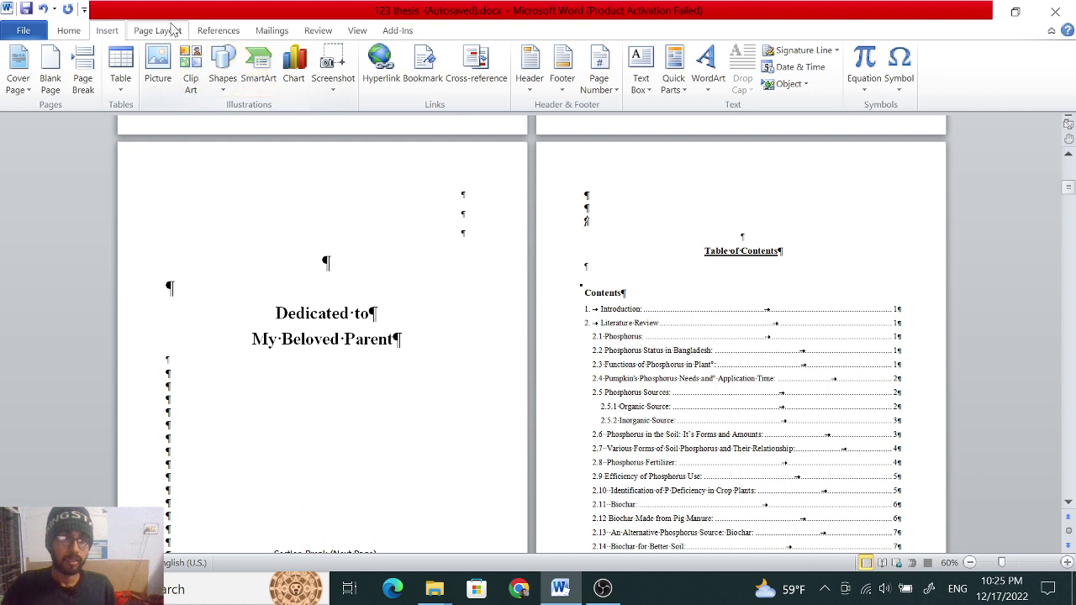
left_click(171, 30)
left_click(270, 50)
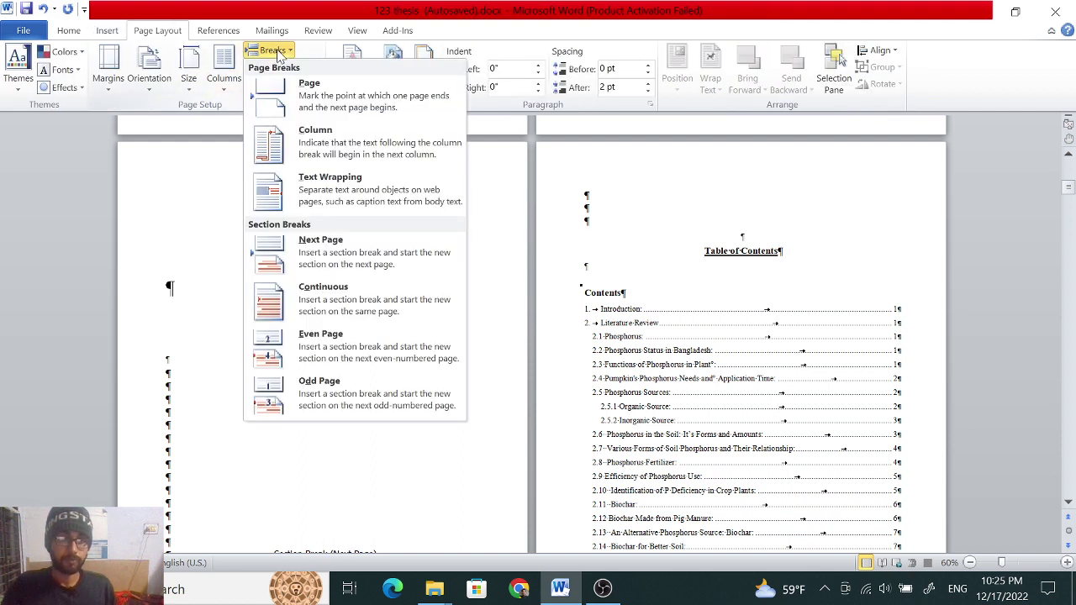
left_click(326, 245)
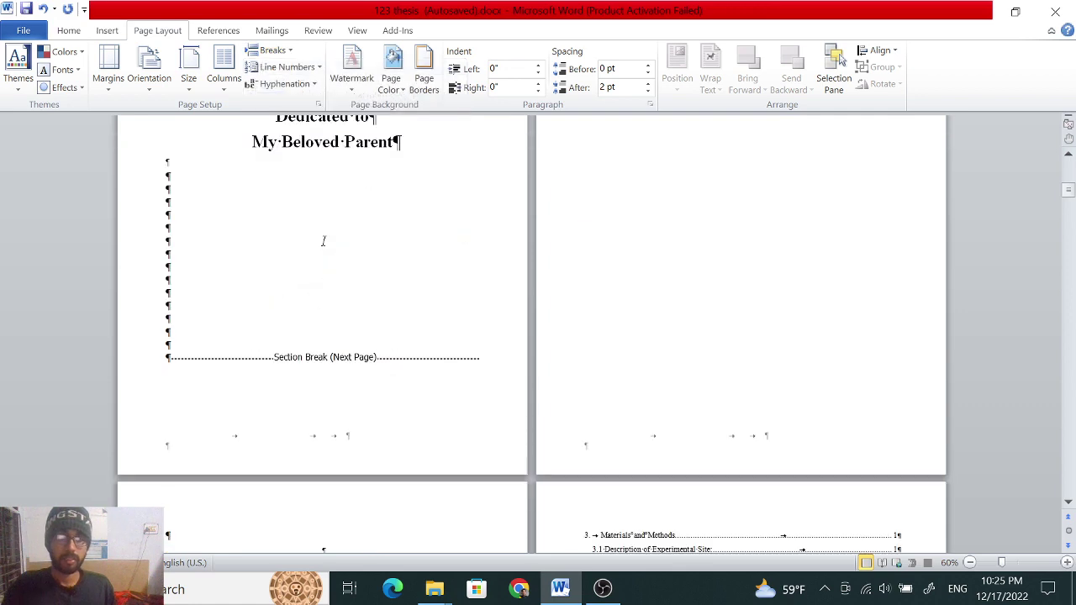
Delete the stray empty paragraph before the Table of Contents
scroll(419, 218, "down", 2)
scroll(449, 240, "up", 3)
scroll(449, 240, "up", 2)
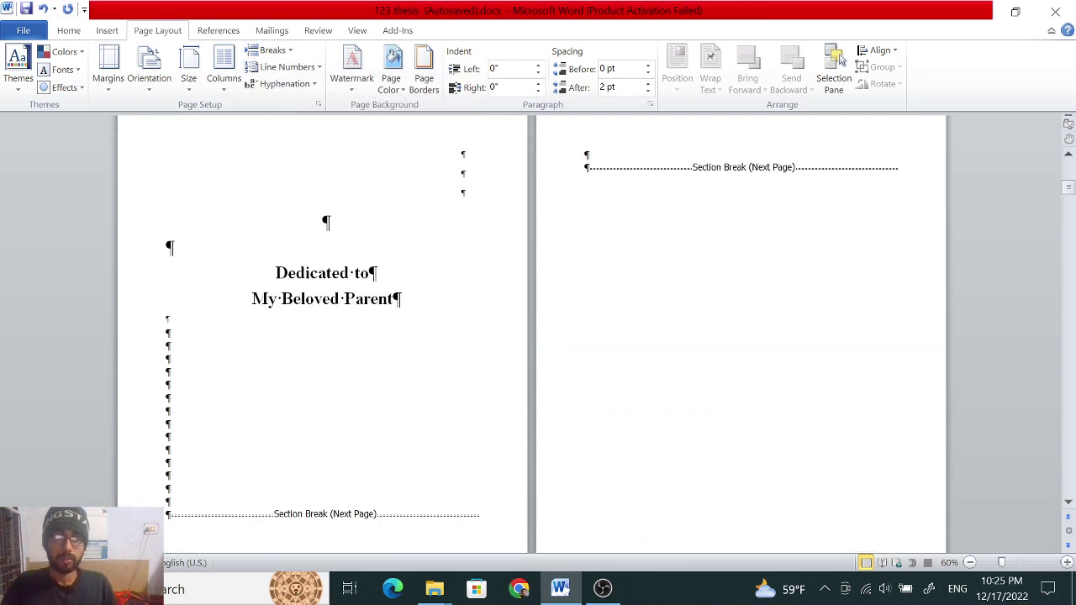
scroll(697, 269, "up", 2)
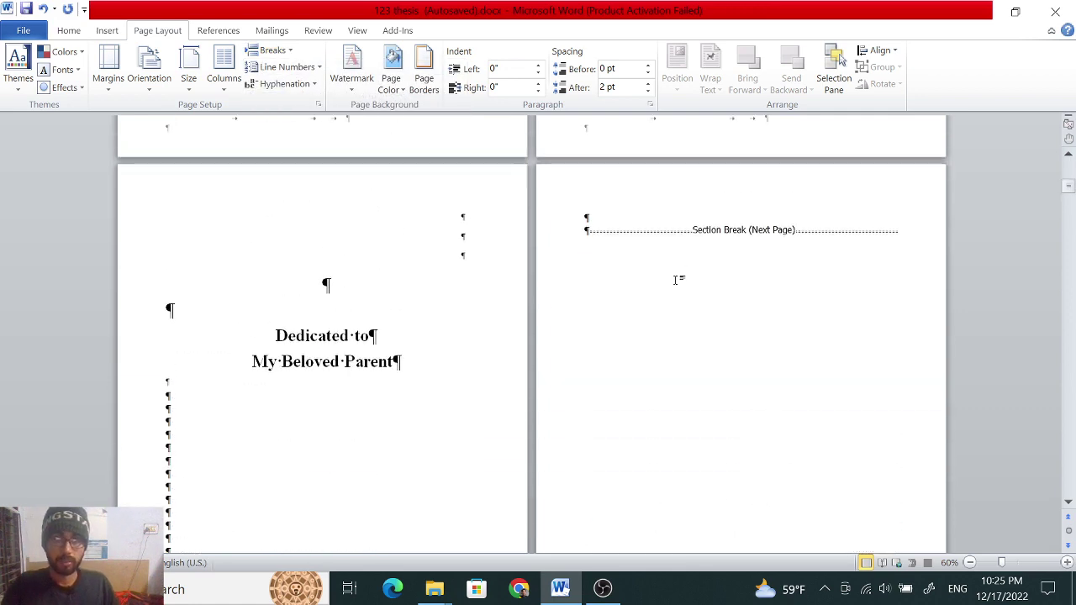
scroll(670, 290, "down", 1)
scroll(670, 290, "up", 2)
scroll(284, 451, "down", 2)
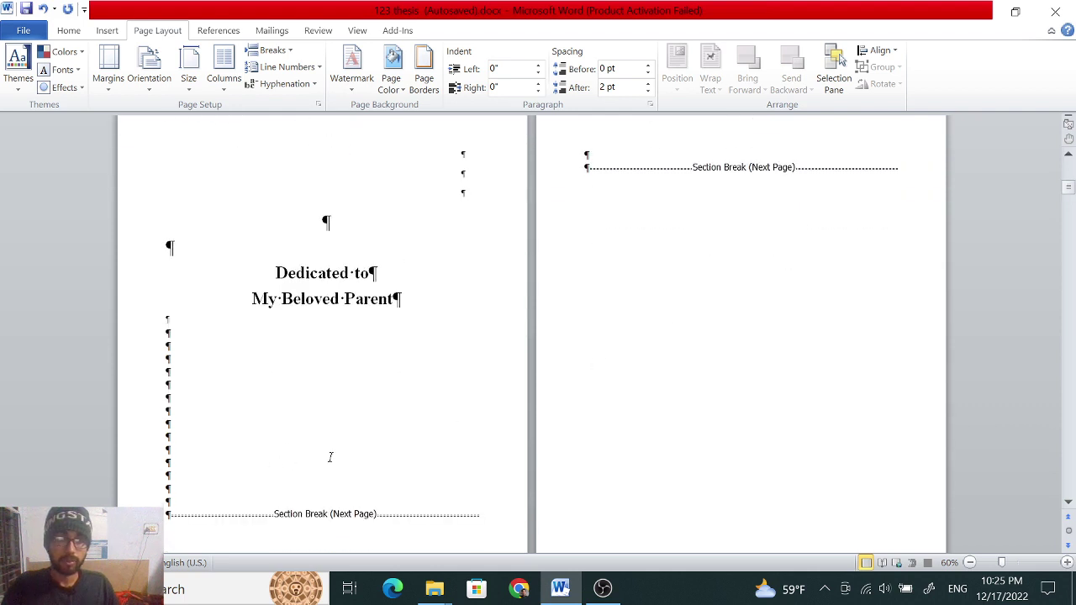
scroll(639, 378, "down", 2)
scroll(682, 367, "down", 1)
scroll(384, 503, "down", 1)
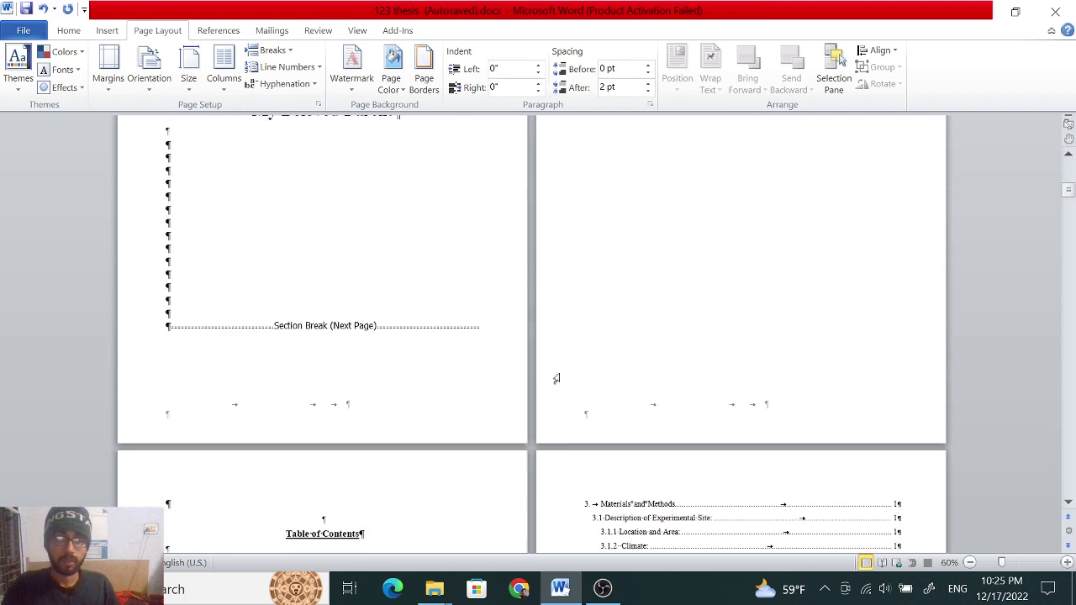
scroll(556, 379, "up", 3)
scroll(643, 379, "up", 2)
scroll(408, 428, "down", 3)
scroll(309, 453, "down", 1)
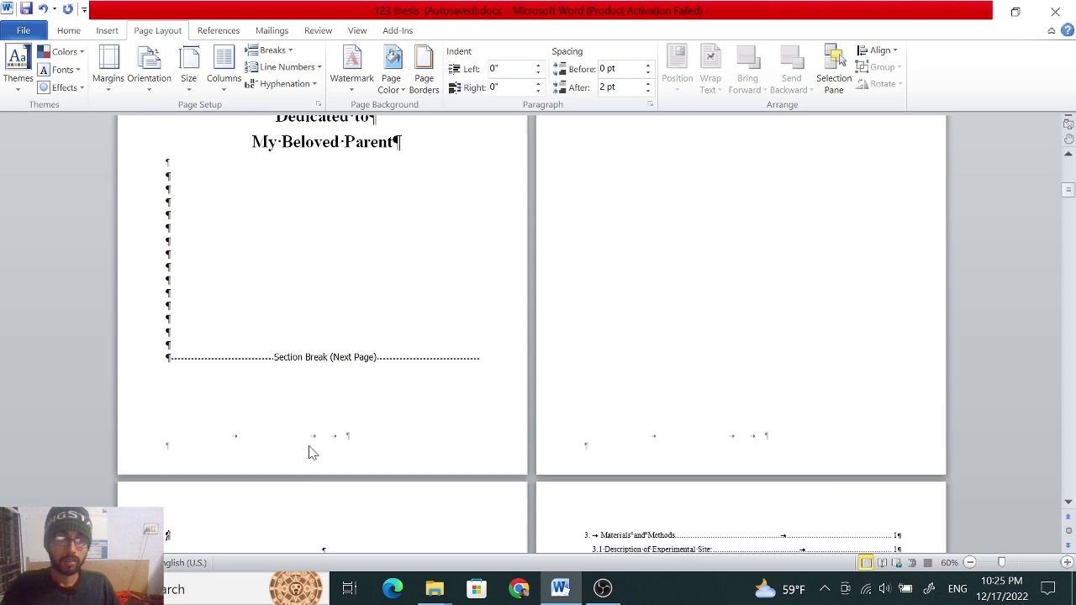
scroll(309, 452, "down", 2)
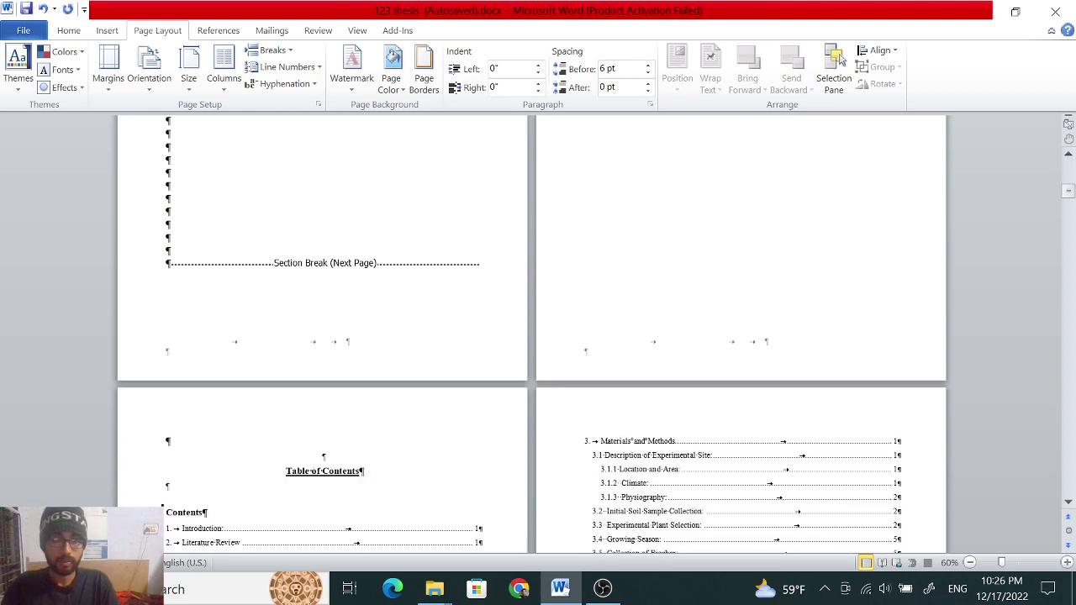
key("BackSpace")
Recheck the dedication page and select the empty paragraph above the Table of Contents heading
scroll(505, 441, "up", 5)
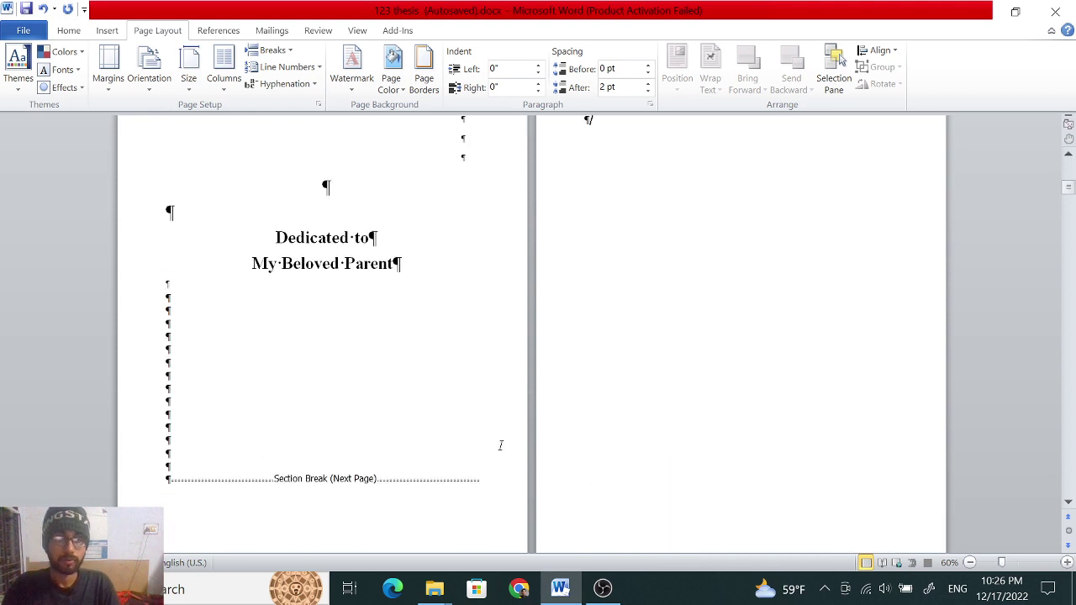
scroll(547, 445, "up", 2)
scroll(625, 431, "down", 4)
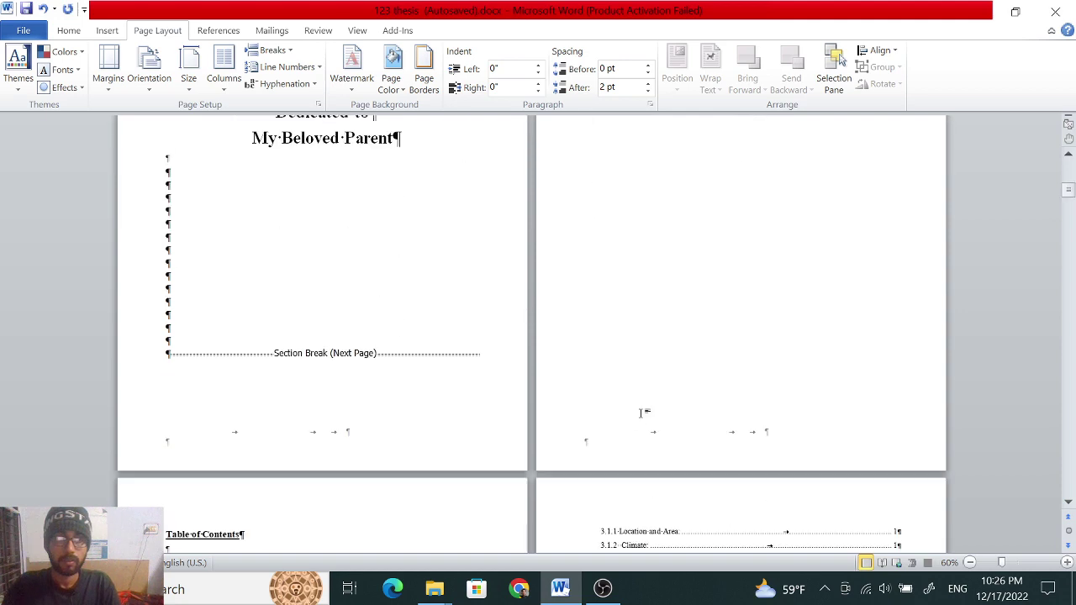
scroll(644, 413, "up", 3)
scroll(657, 405, "down", 3)
scroll(657, 404, "down", 4)
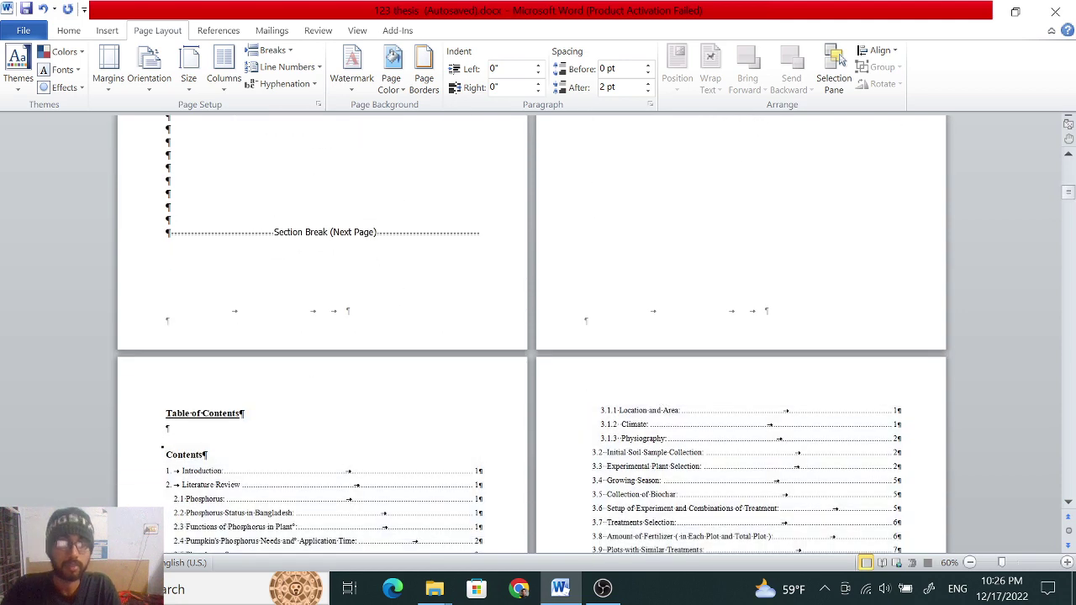
scroll(680, 374, "up", 5)
scroll(703, 509, "up", 3)
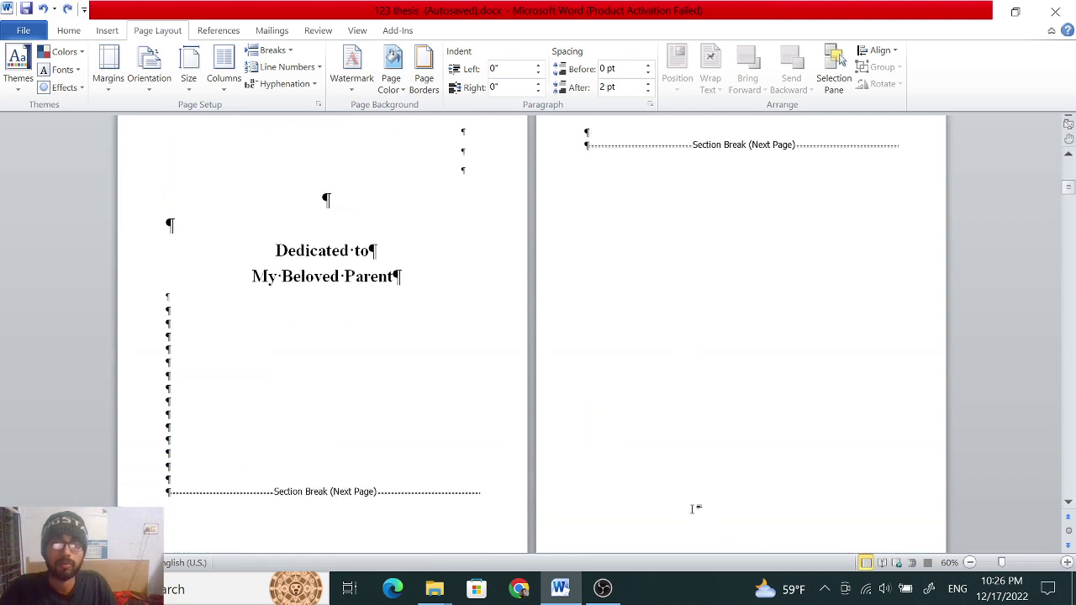
scroll(694, 507, "down", 5)
scroll(685, 496, "down", 5)
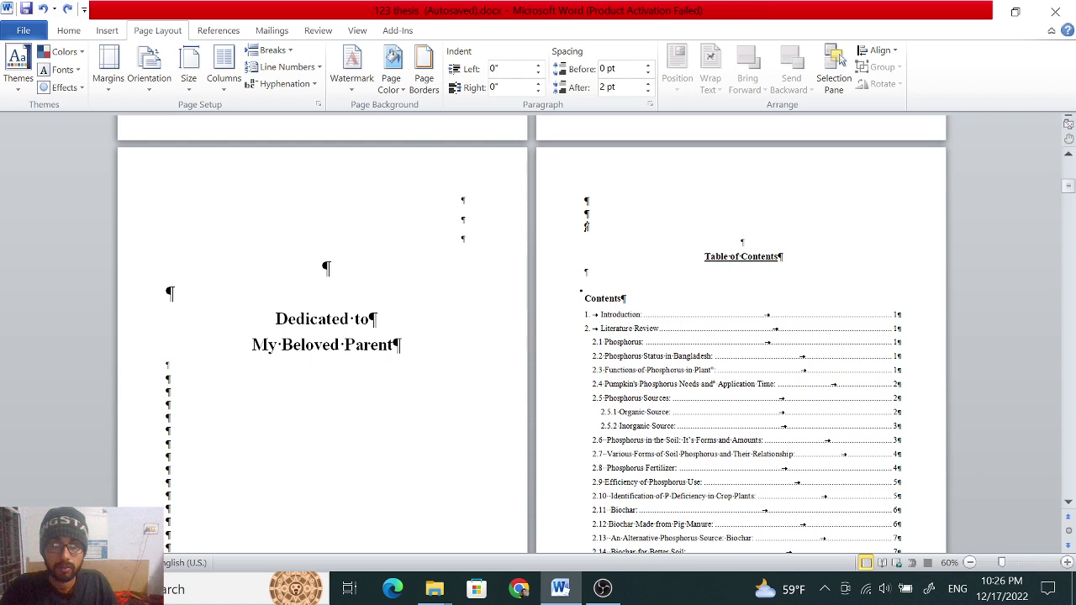
left_click(701, 257)
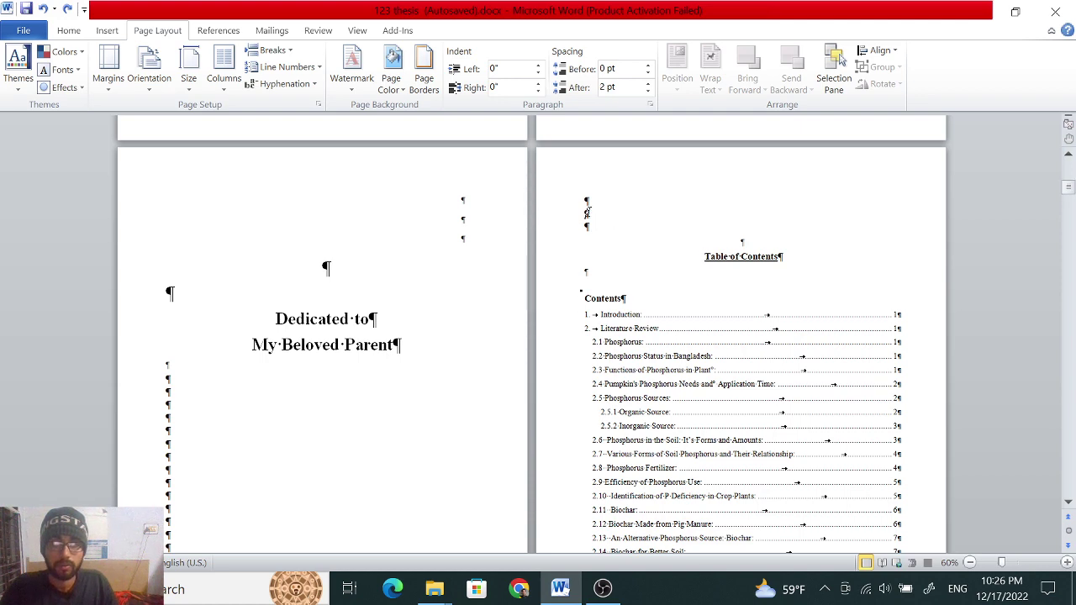
left_click_drag(587, 213, 597, 214)
Scroll through the table of contents down to the List of Tables
scroll(597, 249, "down", 2)
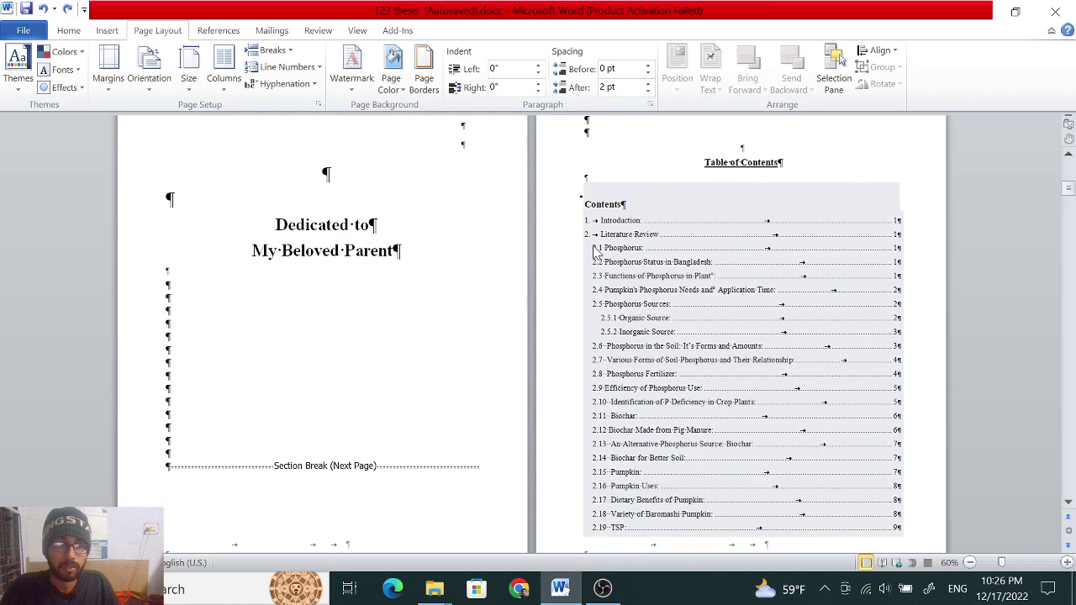
scroll(623, 305, "down", 1)
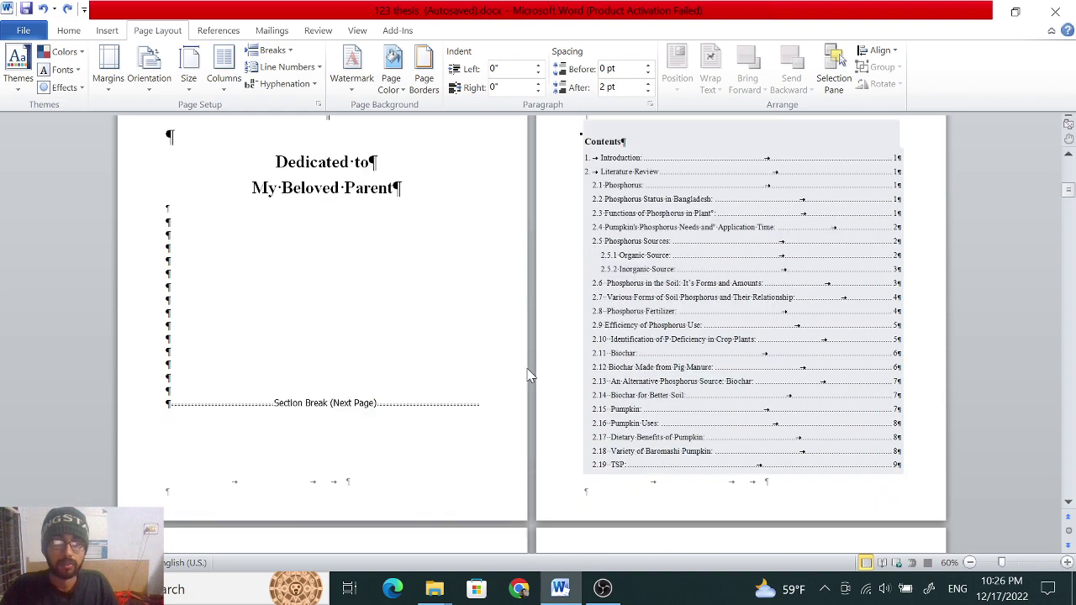
scroll(533, 375, "up", 2)
scroll(532, 370, "down", 1)
scroll(531, 366, "down", 1)
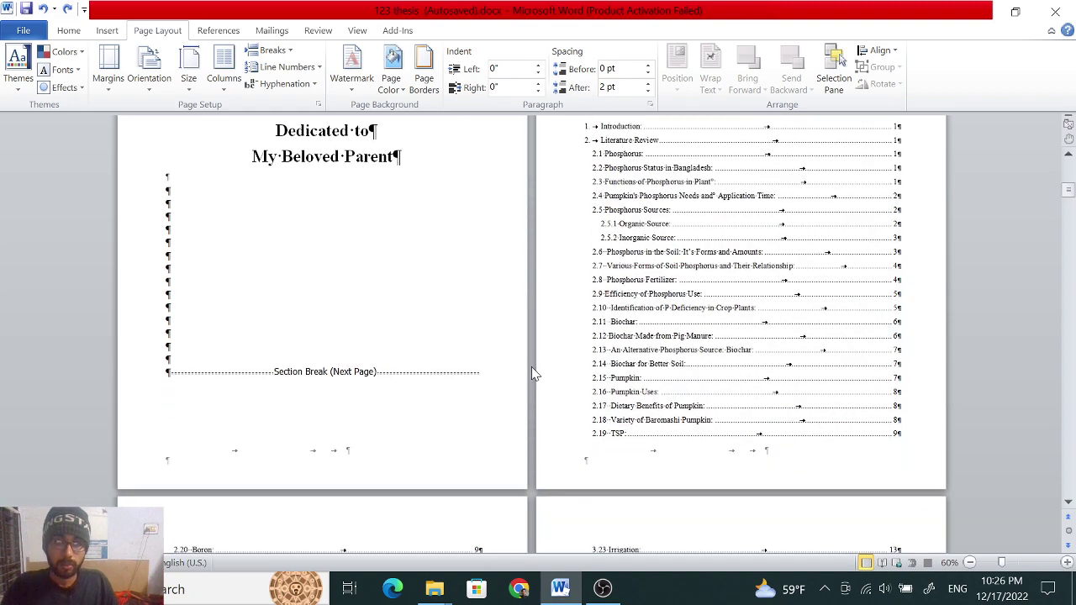
scroll(531, 366, "down", 1)
scroll(477, 362, "up", 2)
scroll(477, 362, "up", 1)
scroll(473, 360, "down", 1)
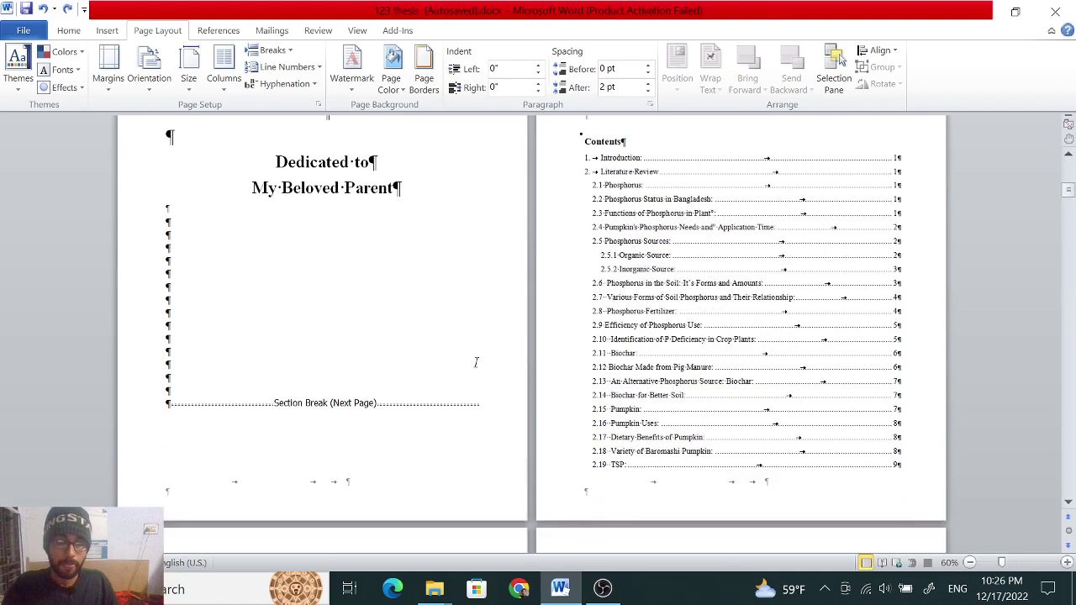
scroll(478, 367, "down", 2)
scroll(551, 348, "down", 1)
scroll(550, 348, "down", 1)
scroll(550, 348, "down", 3)
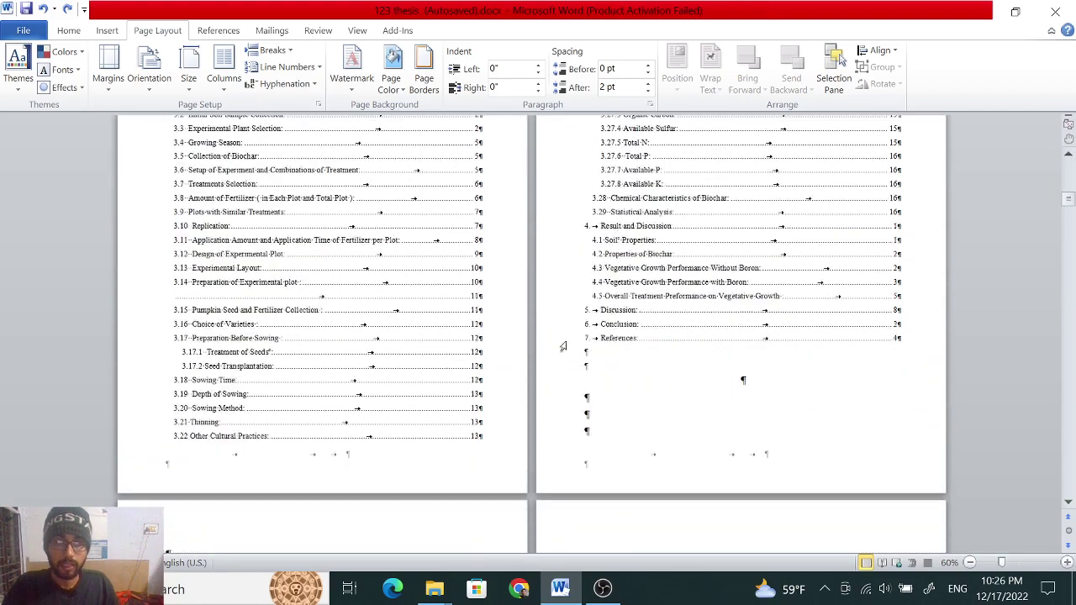
scroll(550, 348, "down", 1)
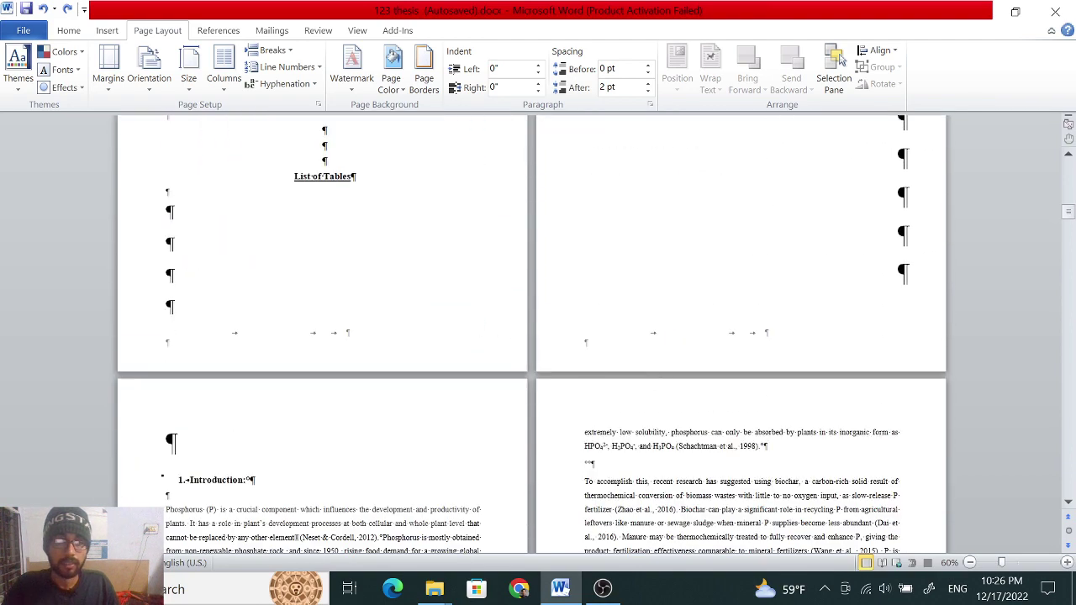
Undo the stray tab line under List of Tables and insert a Next Page section break there
scroll(494, 341, "up", 3)
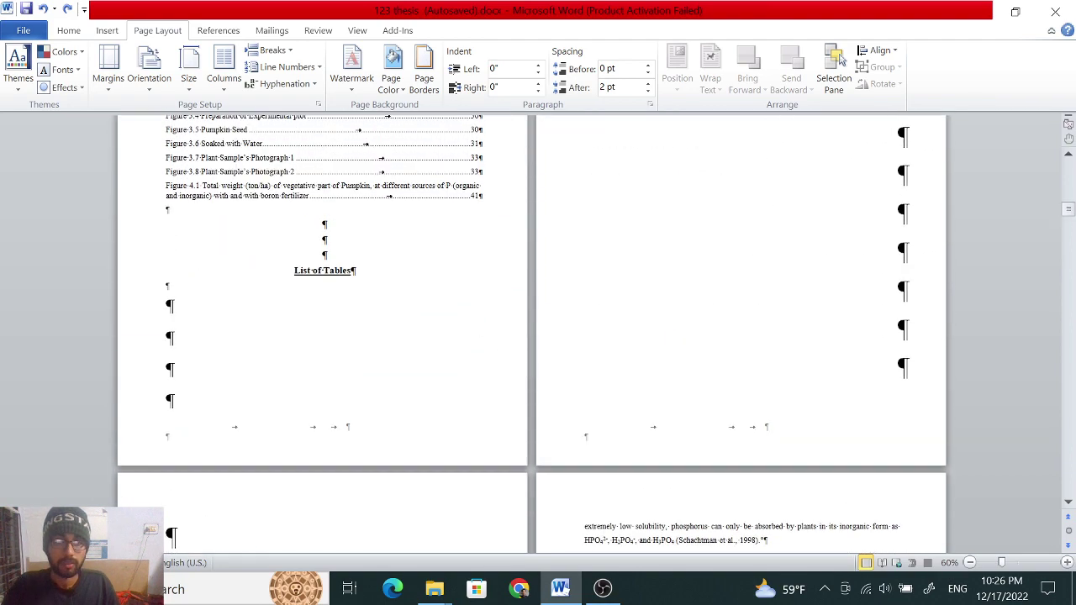
double_click(454, 416)
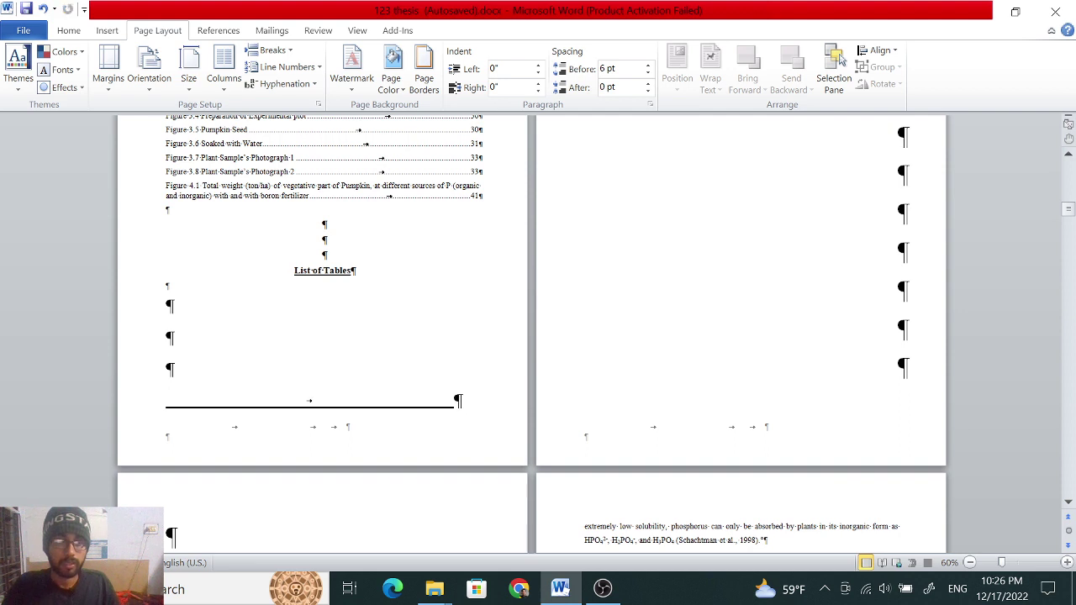
key("ctrl+z")
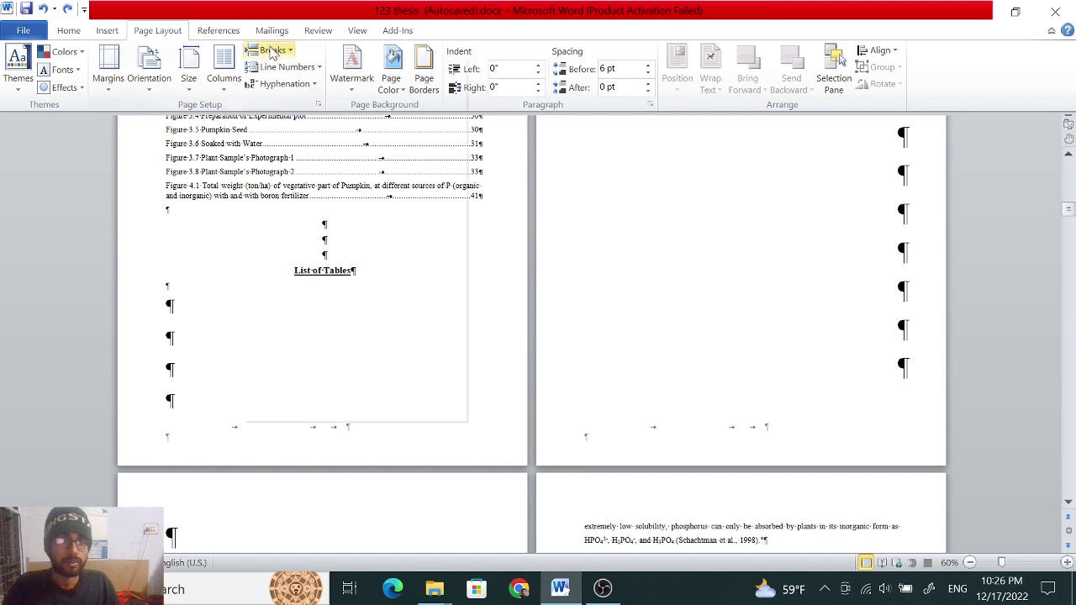
left_click(269, 51)
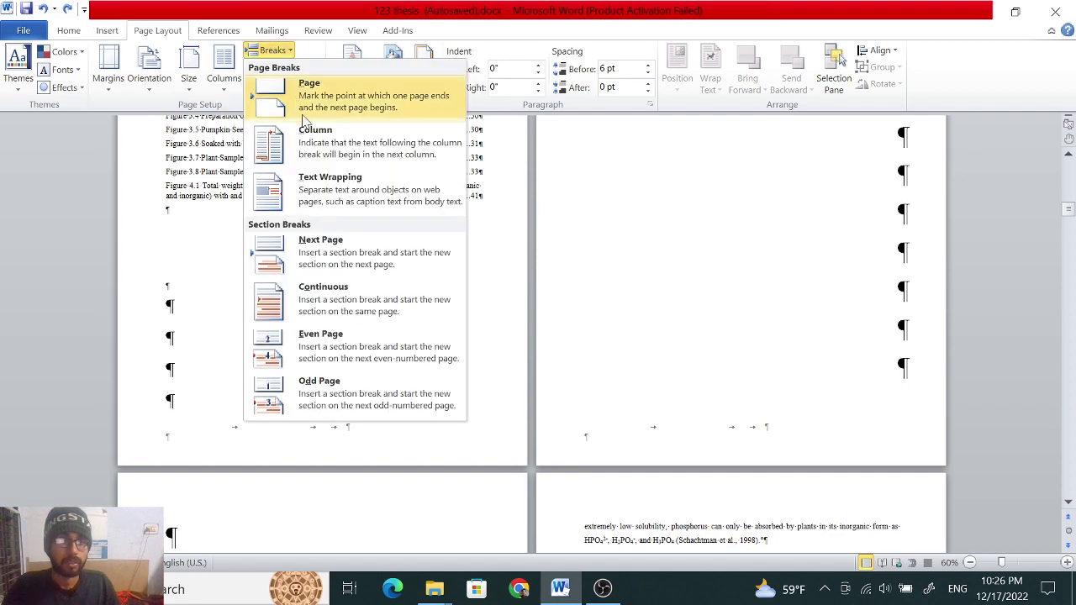
left_click(326, 255)
Review the new section layout and place the cursor inside the table of contents
scroll(539, 326, "down", 1)
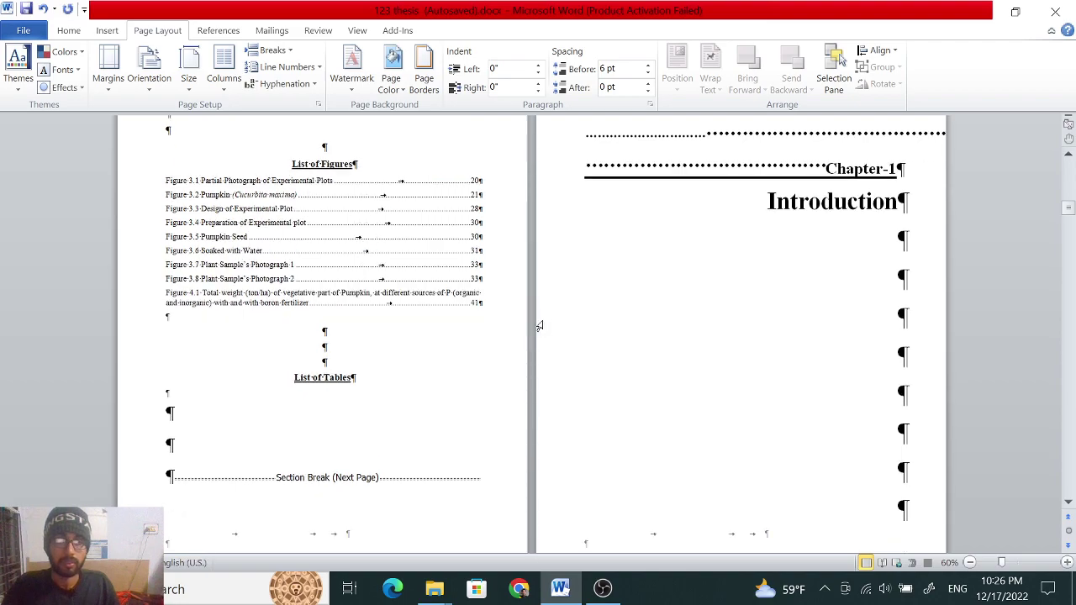
scroll(539, 327, "down", 4)
scroll(549, 310, "up", 4)
scroll(550, 310, "up", 7)
scroll(550, 310, "up", 10)
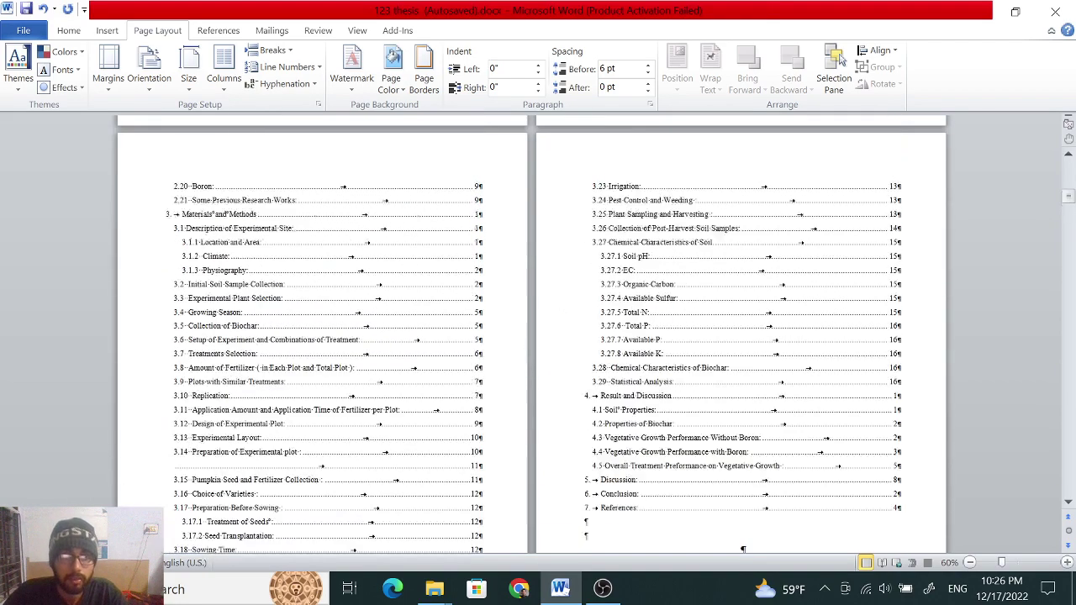
scroll(549, 310, "up", 6)
scroll(550, 310, "up", 6)
scroll(549, 310, "up", 4)
scroll(550, 310, "down", 4)
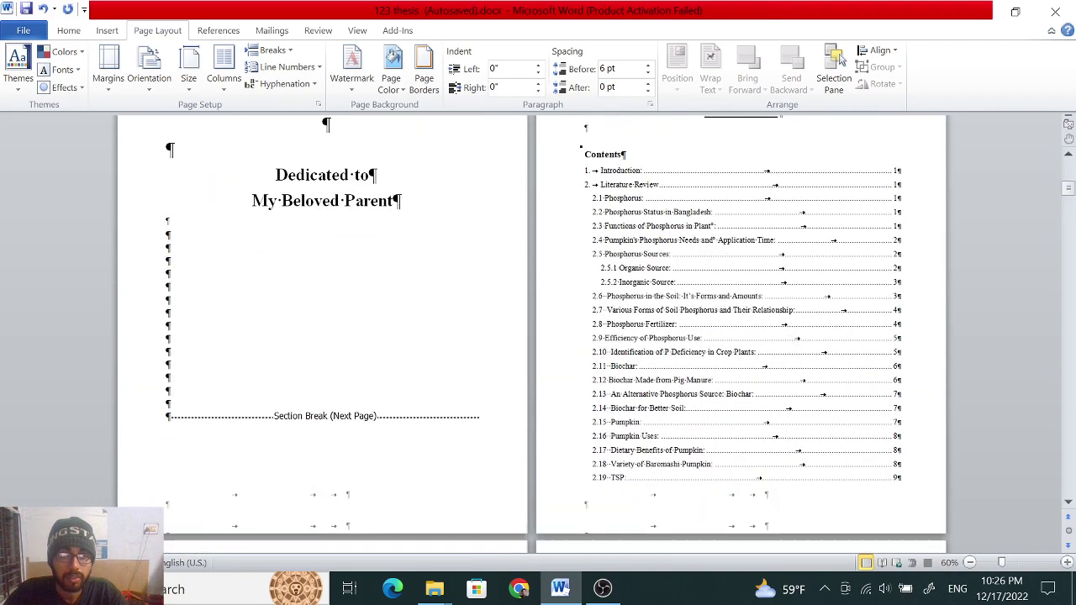
left_click(550, 310)
scroll(550, 311, "down", 1)
scroll(538, 336, "down", 2)
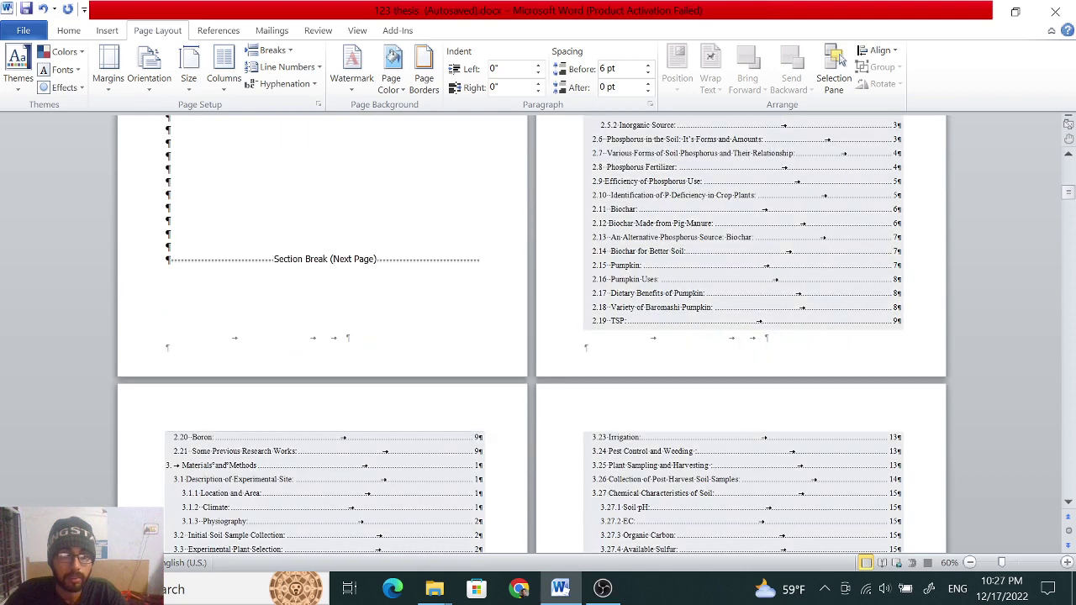
Open the footers and turn off Link to Previous for the Section 2 footer under the contents
double_click(331, 408)
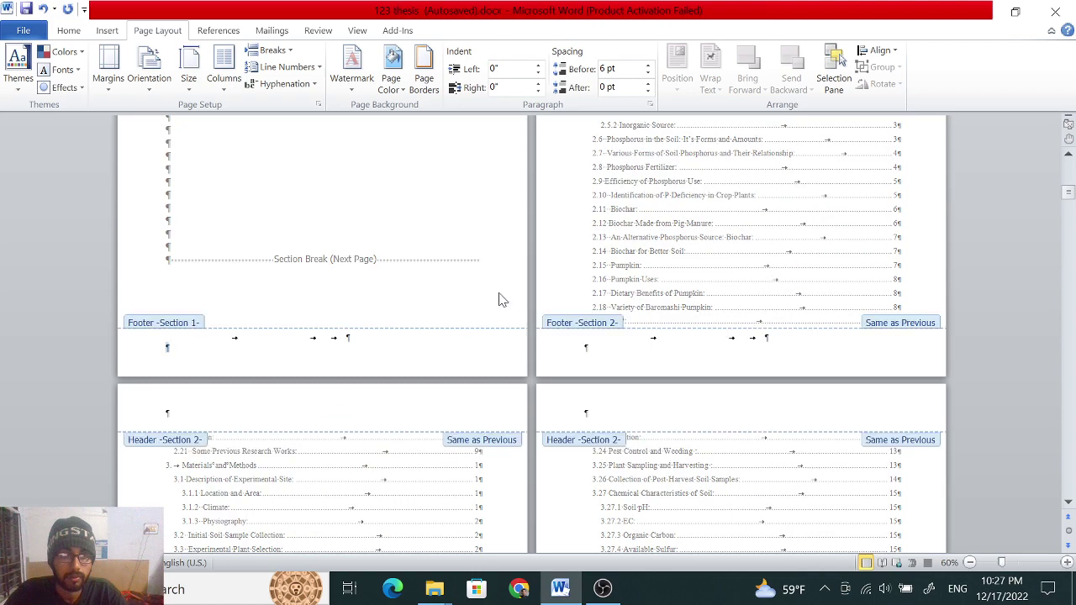
scroll(404, 323, "up", 2)
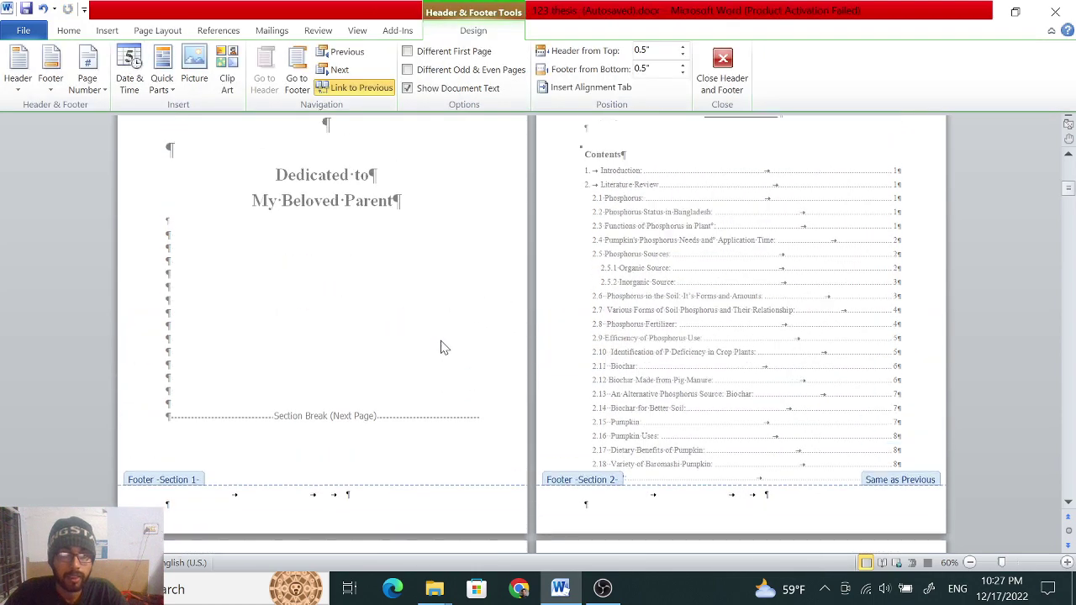
scroll(429, 325, "up", 4)
scroll(428, 324, "down", 3)
scroll(409, 264, "down", 3)
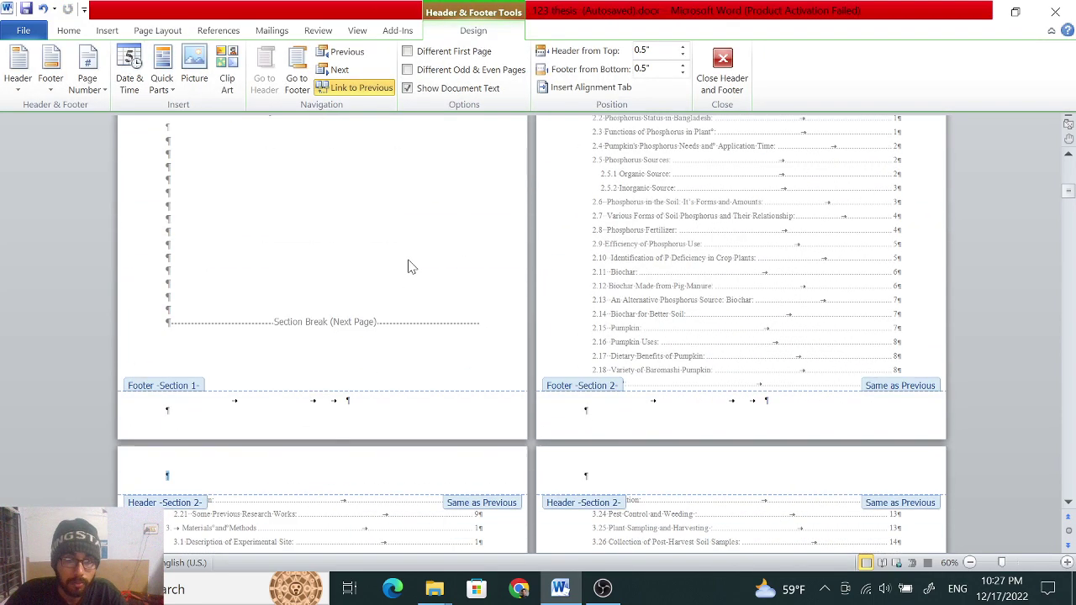
scroll(720, 278, "down", 2)
scroll(720, 278, "down", 3)
scroll(699, 276, "up", 3)
scroll(700, 275, "up", 2)
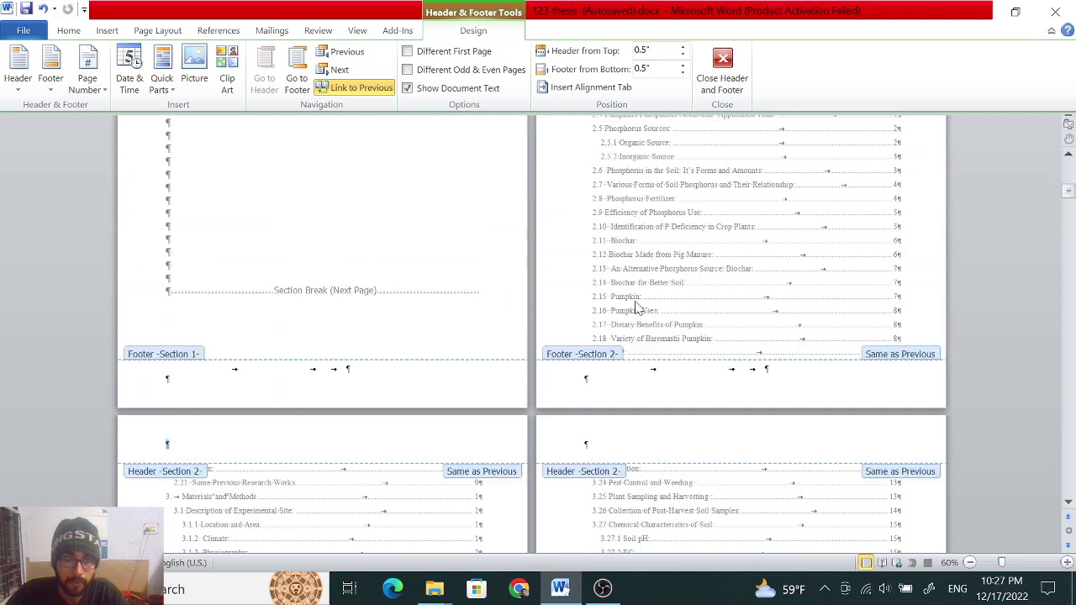
scroll(399, 362, "up", 2)
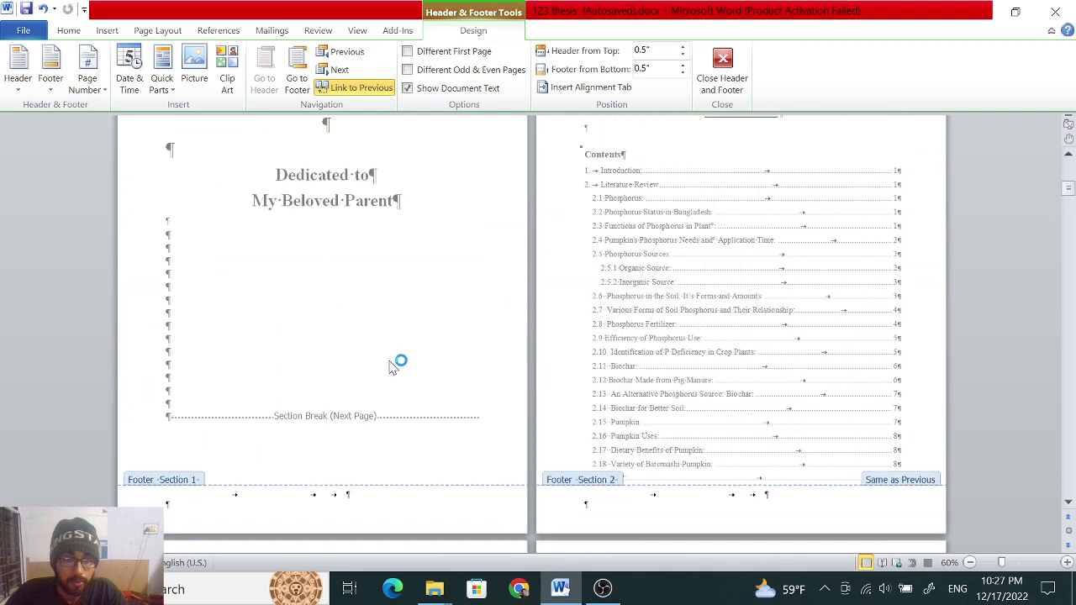
scroll(399, 362, "up", 2)
scroll(404, 360, "up", 2)
scroll(571, 368, "down", 2)
scroll(571, 367, "down", 4)
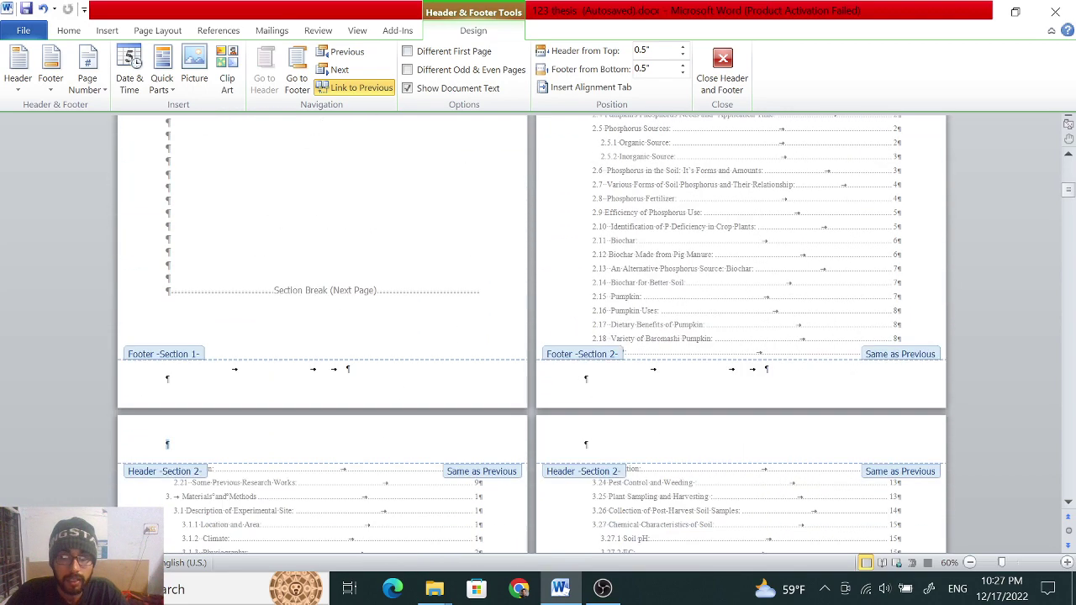
left_click(585, 379)
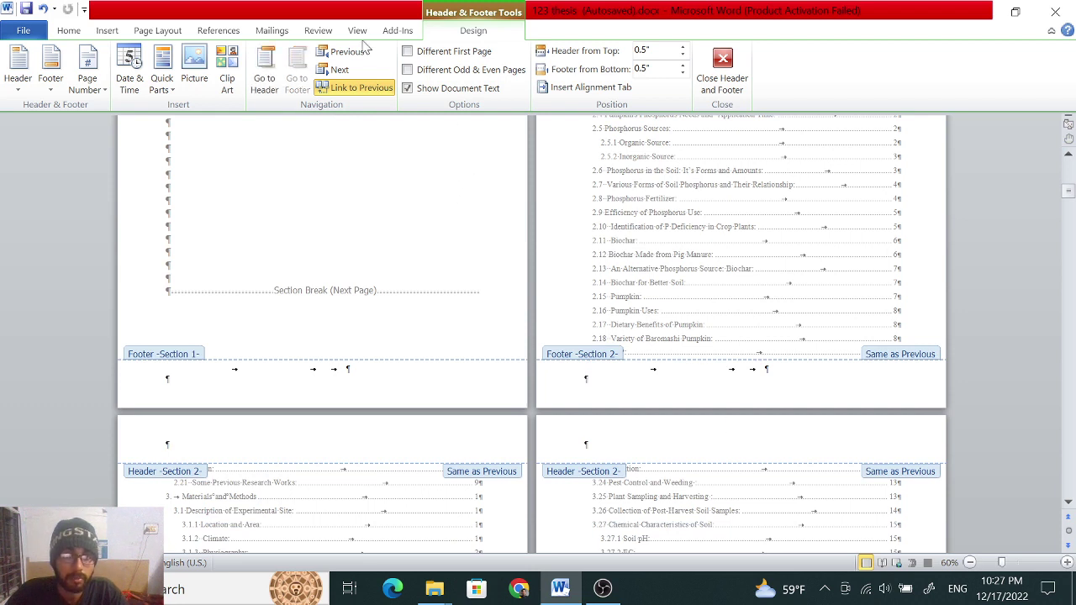
left_click(369, 90)
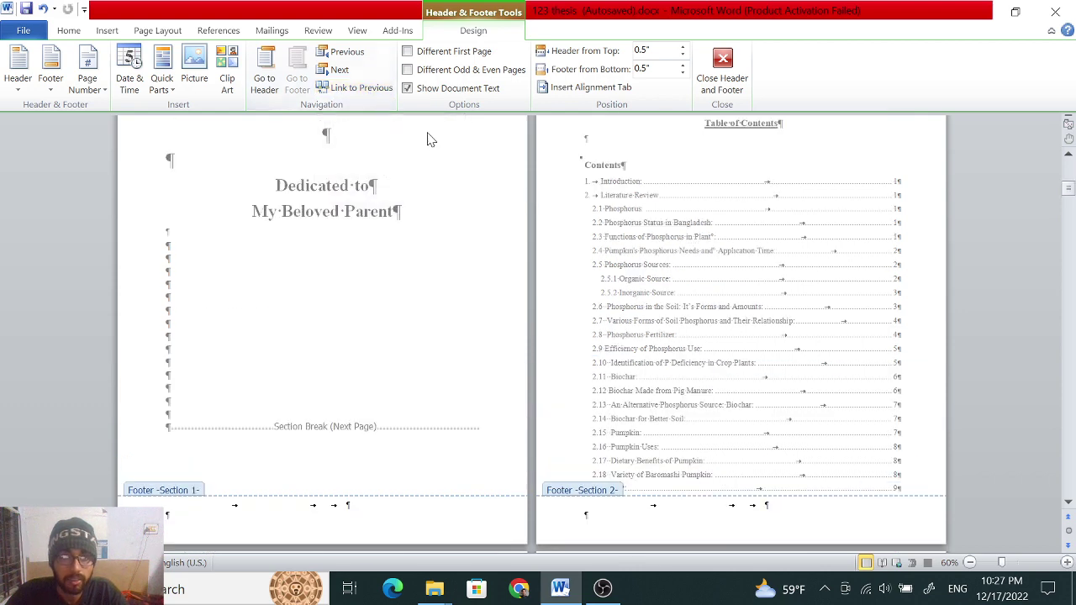
Format Section 2's page numbers as lowercase roman numerals (i, ii, iii), starting at i
left_click(108, 32)
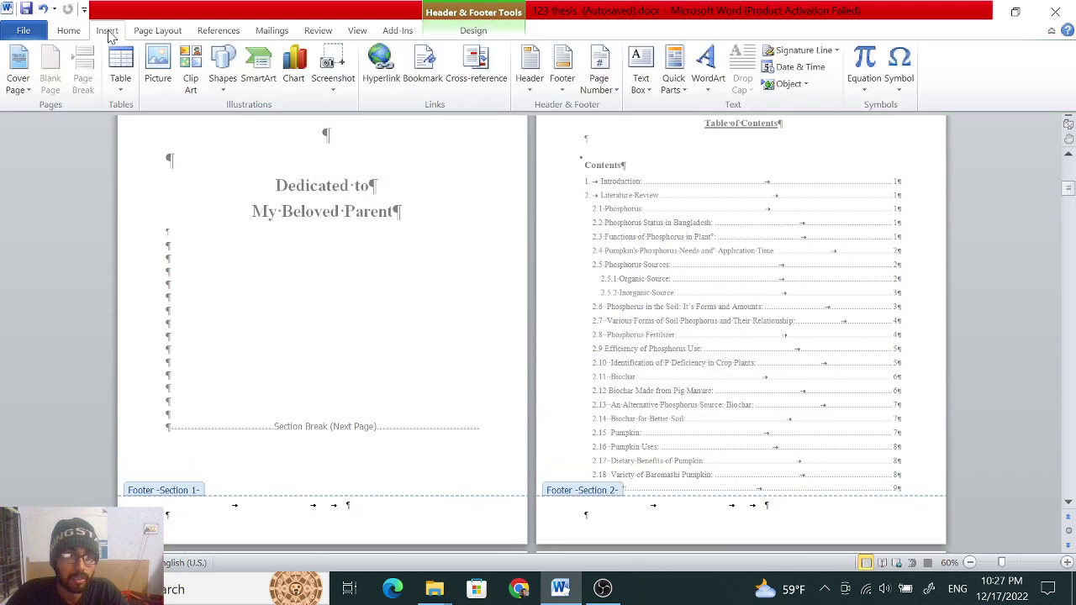
left_click(597, 84)
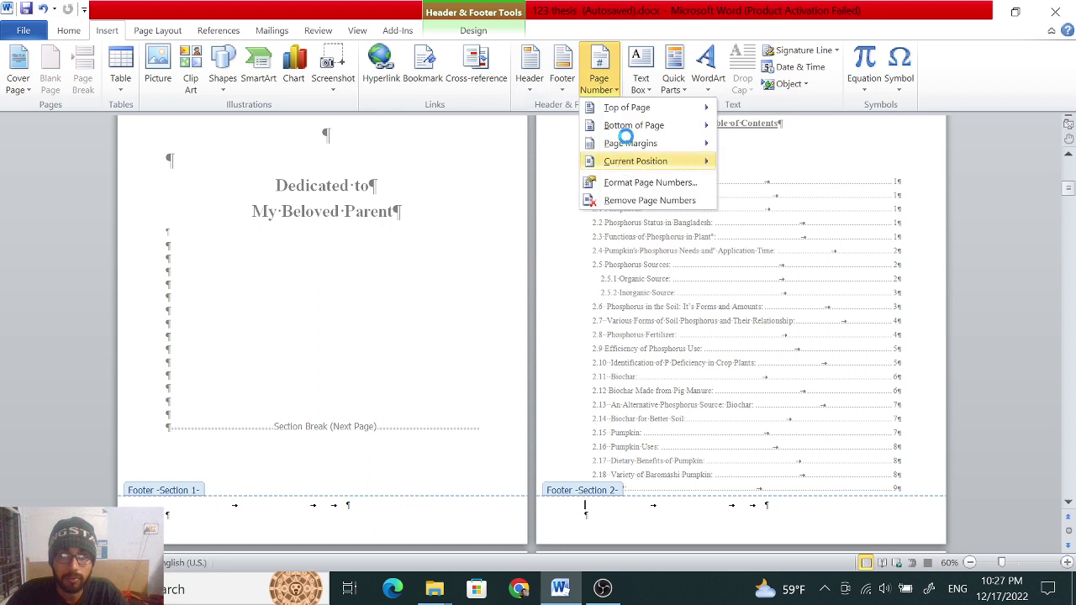
left_click(648, 182)
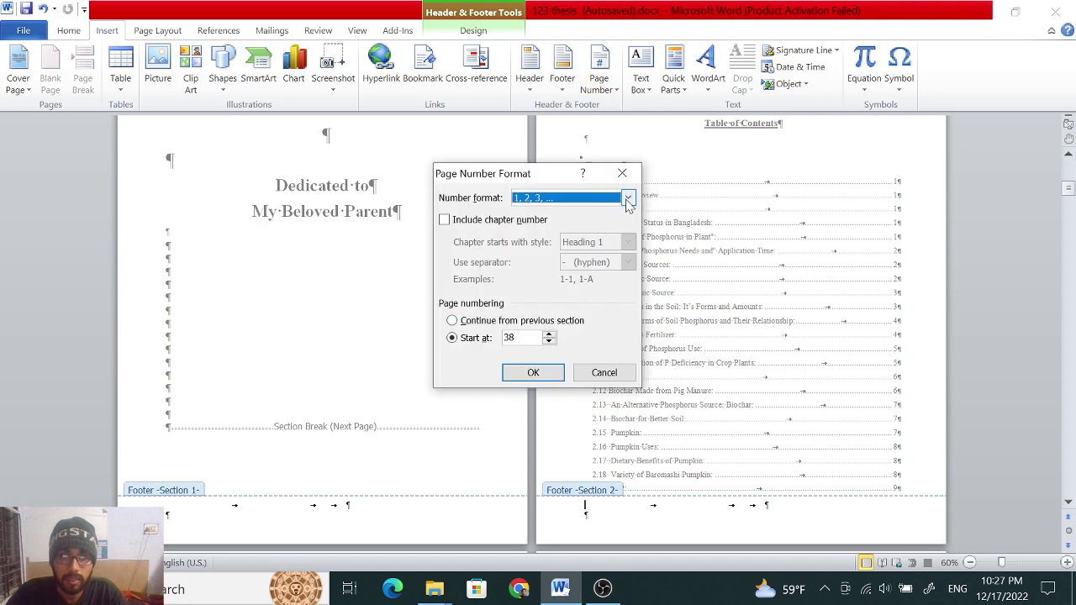
left_click(629, 200)
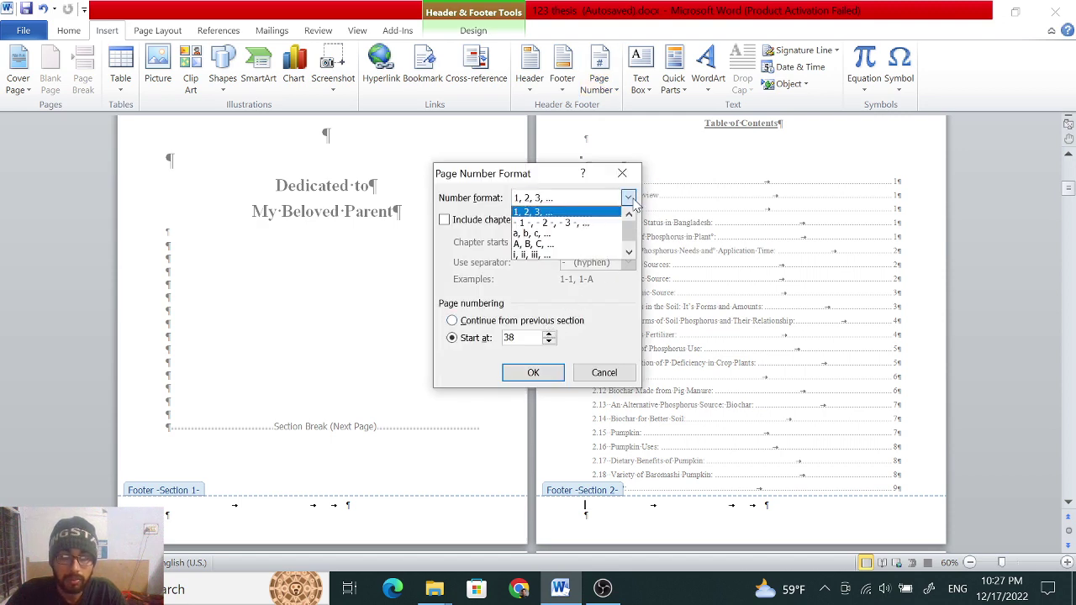
left_click(577, 257)
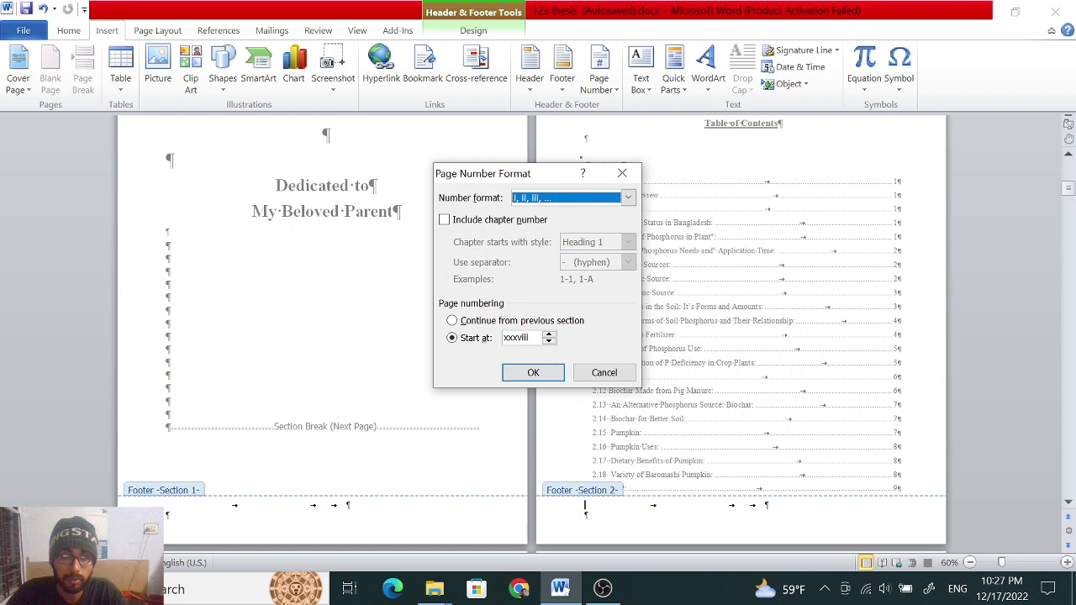
left_click(549, 337)
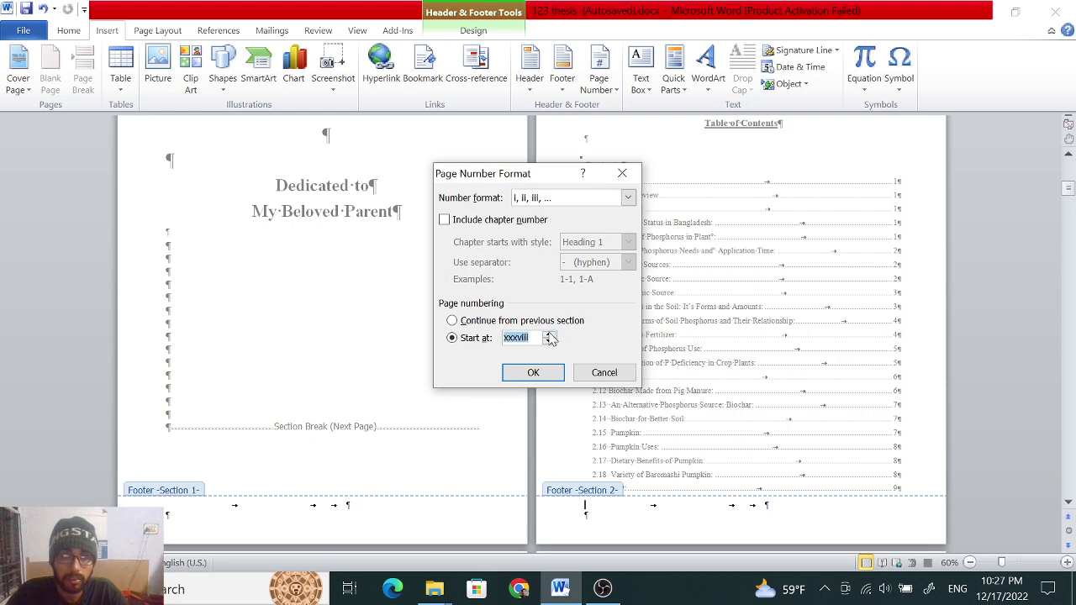
left_click(549, 337)
key("End")
key("BackSpace")
key("BackSpace")
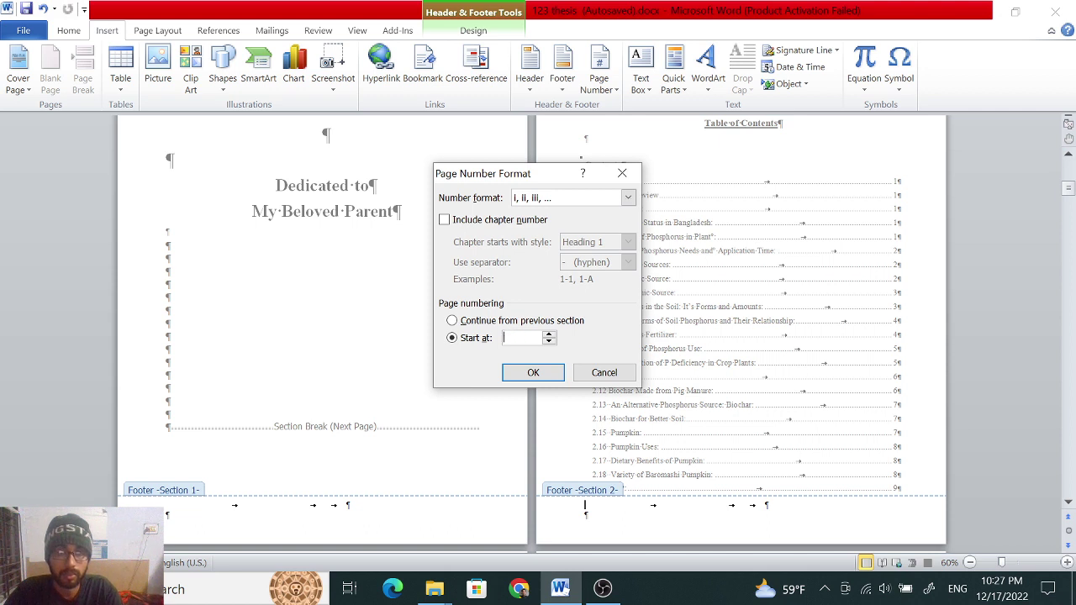
left_click(549, 334)
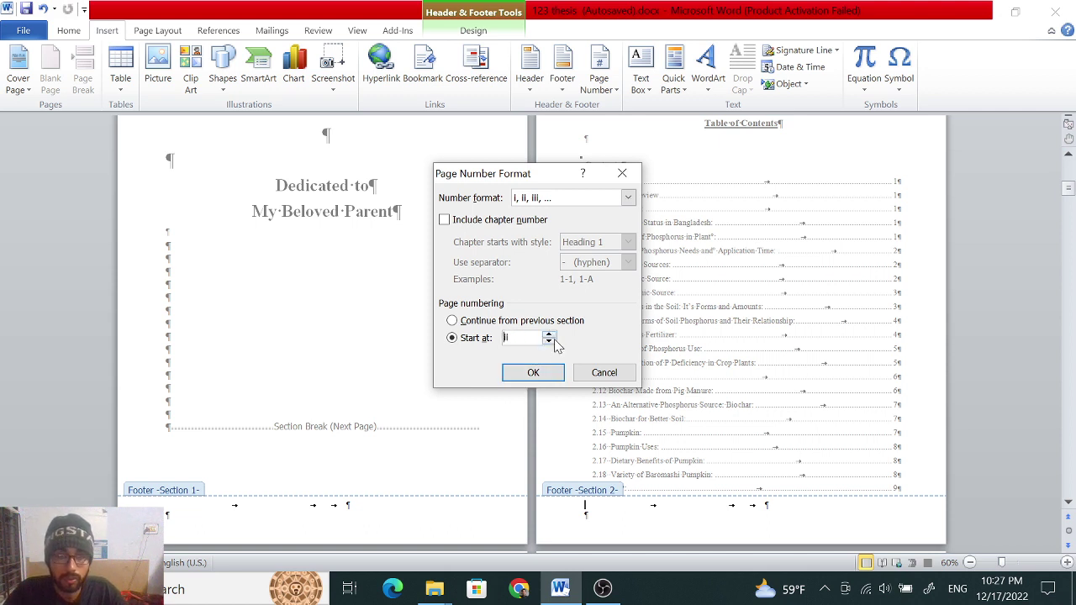
left_click(547, 341)
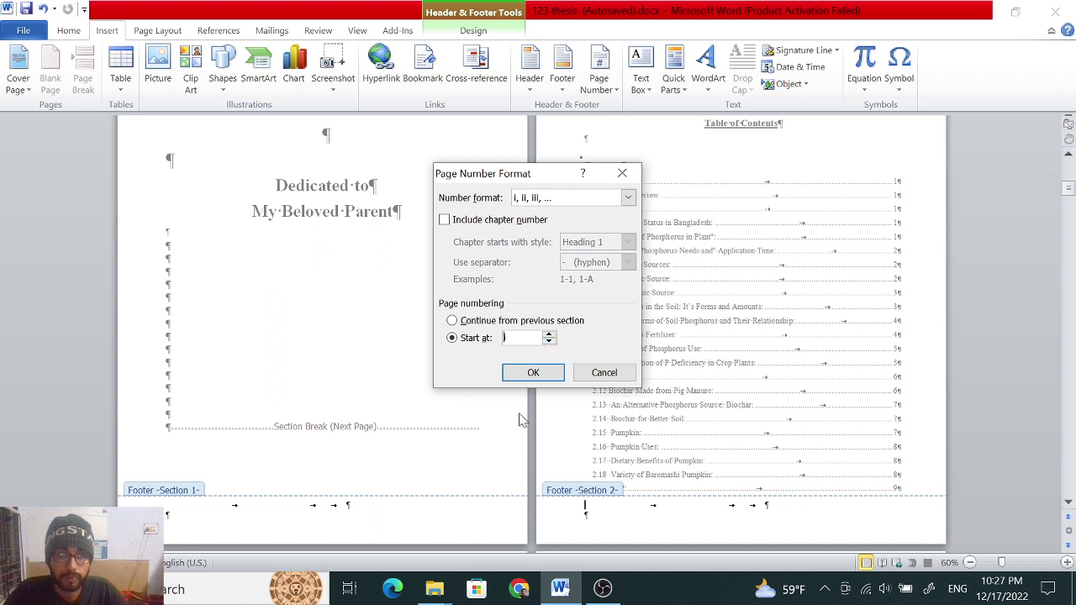
left_click(531, 372)
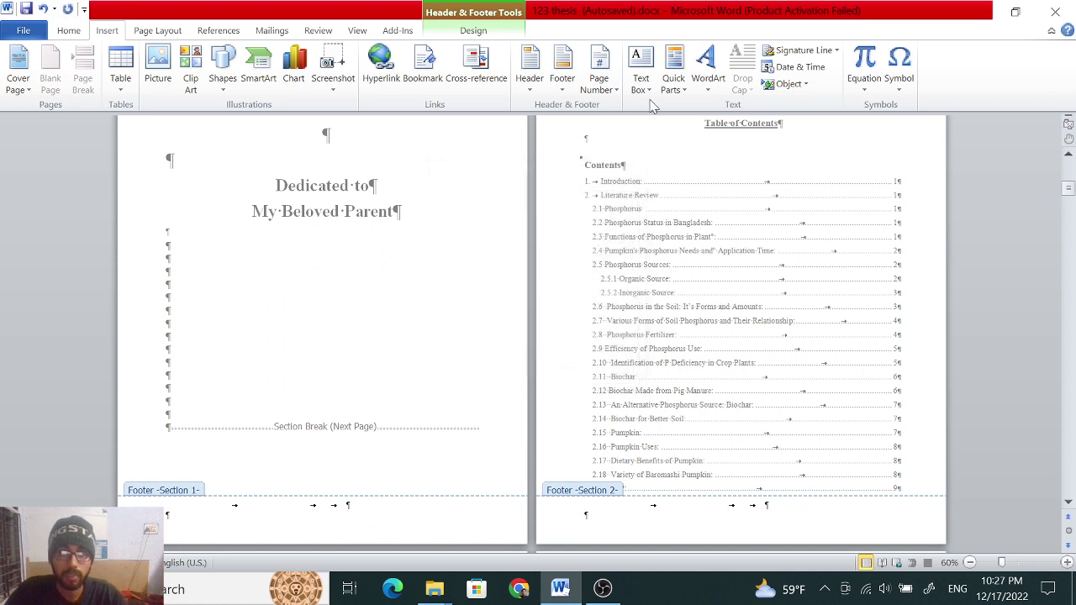
Add a centred page number at the bottom of the page footer
left_click(598, 79)
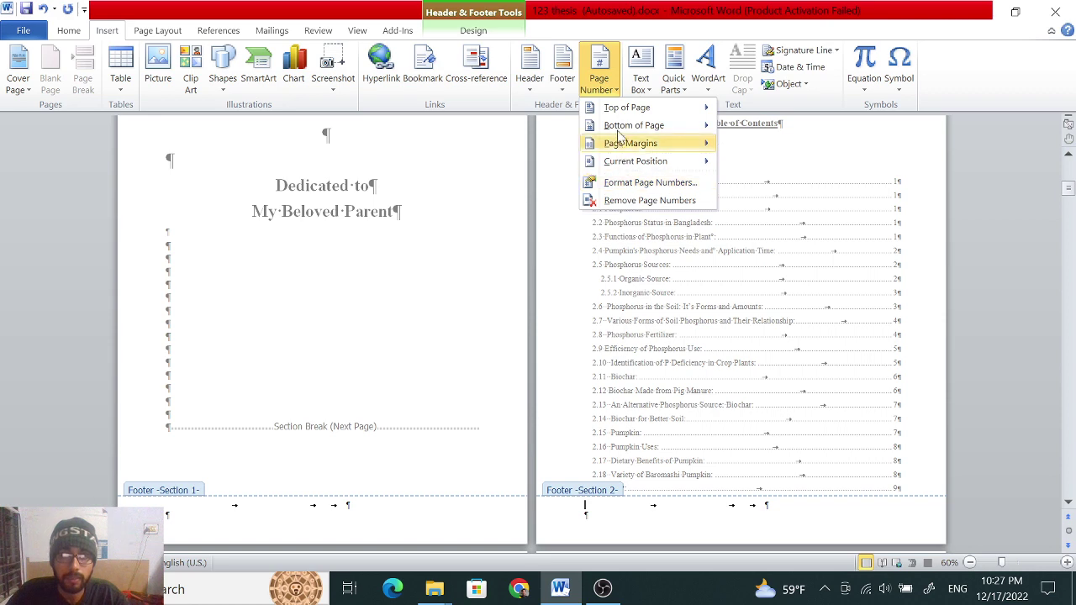
mouse_move(656, 125)
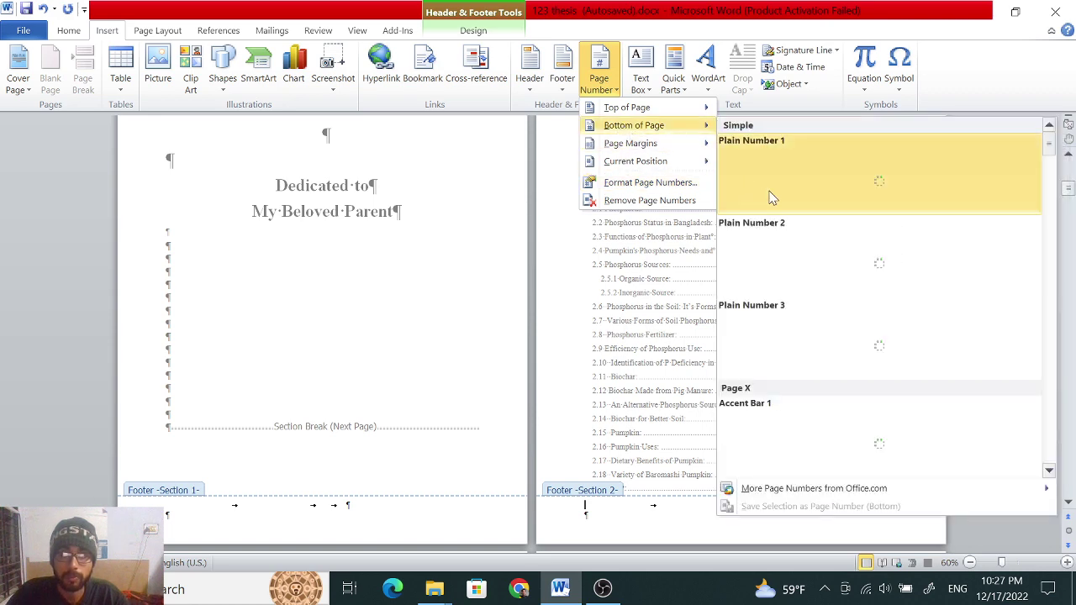
left_click(763, 257)
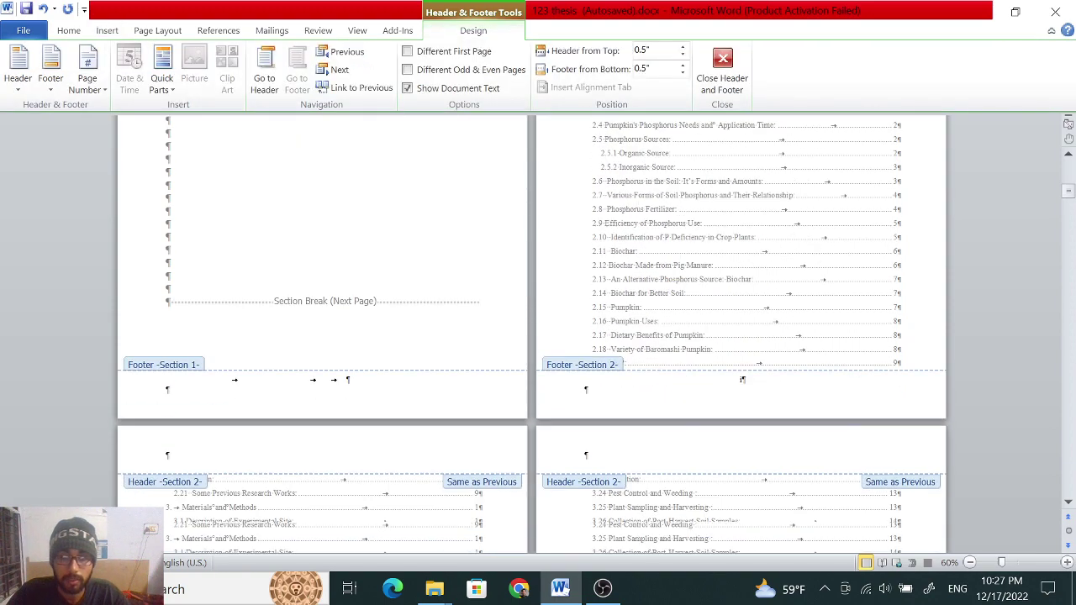
Review the Section 3 headers and footers around the Introduction page, then return to the body text
scroll(685, 412, "down", 3)
scroll(689, 404, "down", 3)
scroll(754, 243, "down", 5)
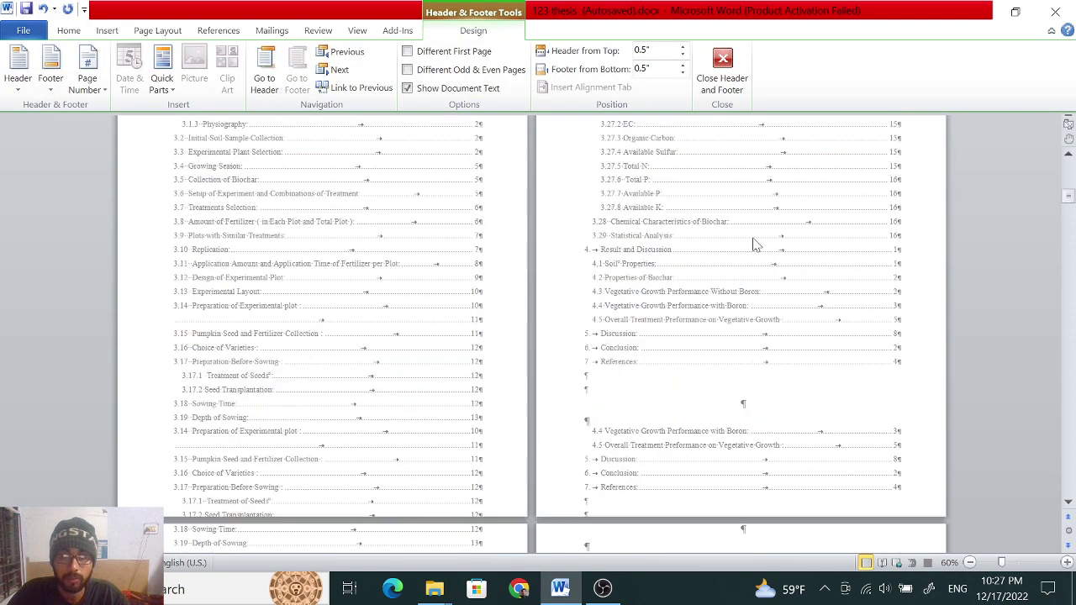
scroll(617, 288, "down", 3)
scroll(618, 287, "down", 3)
scroll(613, 300, "down", 2)
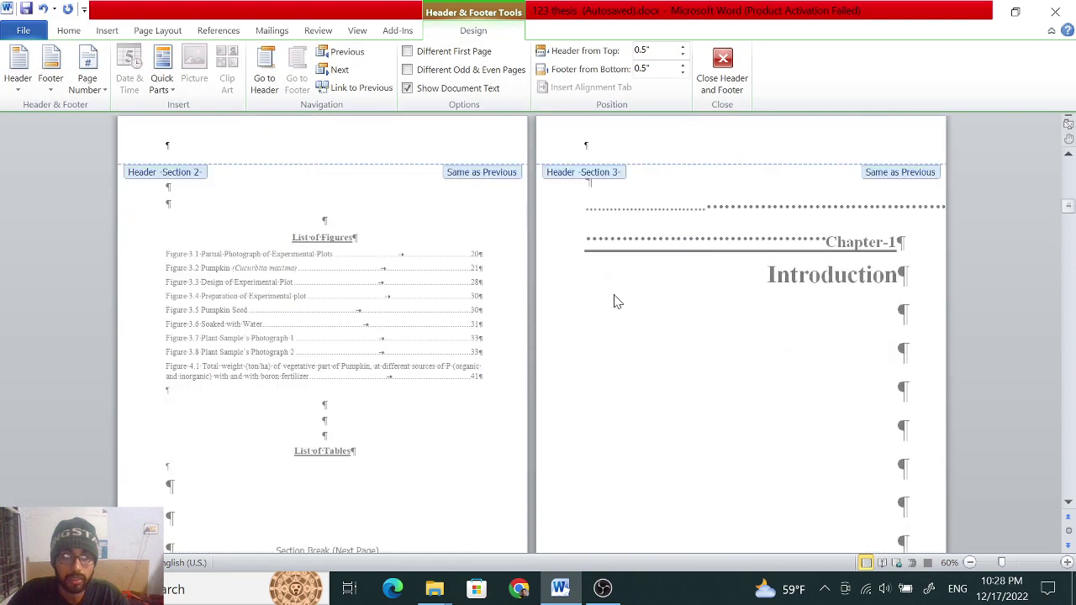
scroll(615, 300, "down", 3)
scroll(614, 302, "down", 2)
scroll(615, 302, "down", 1)
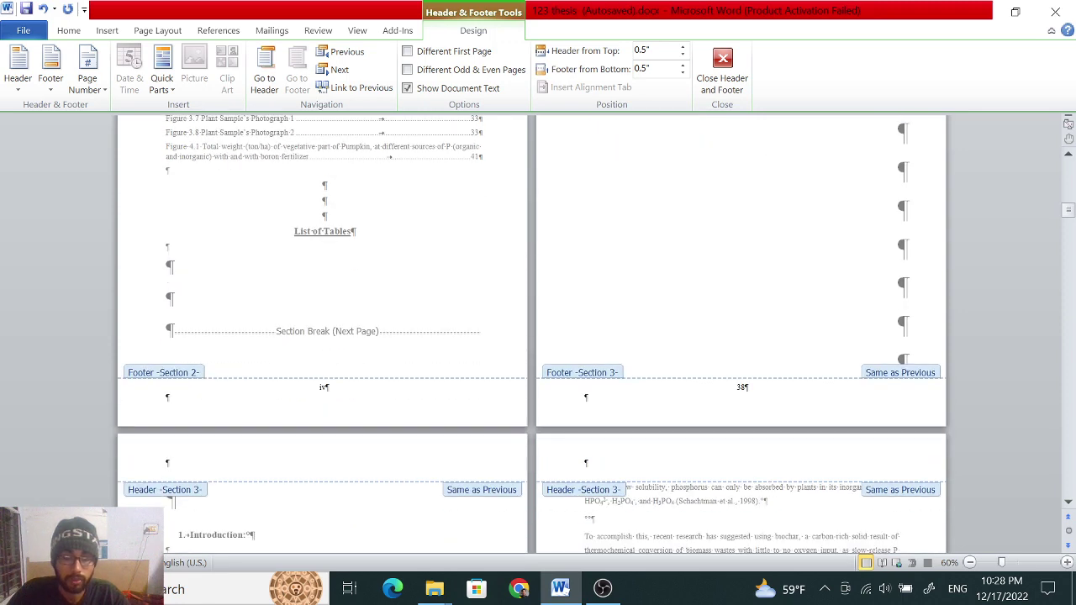
scroll(640, 354, "down", 1)
scroll(641, 354, "down", 2)
scroll(641, 354, "up", 2)
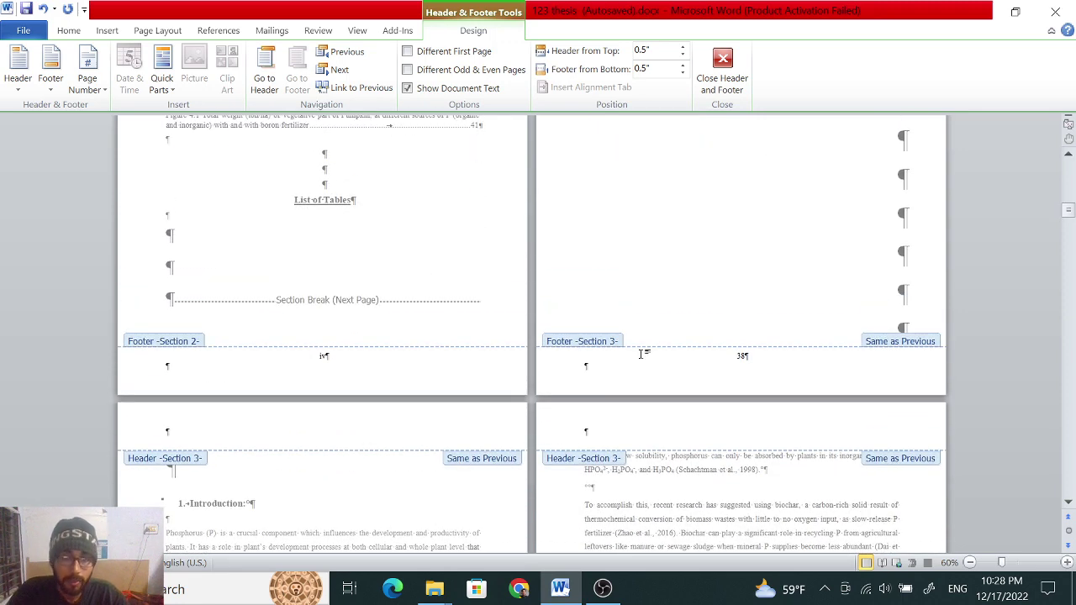
scroll(698, 346, "up", 3)
scroll(701, 347, "up", 5)
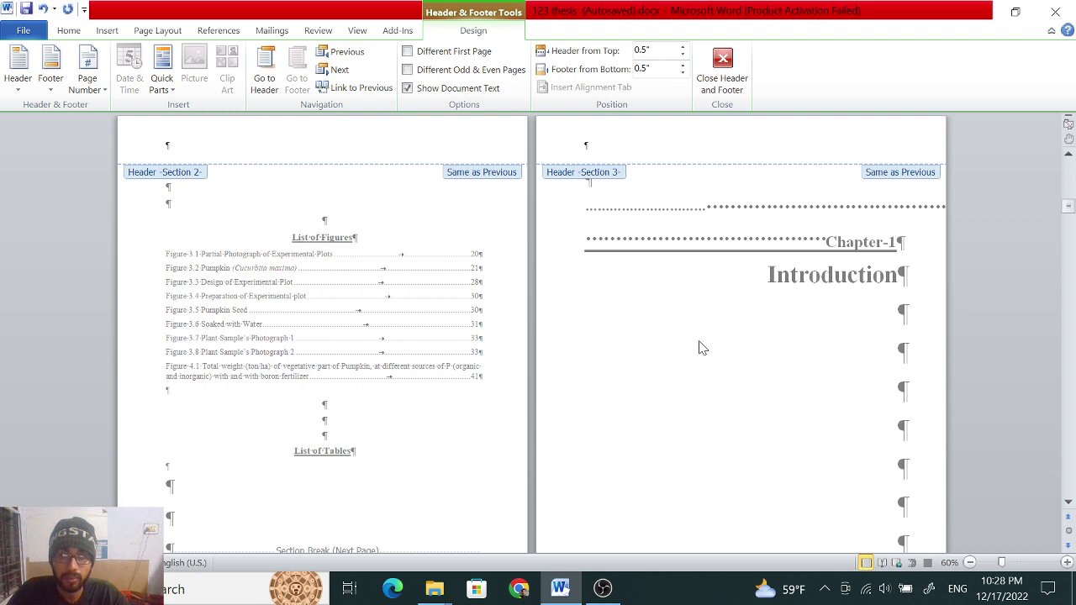
scroll(701, 347, "down", 6)
scroll(782, 412, "up", 3)
scroll(807, 353, "up", 2)
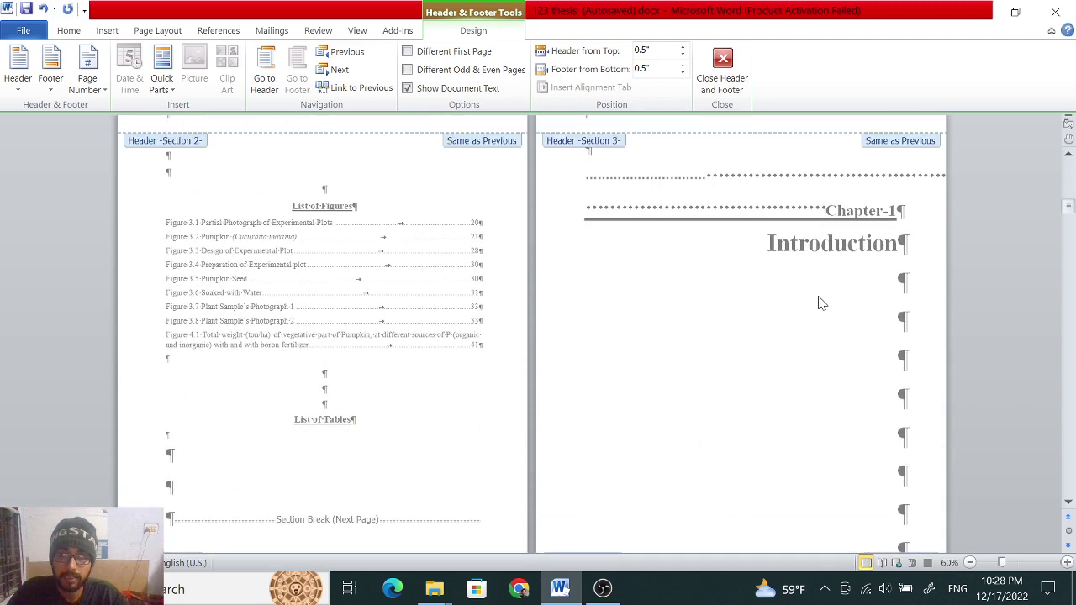
scroll(808, 193, "down", 6)
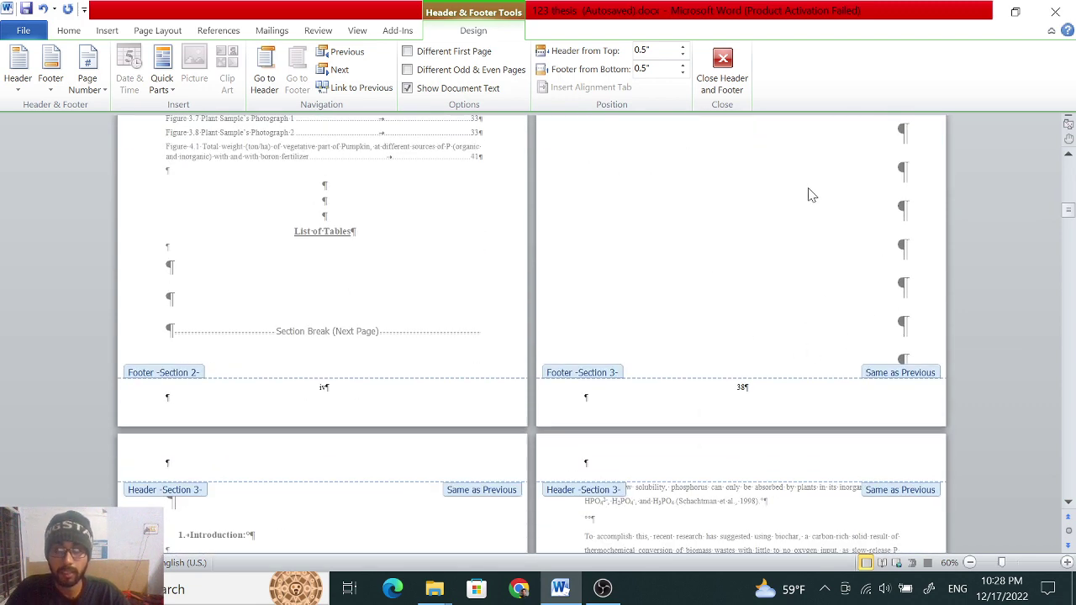
scroll(782, 390, "down", 7)
scroll(782, 391, "down", 2)
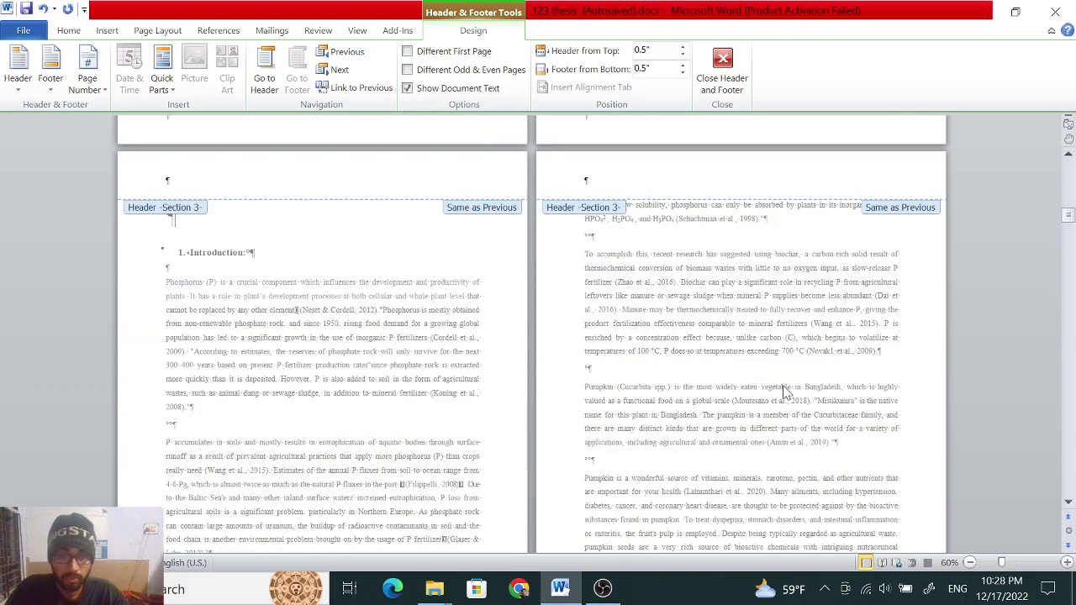
scroll(782, 390, "down", 1)
scroll(782, 390, "up", 3)
scroll(750, 312, "up", 5)
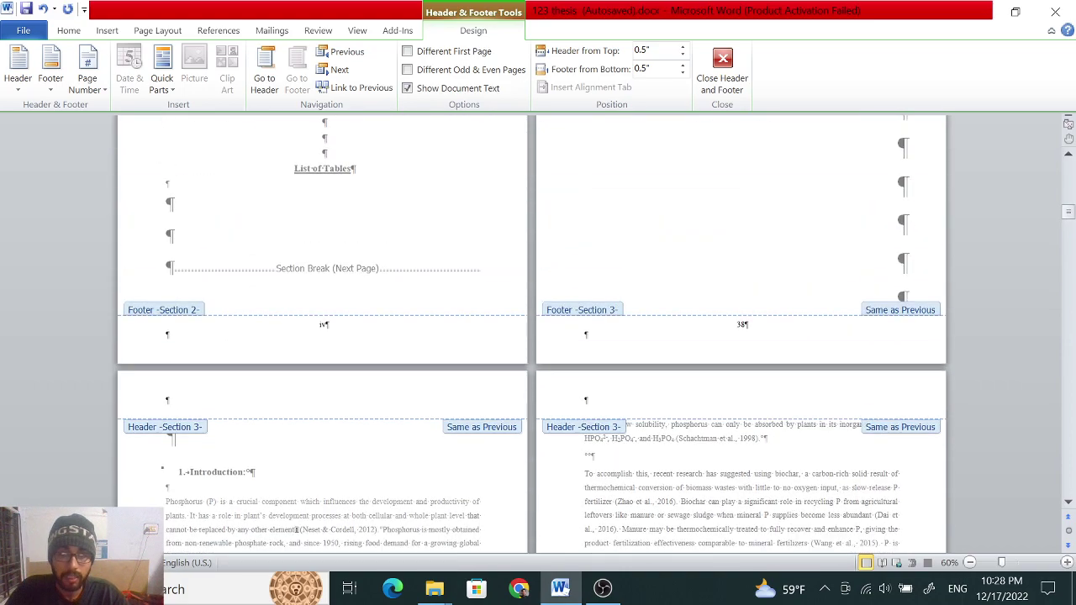
scroll(679, 269, "up", 6)
scroll(679, 280, "up", 3)
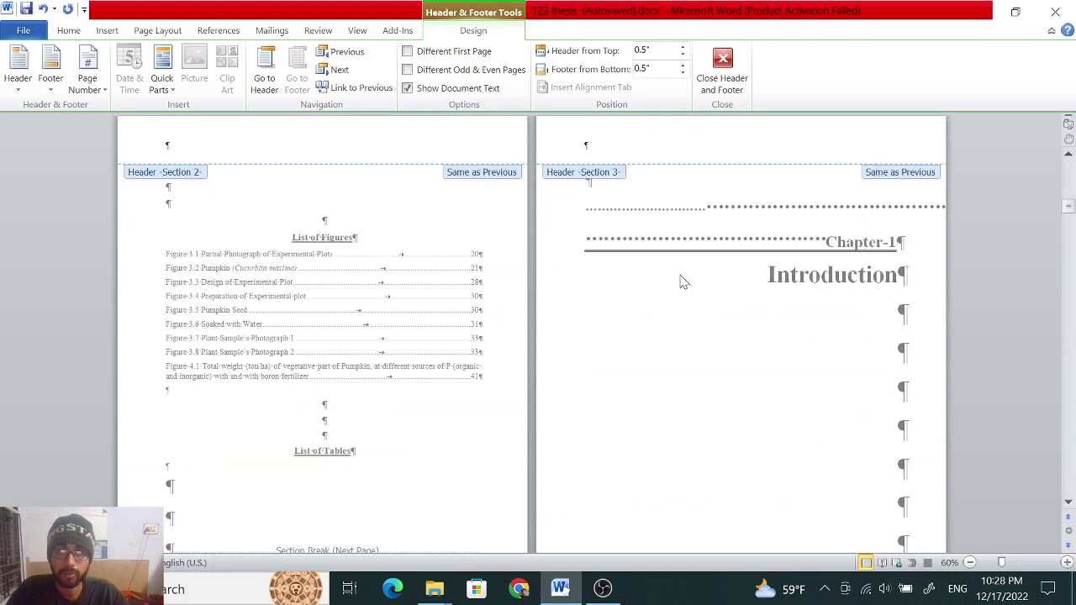
scroll(679, 280, "down", 3)
scroll(664, 267, "down", 5)
scroll(654, 265, "down", 3)
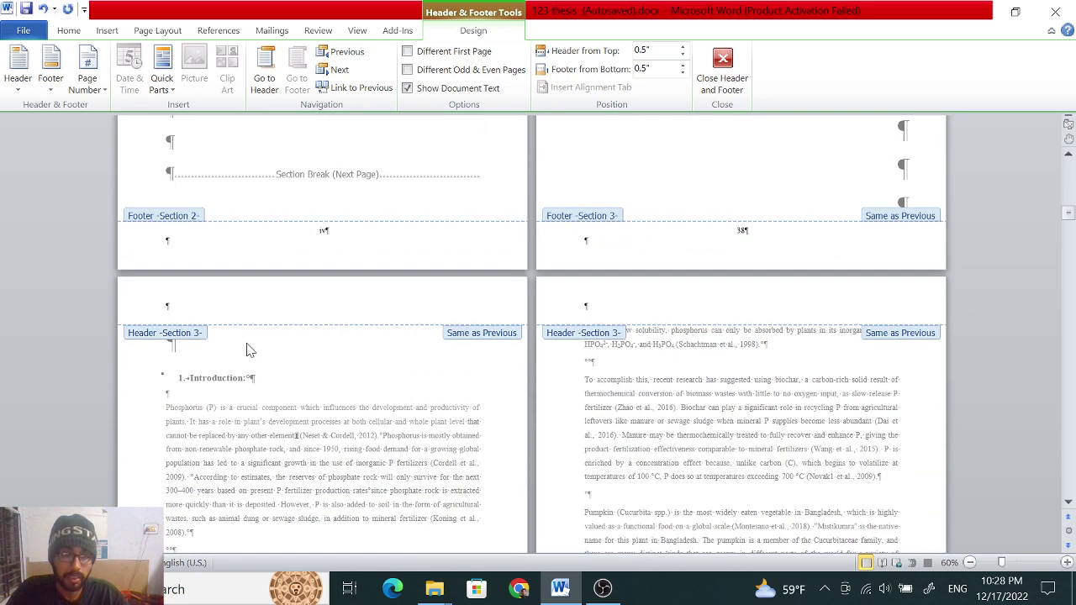
scroll(202, 396, "down", 6)
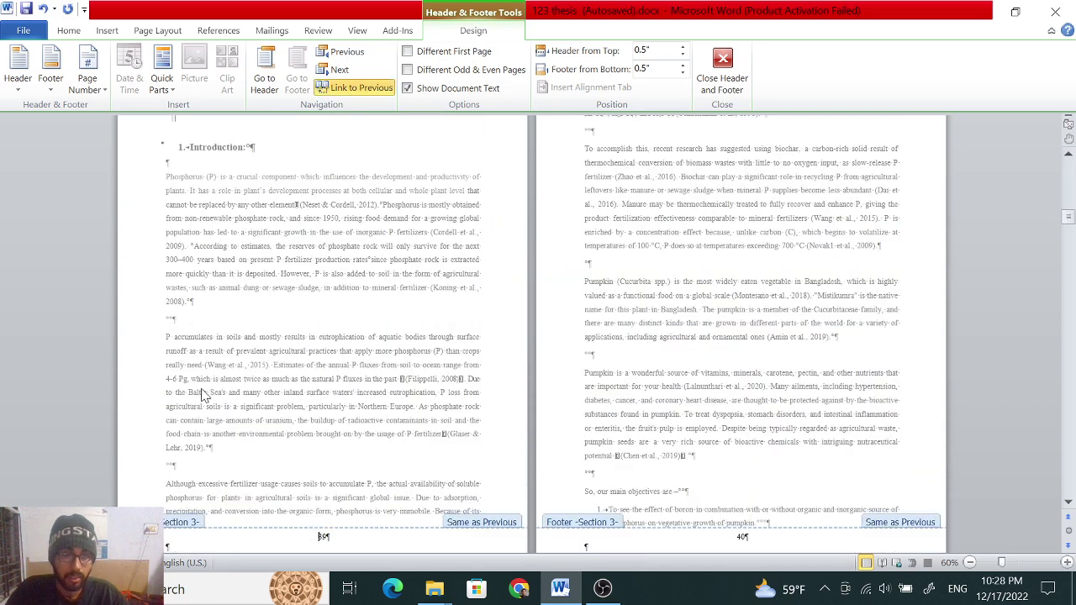
scroll(246, 208, "up", 2)
scroll(246, 209, "up", 1)
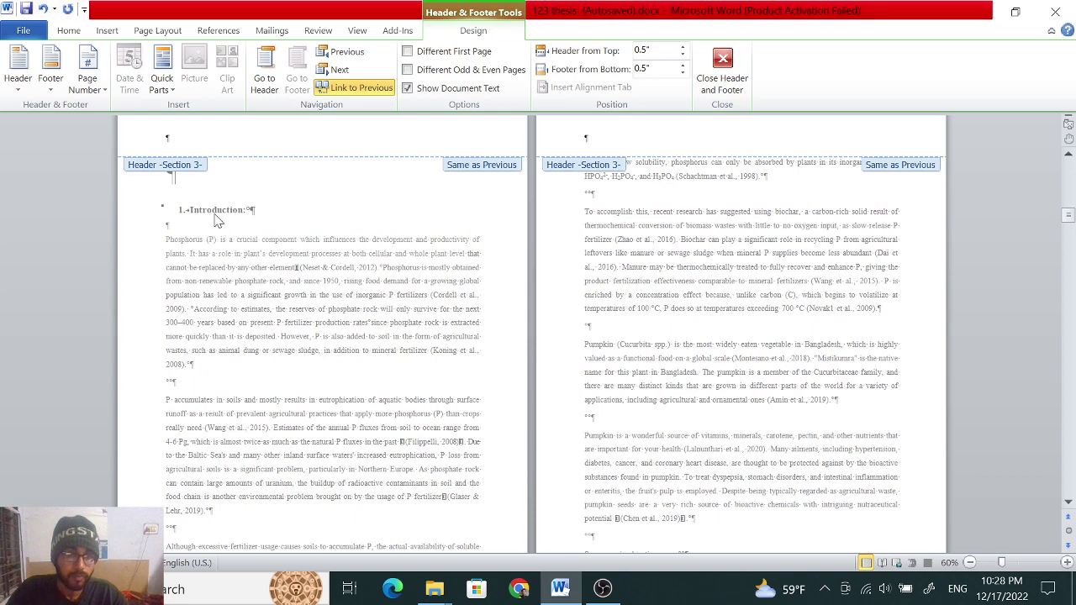
double_click(214, 220)
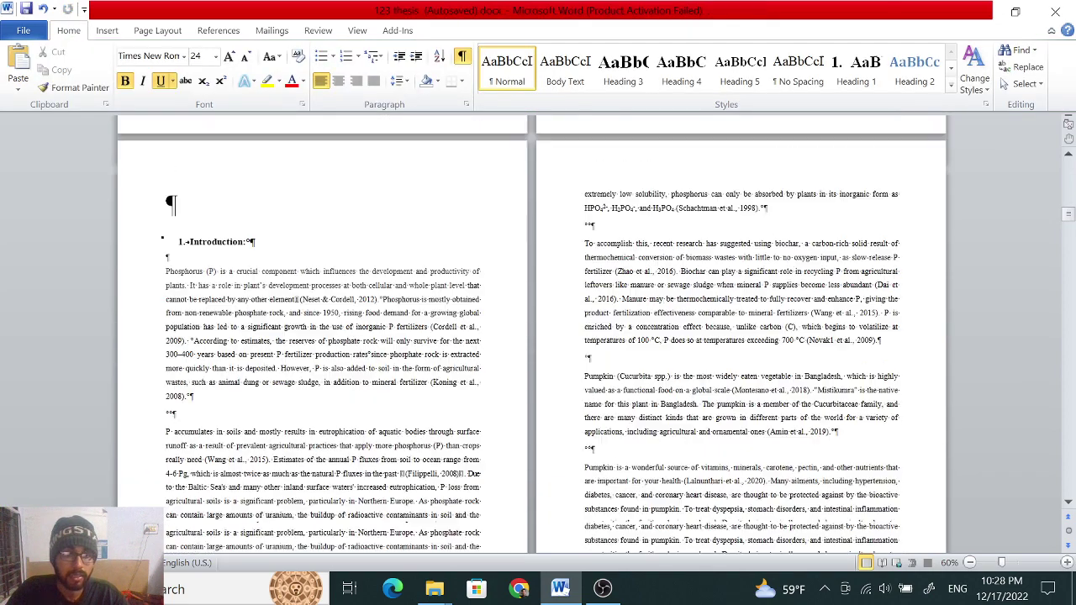
Insert a Next Page section break directly before the 1. Introduction heading
key("Down")
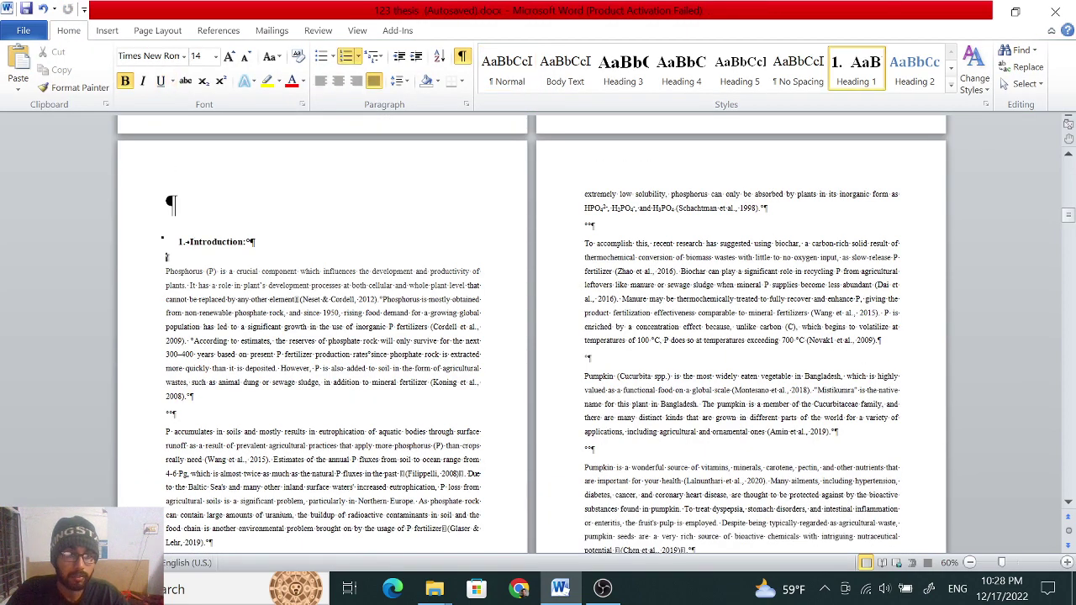
left_click(190, 241)
left_click(157, 31)
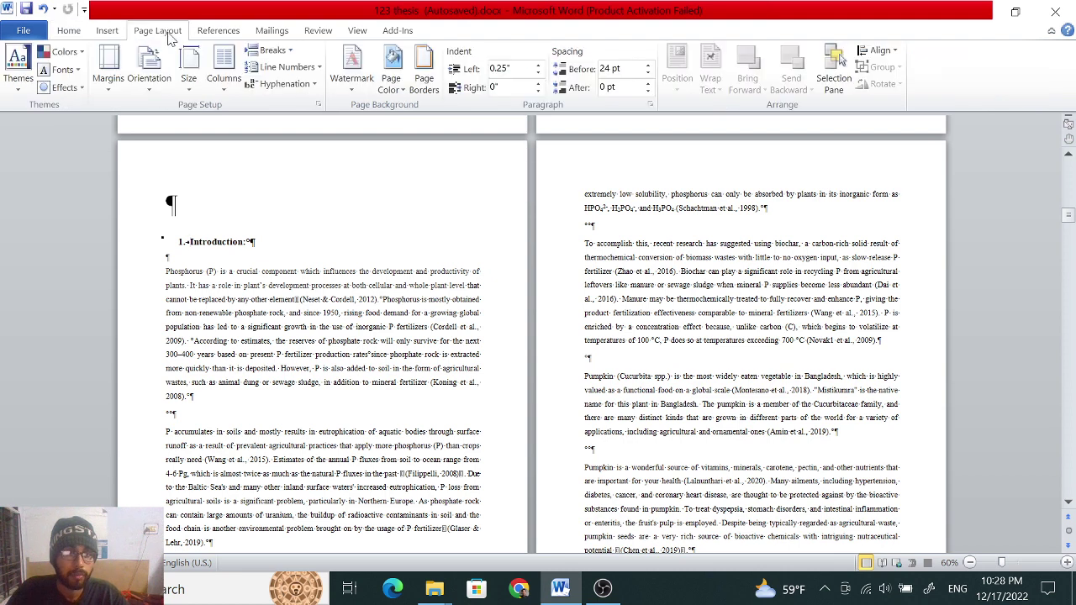
left_click(274, 52)
left_click(311, 239)
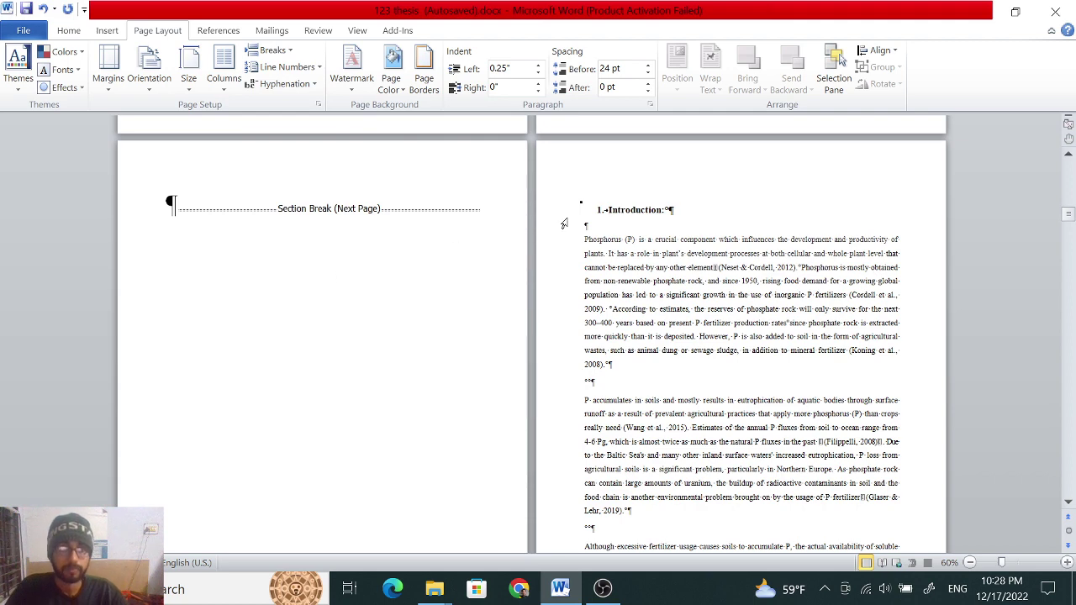
Retype '1.' before the Introduction heading to restore its numbering
scroll(569, 224, "up", 5)
scroll(531, 336, "up", 1)
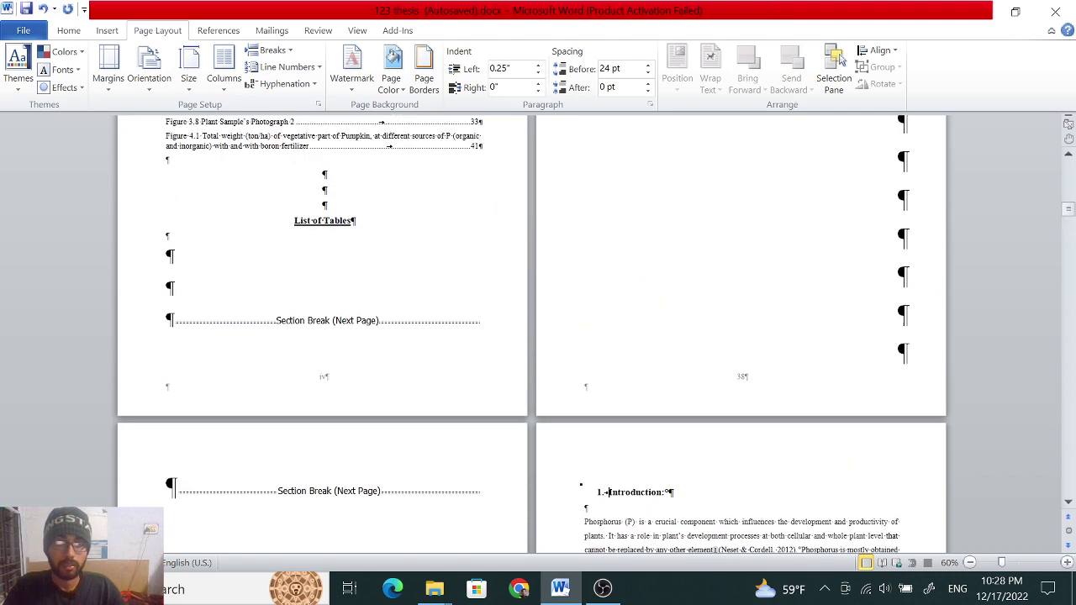
scroll(531, 337, "up", 2)
scroll(531, 336, "down", 2)
scroll(532, 336, "down", 2)
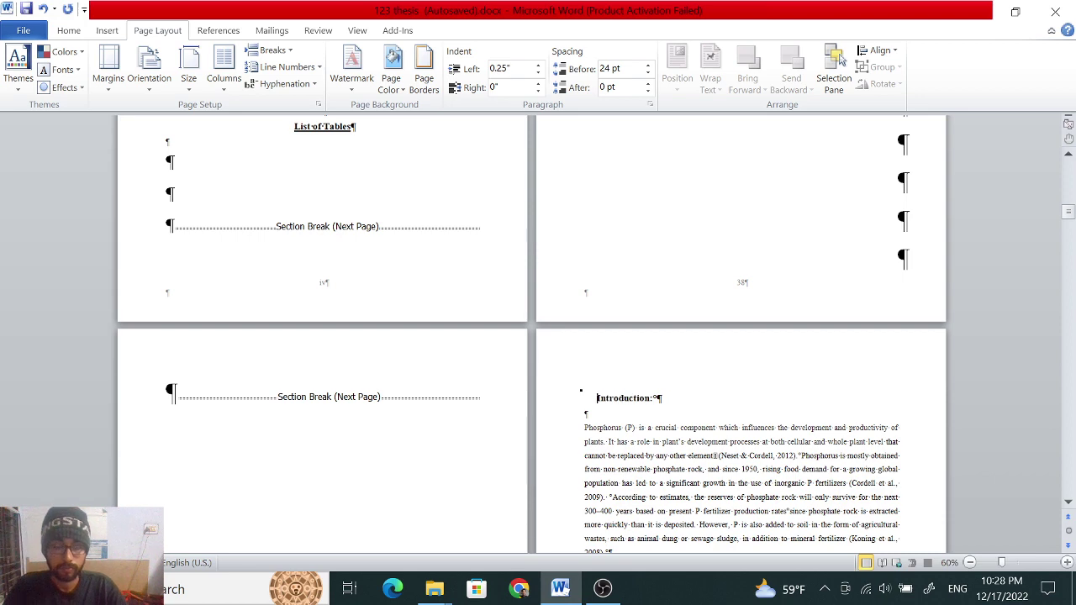
type("1.")
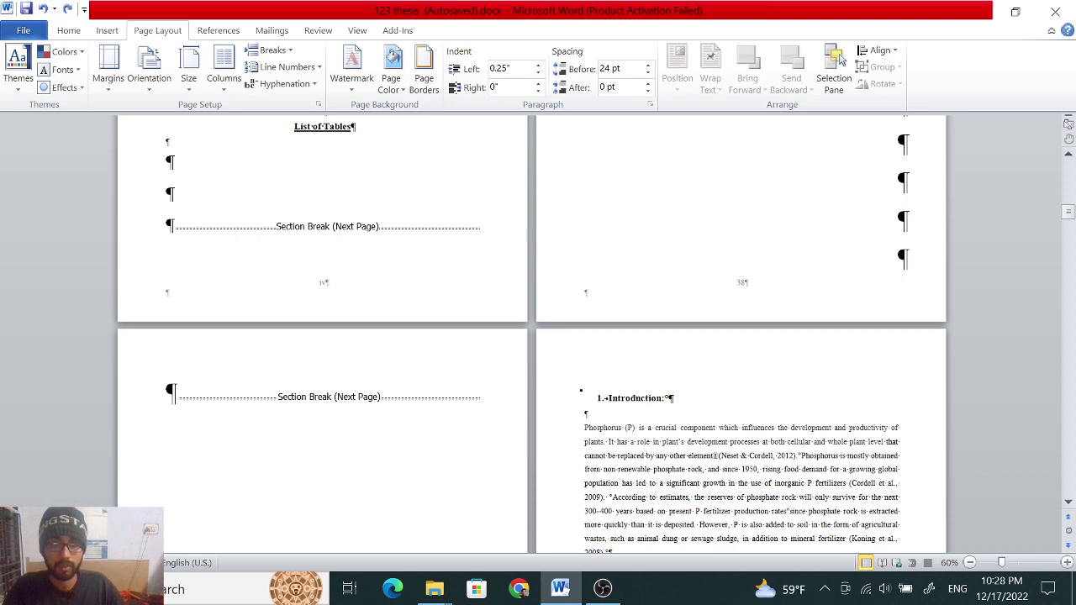
Right-align the empty paragraph on page 38 to match the others
scroll(637, 391, "down", 5)
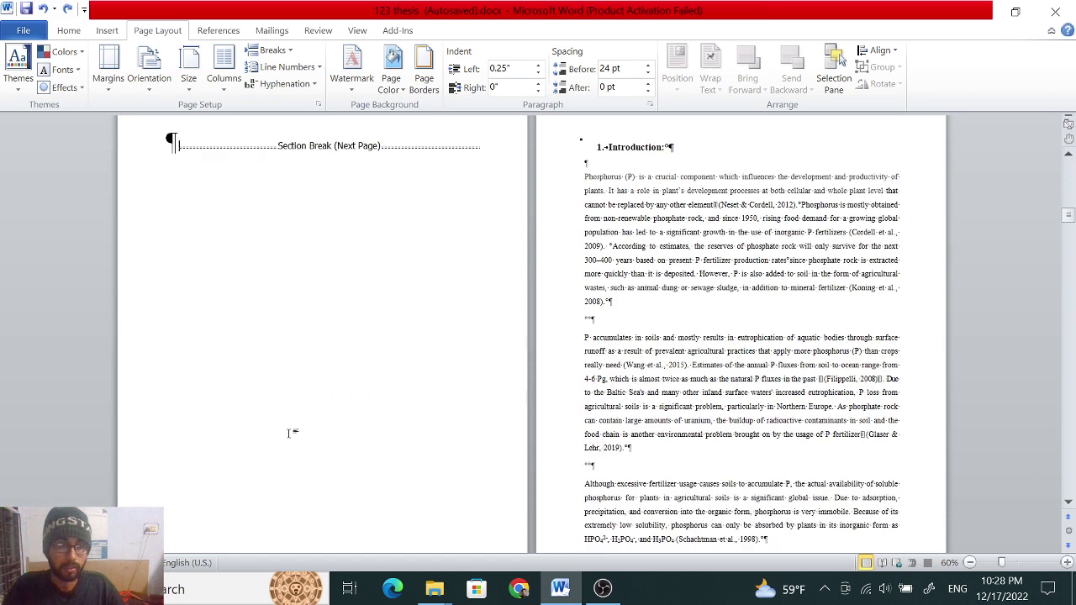
scroll(308, 401, "up", 1)
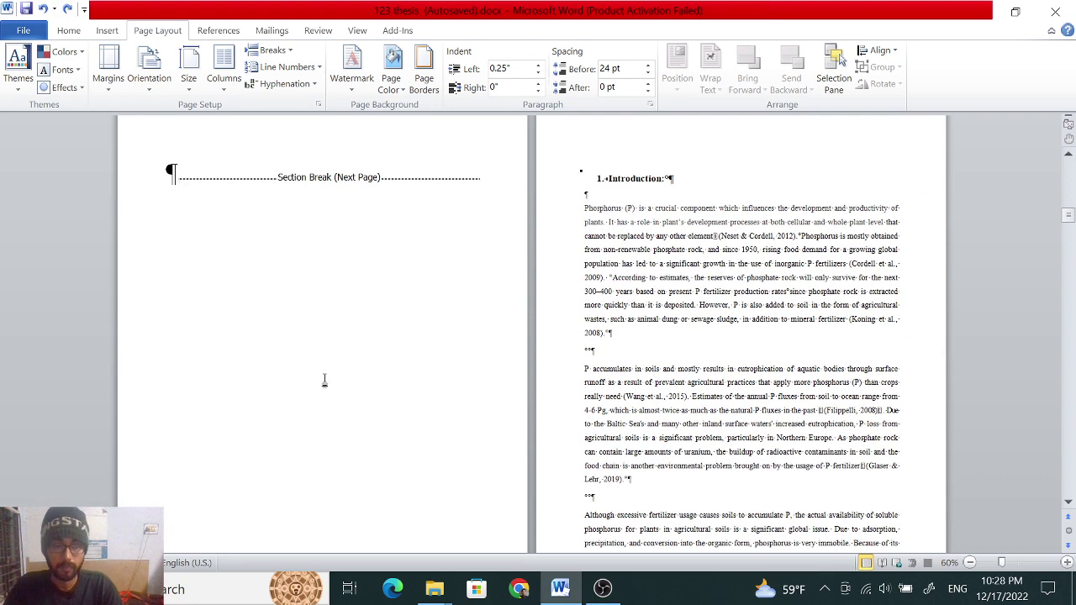
scroll(402, 386, "up", 4)
scroll(562, 398, "up", 3)
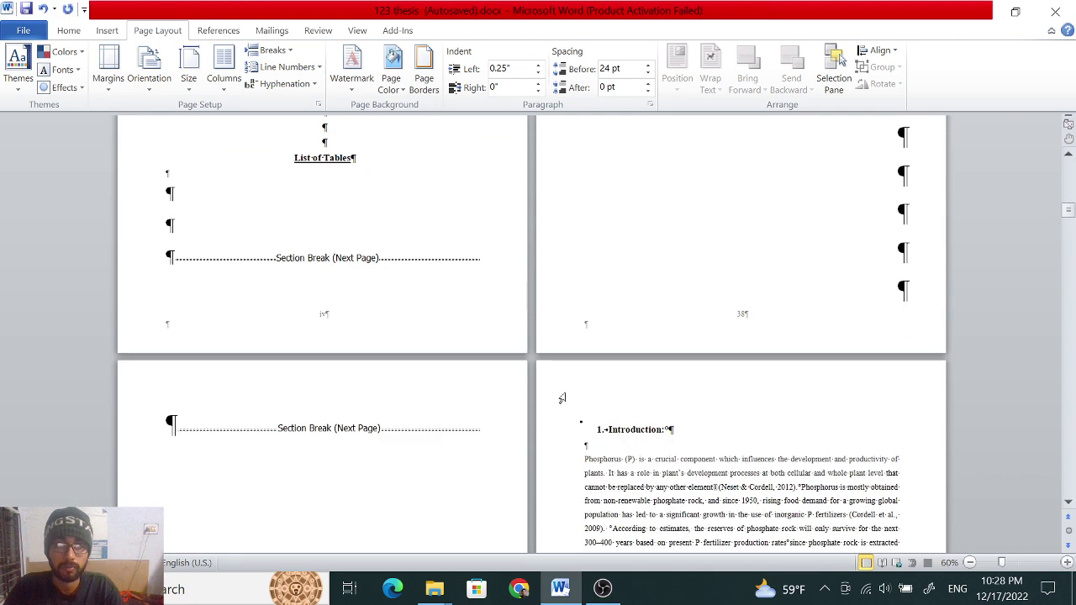
double_click(620, 263)
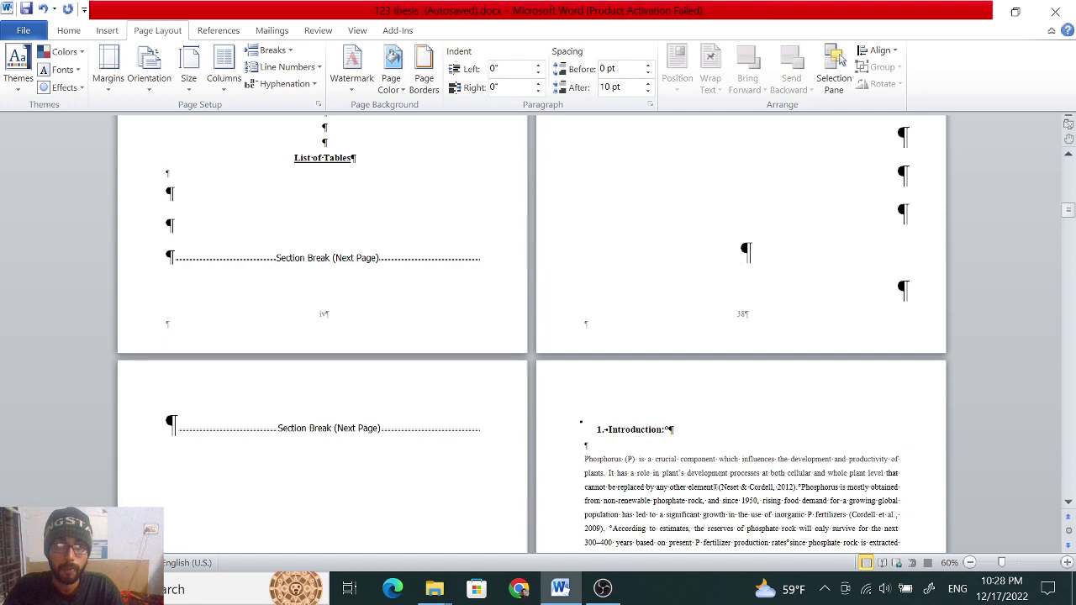
key("ctrl+l")
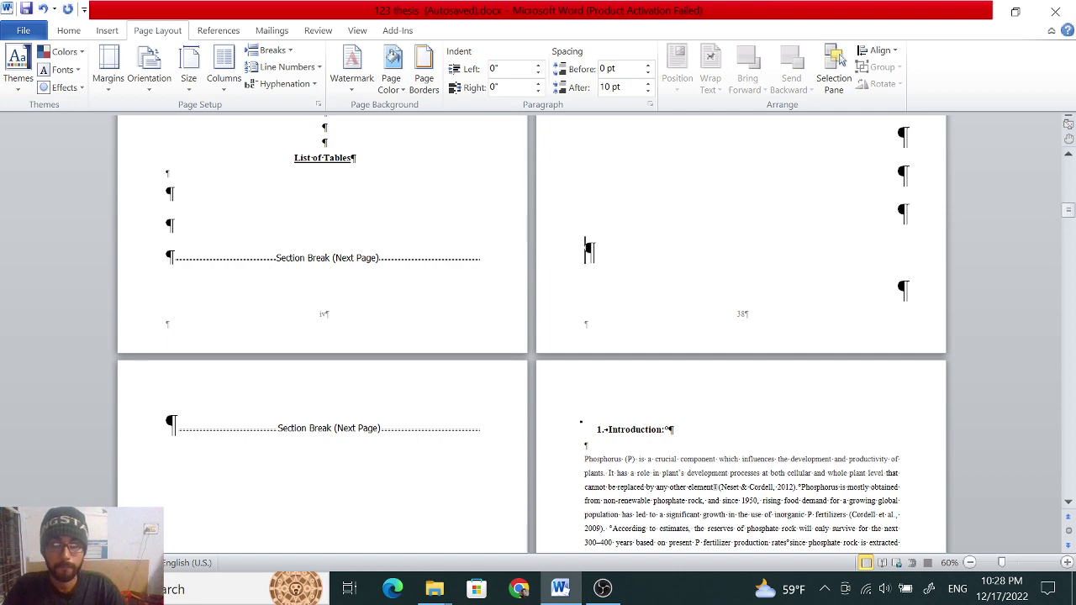
key("ctrl+e")
key("ctrl+r")
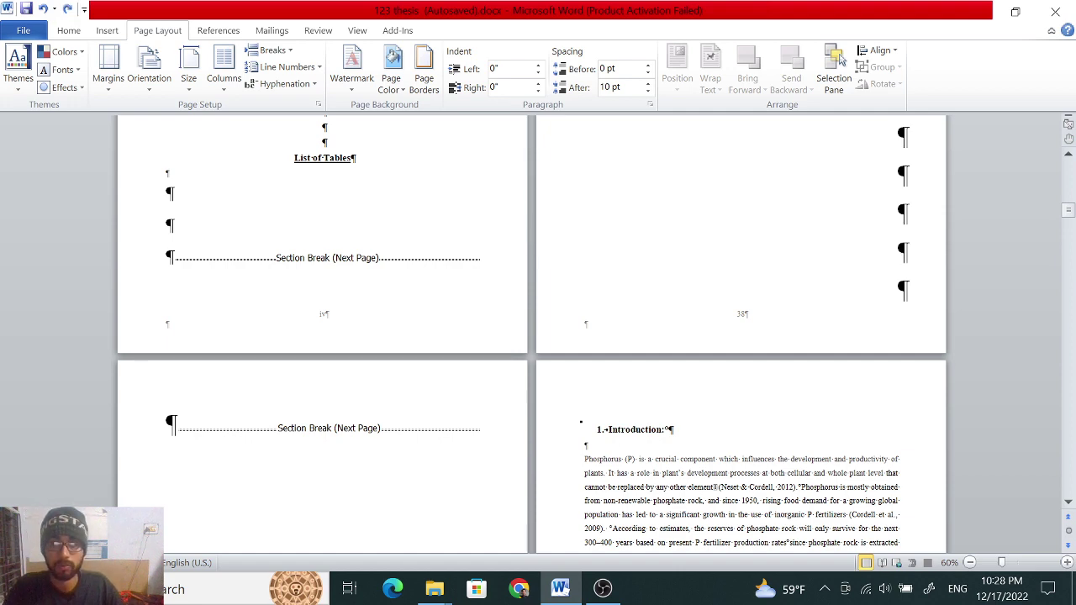
Reopen the headers and footers for editing
scroll(538, 336, "down", 5)
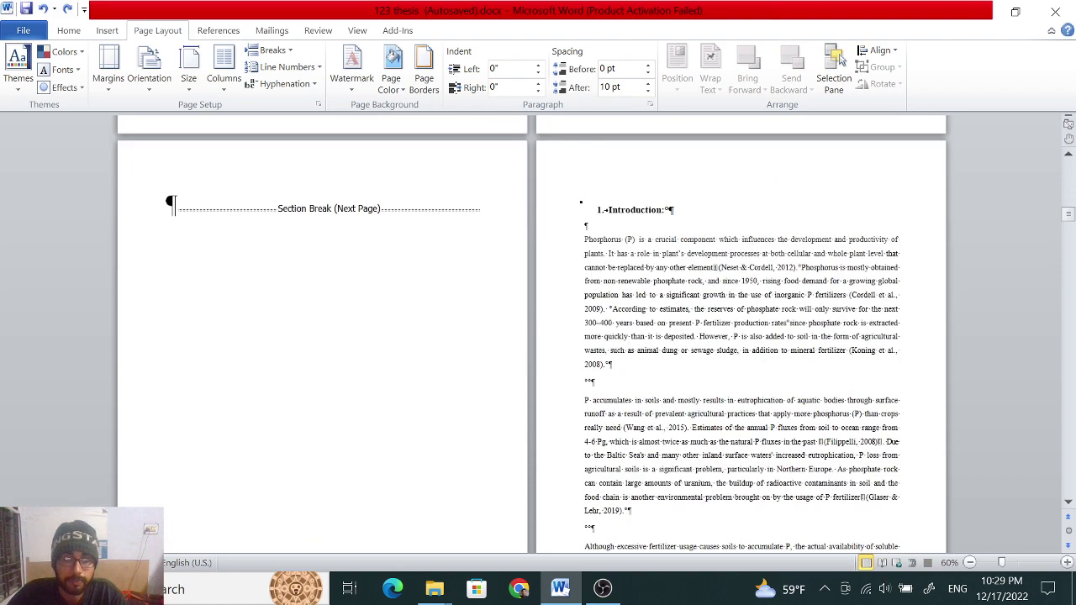
scroll(590, 326, "up", 4)
double_click(456, 354)
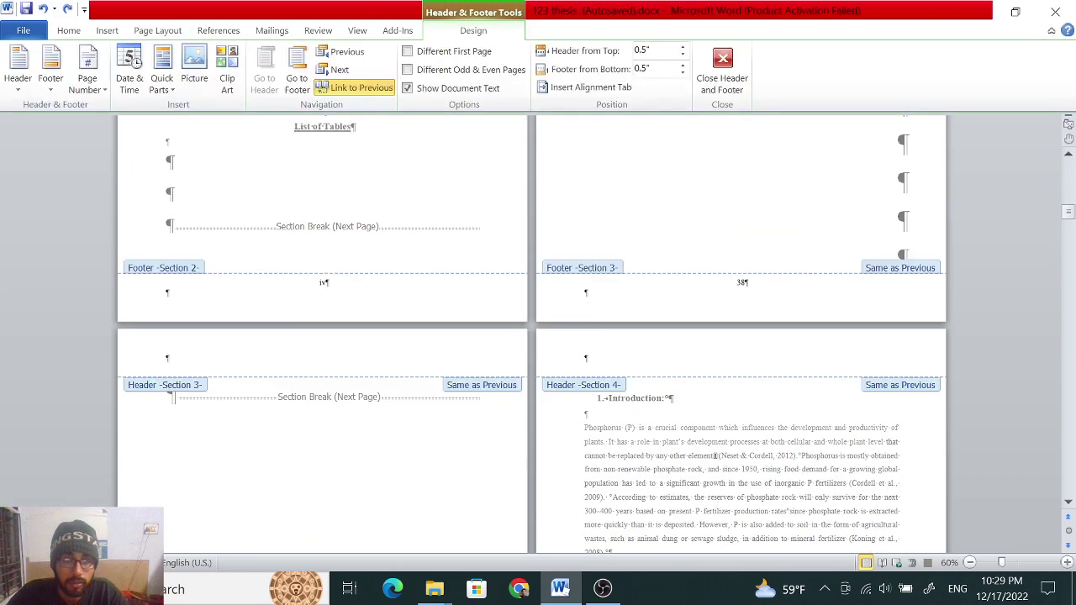
Inspect the Section 2–4 footers (pages iv and 38) and Section 4 header, then exit header/footer editing
scroll(493, 362, "up", 5)
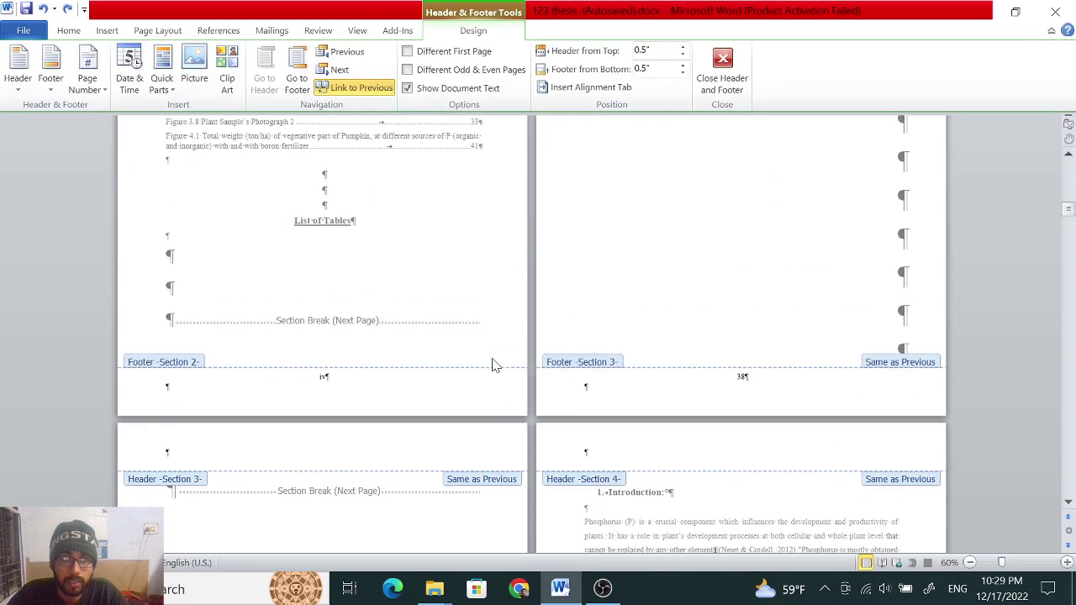
scroll(508, 372, "down", 3)
scroll(508, 372, "down", 2)
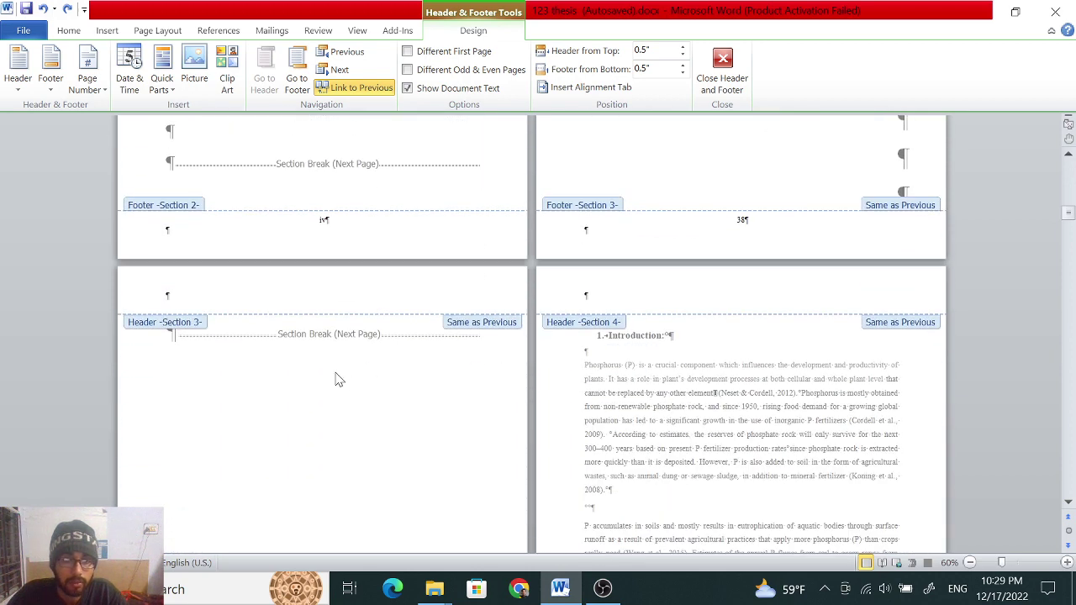
scroll(335, 379, "up", 1)
scroll(336, 378, "down", 2)
scroll(364, 397, "up", 1)
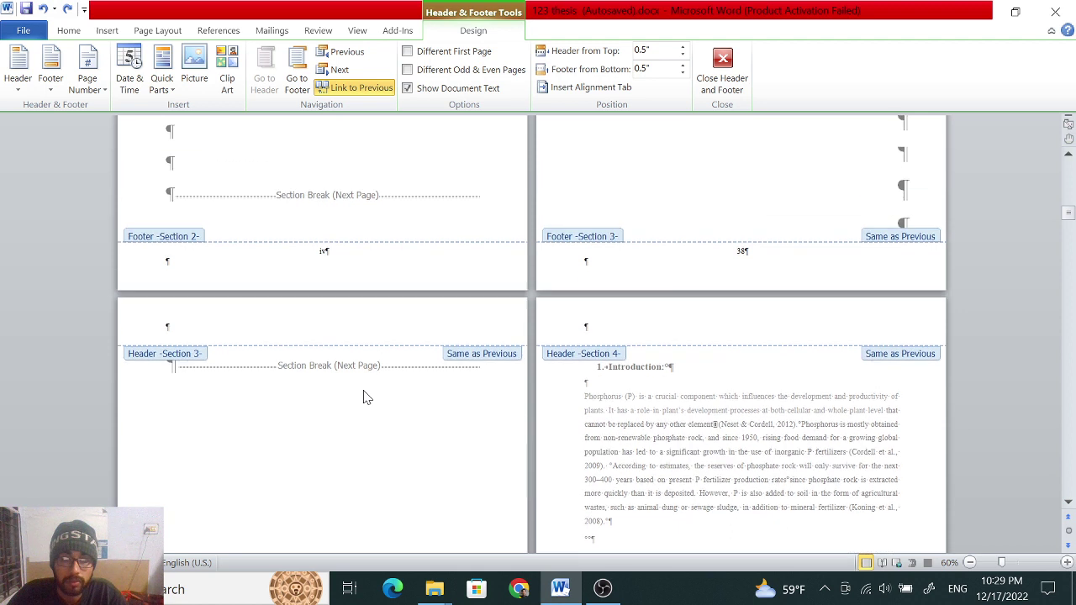
scroll(364, 396, "up", 1)
scroll(438, 477, "up", 3)
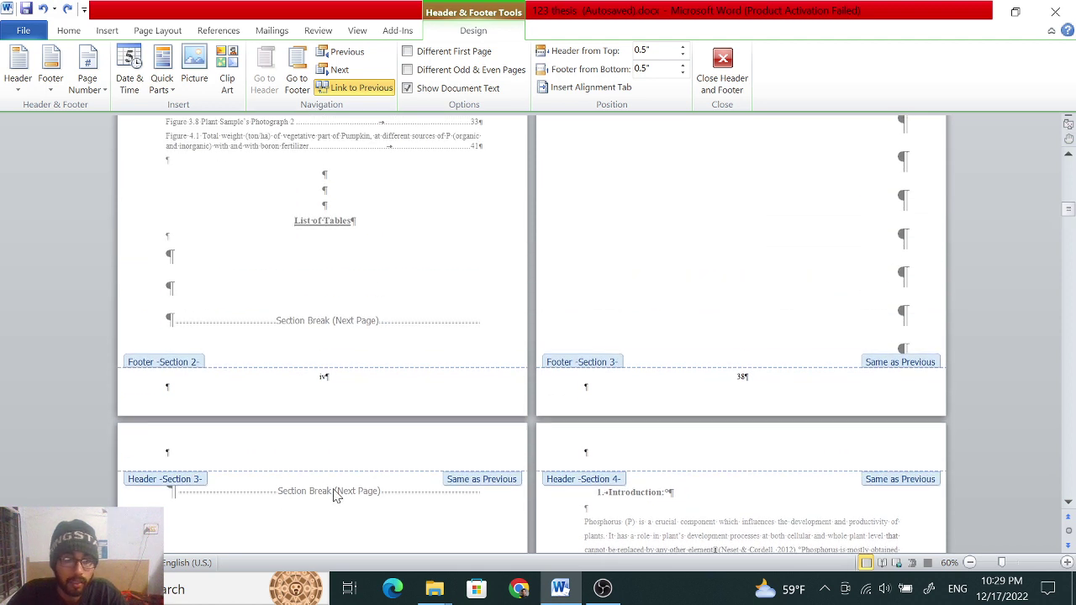
scroll(380, 495, "down", 3)
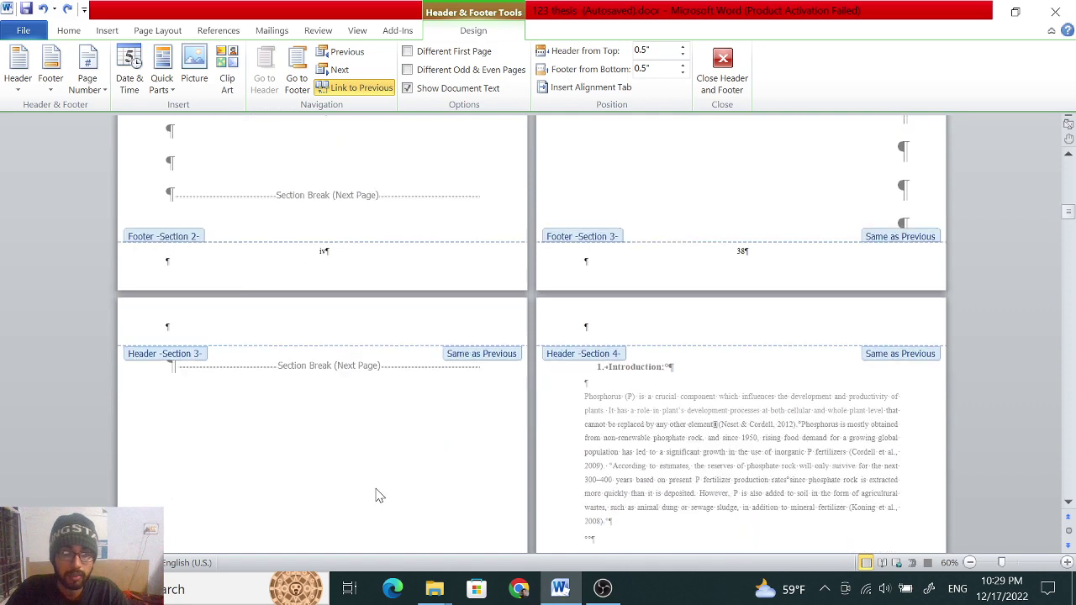
double_click(349, 444)
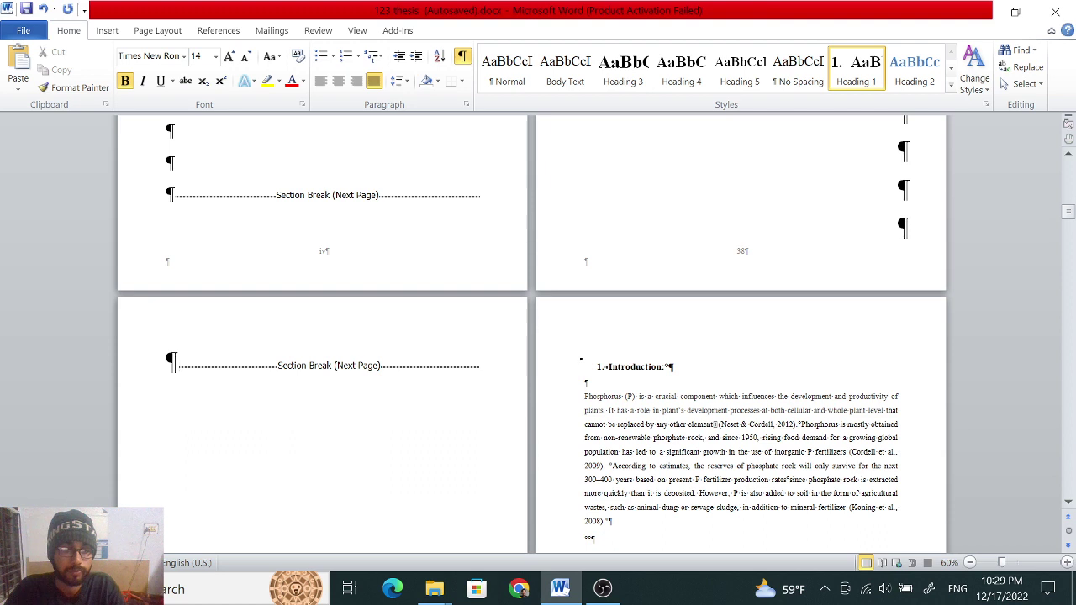
Delete the section break and empty paragraph so Introduction follows page 38 directly
right_click(230, 378)
key("Escape")
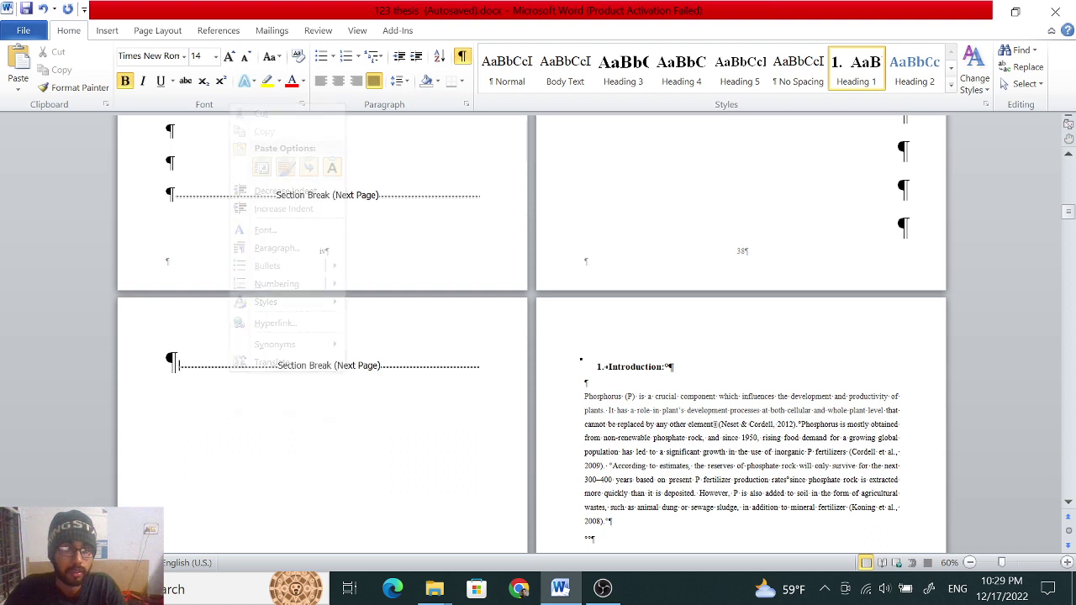
key("Delete")
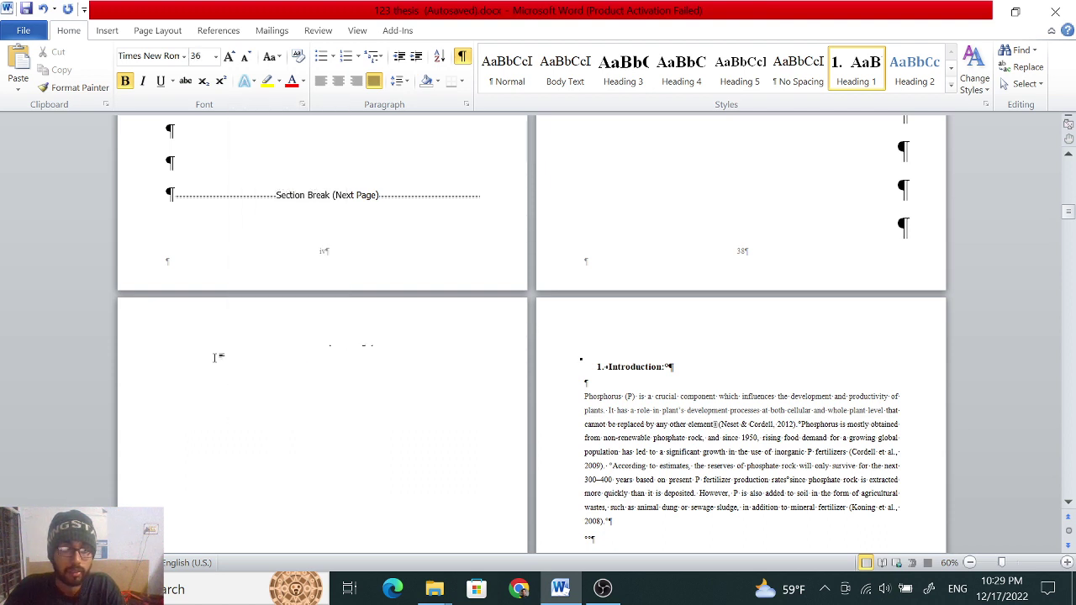
key("Delete")
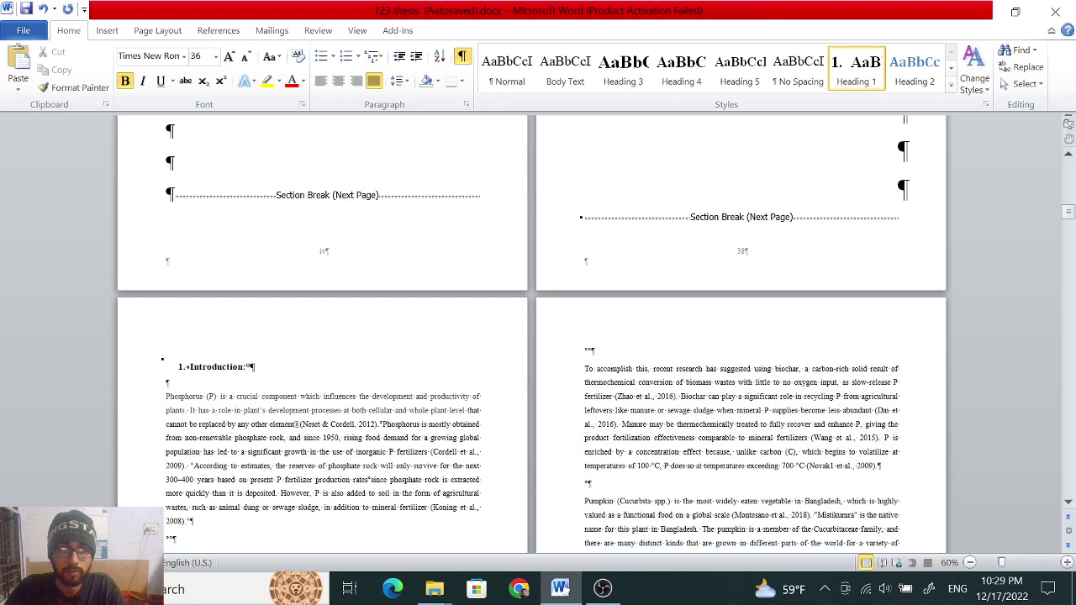
Reopen the headers and footers for editing
scroll(776, 288, "up", 3)
scroll(714, 320, "up", 3)
scroll(654, 356, "down", 3)
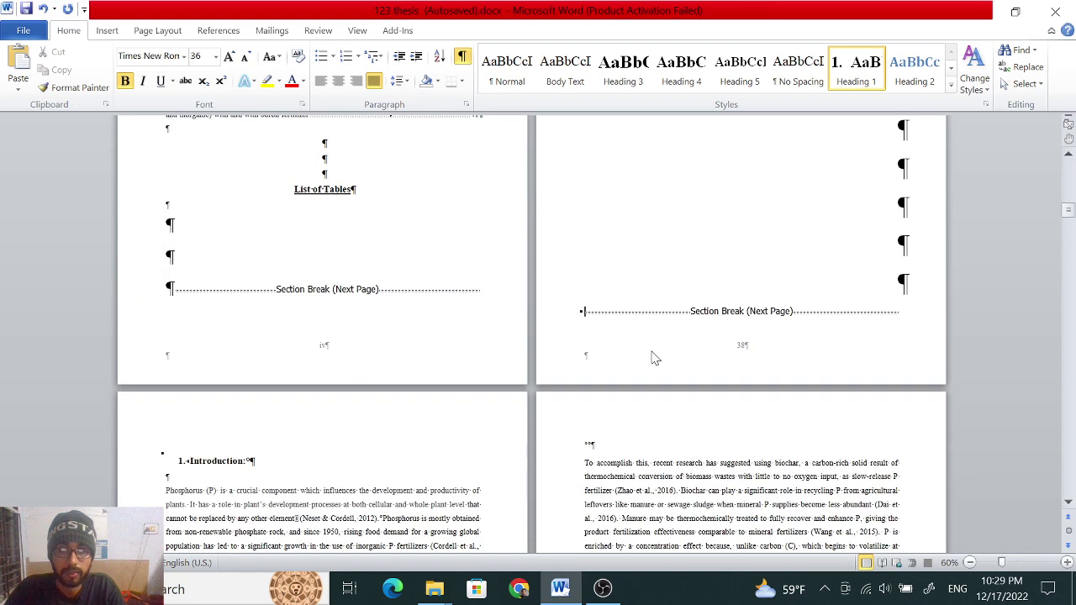
double_click(597, 378)
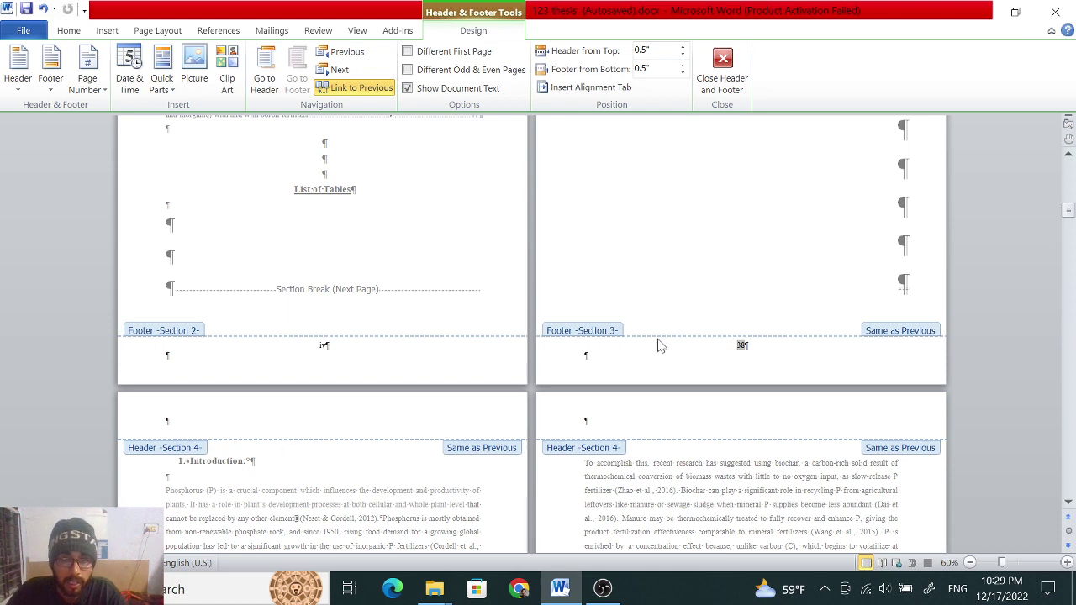
Turn off Link to Previous on the Section 3 footer holding page 38
scroll(664, 328, "up", 3)
scroll(675, 329, "up", 2)
scroll(677, 323, "down", 2)
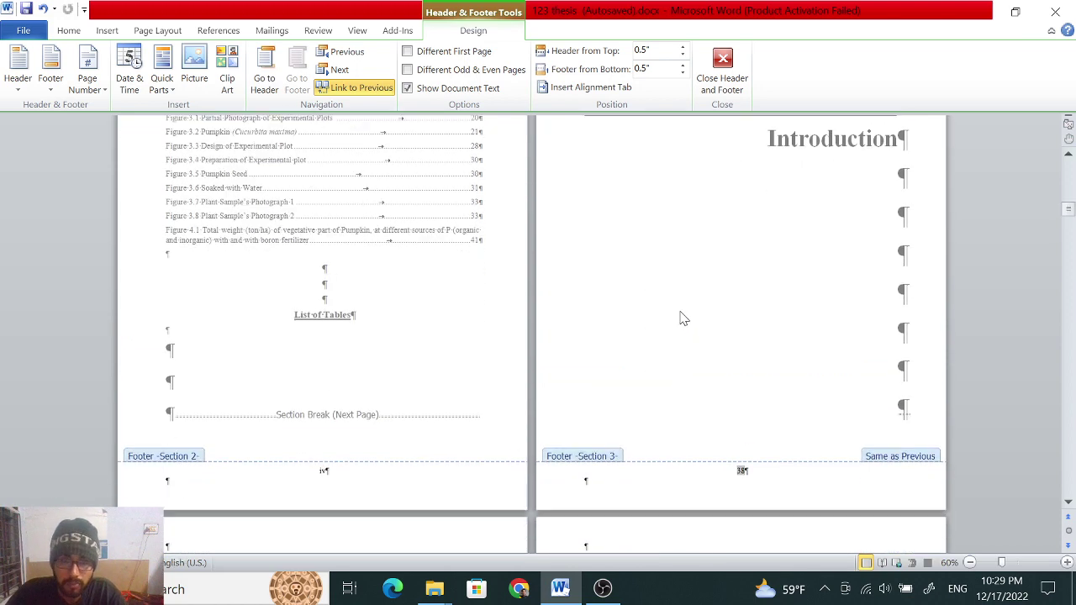
scroll(680, 312, "down", 5)
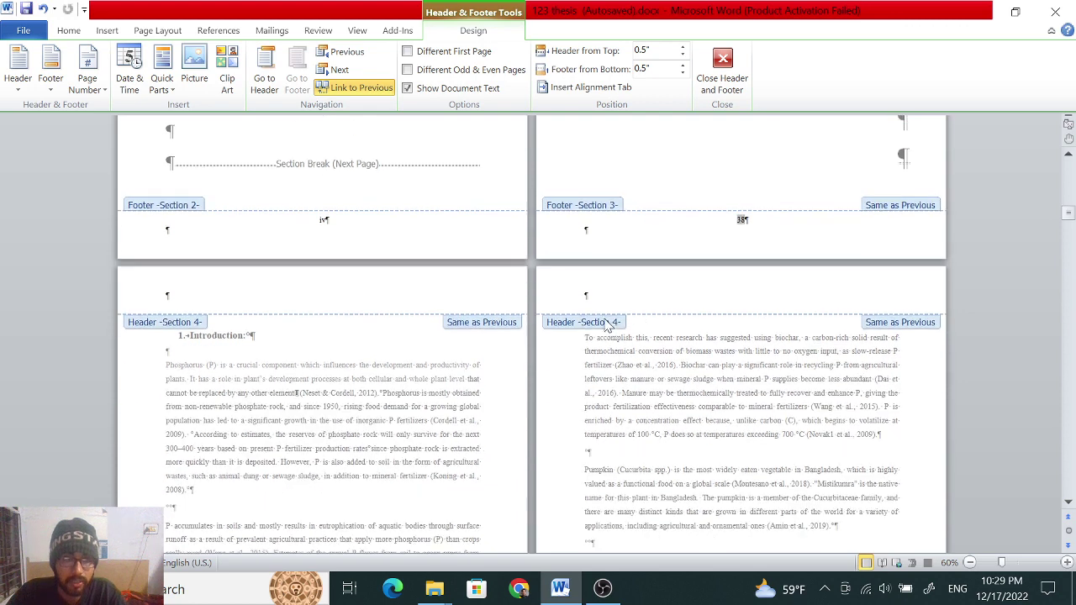
scroll(607, 326, "up", 2)
scroll(351, 352, "up", 3)
scroll(355, 353, "up", 2)
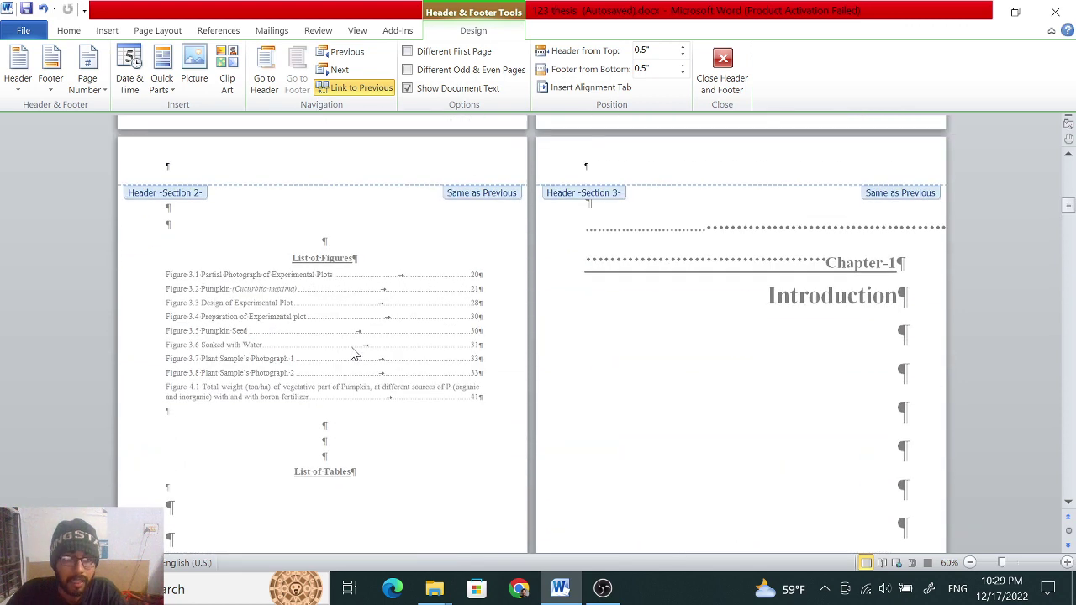
scroll(370, 252, "down", 2)
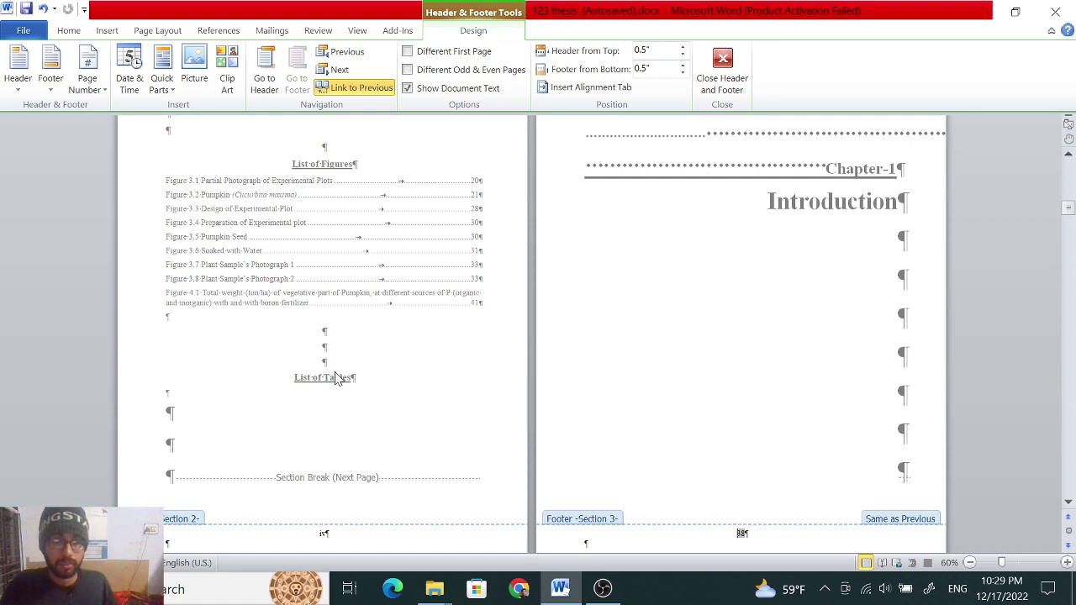
scroll(471, 244, "down", 3)
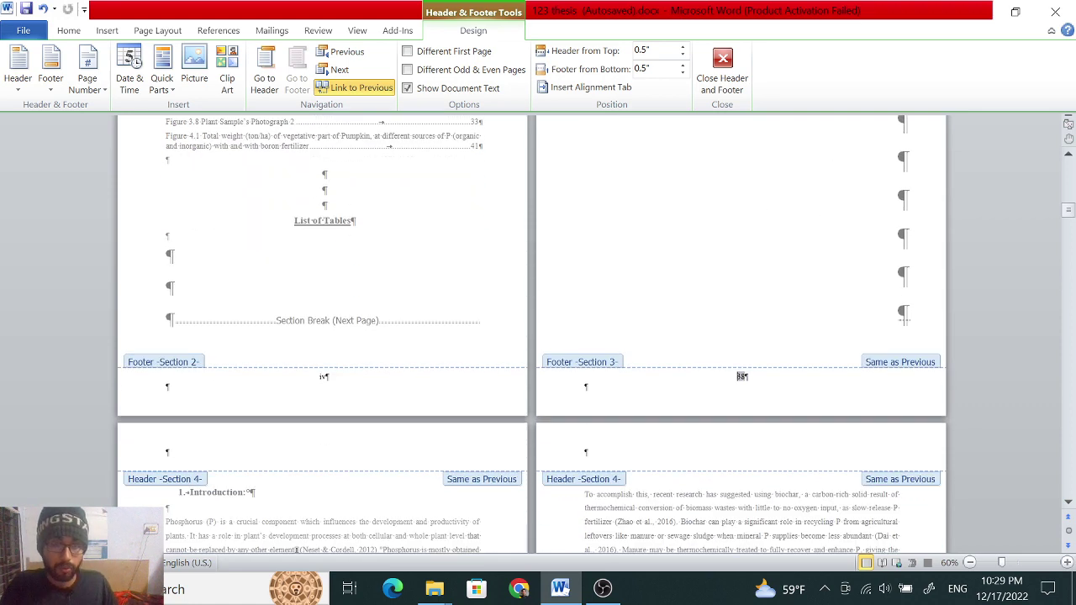
scroll(720, 390, "up", 2)
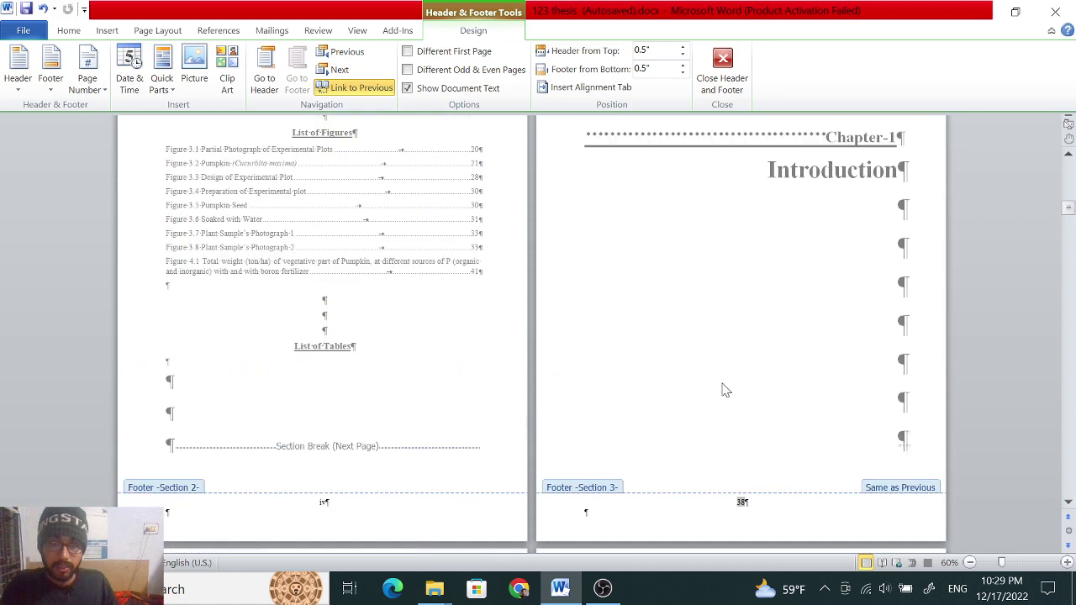
scroll(723, 391, "up", 2)
scroll(838, 297, "down", 2)
scroll(843, 297, "down", 2)
scroll(843, 297, "down", 1)
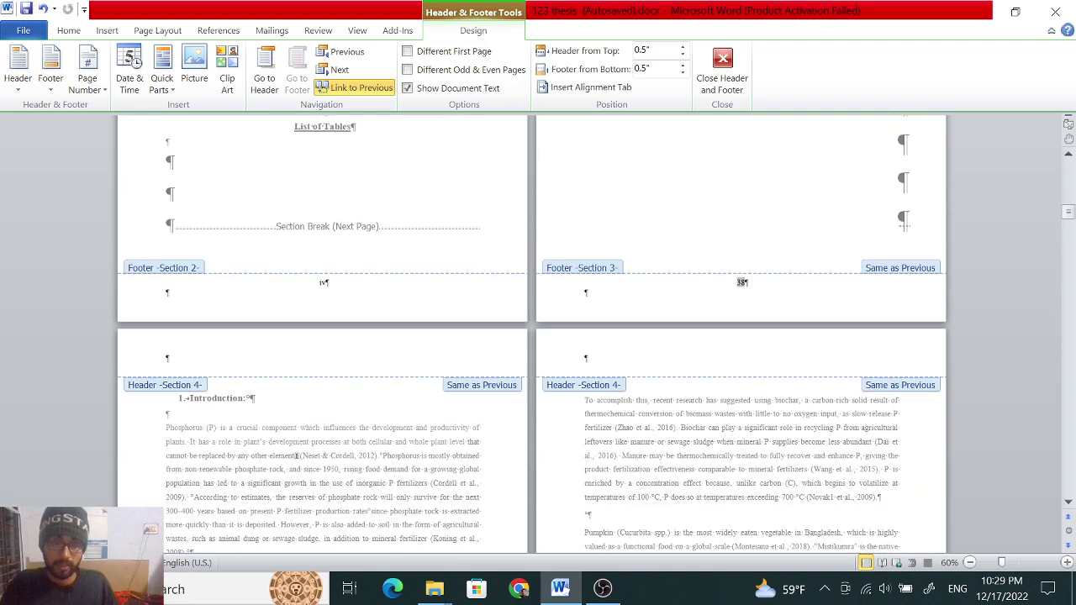
scroll(631, 318, "down", 3)
scroll(296, 386, "down", 1)
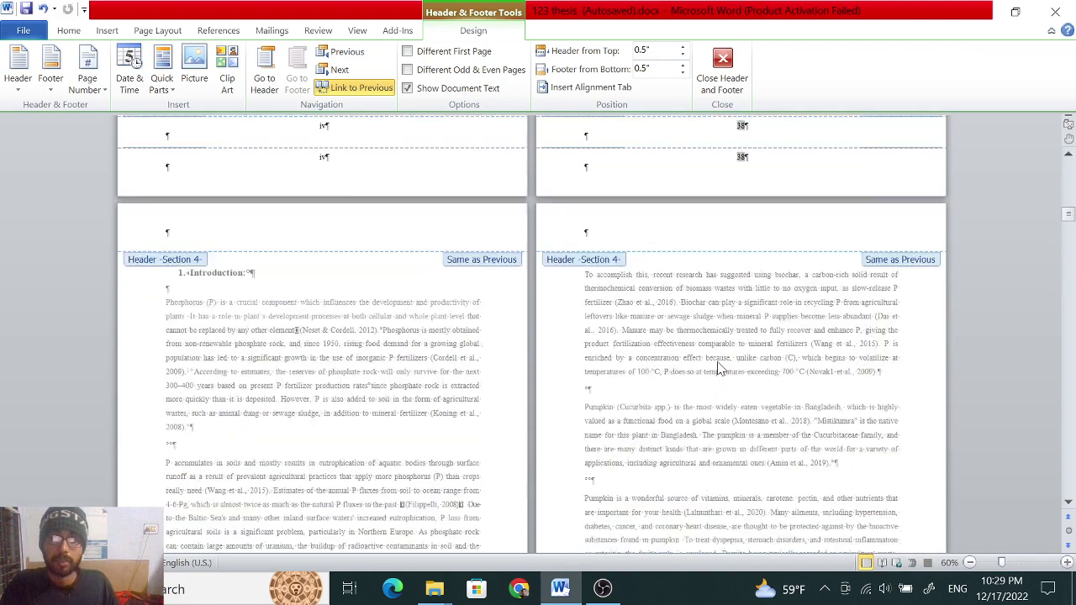
scroll(296, 386, "up", 3)
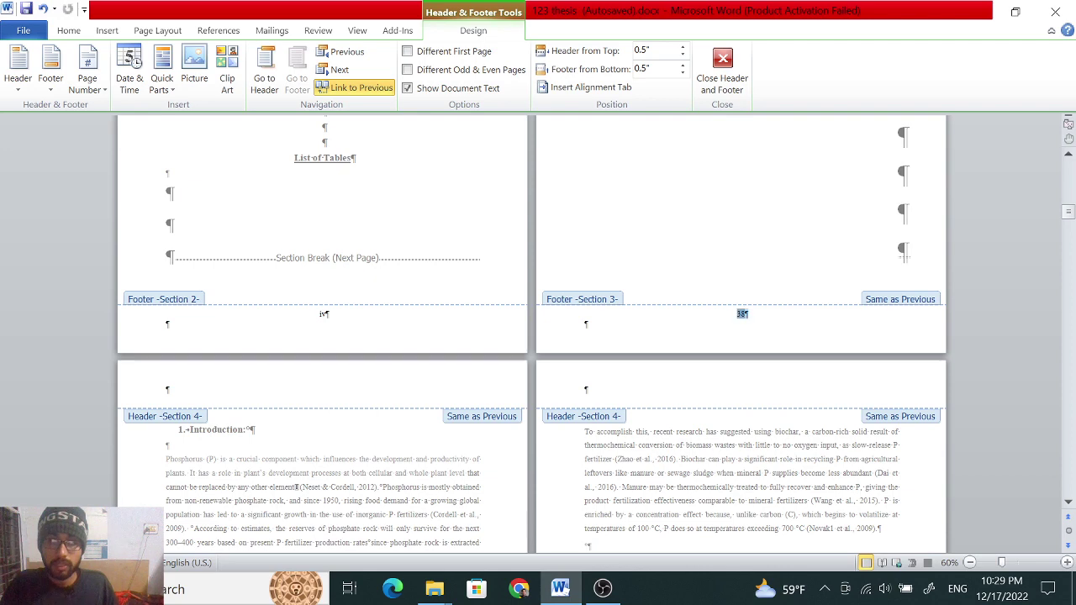
left_click(360, 91)
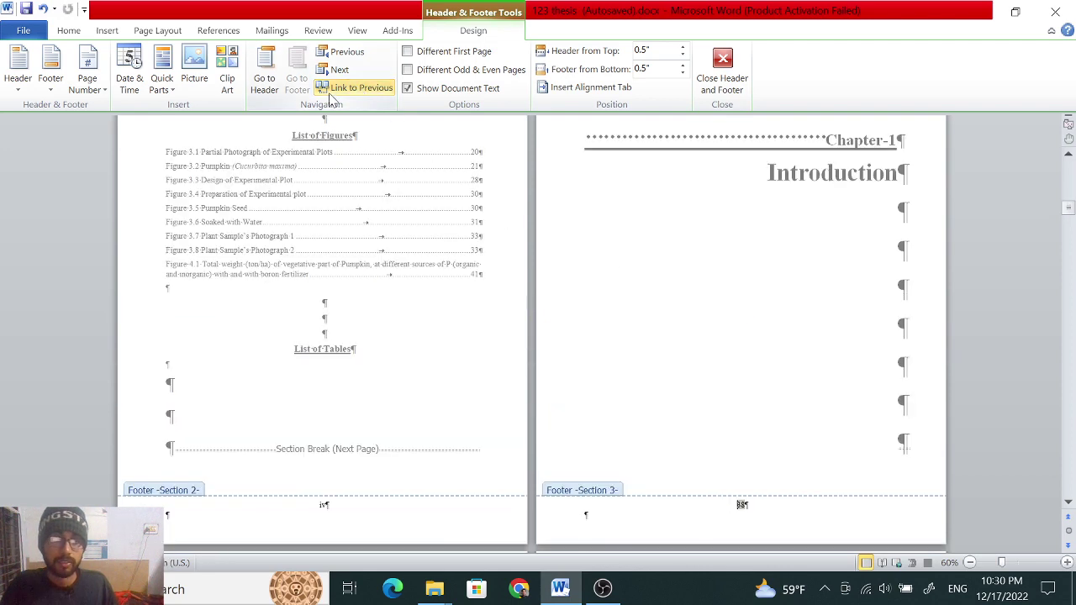
Bring up the Page Number choices on the Insert tab
scroll(665, 348, "down", 2)
scroll(643, 340, "down", 1)
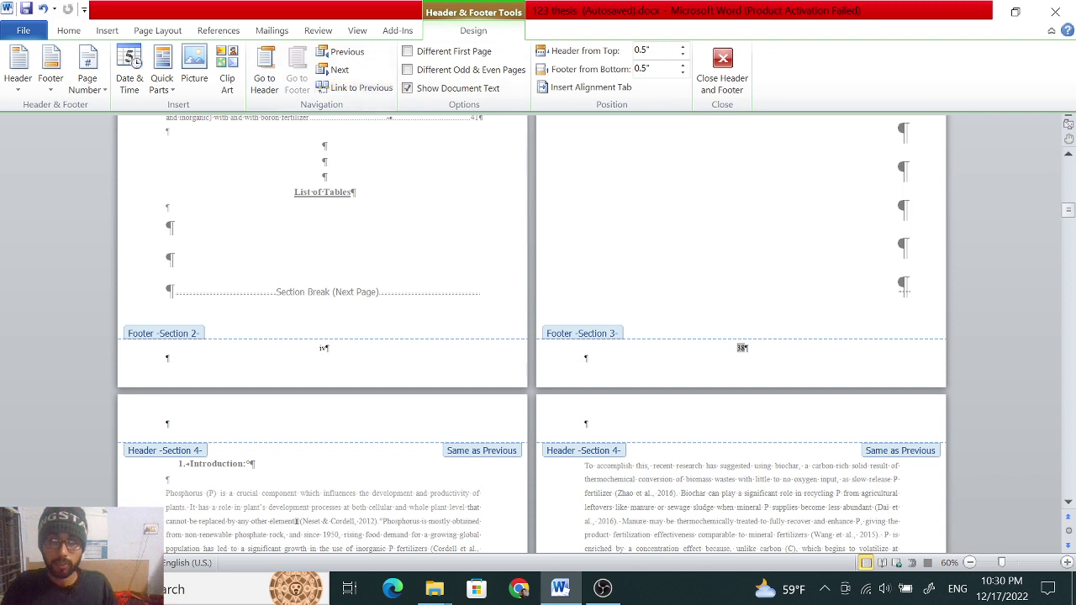
left_click(107, 30)
left_click(596, 92)
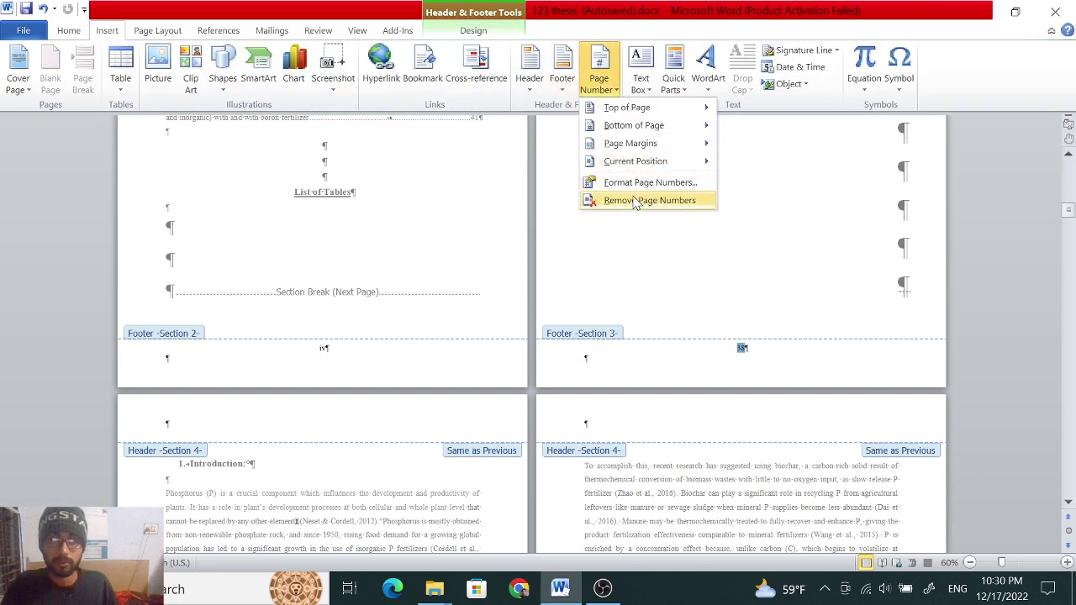
Remove Page Numbers from the Section 3 footer and scroll down to the Section 4 footer
left_click(637, 204)
scroll(795, 339, "up", 5)
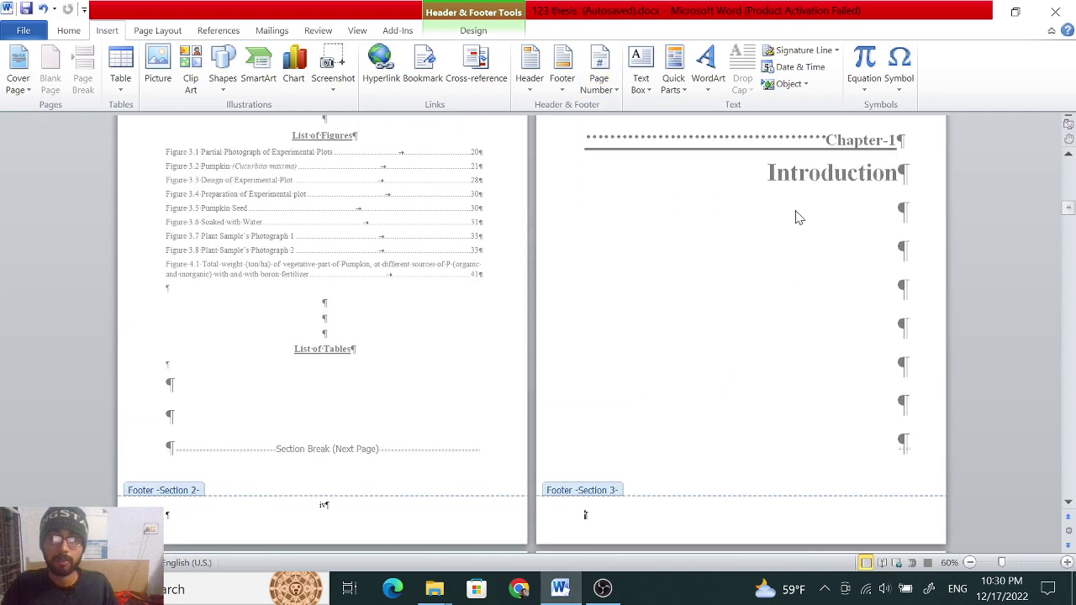
scroll(790, 328, "down", 2)
scroll(770, 324, "down", 4)
scroll(733, 332, "down", 12)
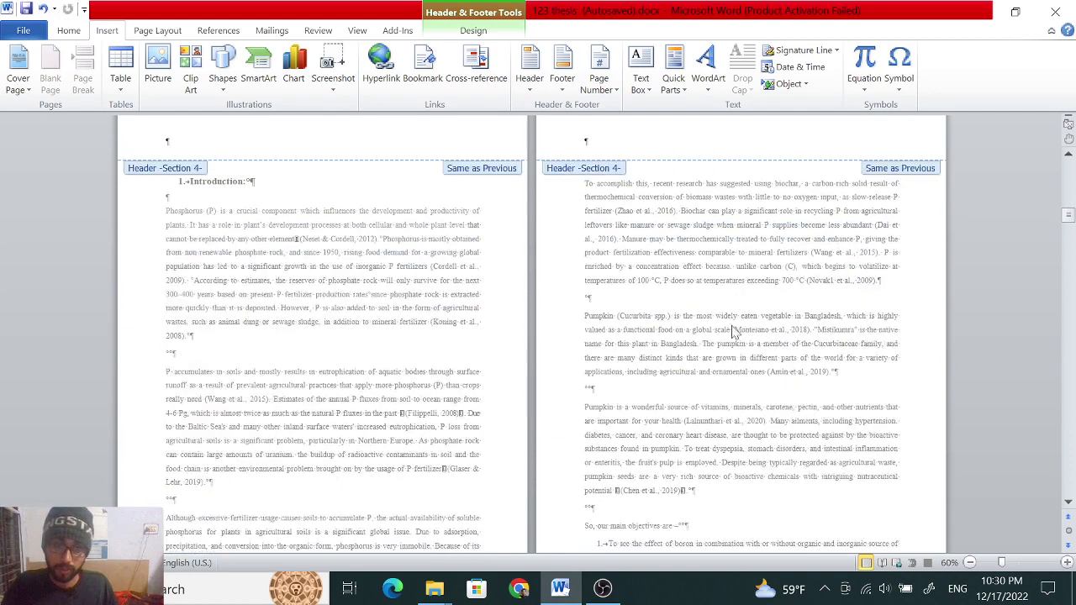
scroll(697, 339, "down", 6)
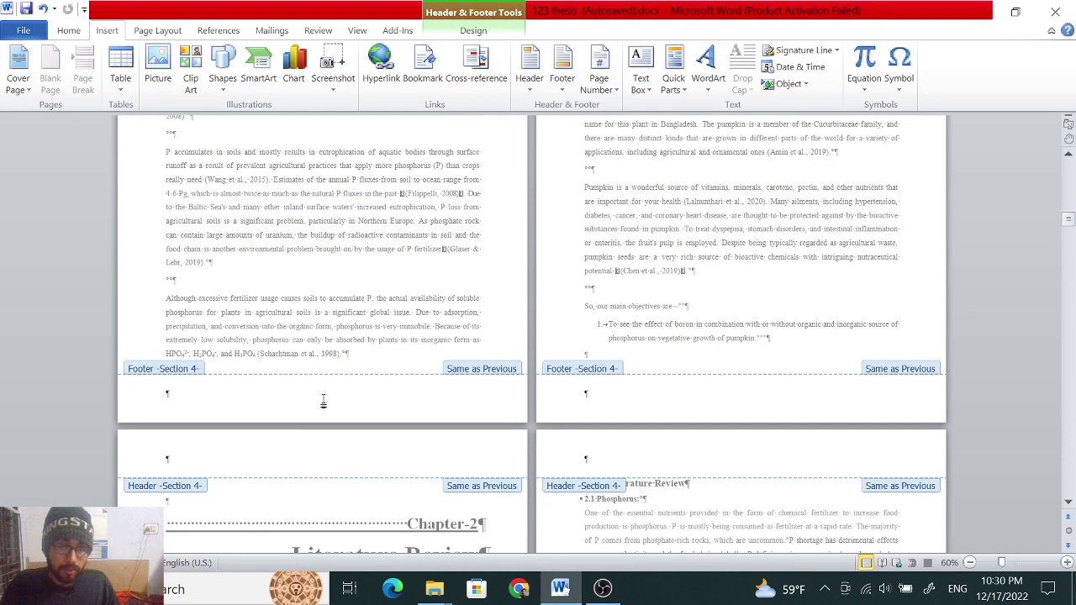
scroll(290, 391, "up", 1)
scroll(286, 396, "down", 1)
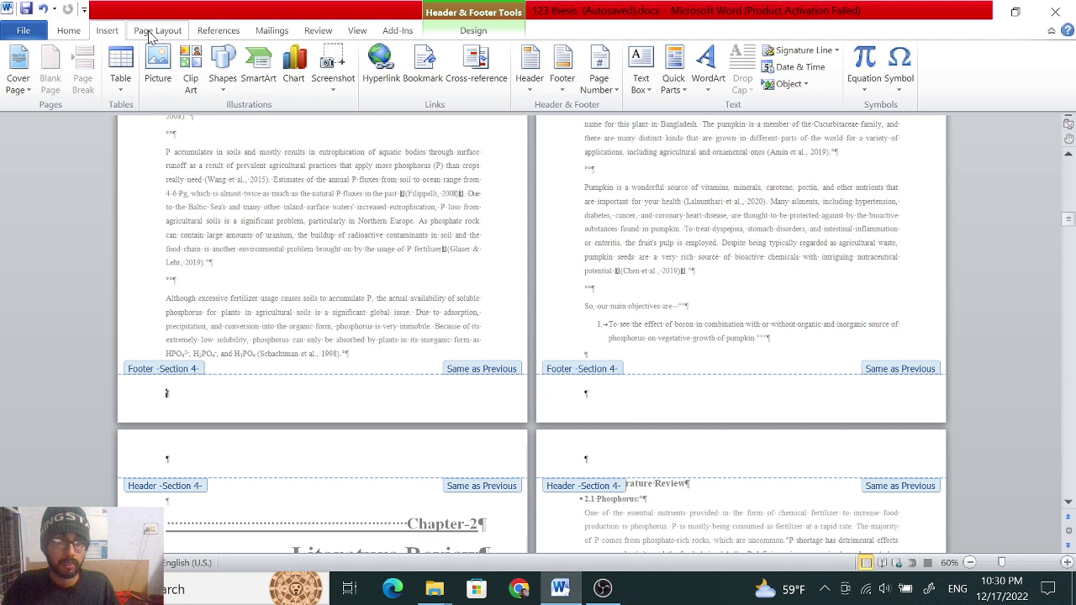
Set Section 4's page numbers to 1, 2, 3 format starting at 1 instead of 38
left_click(611, 91)
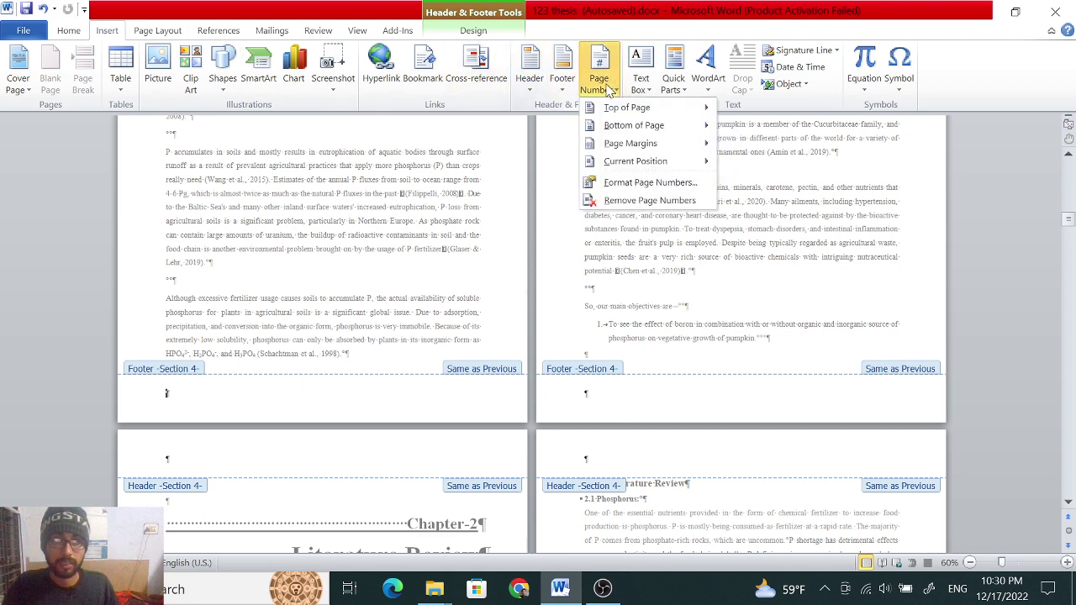
left_click(640, 183)
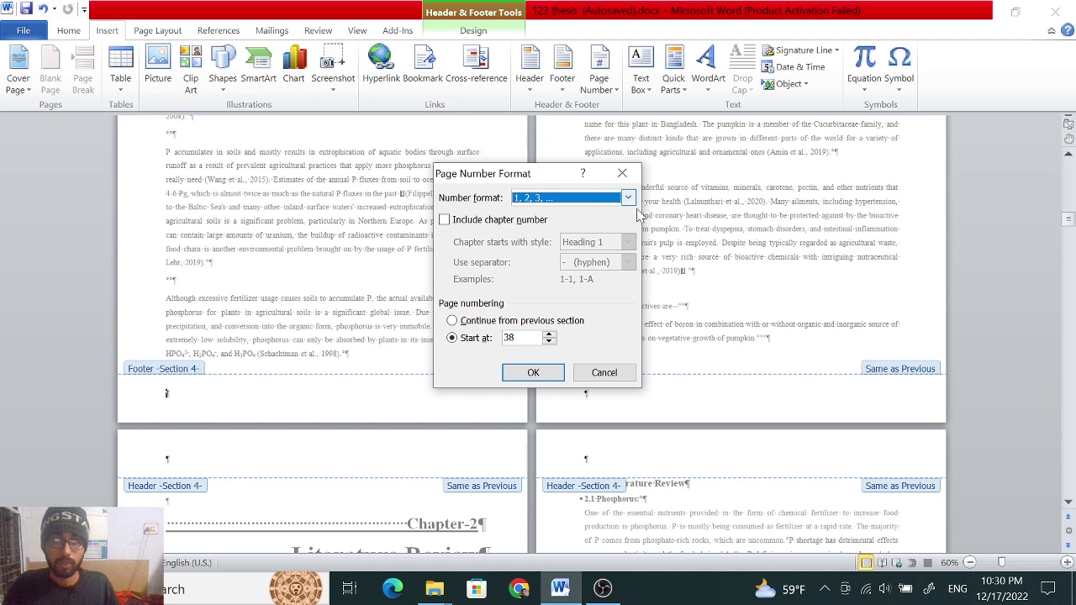
left_click(550, 334)
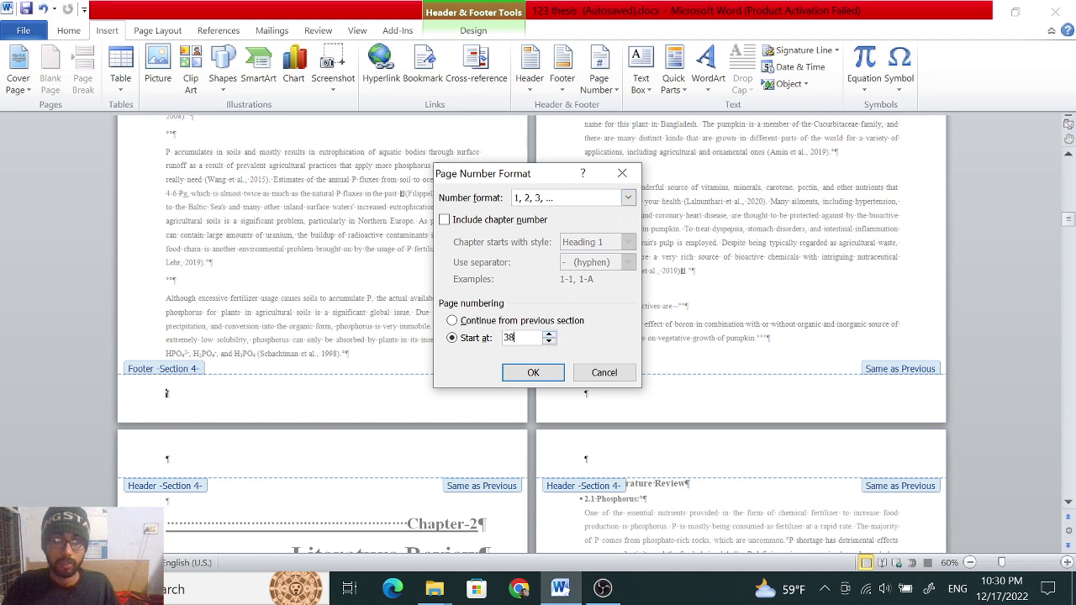
key("BackSpace")
key("BackSpace")
type("1")
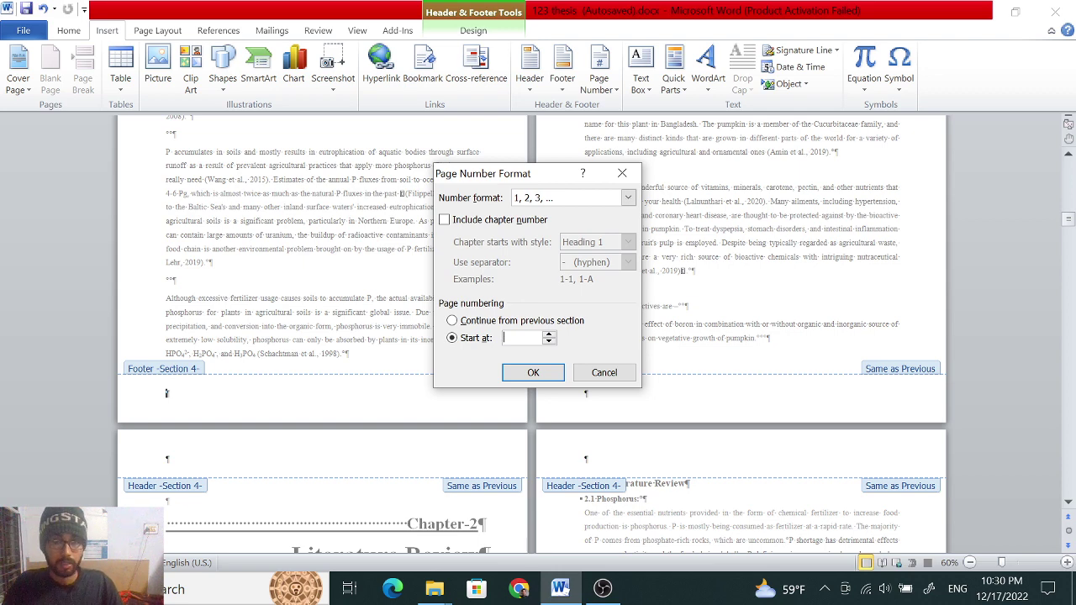
left_click(535, 374)
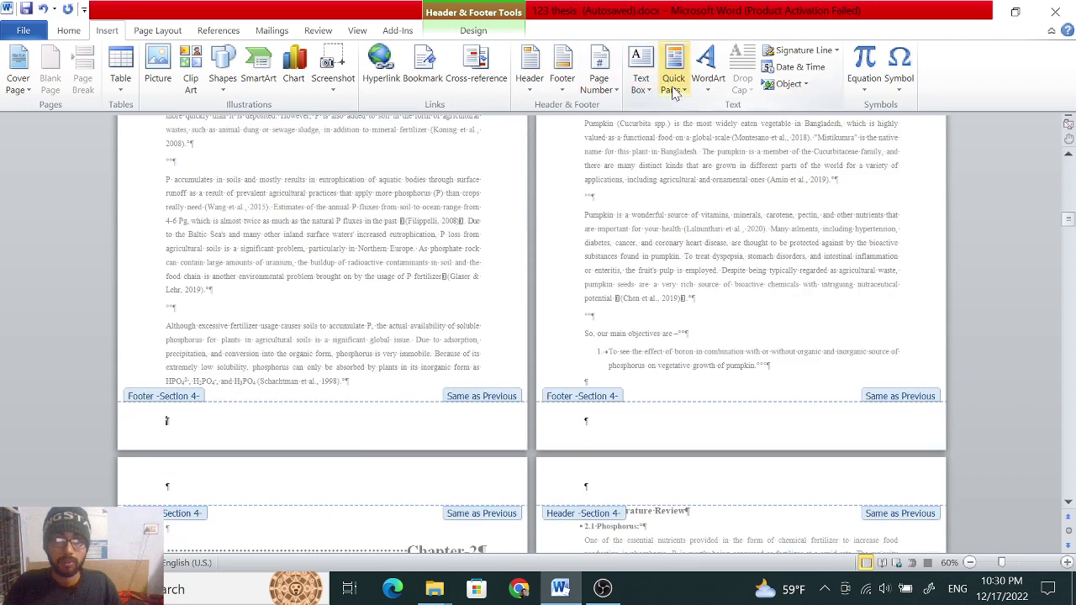
Add Plain Number 2 centred page numbers to Section 4's footers and confirm they read 1 and 2
left_click(613, 91)
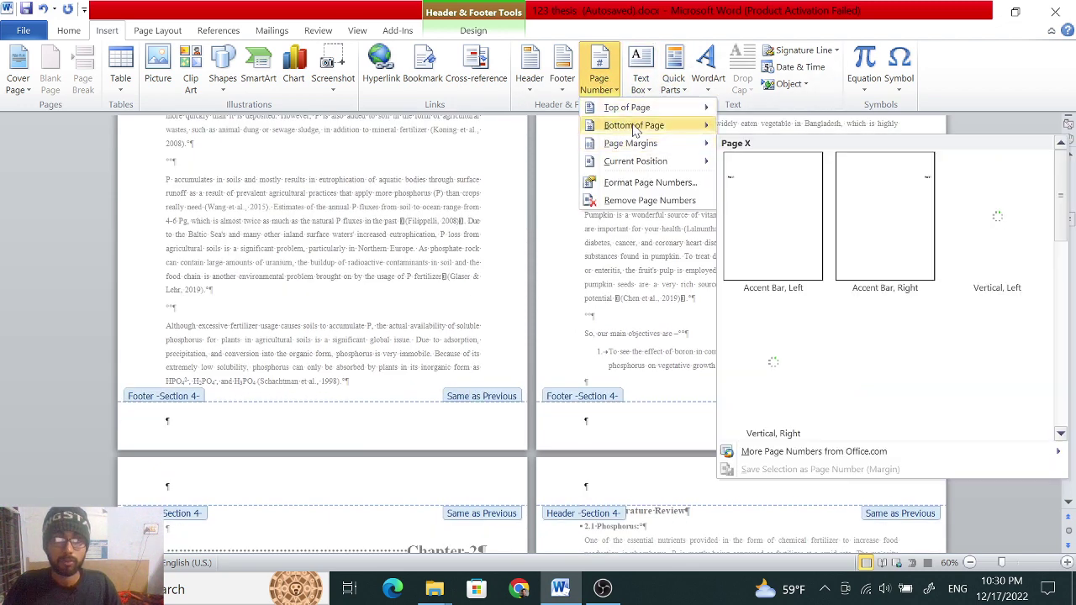
mouse_move(634, 126)
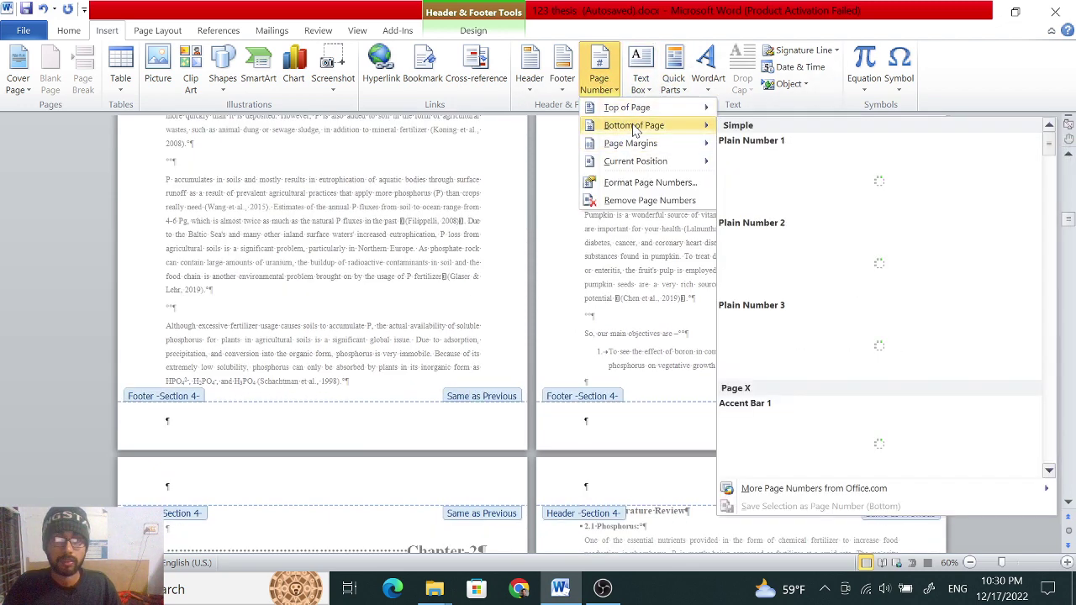
left_click(777, 248)
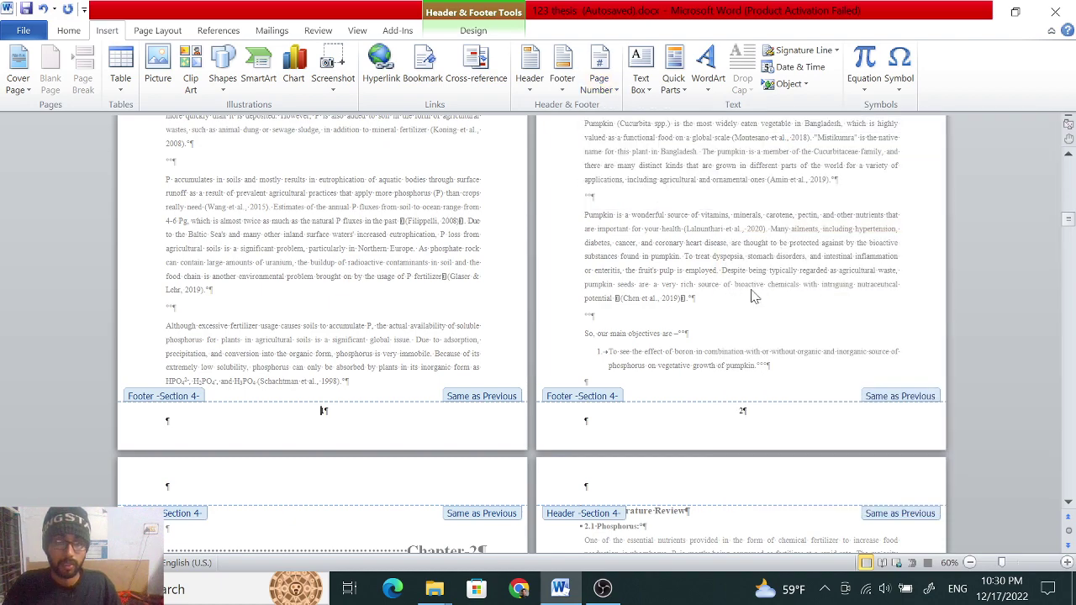
scroll(822, 343, "down", 2)
scroll(740, 338, "down", 4)
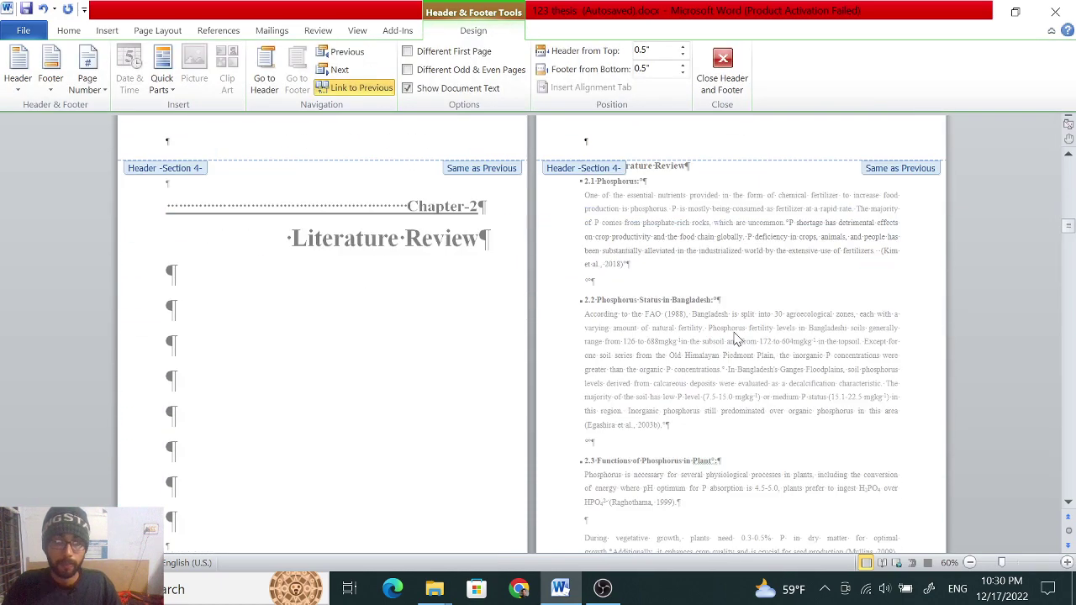
scroll(730, 343, "up", 2)
scroll(730, 343, "up", 1)
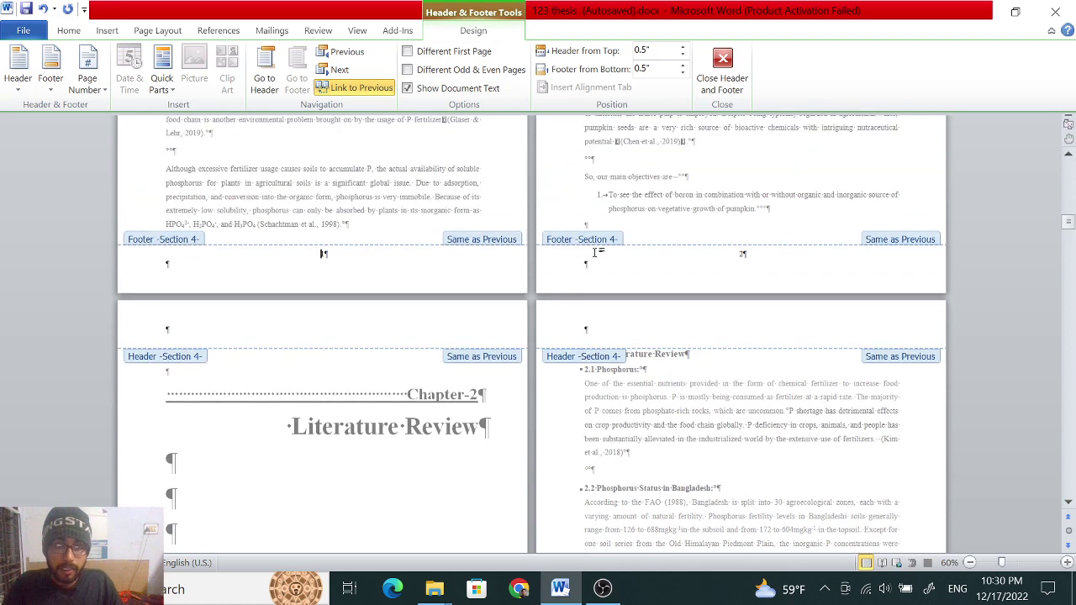
scroll(522, 277, "down", 2)
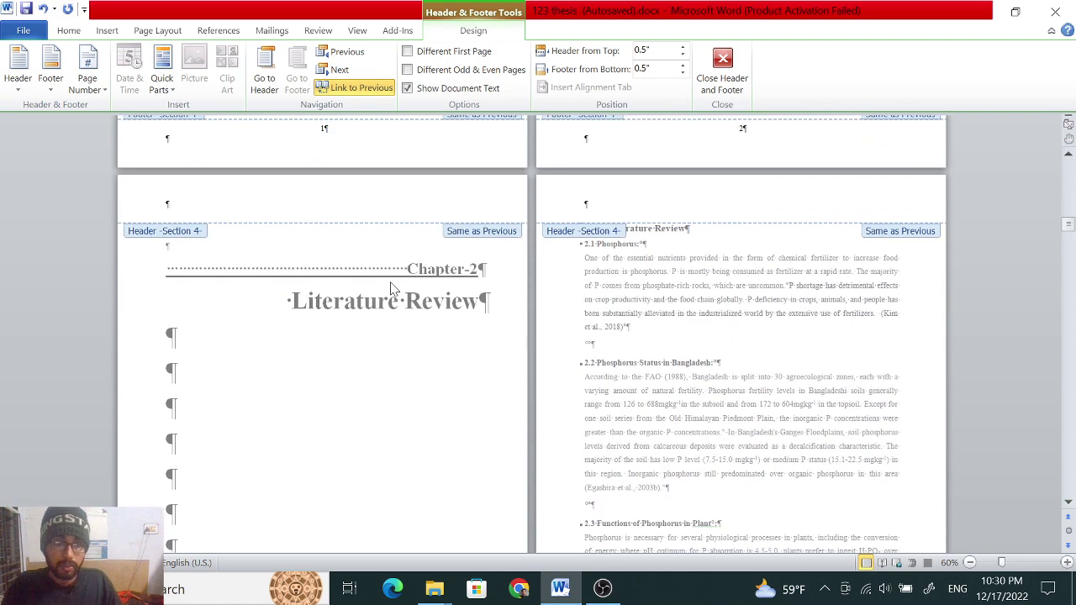
scroll(406, 292, "down", 1)
scroll(545, 290, "up", 2)
scroll(545, 290, "up", 2)
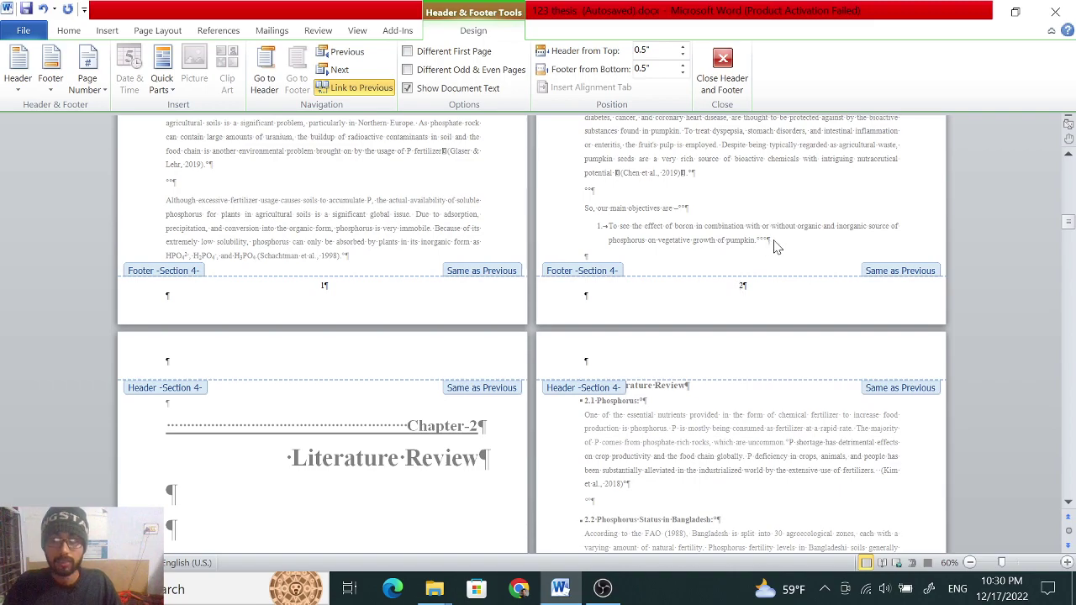
Leave header and footer editing and place the cursor after the Chapter-2 objectives list
key("Escape")
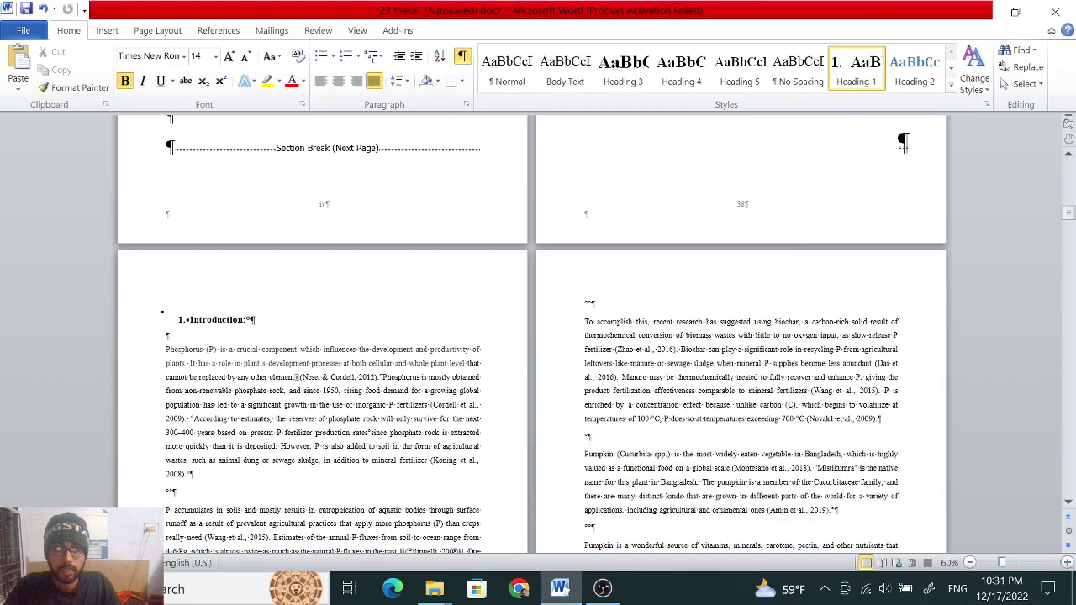
scroll(538, 336, "down", 5)
scroll(538, 336, "down", 3)
left_click(781, 238)
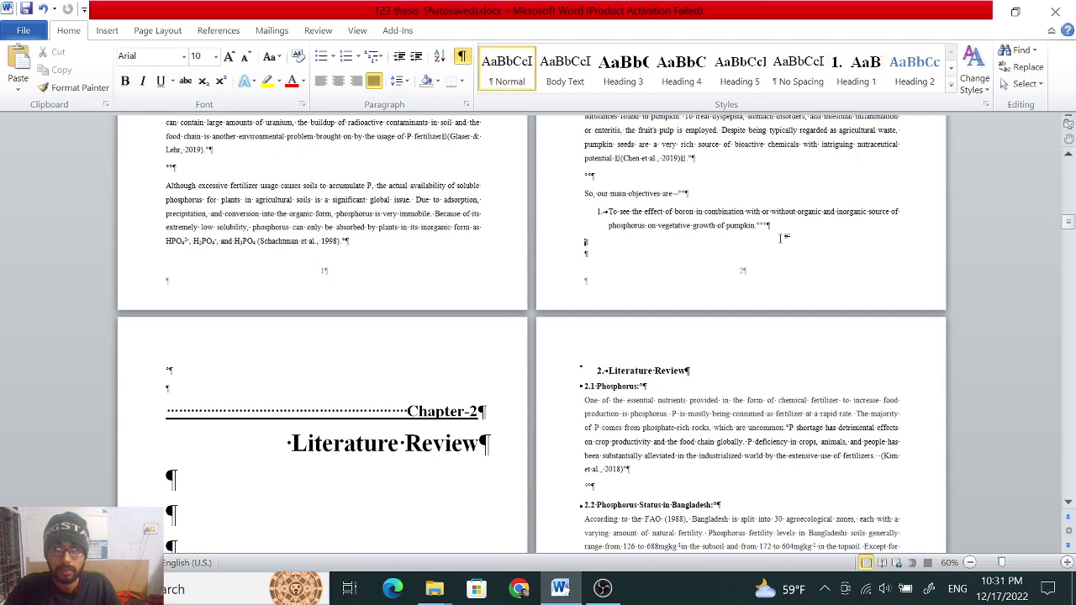
left_click(768, 225)
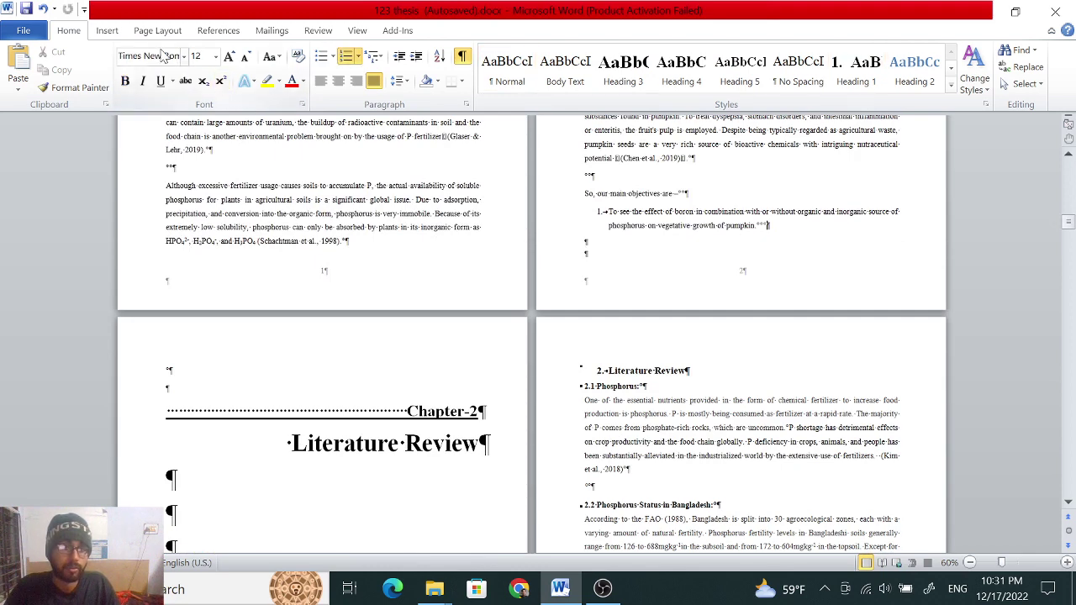
Insert a Next Page section break after the Chapter-2 Literature Review title page
left_click(107, 32)
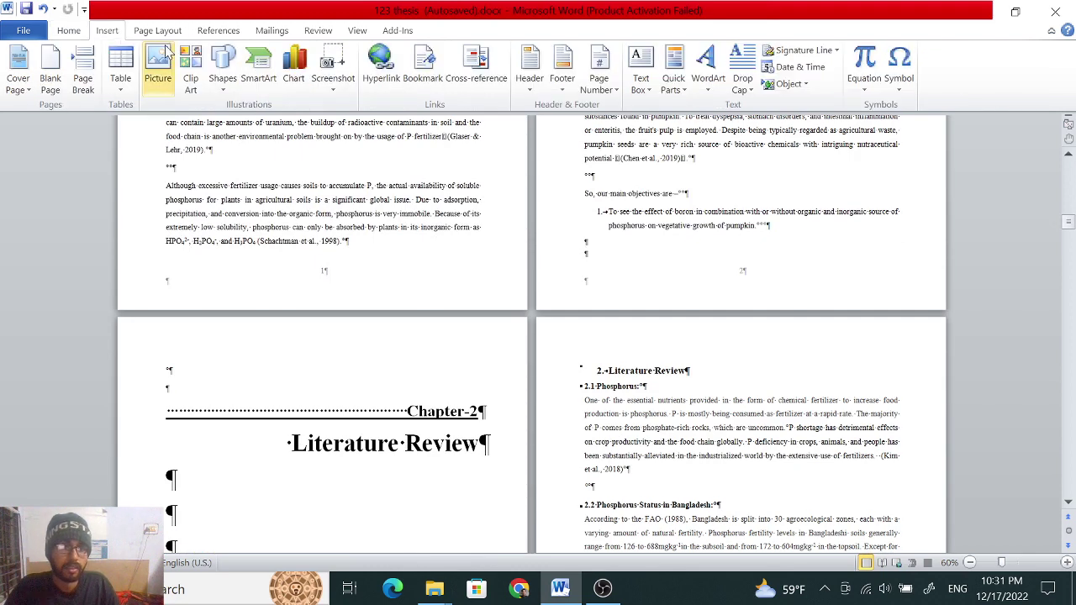
left_click(157, 31)
left_click(267, 51)
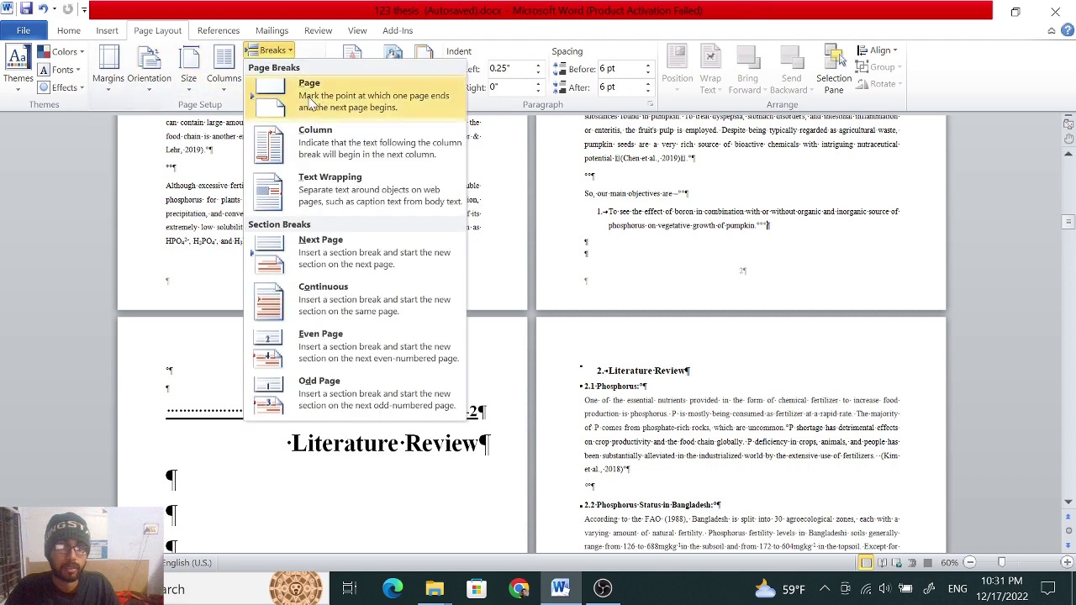
left_click(332, 244)
scroll(579, 180, "down", 5)
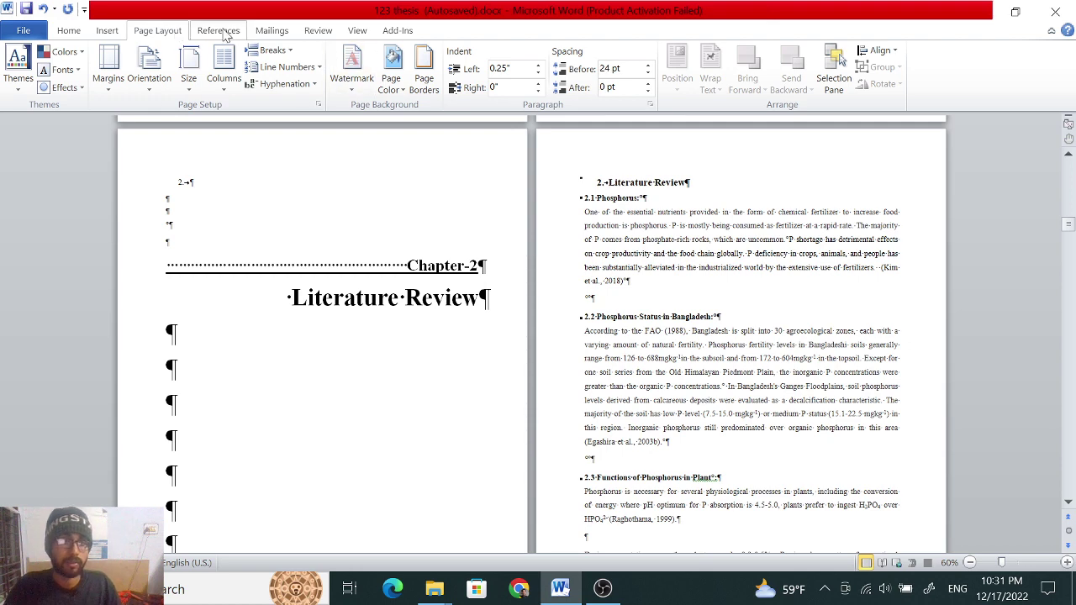
left_click(274, 51)
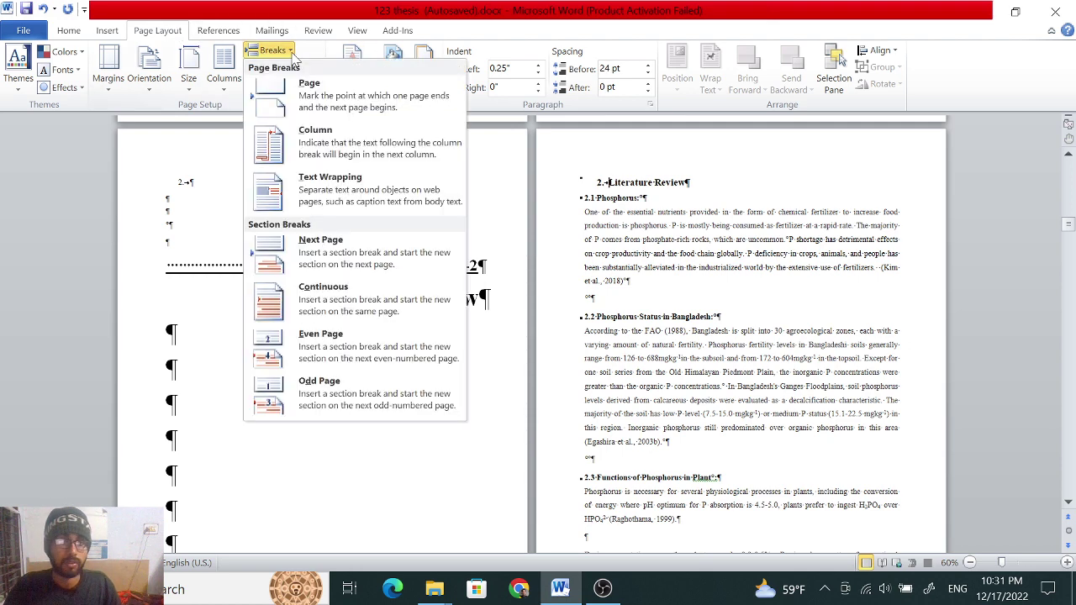
left_click(328, 242)
scroll(740, 252, "down", 3)
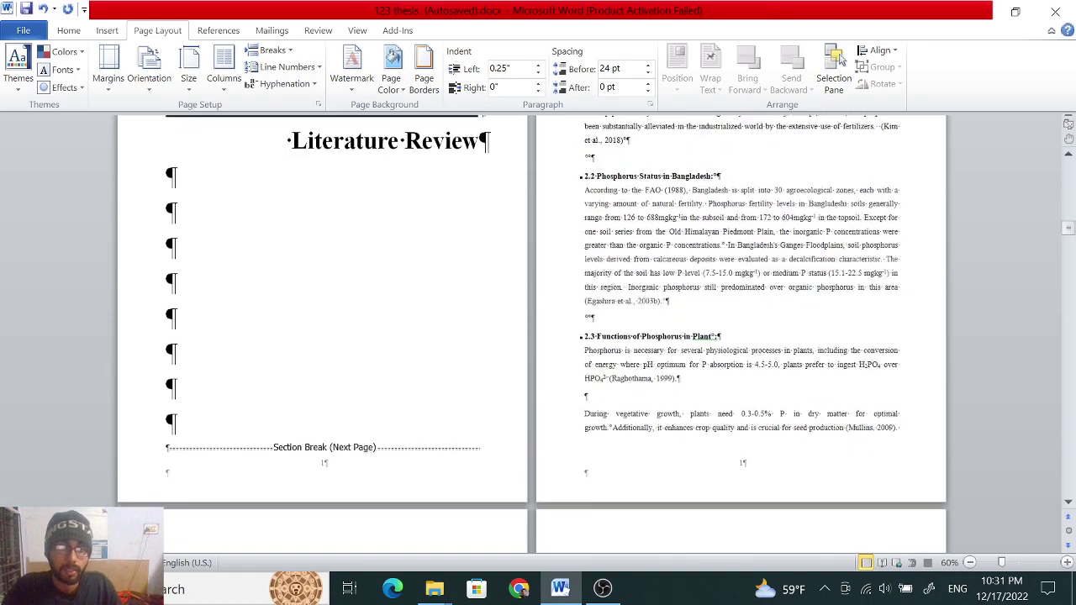
scroll(838, 60, "up", 5)
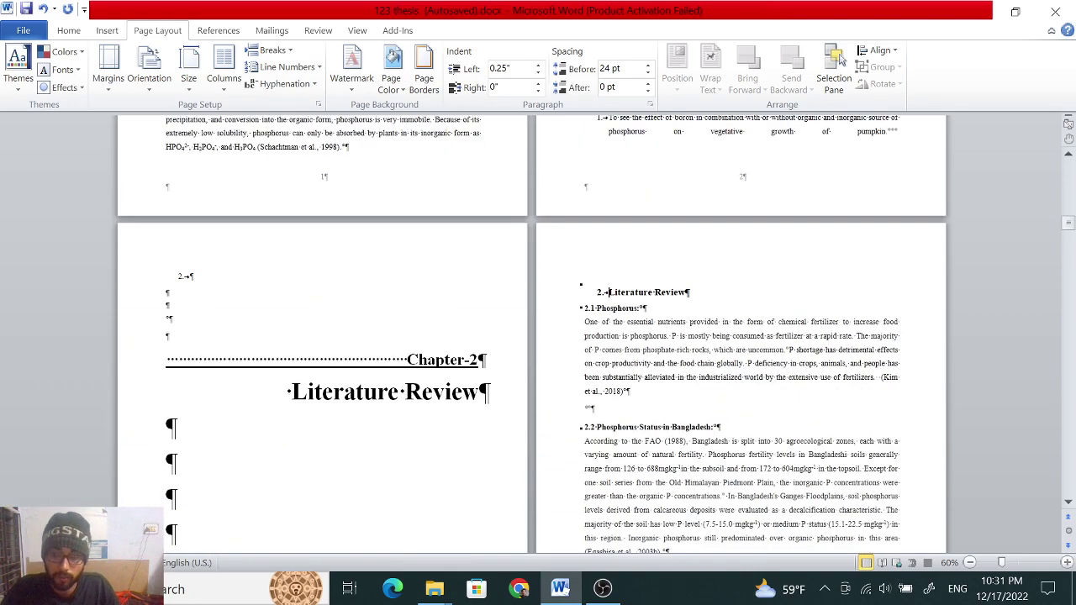
scroll(589, 252, "down", 1)
scroll(468, 245, "up", 2)
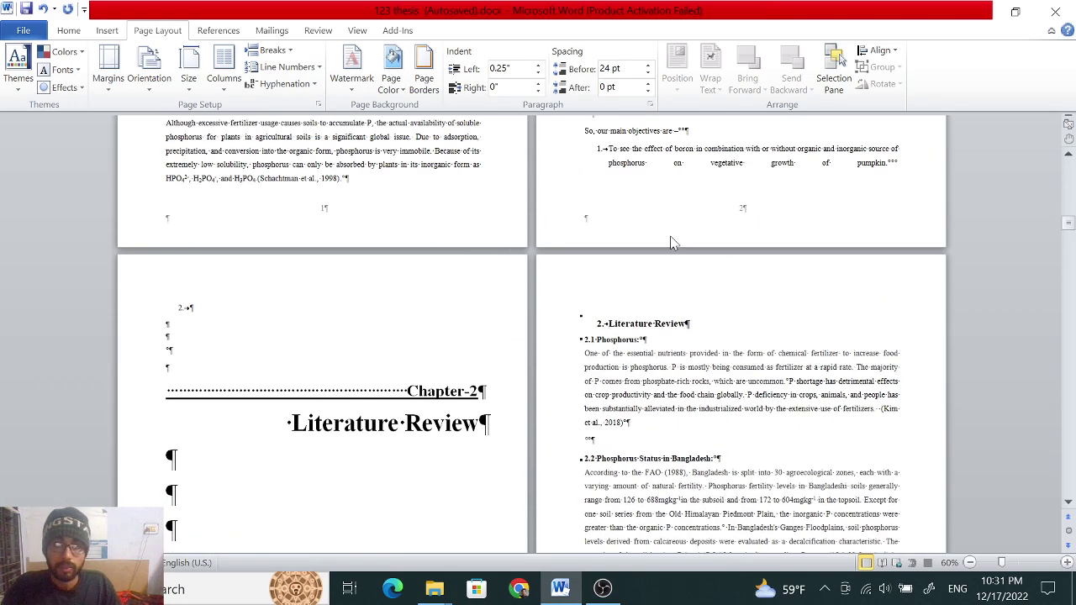
scroll(755, 222, "down", 3)
scroll(756, 222, "down", 4)
scroll(756, 222, "down", 2)
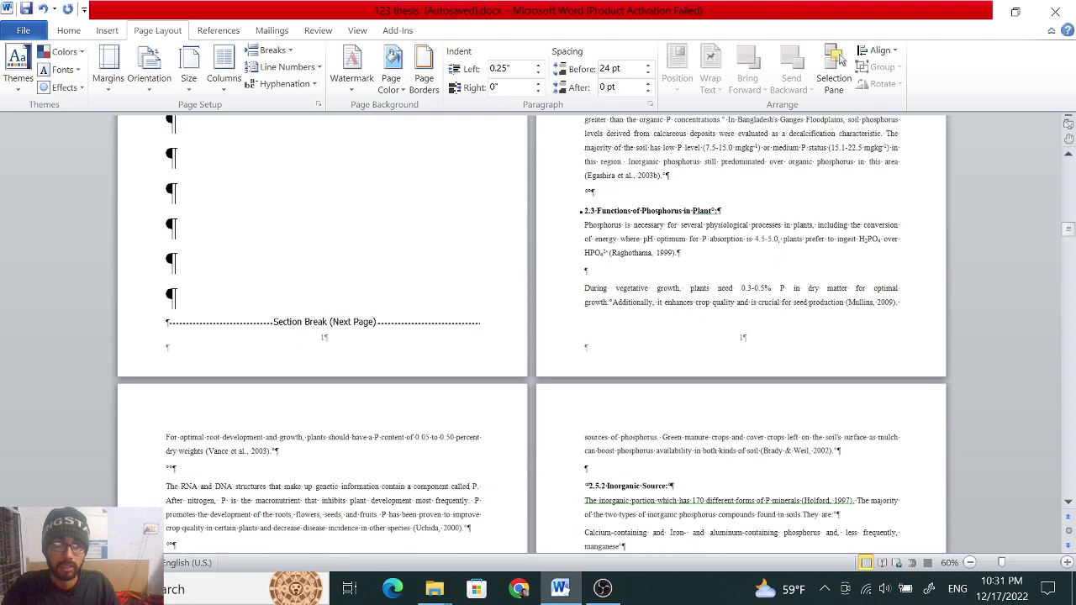
Edit the footers and turn off Link to Previous for the Section 6 Literature Review footer
double_click(324, 337)
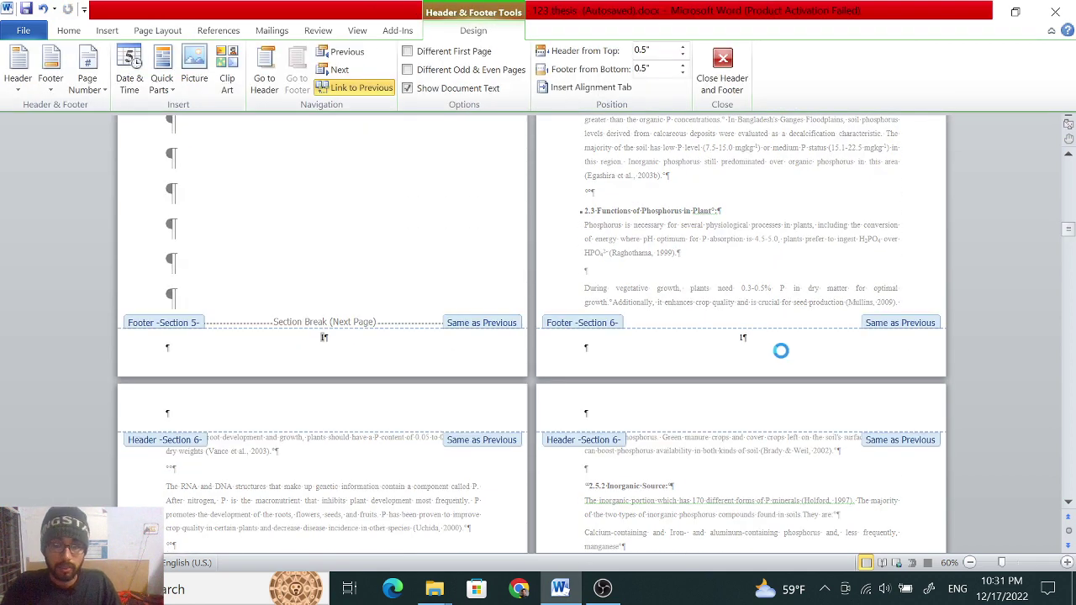
scroll(661, 320, "up", 2)
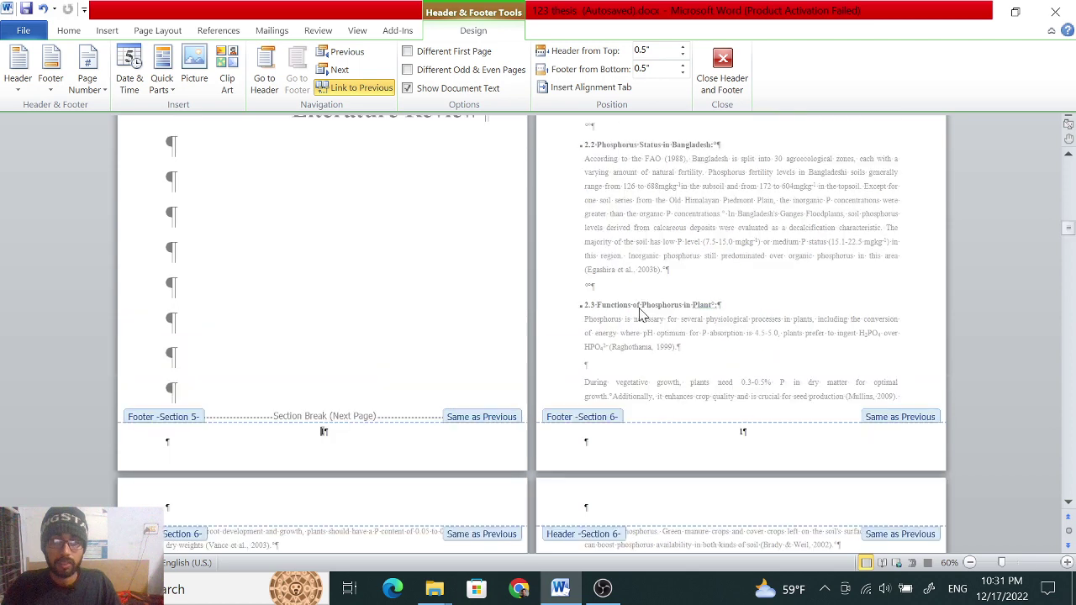
scroll(652, 315, "up", 3)
scroll(646, 311, "up", 2)
scroll(647, 306, "down", 6)
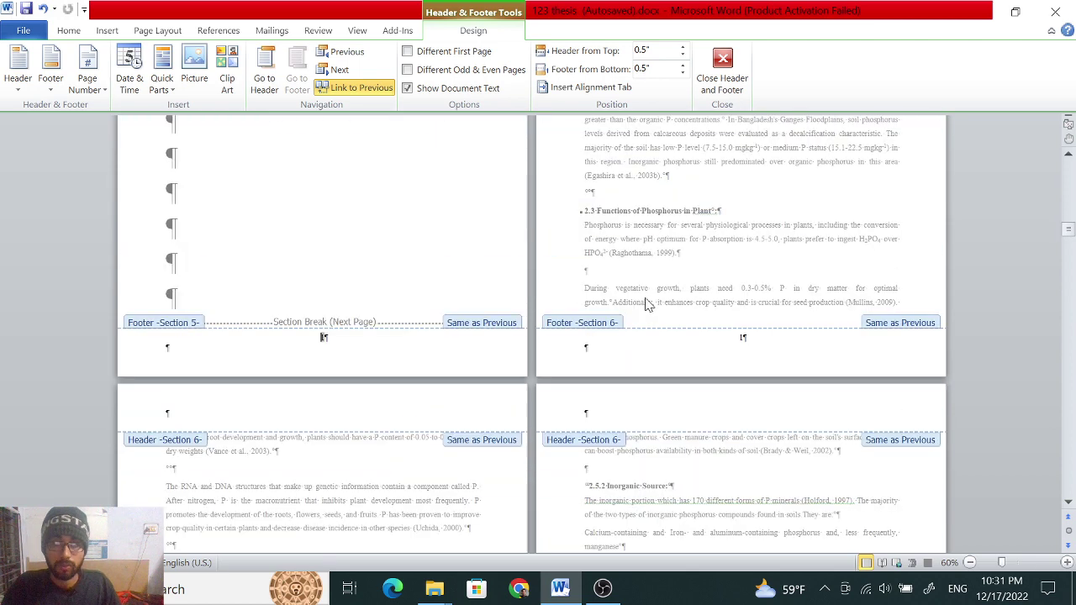
scroll(647, 305, "down", 2)
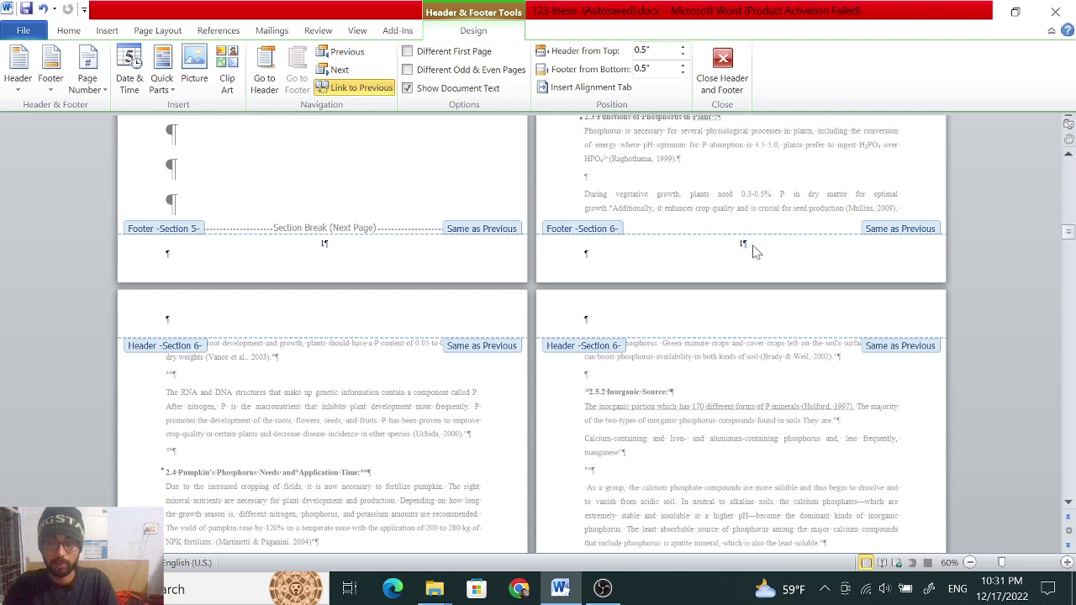
left_click(366, 92)
scroll(473, 216, "down", 3)
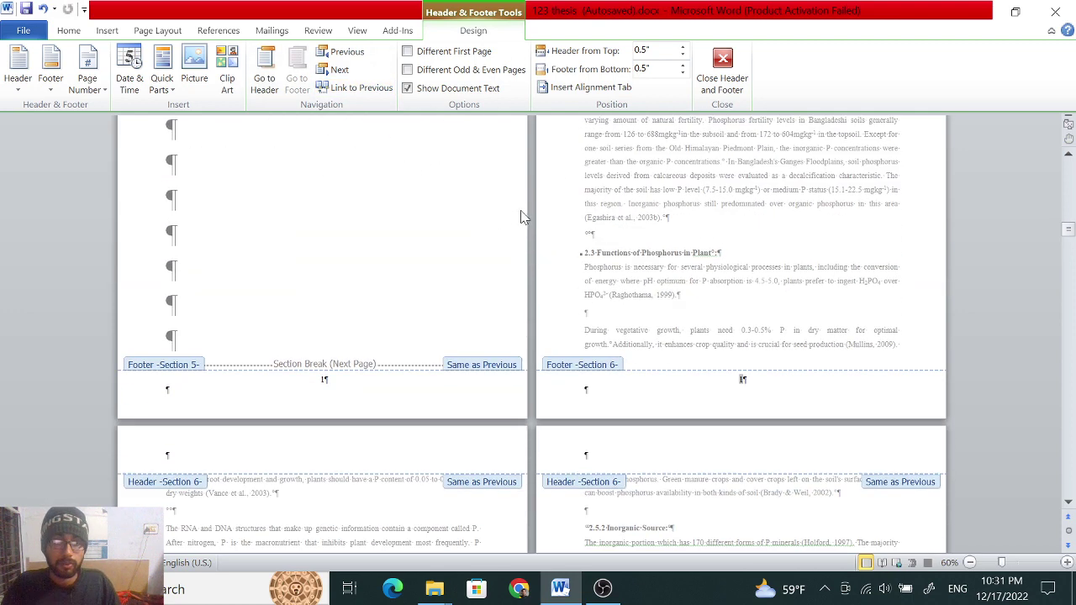
scroll(524, 217, "down", 2)
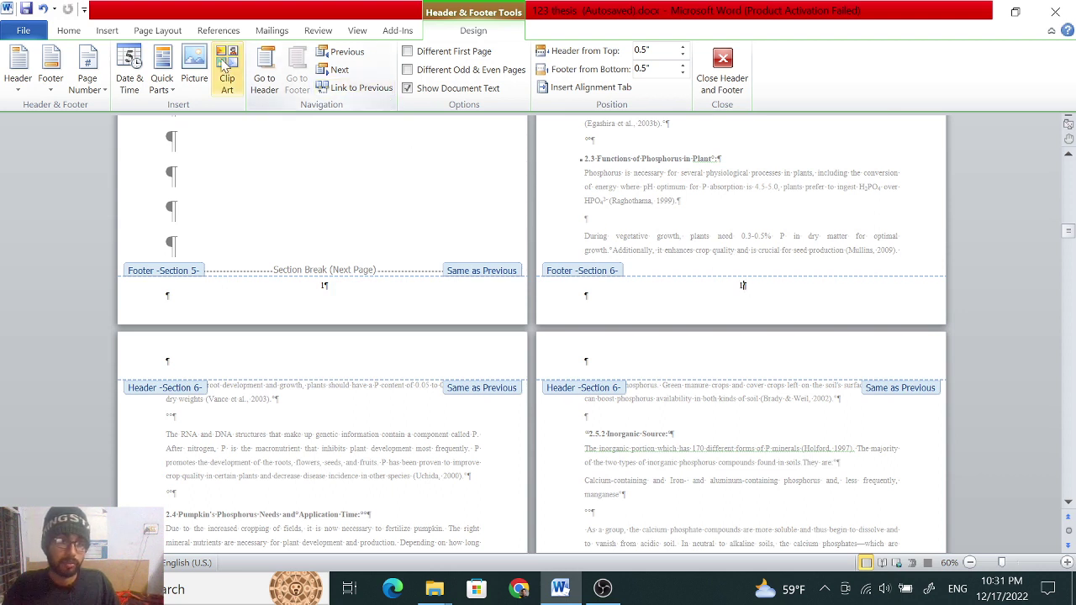
Format the Literature Review page numbers to start at 3
left_click(107, 31)
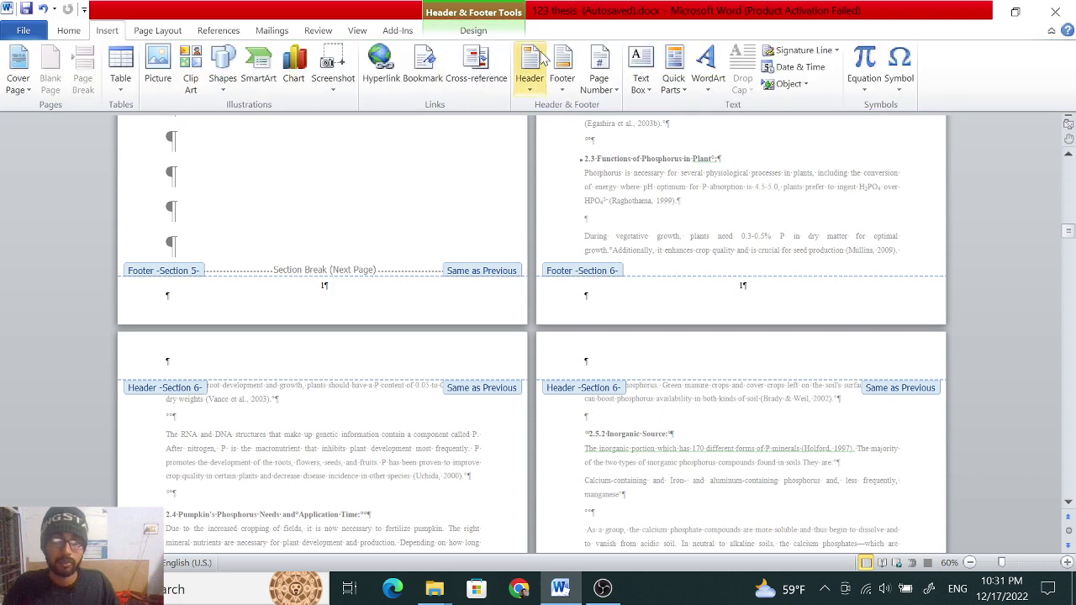
left_click(598, 71)
left_click(624, 183)
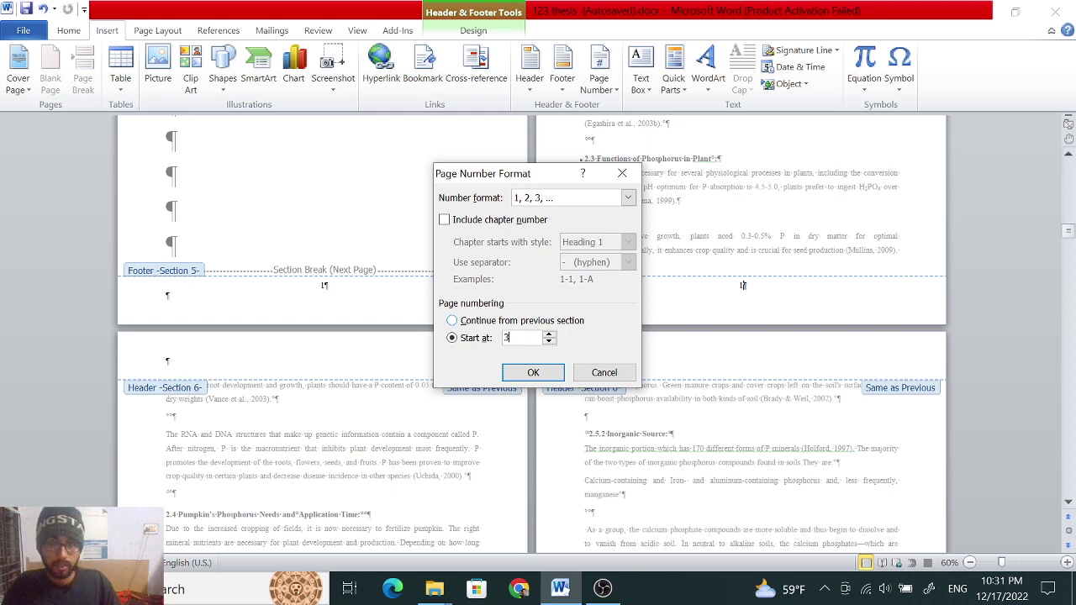
left_click(519, 375)
scroll(548, 348, "down", 2)
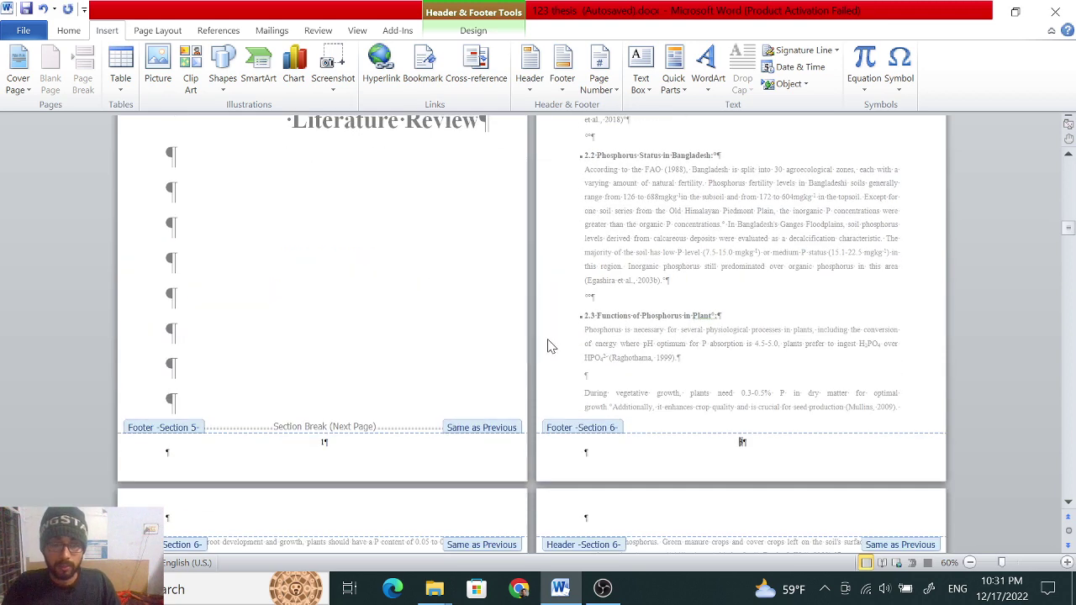
scroll(547, 344, "down", 3)
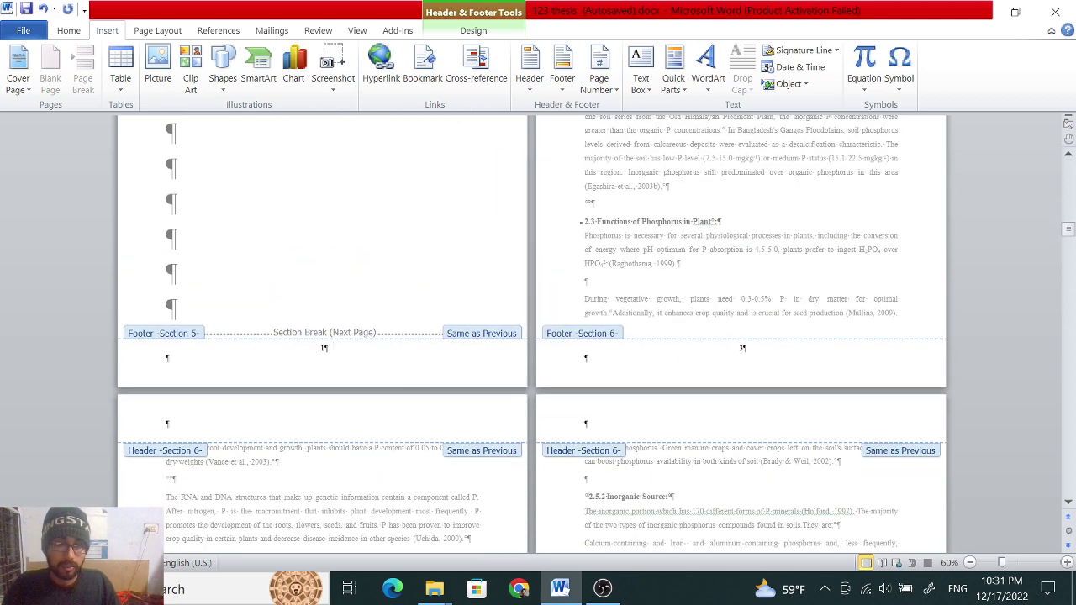
Unlink the Section 5 title-page footer from the previous section and remove its page number
left_click(468, 32)
left_click(361, 89)
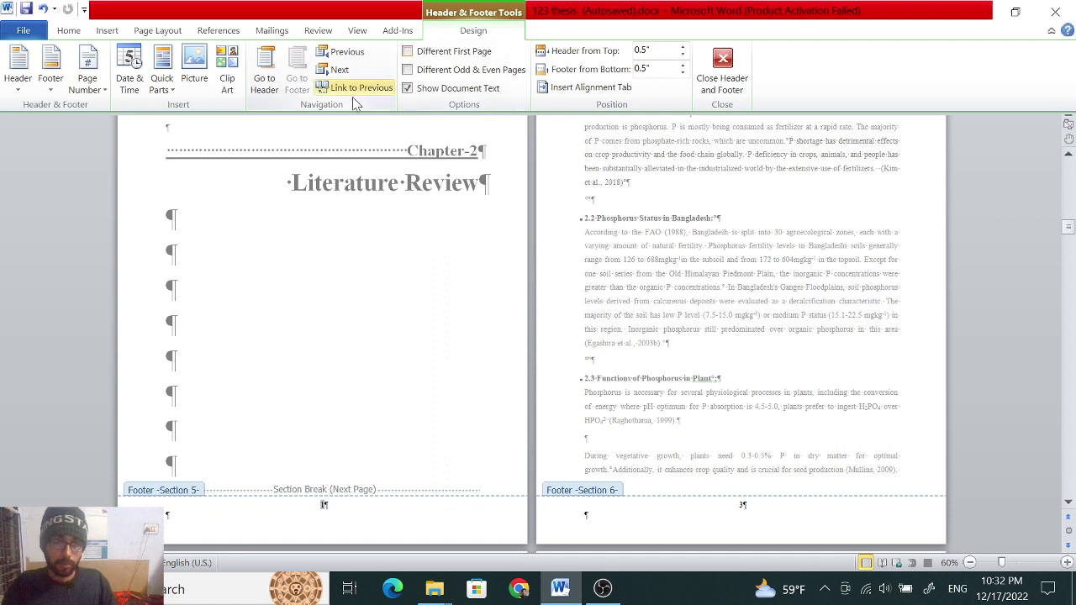
left_click(108, 32)
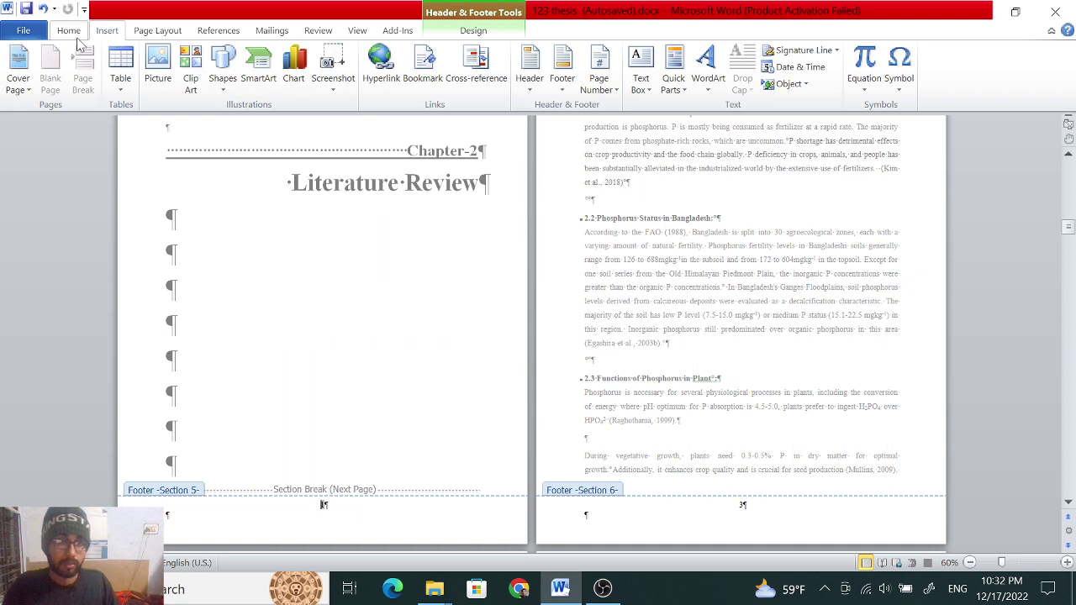
left_click(599, 74)
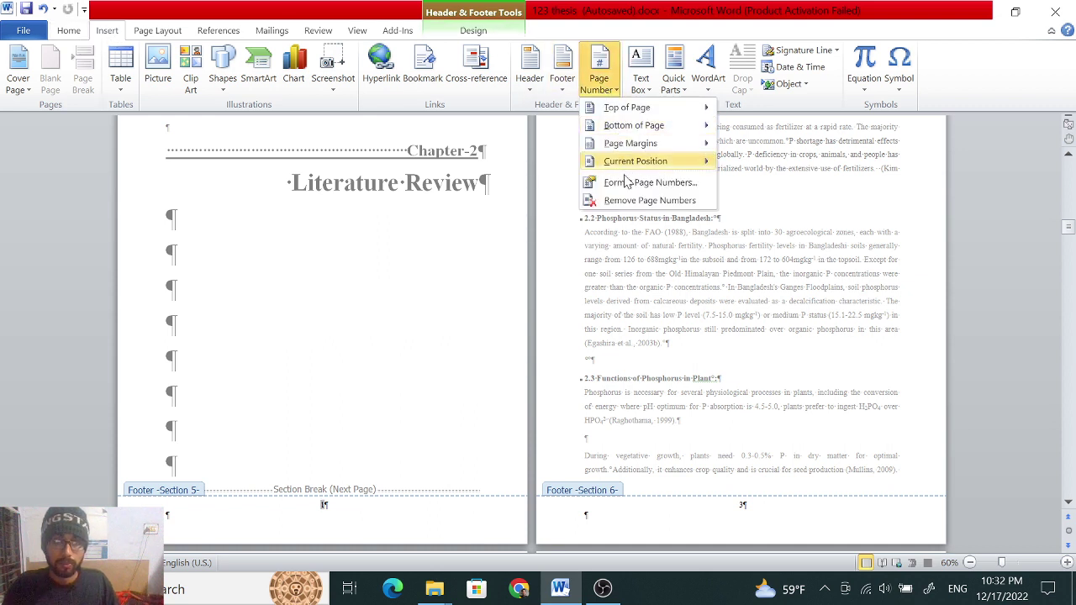
left_click(625, 202)
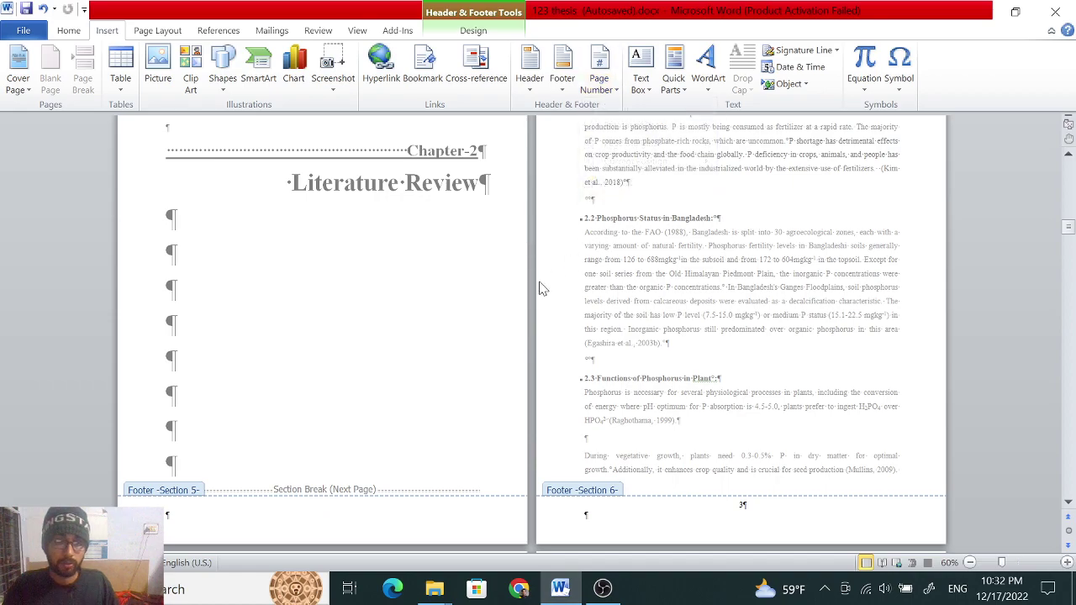
scroll(420, 248, "down", 3)
scroll(424, 225, "down", 3)
scroll(423, 224, "down", 3)
scroll(426, 219, "down", 5)
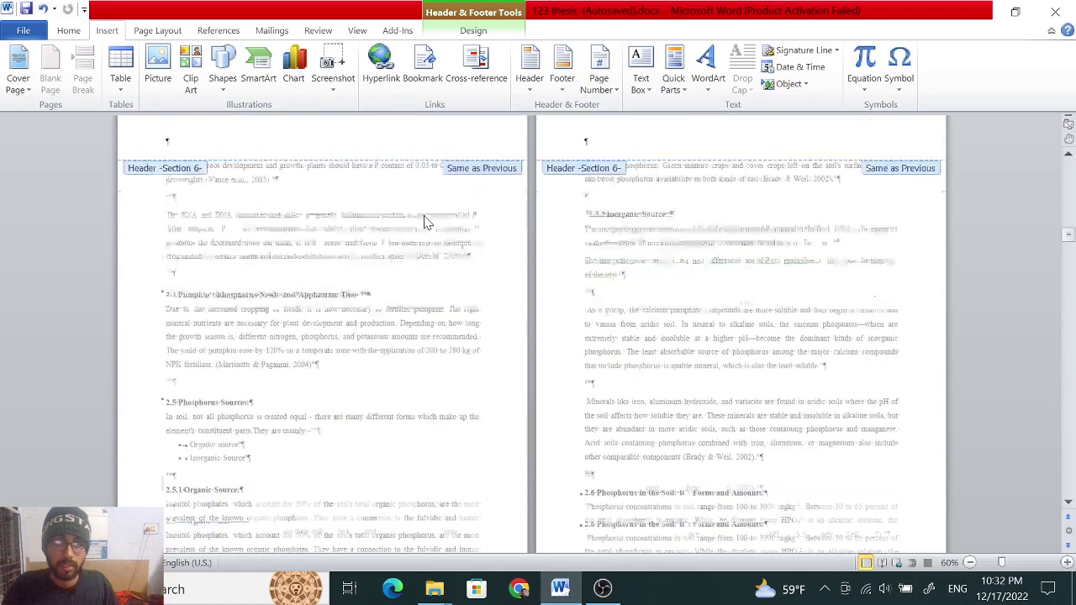
scroll(428, 219, "down", 5)
scroll(436, 215, "down", 5)
scroll(436, 215, "down", 5)
Exit footer editing and place the cursor after Chapter 2's last sentence, before the Chapter-3 page
scroll(454, 224, "down", 5)
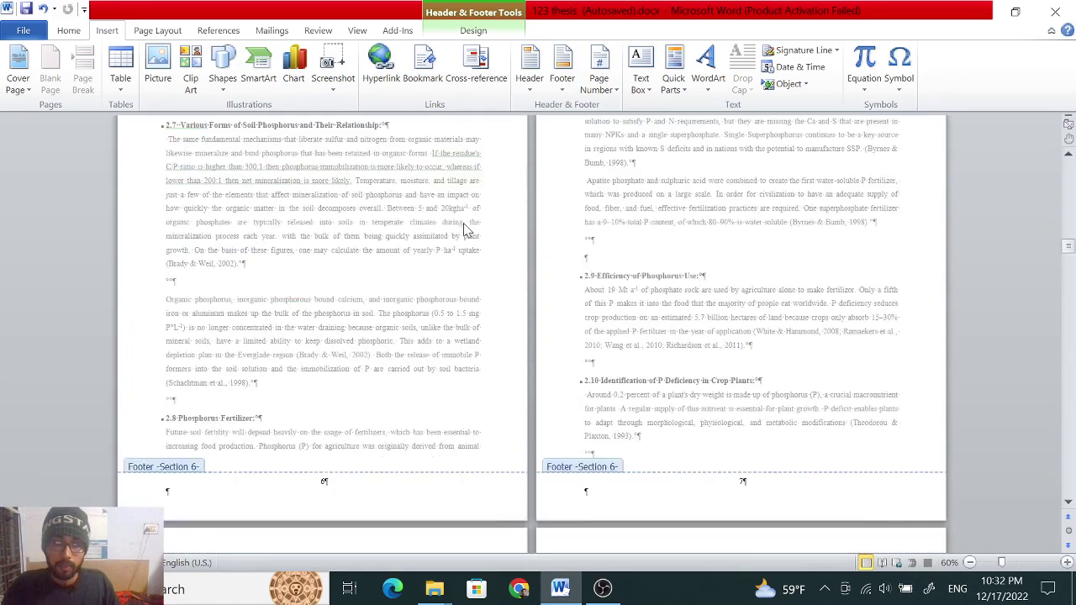
scroll(468, 230, "down", 5)
scroll(468, 231, "down", 3)
scroll(469, 231, "down", 5)
scroll(468, 233, "down", 5)
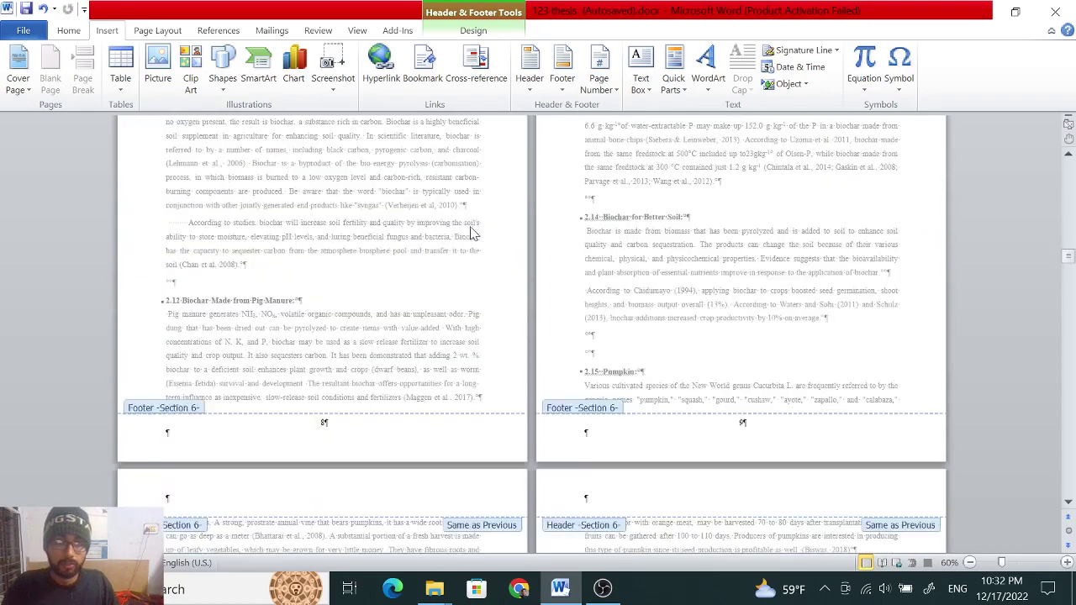
scroll(541, 228, "down", 5)
scroll(542, 234, "down", 5)
scroll(544, 234, "down", 5)
scroll(547, 236, "down", 5)
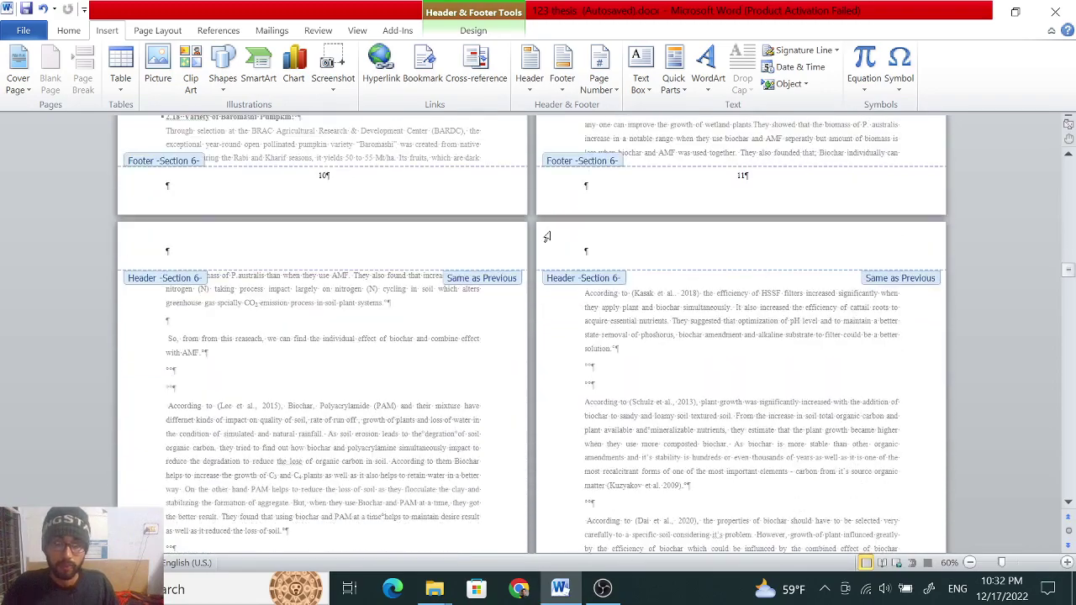
scroll(549, 237, "down", 5)
scroll(554, 240, "down", 5)
scroll(556, 241, "down", 5)
scroll(558, 242, "down", 5)
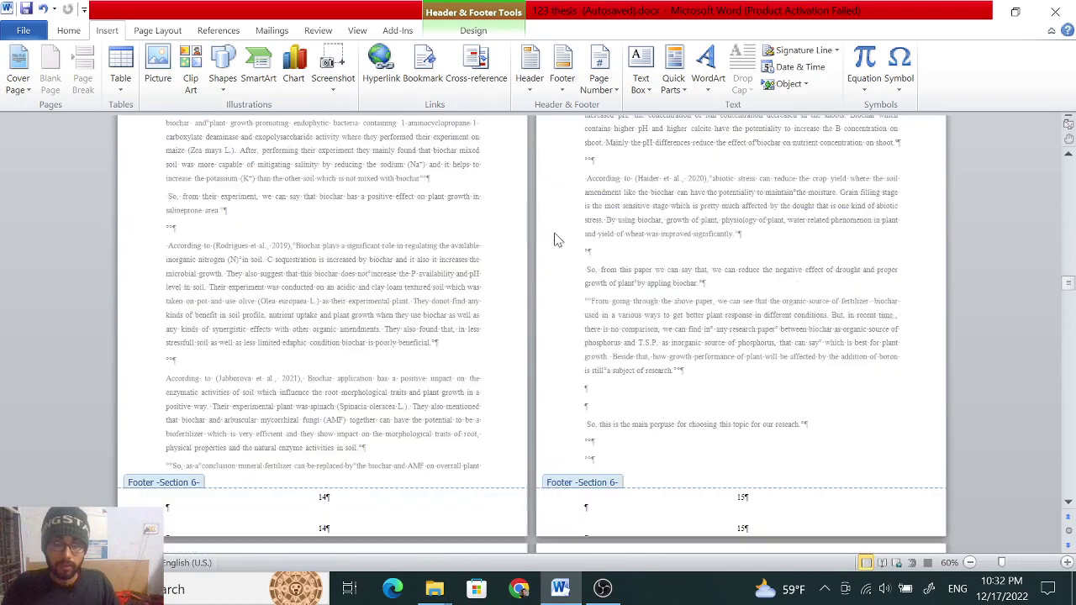
scroll(559, 242, "down", 5)
scroll(560, 243, "down", 5)
scroll(561, 243, "up", 1)
scroll(561, 243, "up", 5)
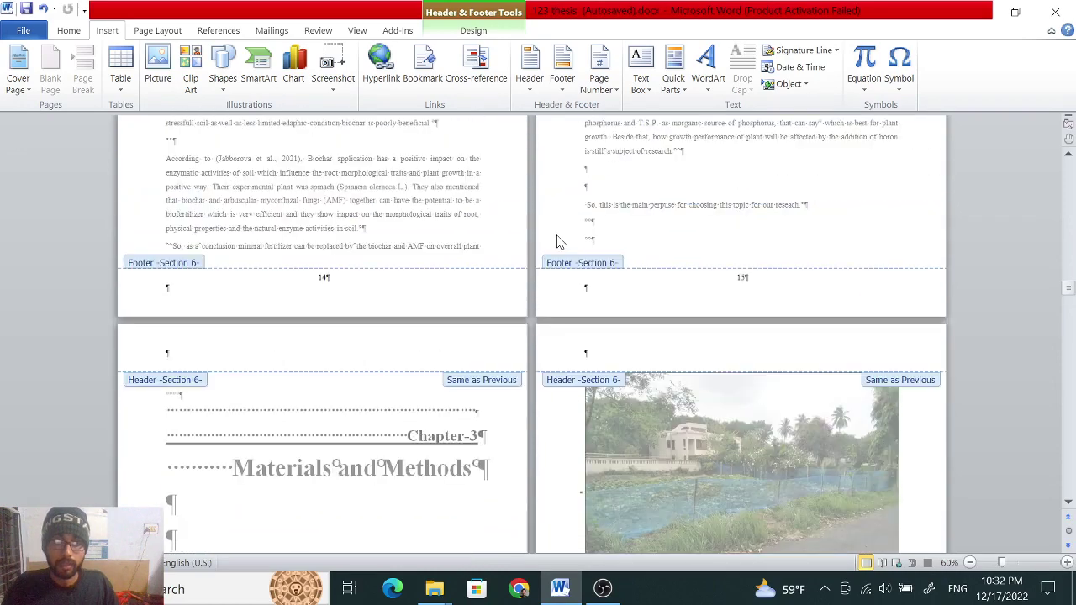
scroll(561, 243, "up", 2)
key("Escape")
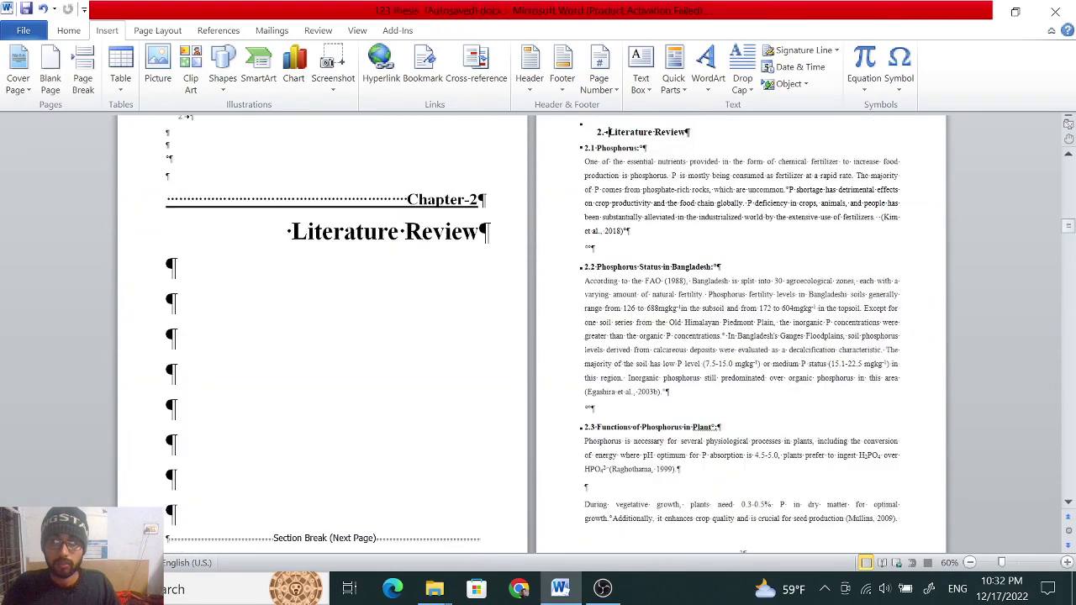
scroll(828, 278, "down", 1)
scroll(828, 278, "down", 3)
scroll(828, 279, "down", 4)
scroll(538, 336, "down", 3)
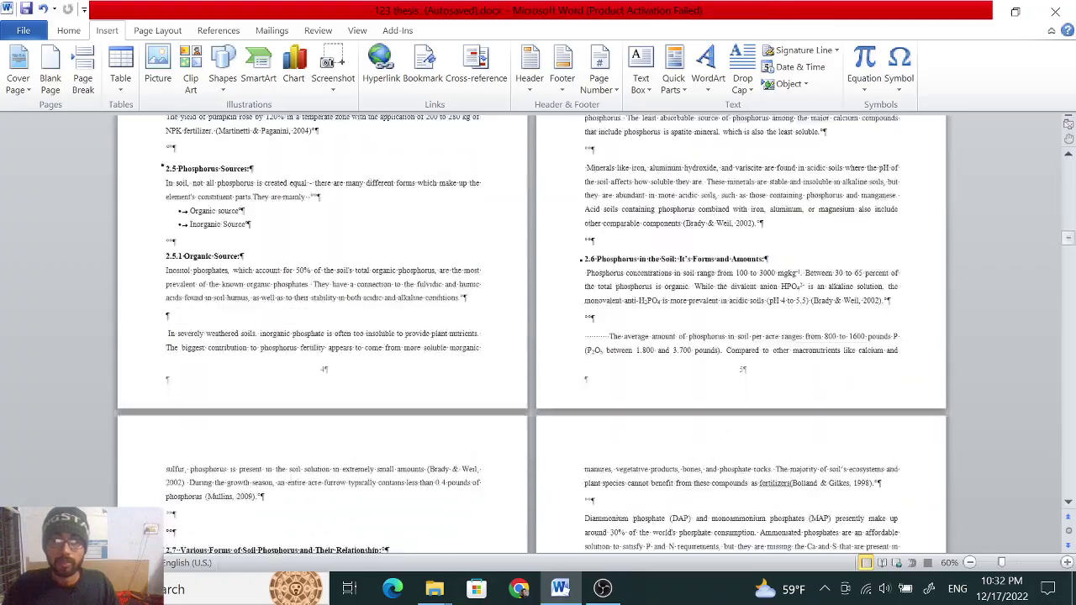
scroll(538, 336, "down", 3)
scroll(538, 336, "down", 3)
scroll(538, 337, "down", 3)
scroll(828, 278, "down", 3)
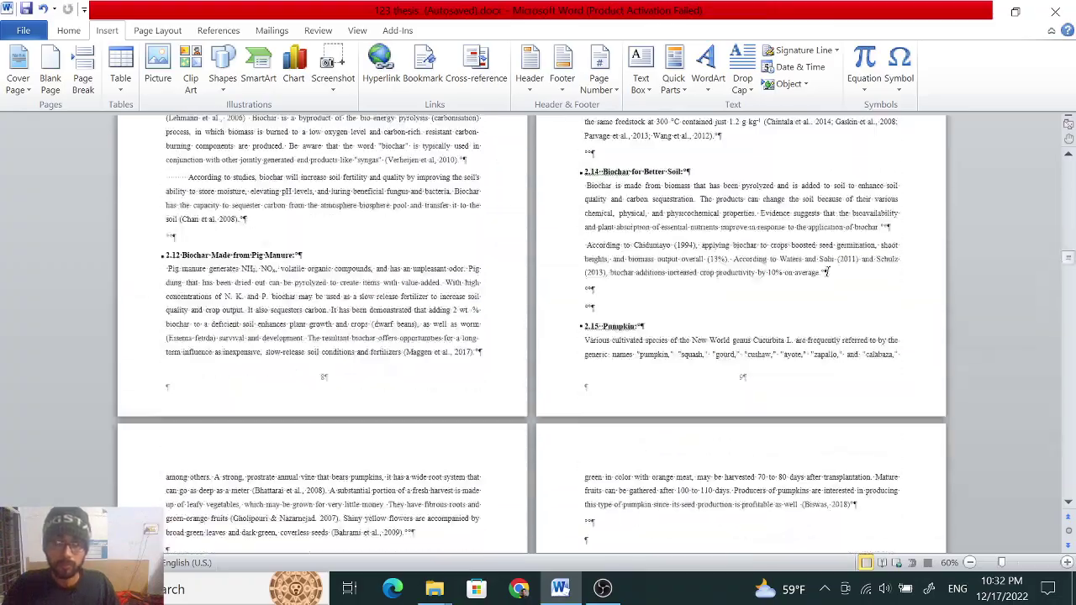
scroll(828, 278, "down", 3)
scroll(828, 278, "down", 3)
scroll(828, 278, "down", 3)
scroll(828, 279, "down", 3)
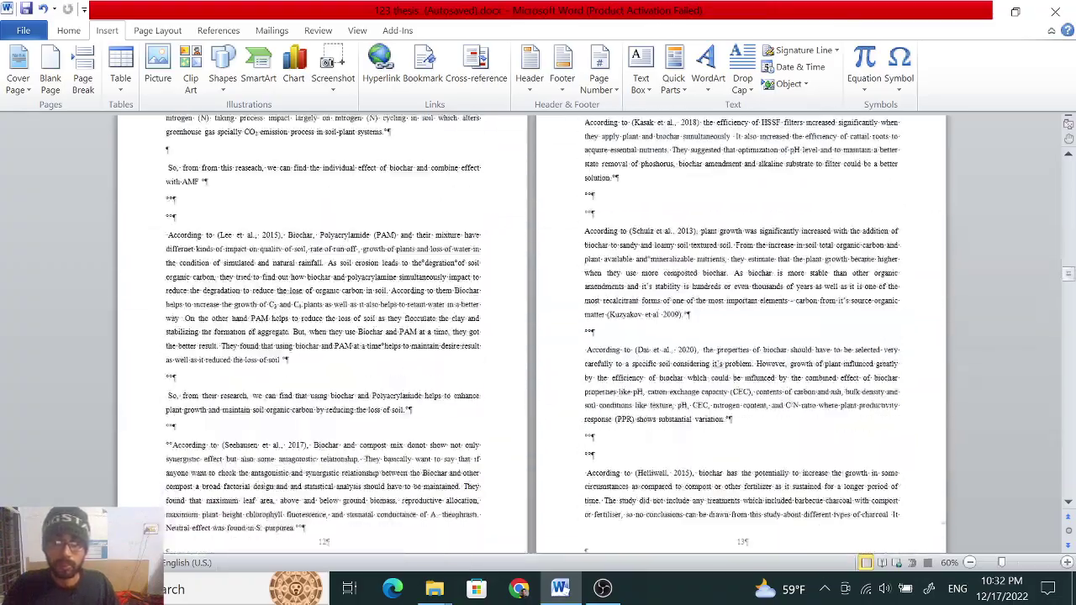
scroll(828, 278, "down", 3)
scroll(828, 278, "down", 3)
scroll(828, 278, "down", 3)
scroll(828, 277, "down", 3)
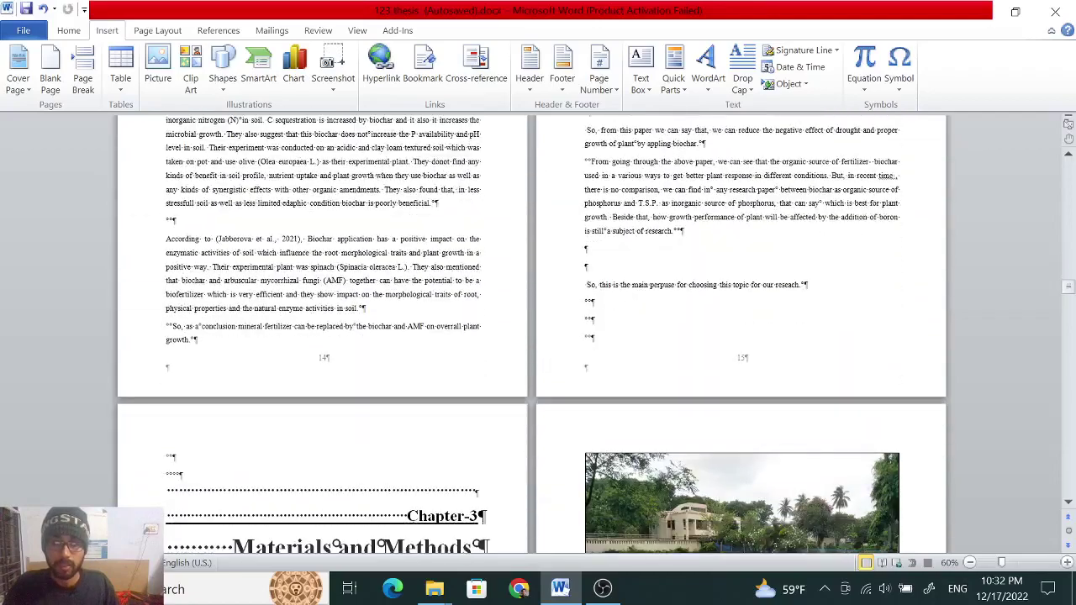
scroll(828, 276, "down", 3)
left_click(820, 200)
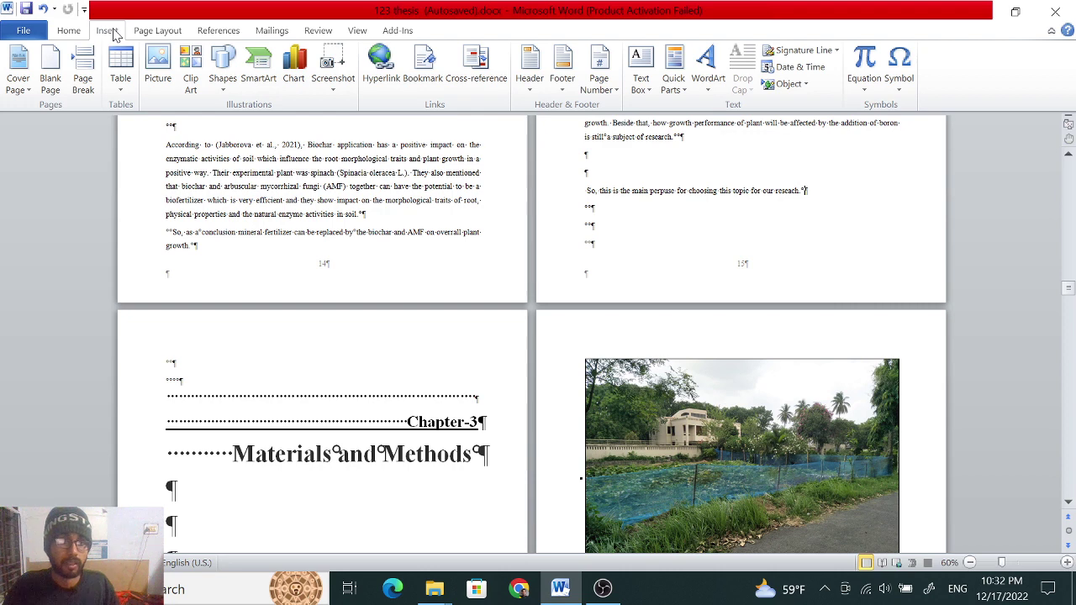
Insert two Next Page section breaks, before and after the Chapter-3 Materials and Methods title page
left_click(141, 34)
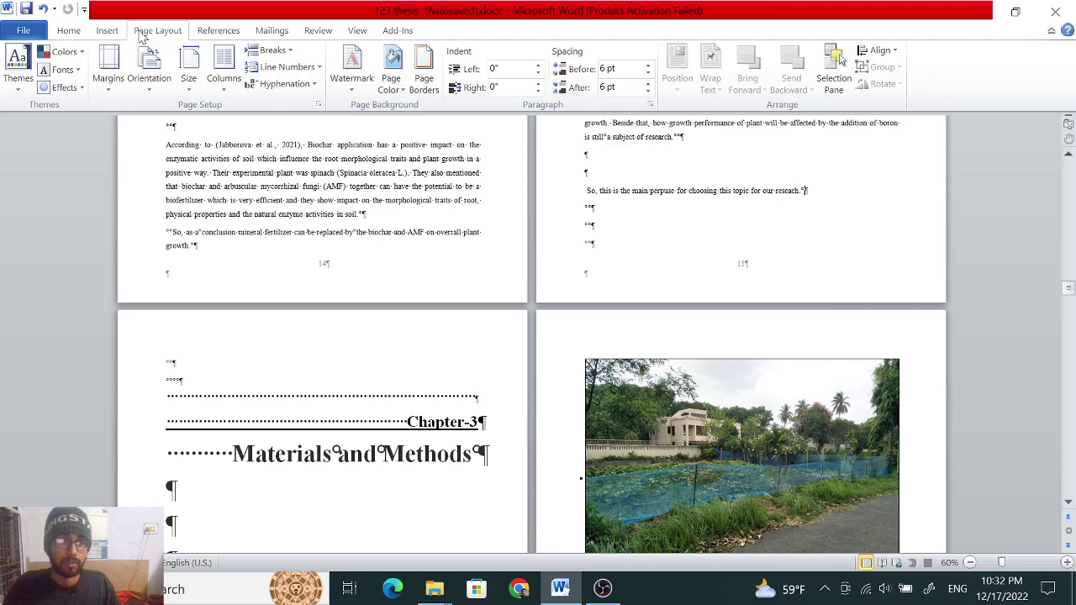
left_click(274, 51)
left_click(328, 250)
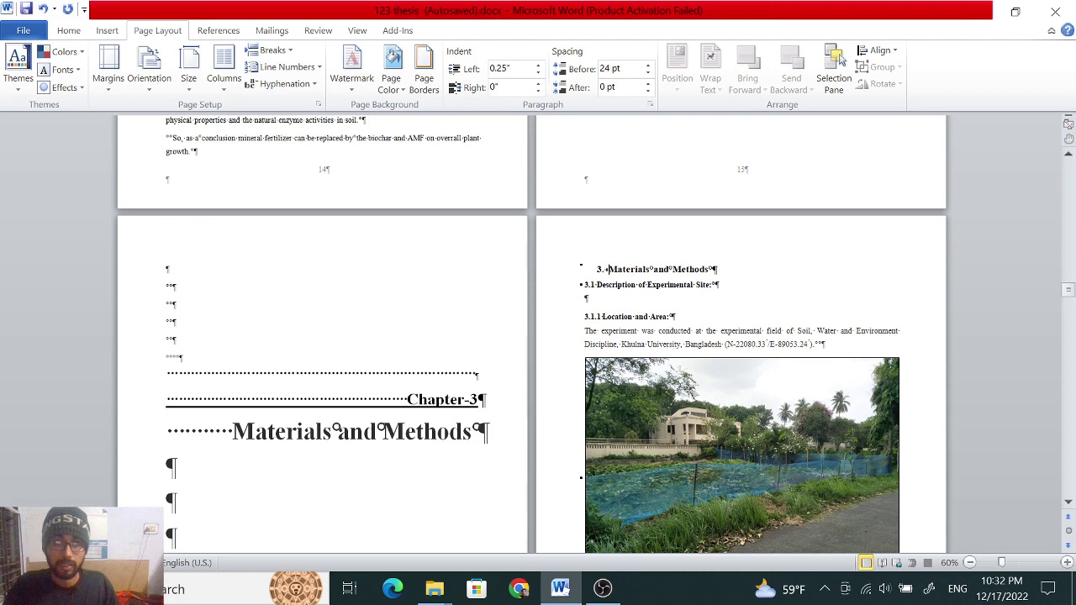
left_click(273, 50)
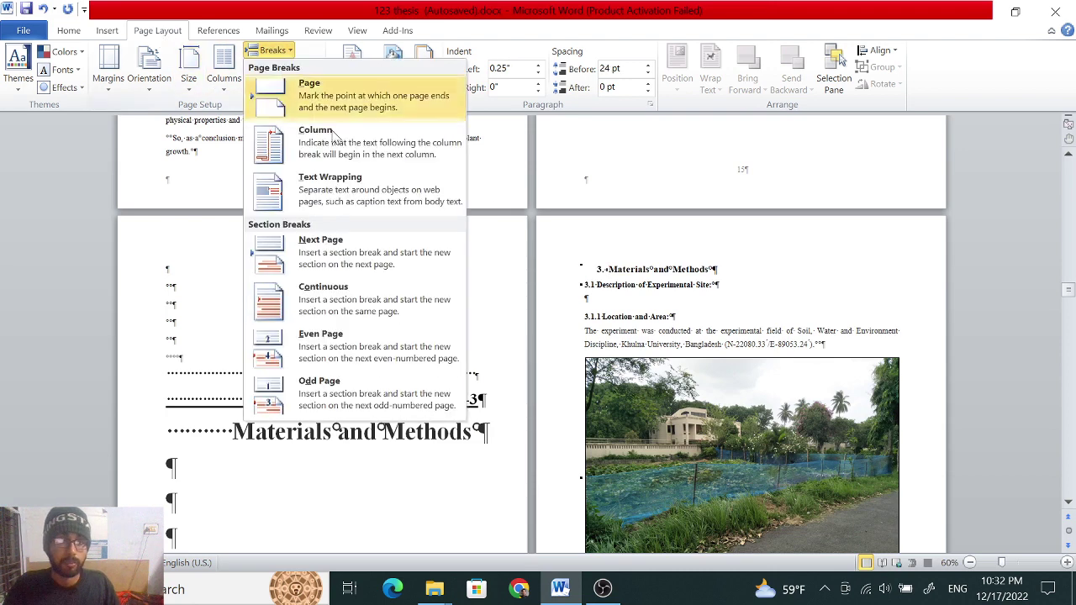
left_click(353, 253)
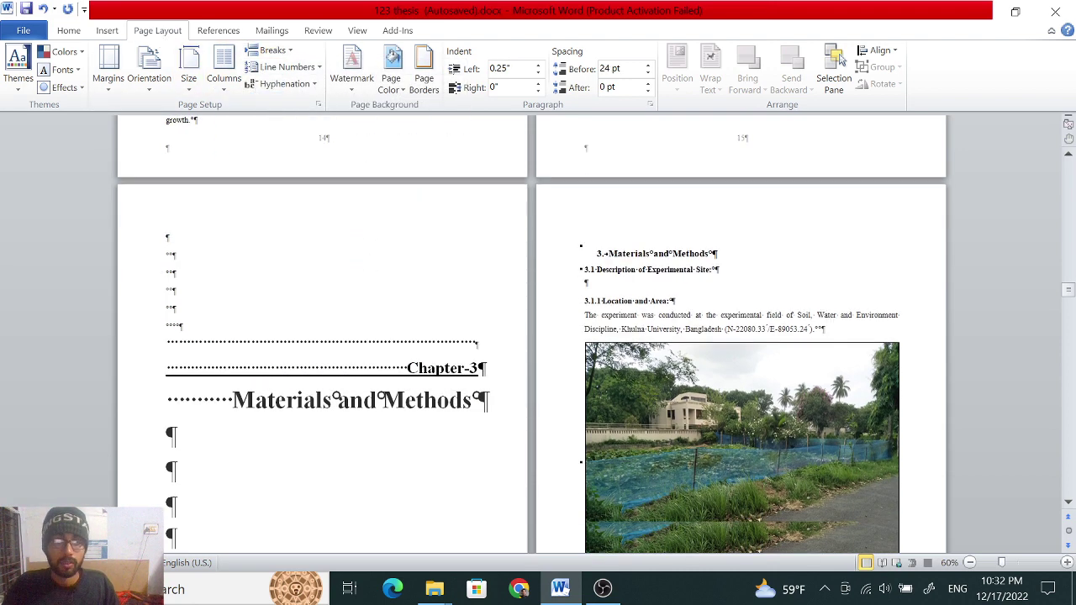
scroll(505, 302, "up", 2)
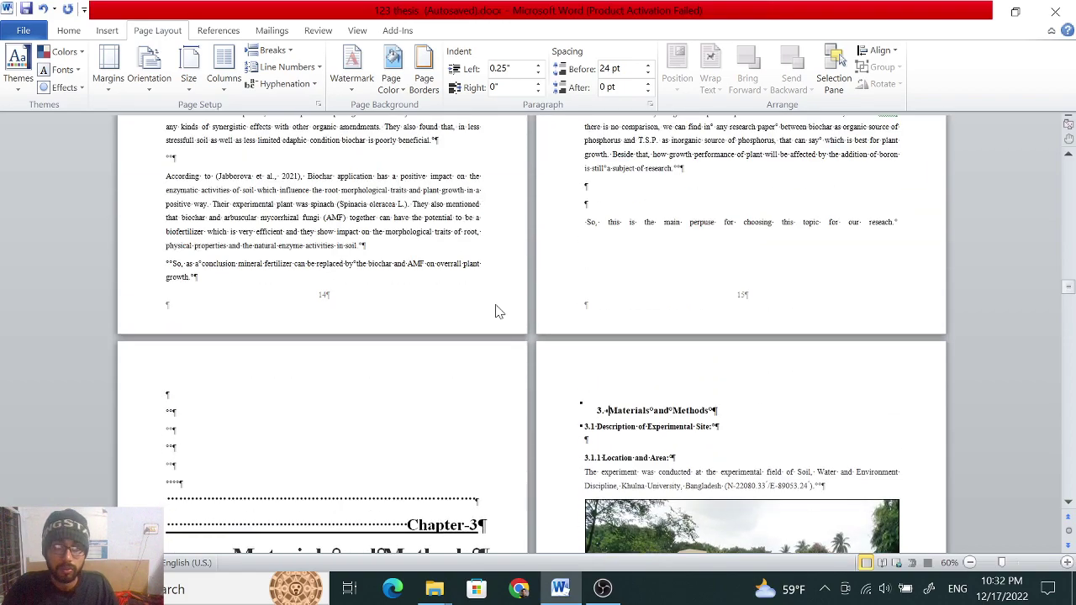
scroll(499, 311, "up", 1)
scroll(496, 311, "down", 1)
scroll(470, 313, "down", 2)
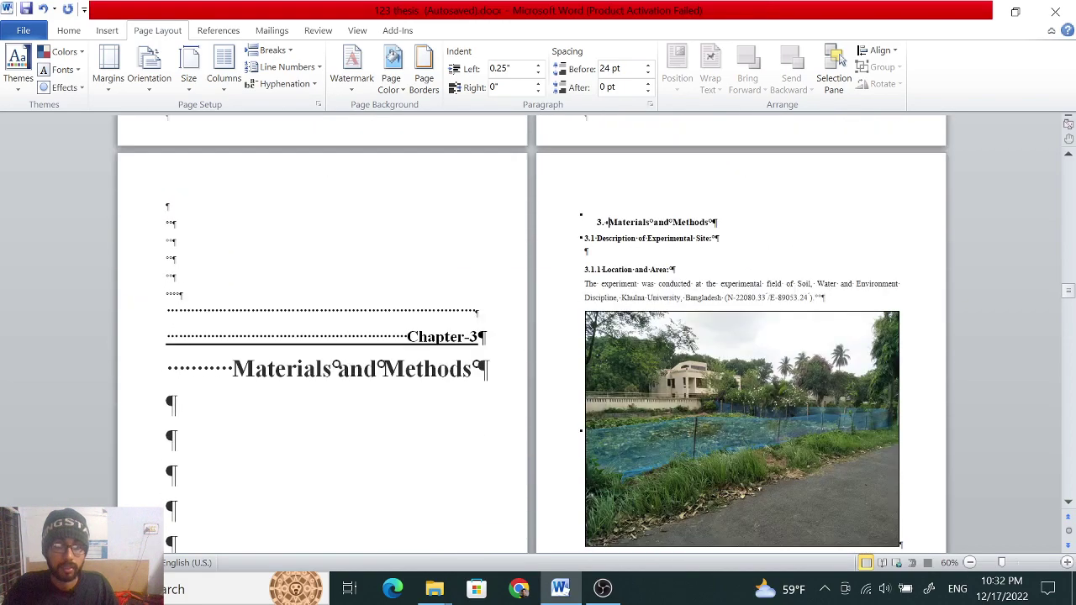
scroll(432, 315, "down", 3)
Edit the footers and turn off Link to Previous for the Section 8 Materials and Methods footer
double_click(323, 331)
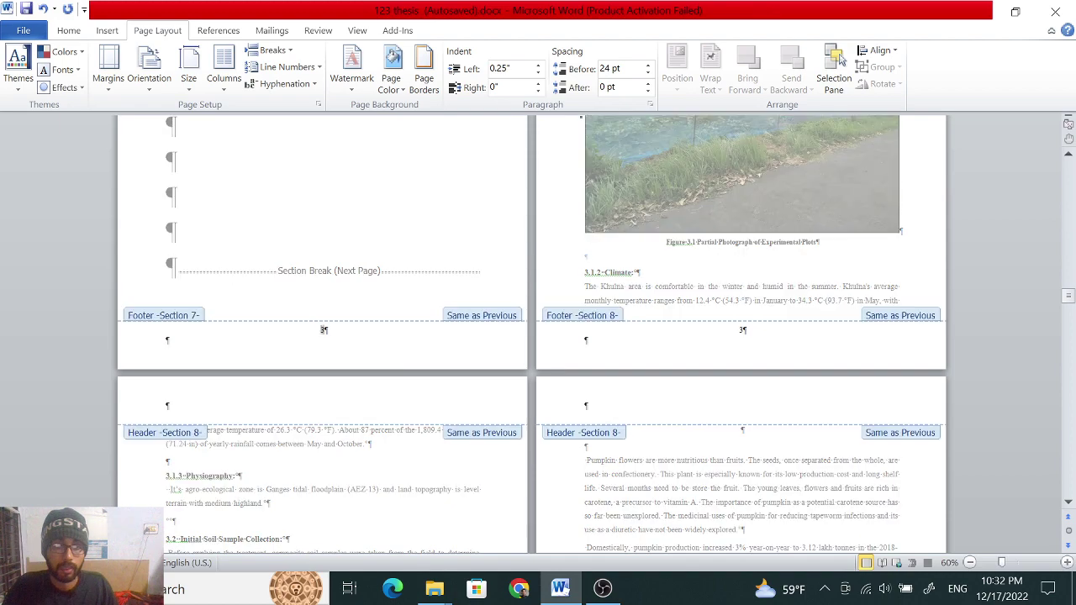
scroll(378, 332, "up", 1)
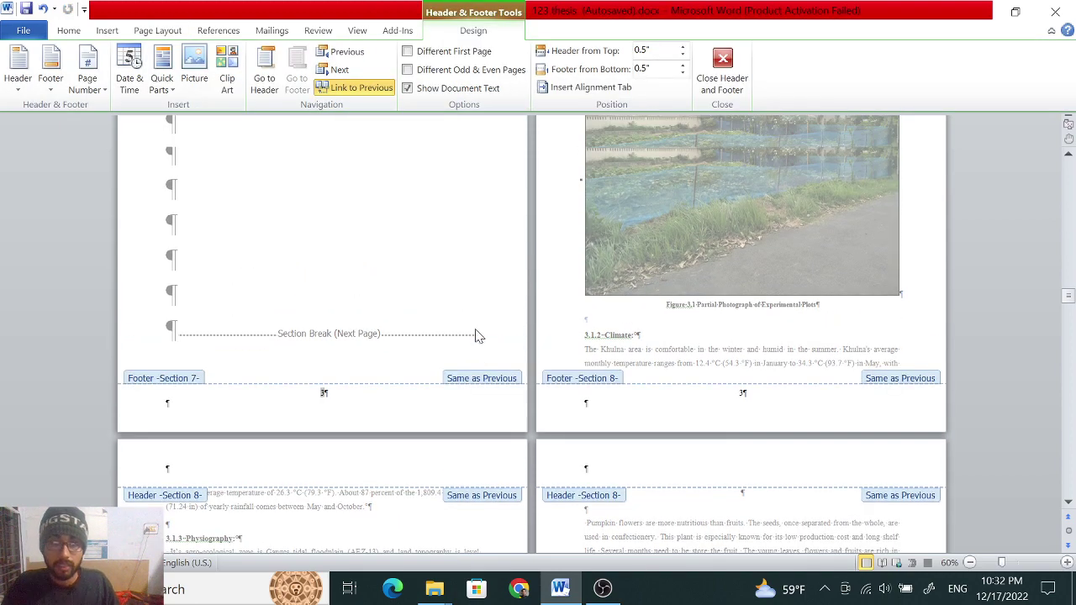
scroll(476, 334, "up", 3)
scroll(476, 334, "up", 1)
scroll(475, 334, "down", 3)
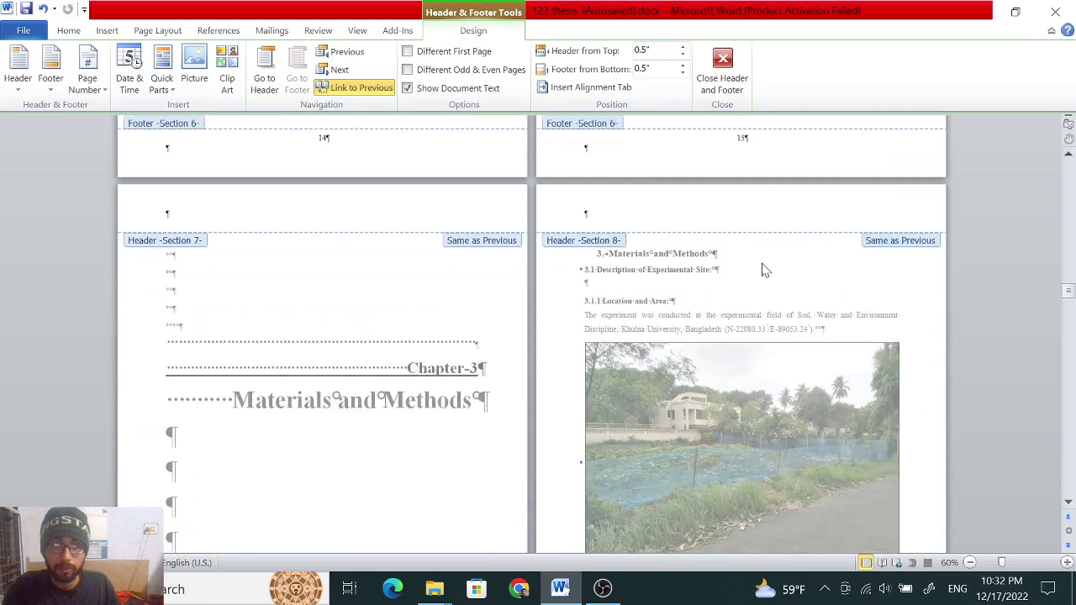
scroll(476, 334, "down", 5)
scroll(322, 268, "down", 7)
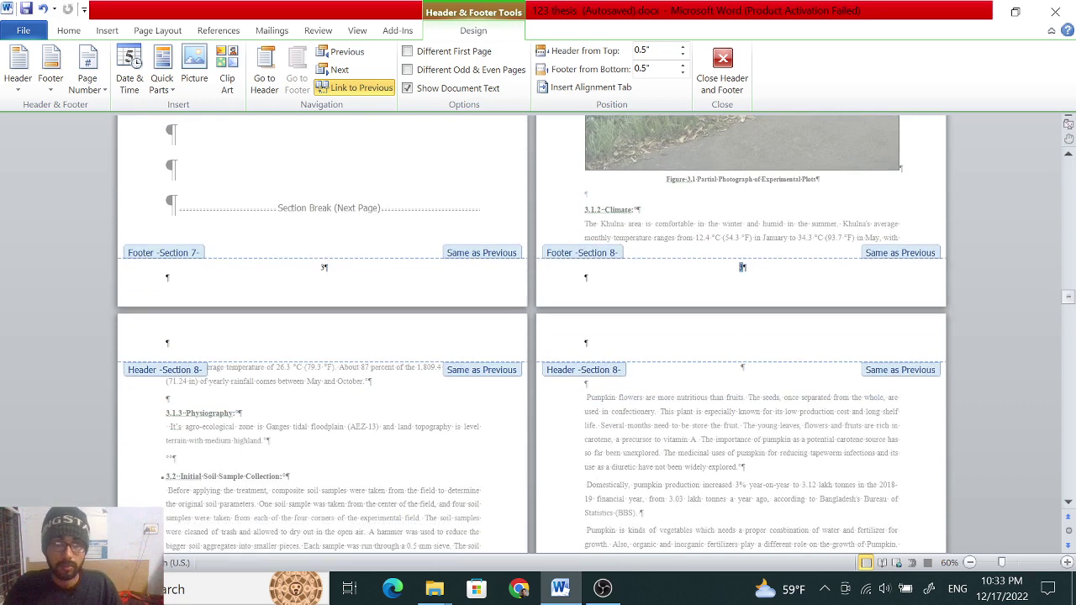
left_click(363, 89)
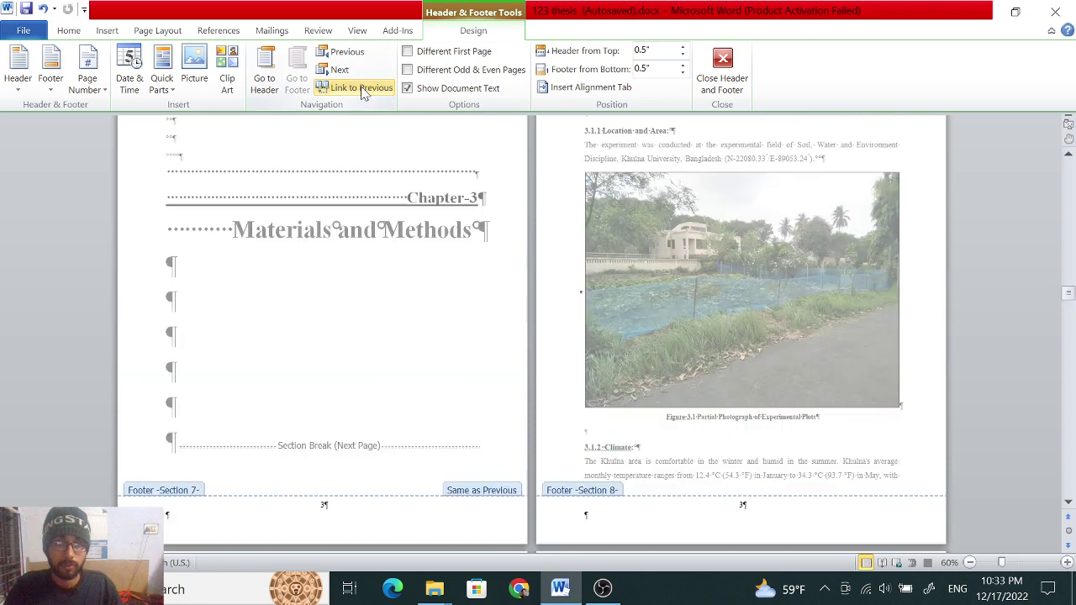
scroll(523, 271, "down", 2)
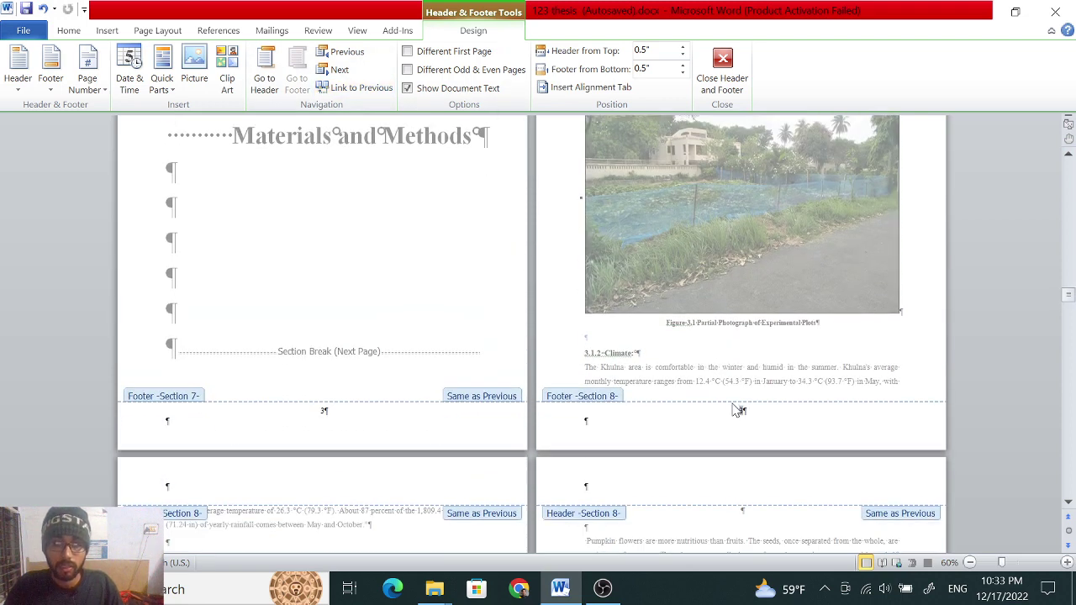
Change the Section 8 page number format's starting number from 3 to 16
left_click(107, 30)
left_click(617, 94)
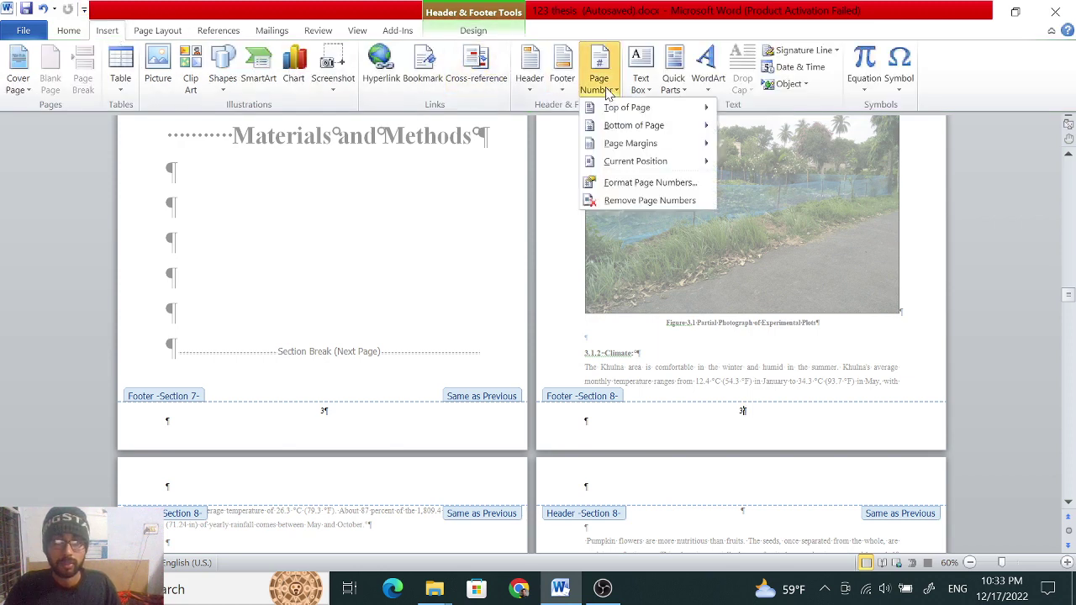
left_click(641, 183)
left_click(526, 337)
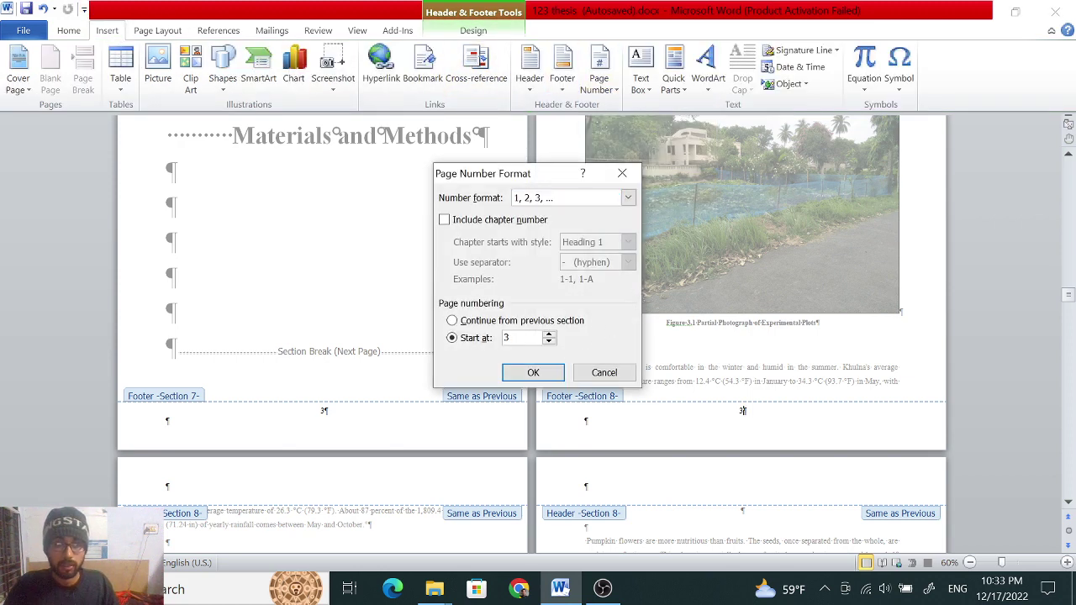
key("BackSpace")
type("1")
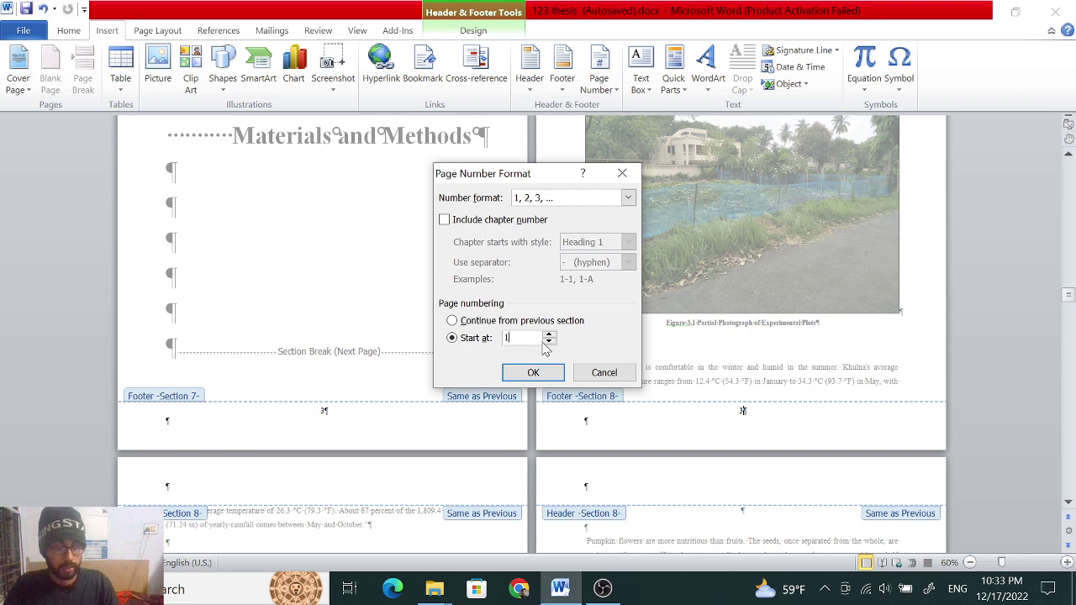
type("6")
left_click(540, 373)
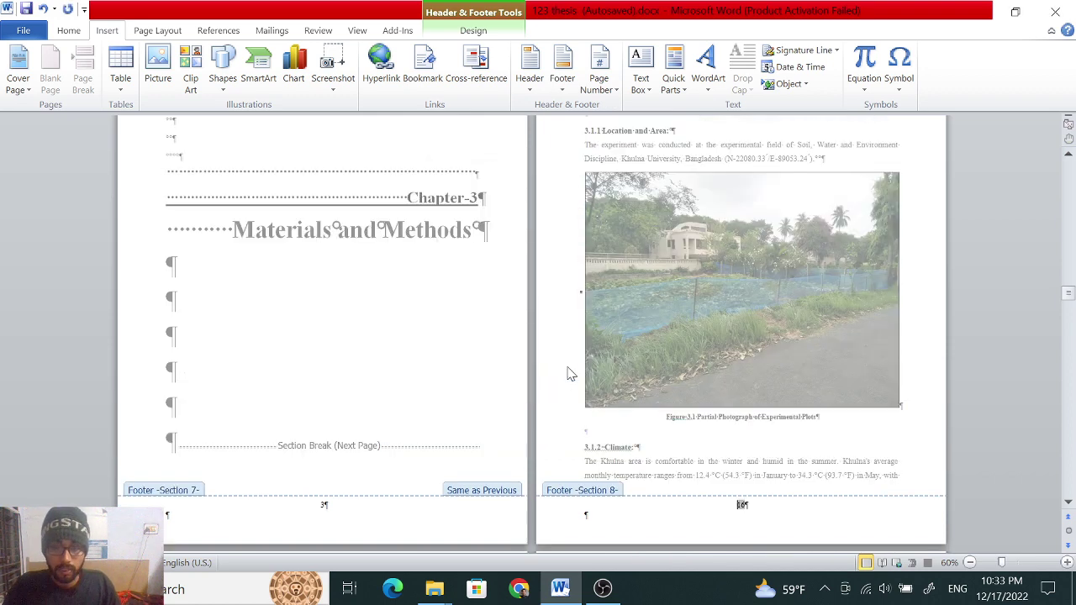
scroll(569, 372, "down", 3)
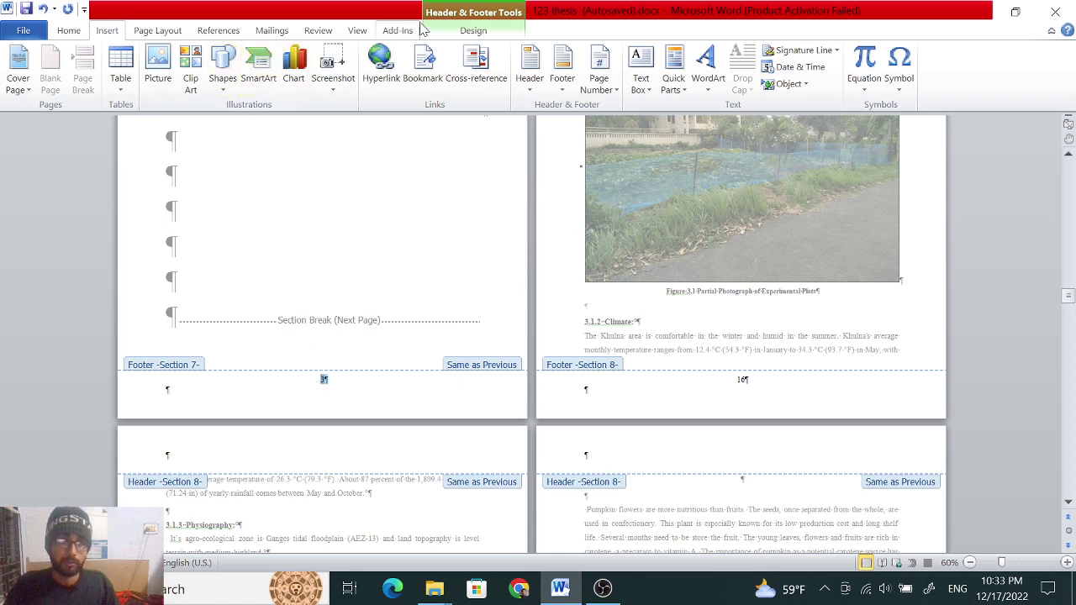
Unlink the Section 7 footer from the previous section and remove its page number
left_click(473, 32)
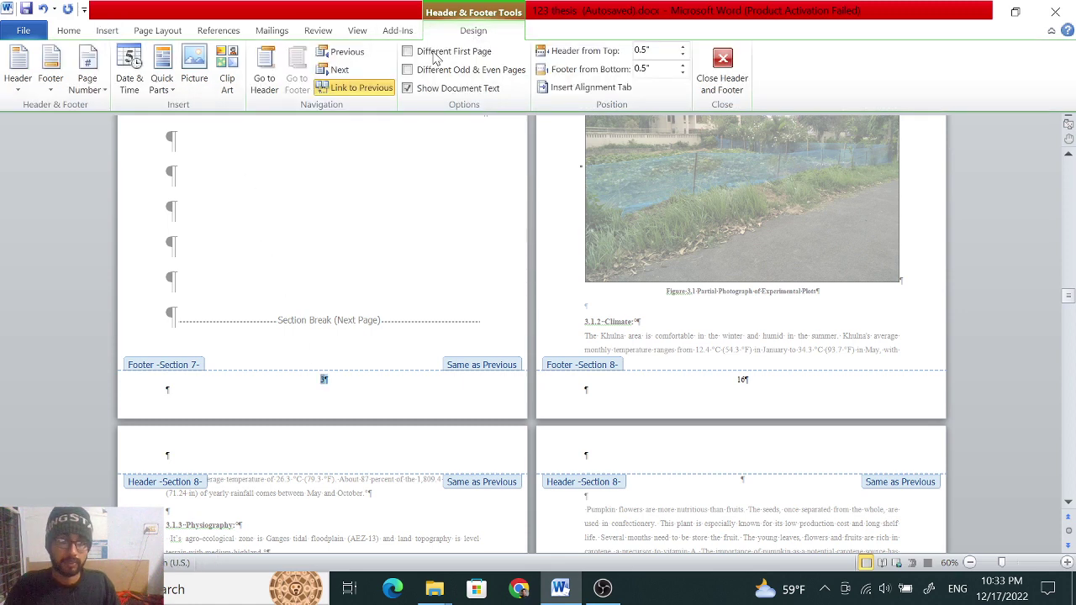
left_click(346, 92)
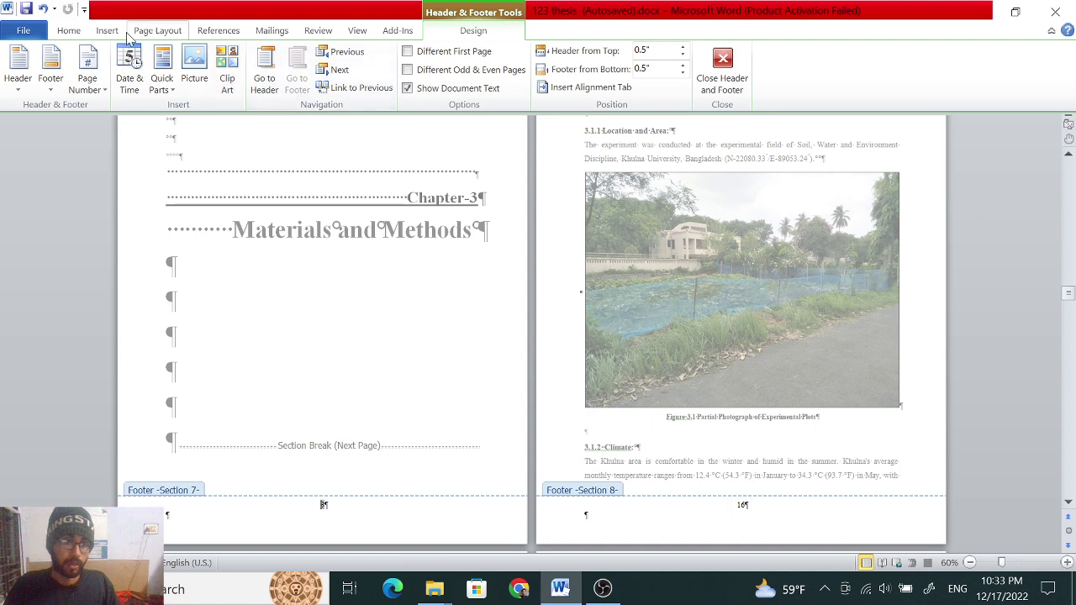
left_click(107, 31)
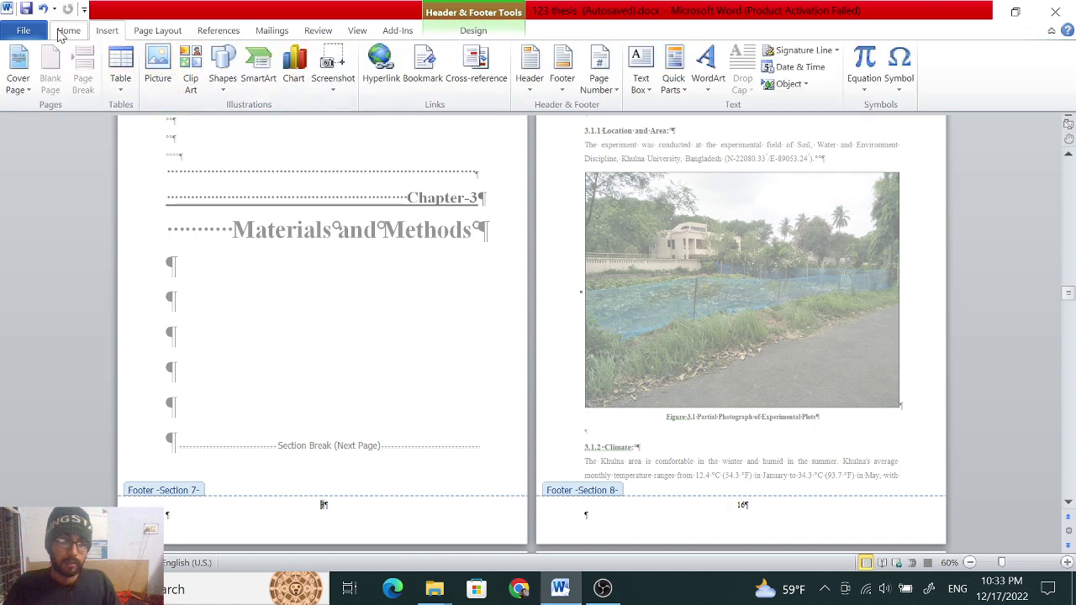
left_click(618, 86)
left_click(606, 201)
Close footer editing and scroll to the end of section 3.29 on page 31
scroll(372, 250, "down", 2)
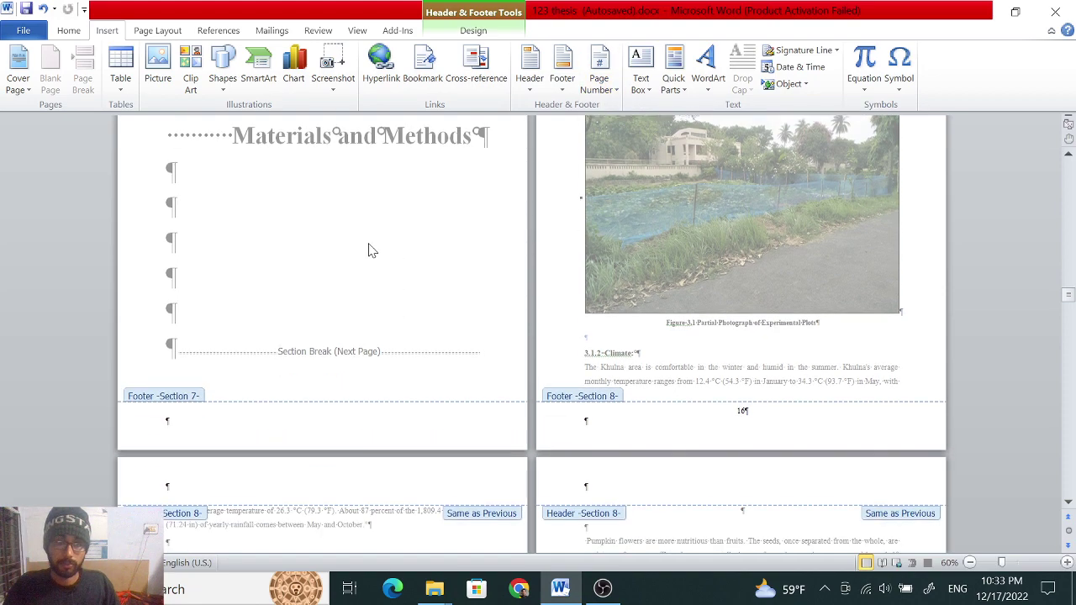
scroll(397, 206, "down", 2)
scroll(474, 211, "down", 2)
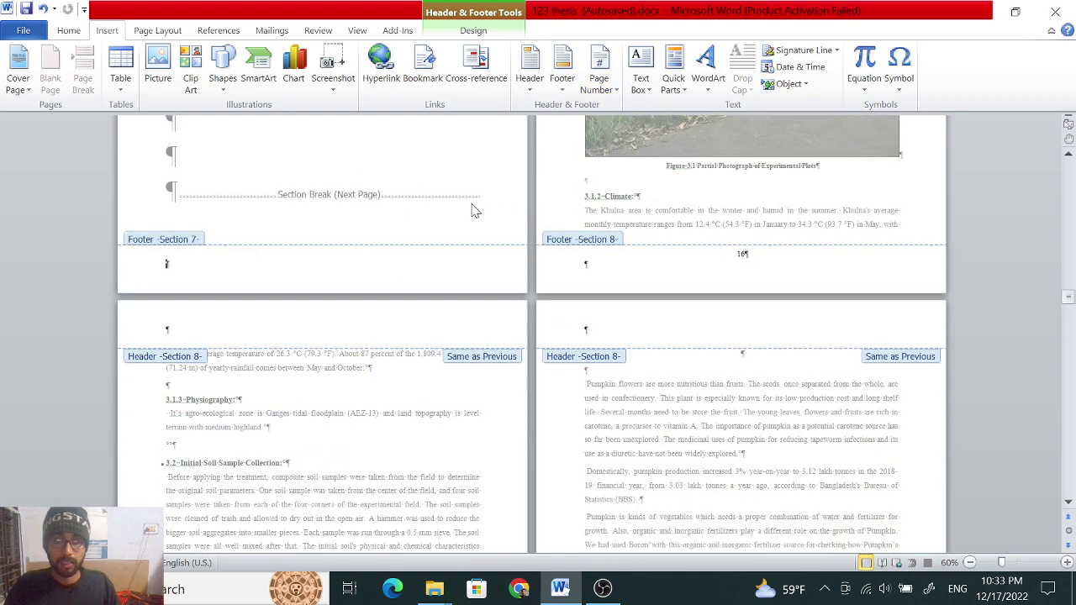
double_click(733, 183)
scroll(733, 183, "up", 3)
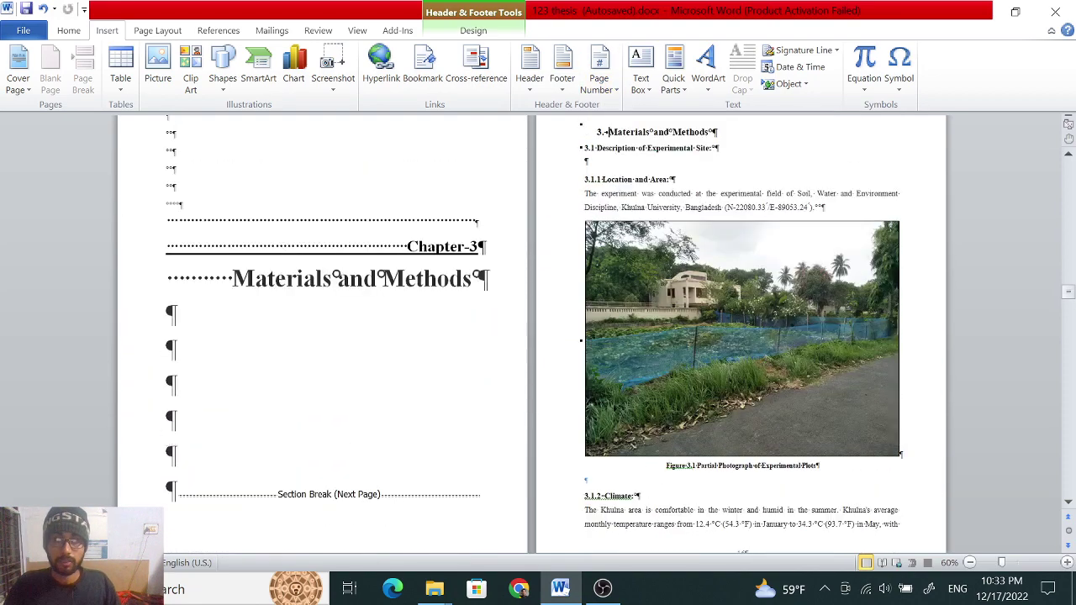
scroll(733, 183, "down", 1)
scroll(733, 183, "down", 1)
scroll(733, 183, "down", 3)
scroll(531, 336, "down", 3)
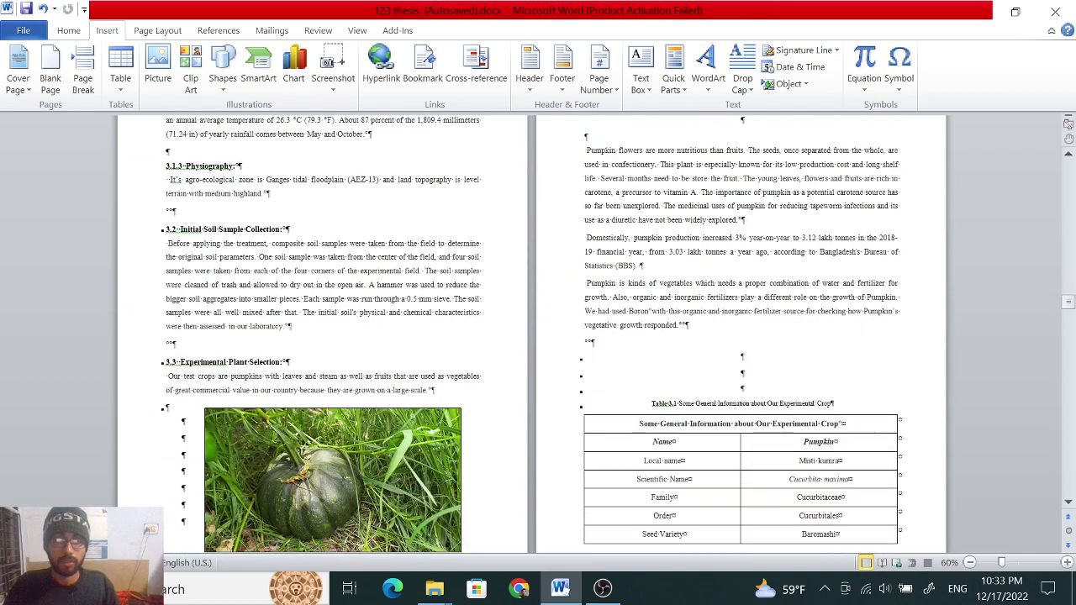
scroll(531, 336, "down", 5)
scroll(531, 336, "down", 5)
scroll(531, 336, "down", 7)
scroll(721, 277, "down", 3)
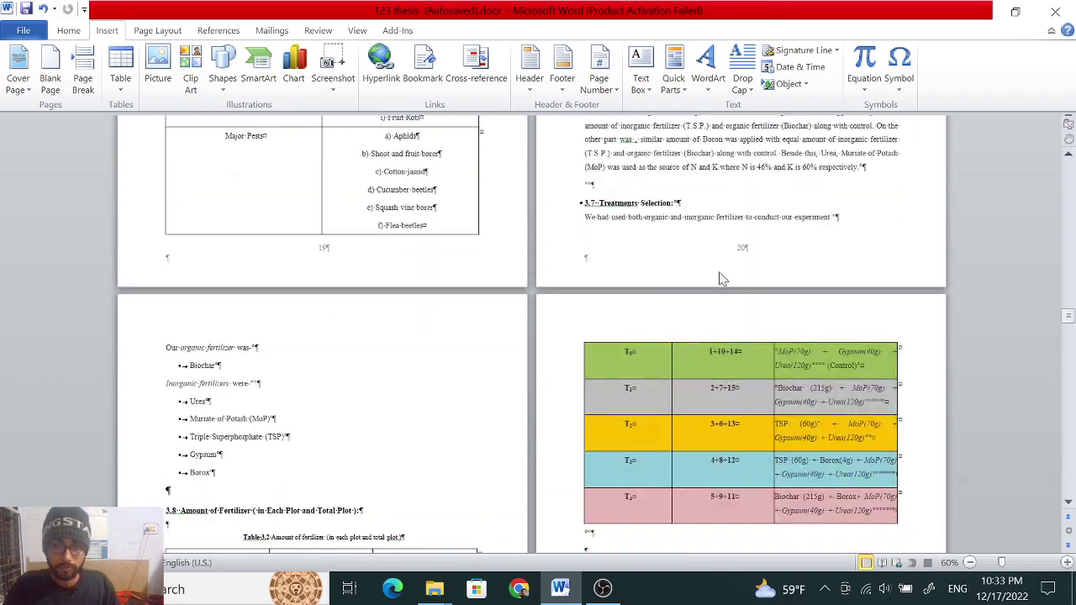
scroll(720, 277, "down", 5)
scroll(721, 277, "down", 5)
scroll(721, 276, "down", 5)
scroll(531, 336, "down", 5)
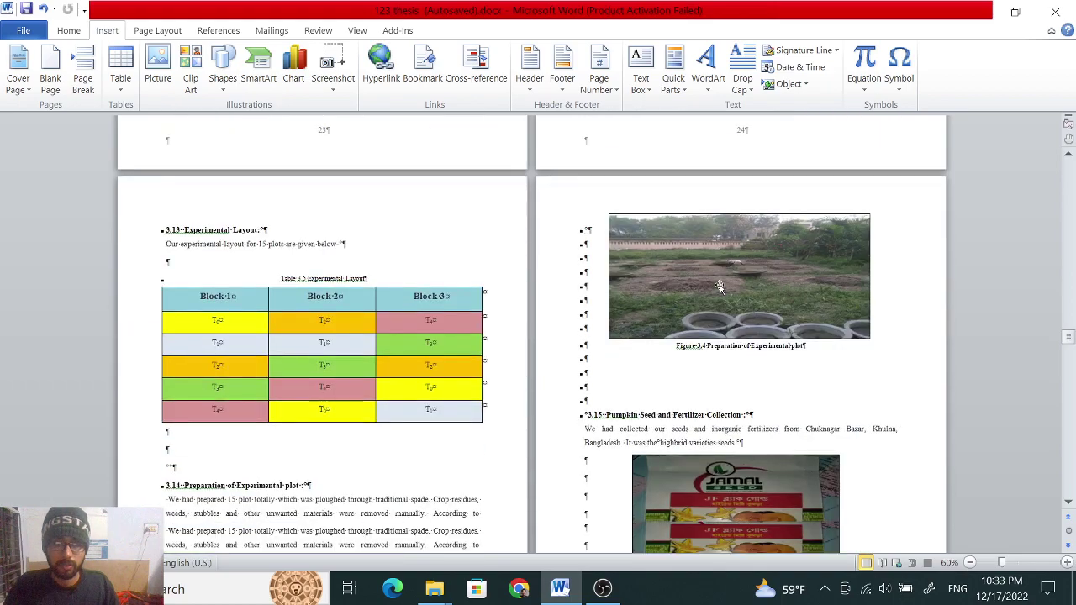
scroll(531, 337, "down", 5)
scroll(532, 337, "down", 5)
scroll(532, 336, "down", 3)
scroll(531, 336, "down", 5)
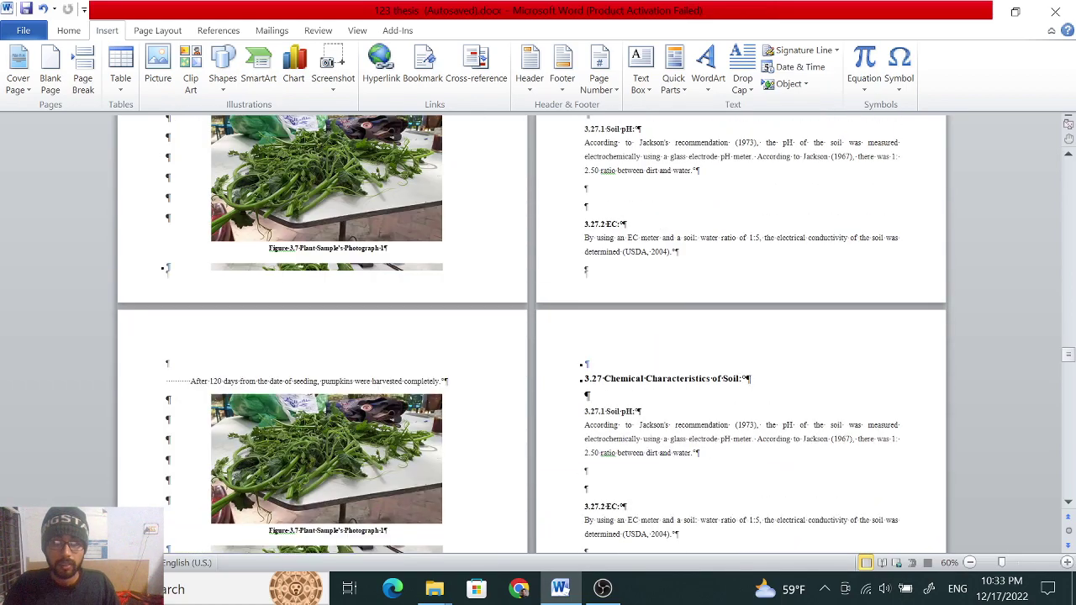
scroll(531, 336, "down", 5)
scroll(531, 336, "down", 5)
scroll(531, 336, "down", 2)
scroll(531, 337, "down", 2)
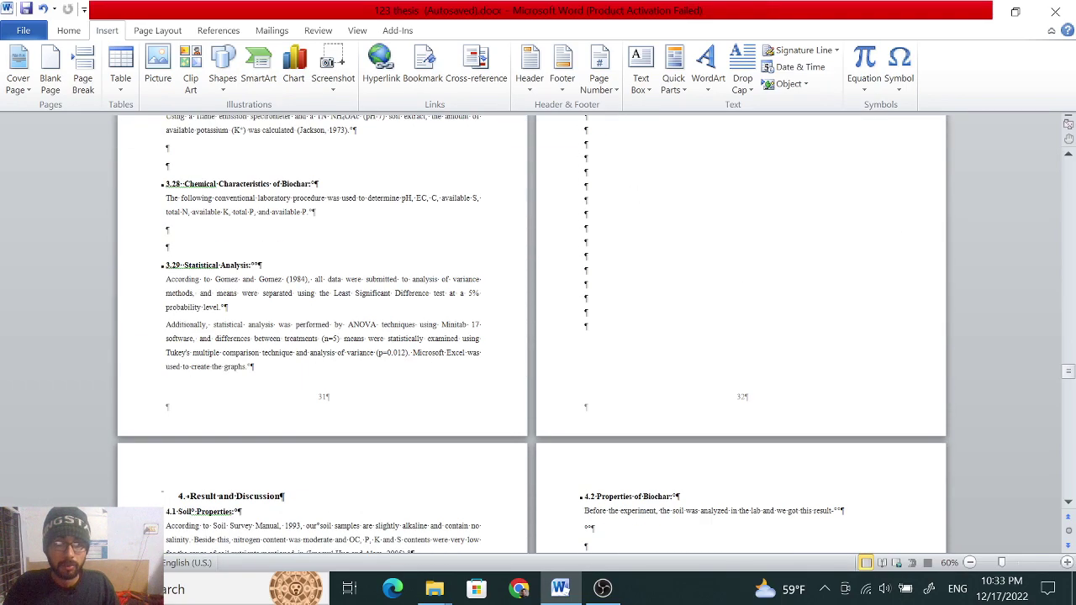
scroll(532, 337, "down", 2)
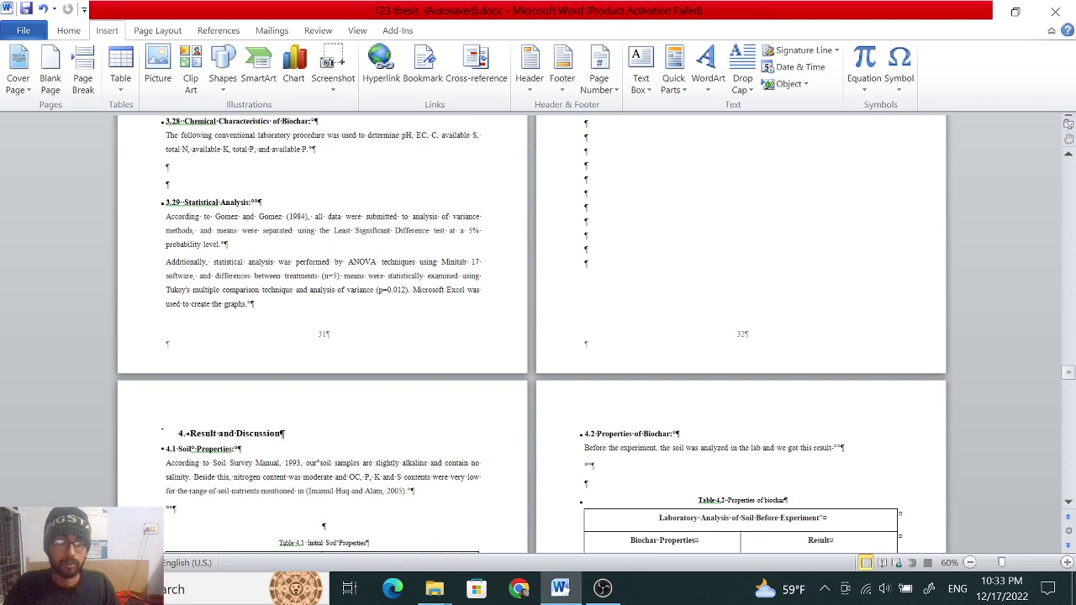
Insert Next Page section breaks from Page Layout > Breaks ahead of chapter 4 Result and Discussion
left_click(157, 30)
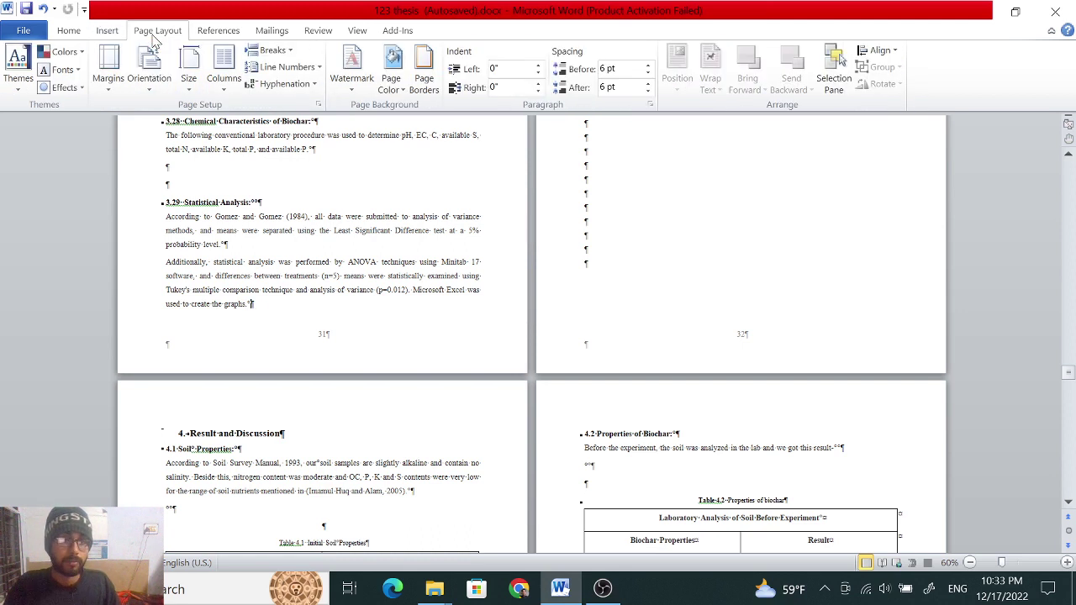
left_click(267, 50)
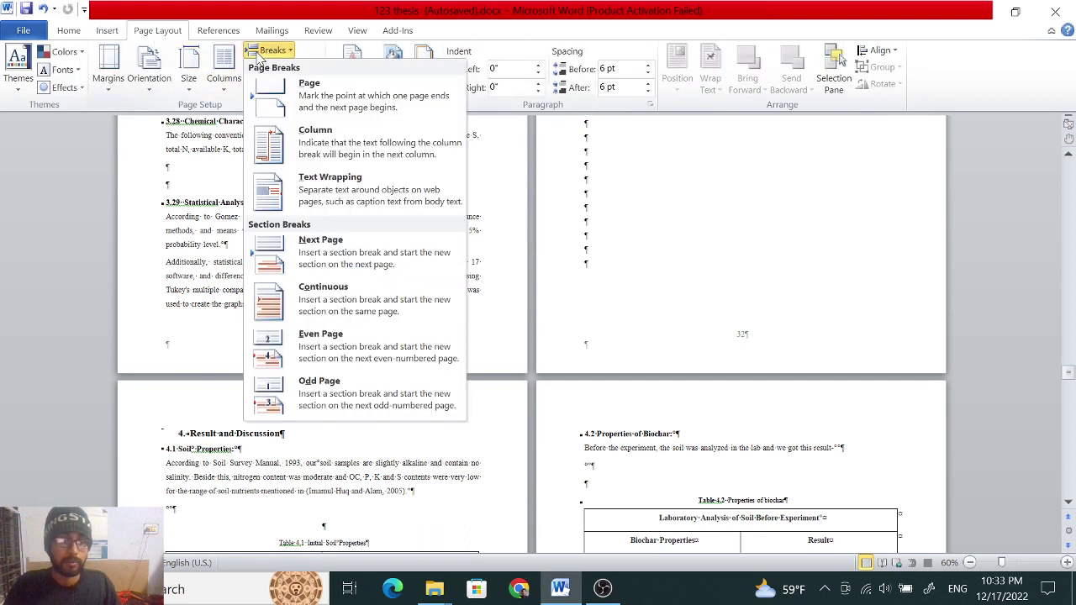
left_click(309, 237)
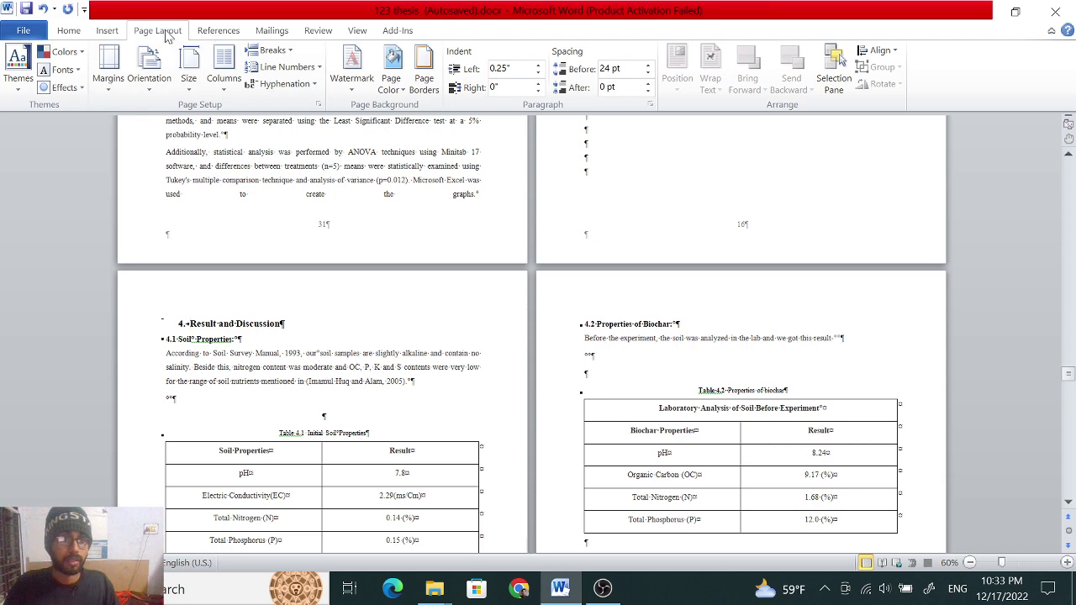
left_click(273, 50)
left_click(370, 252)
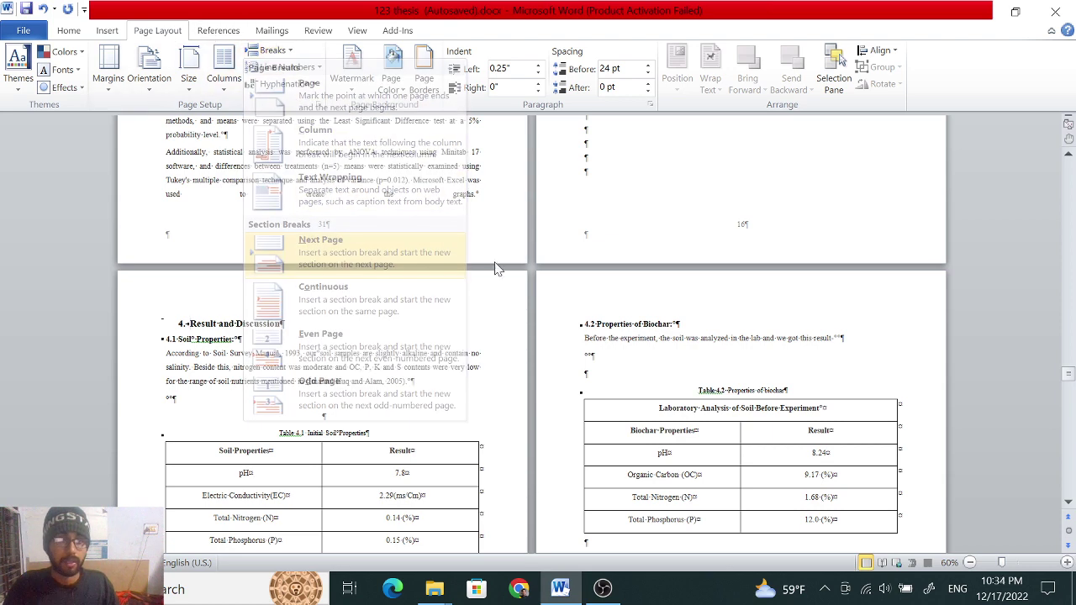
scroll(538, 282, "up", 3)
scroll(542, 279, "up", 3)
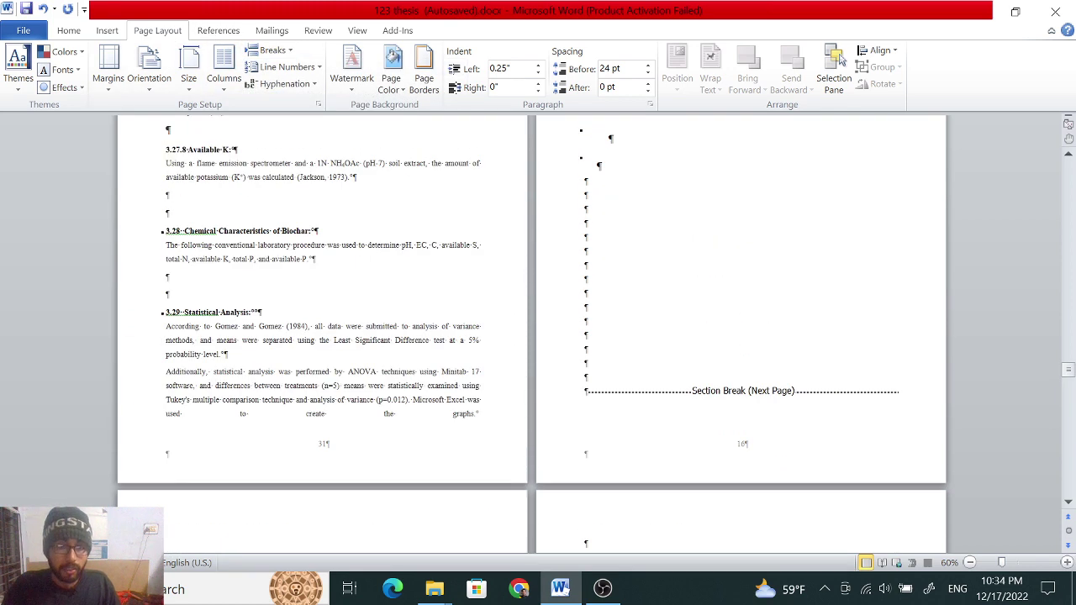
scroll(412, 341, "down", 3)
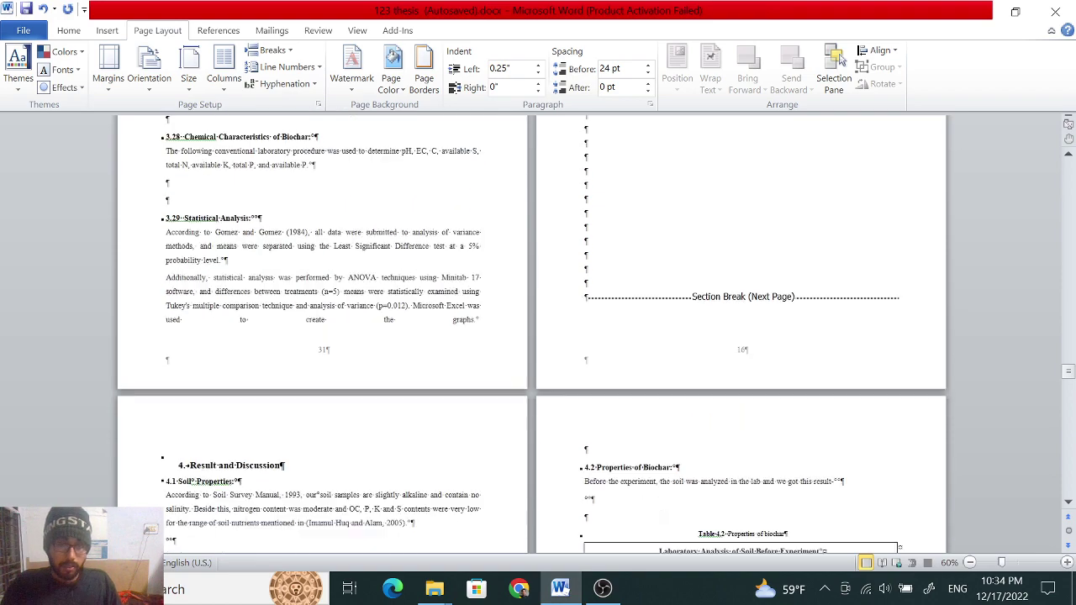
Turn off Link to Previous for the Section 10 footer under the Result and Discussion pages
double_click(412, 341)
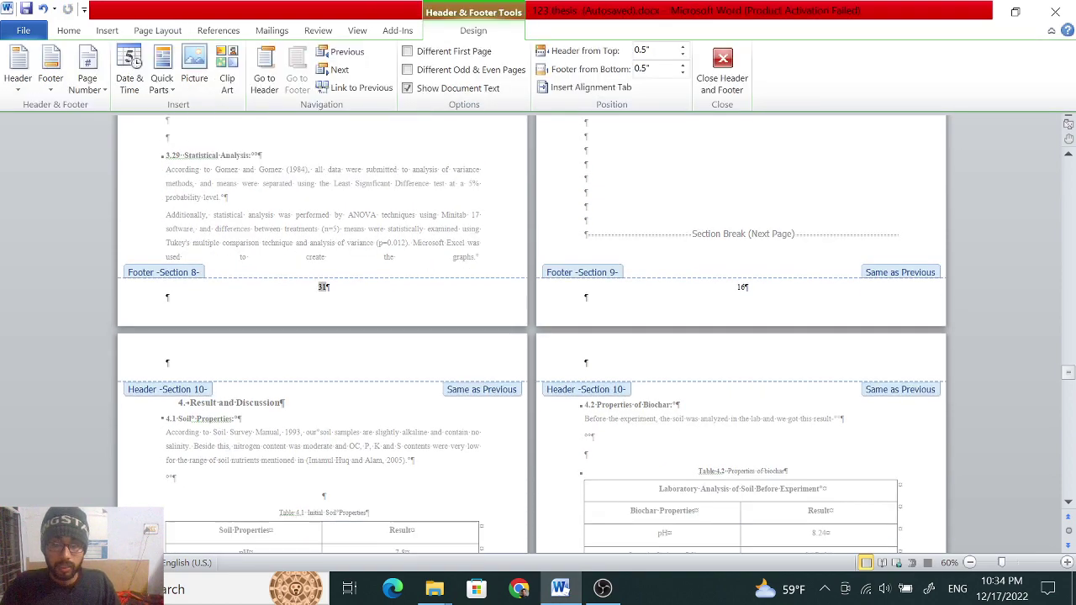
scroll(586, 330, "down", 10)
scroll(586, 330, "up", 4)
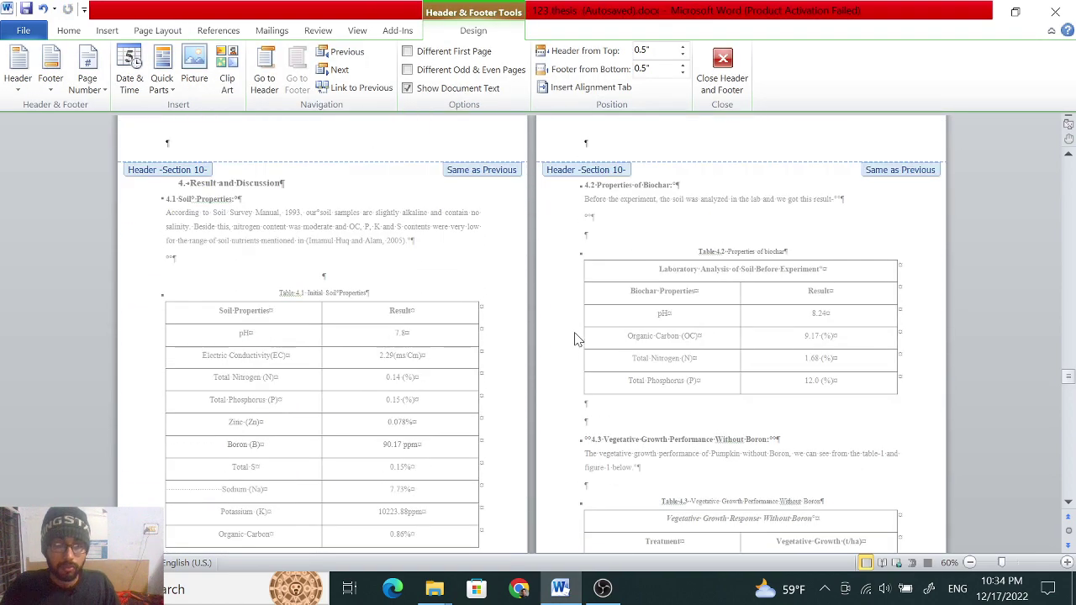
scroll(585, 330, "up", 3)
scroll(413, 286, "down", 5)
scroll(413, 286, "down", 5)
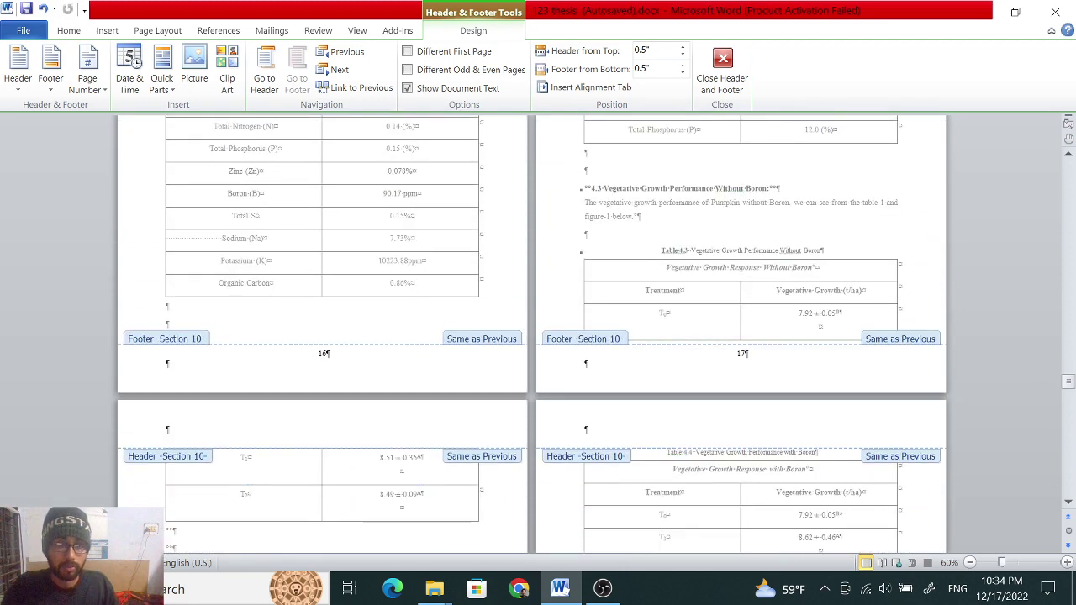
left_click(360, 88)
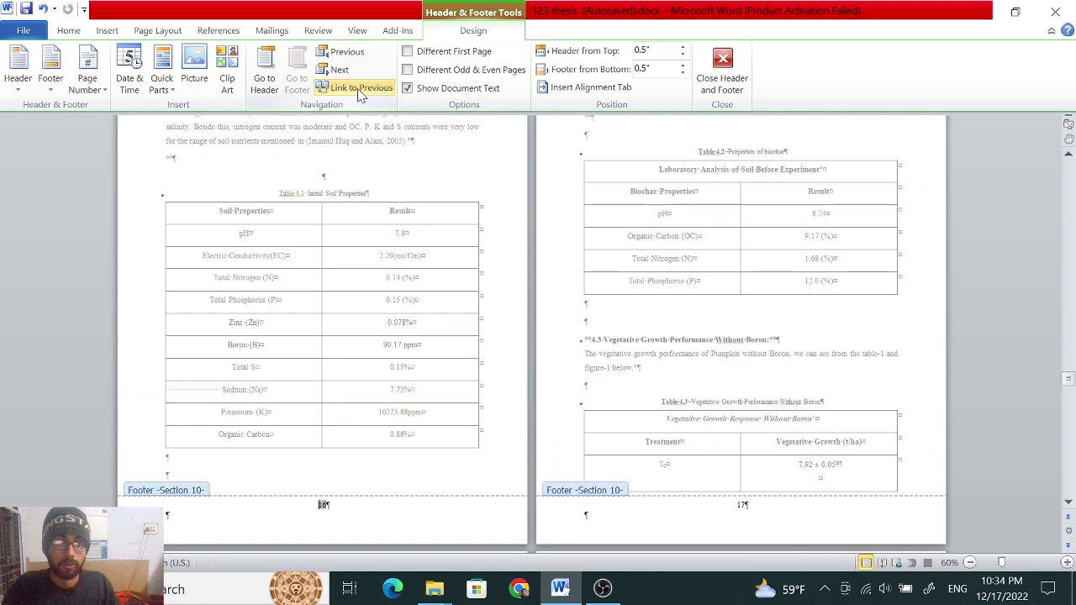
left_click(106, 31)
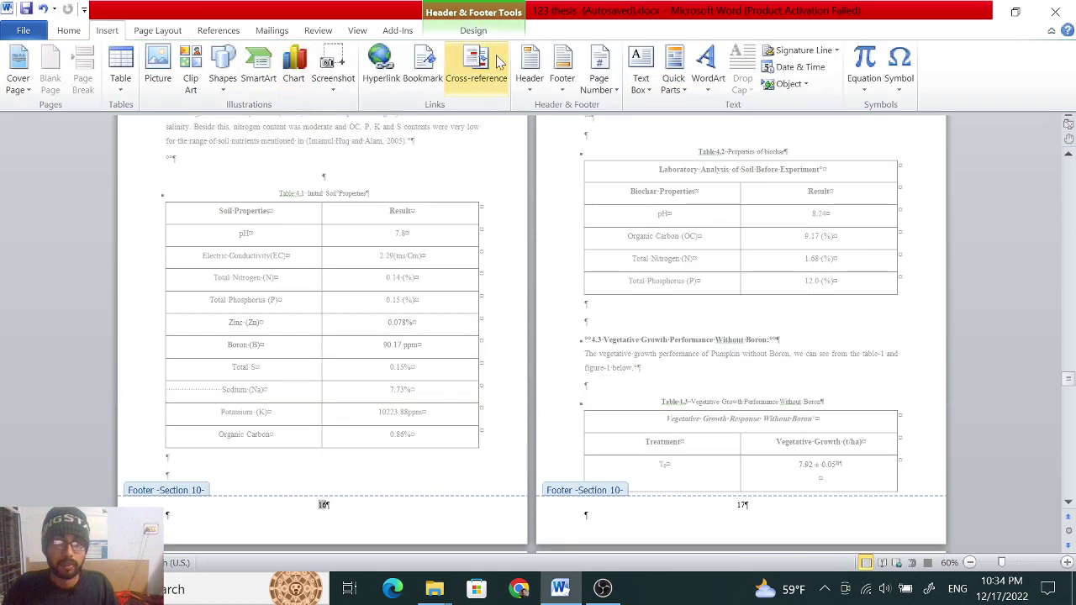
Format Section 10 page numbers to start at 32, so Result and Discussion reads 32 and 33
left_click(599, 77)
left_click(610, 182)
type("32")
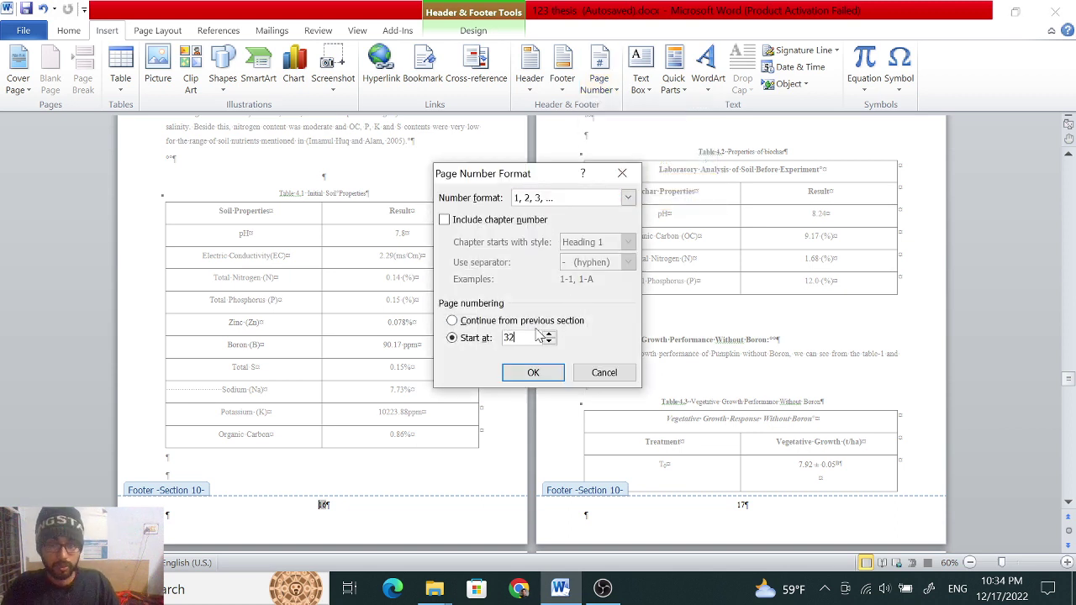
left_click(533, 372)
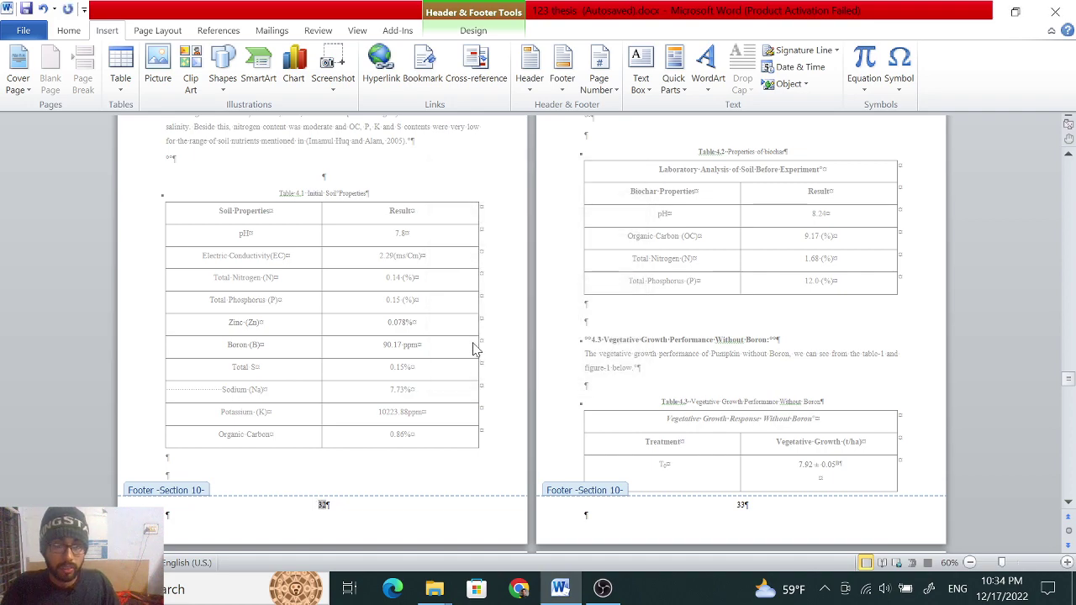
scroll(474, 349, "up", 4)
scroll(474, 349, "up", 1)
scroll(473, 349, "down", 2)
scroll(504, 350, "down", 5)
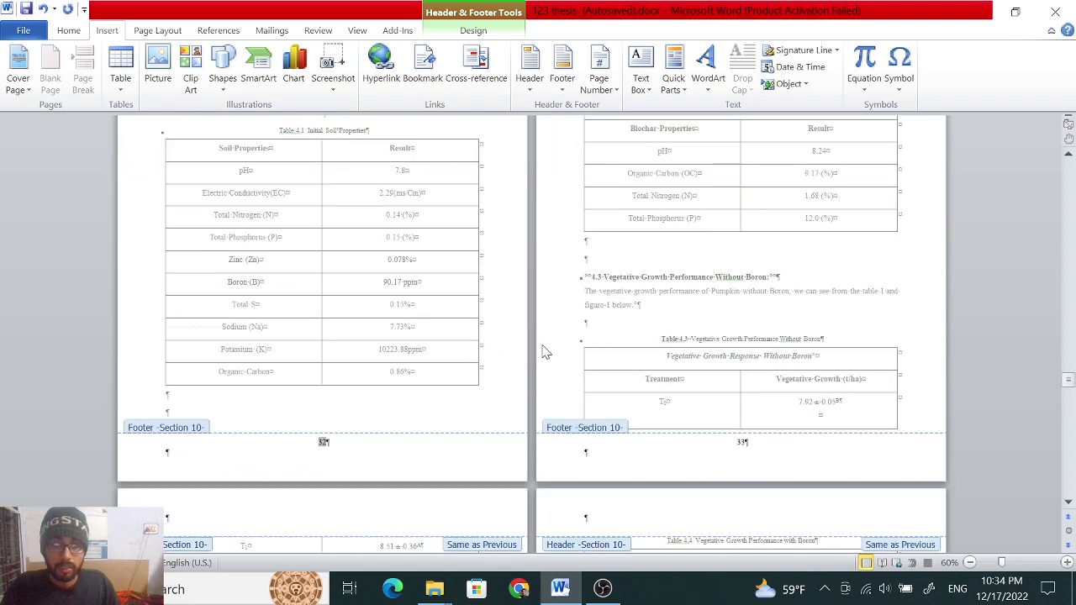
scroll(554, 349, "up", 5)
scroll(605, 357, "up", 4)
scroll(644, 365, "up", 3)
Try removing the page numbers from the footers, then undo that removal
scroll(651, 365, "up", 6)
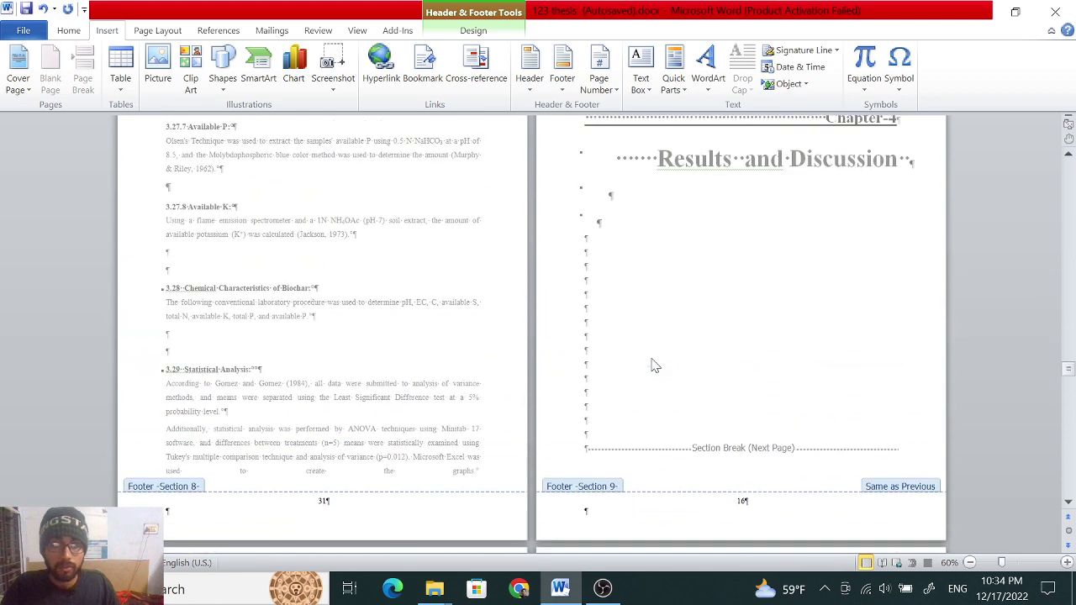
scroll(660, 365, "down", 3)
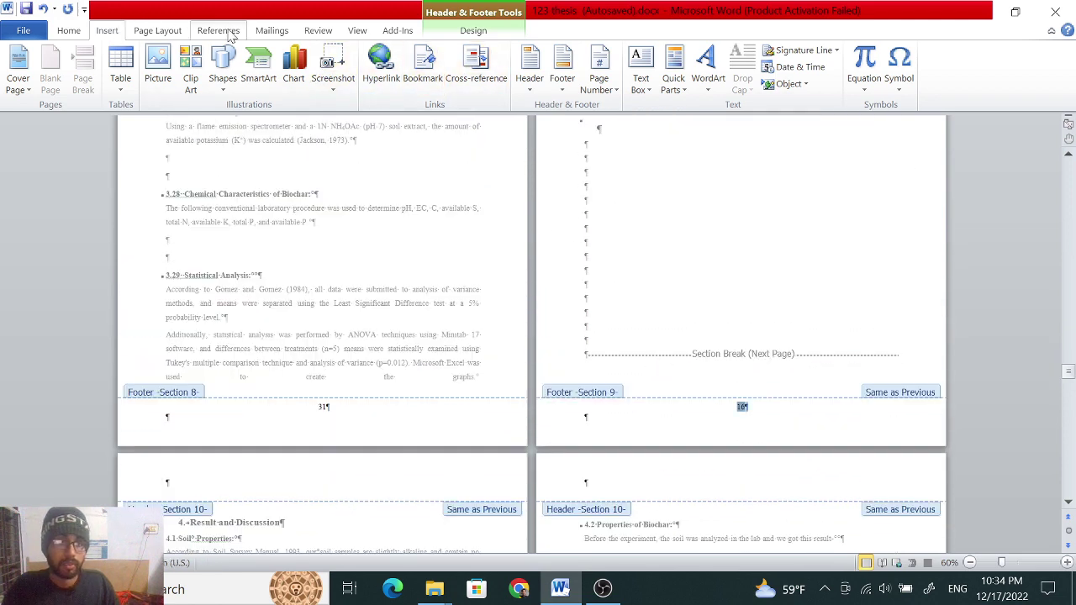
left_click(164, 36)
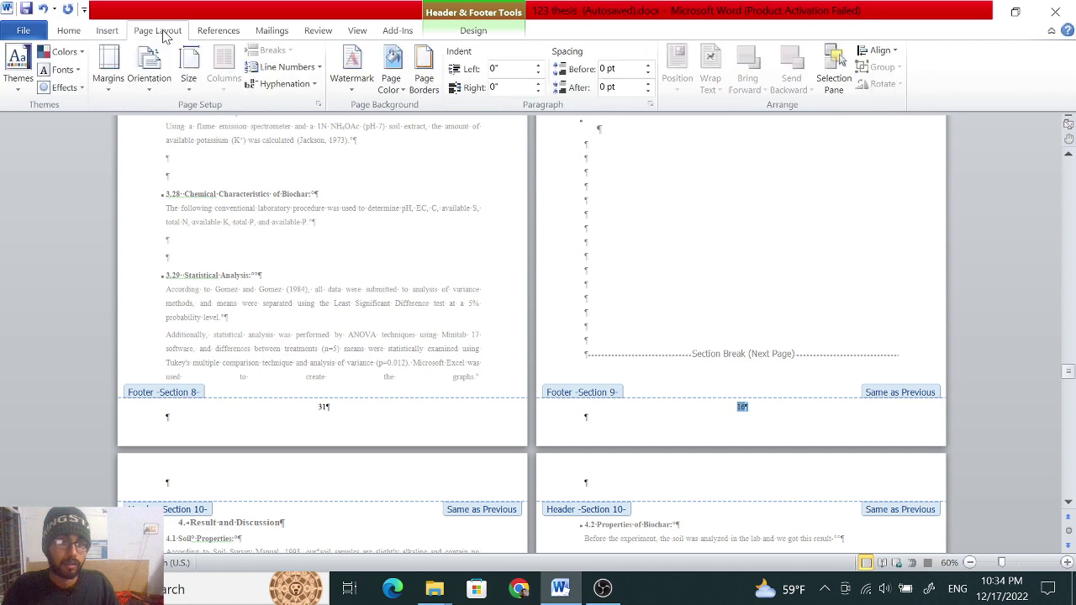
left_click(119, 34)
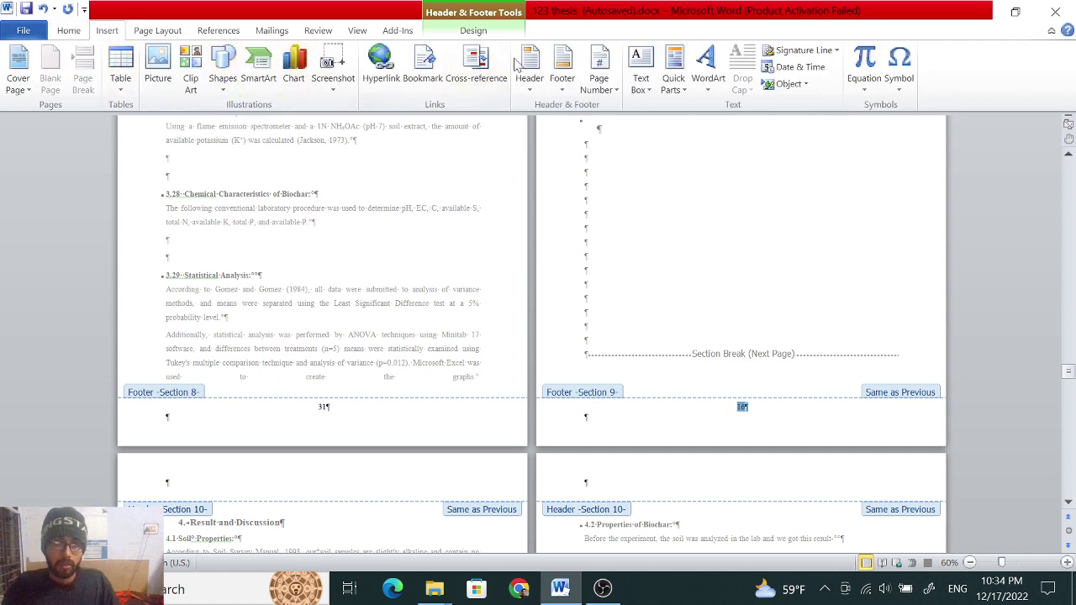
left_click(598, 80)
left_click(638, 201)
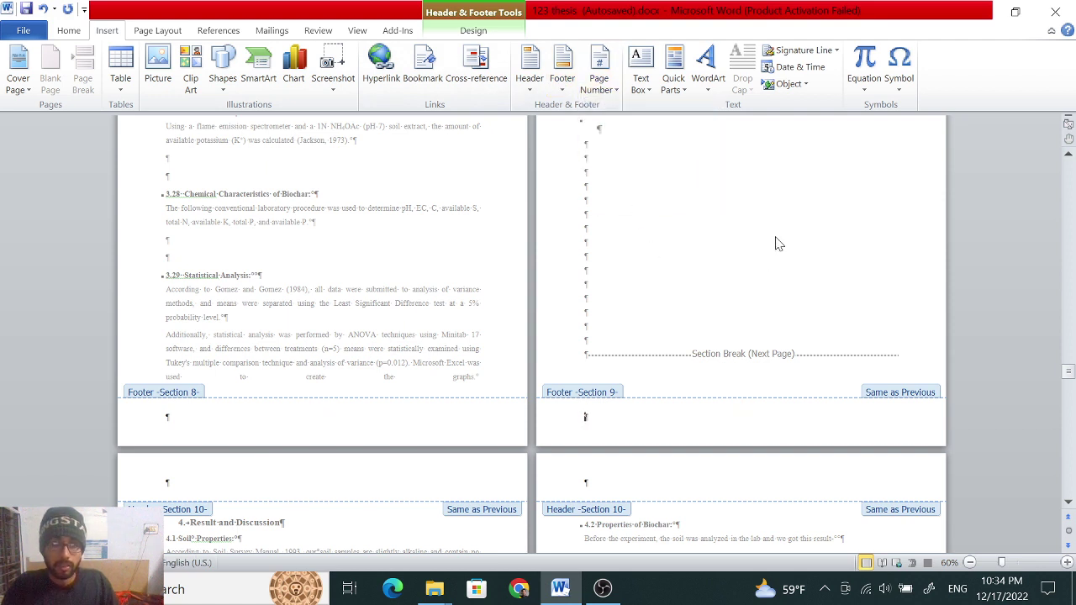
key("ctrl+z")
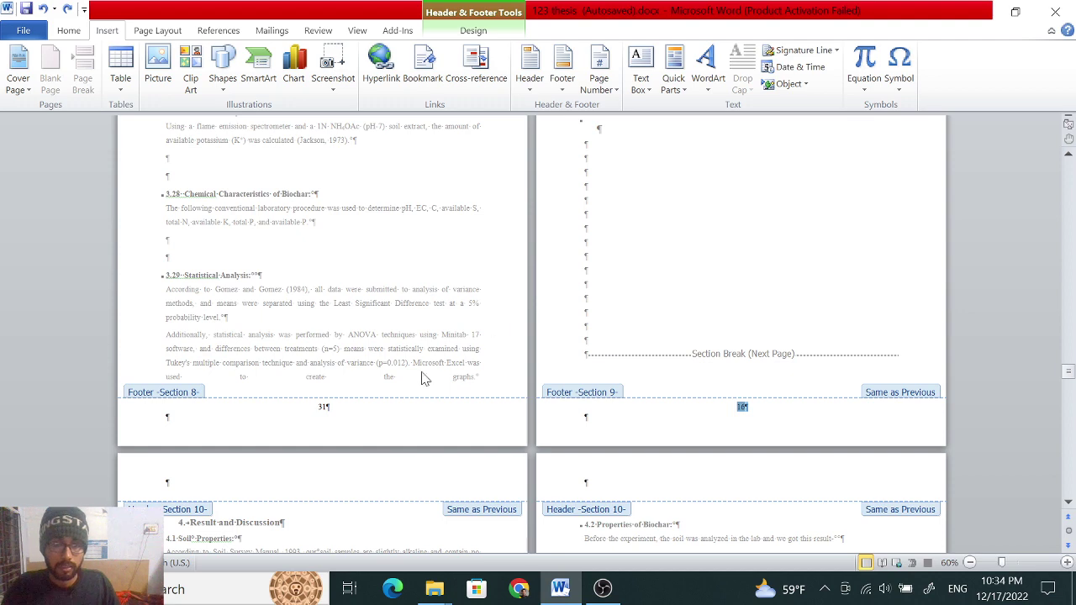
Unlink the Section 9 footer from Section 8 and remove its page number on the Chapter 4 title page
left_click(467, 32)
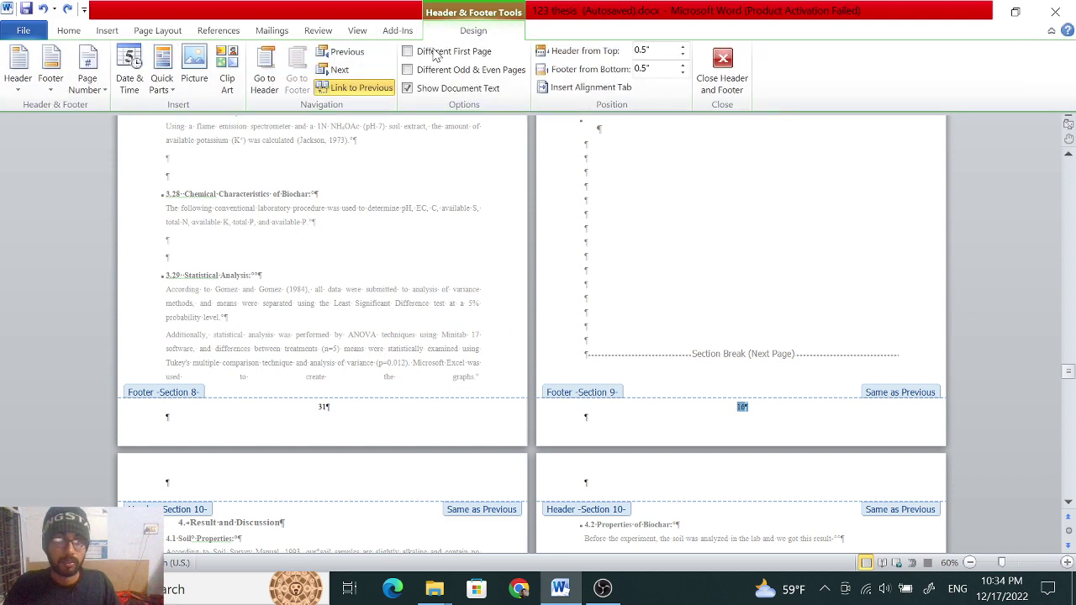
left_click(376, 91)
scroll(712, 264, "down", 2)
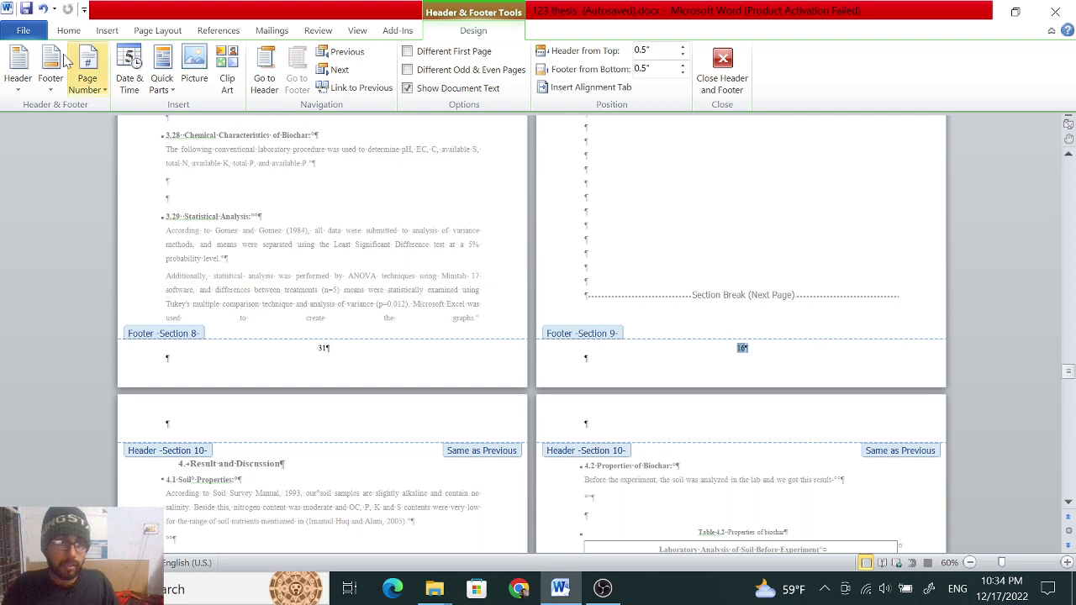
left_click(107, 31)
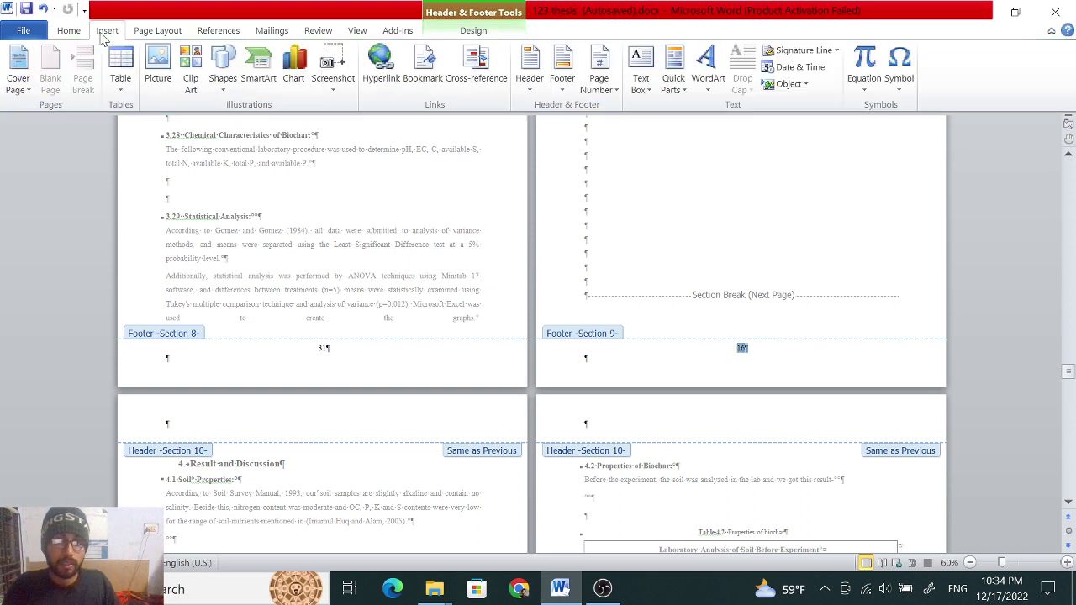
left_click(599, 80)
left_click(631, 199)
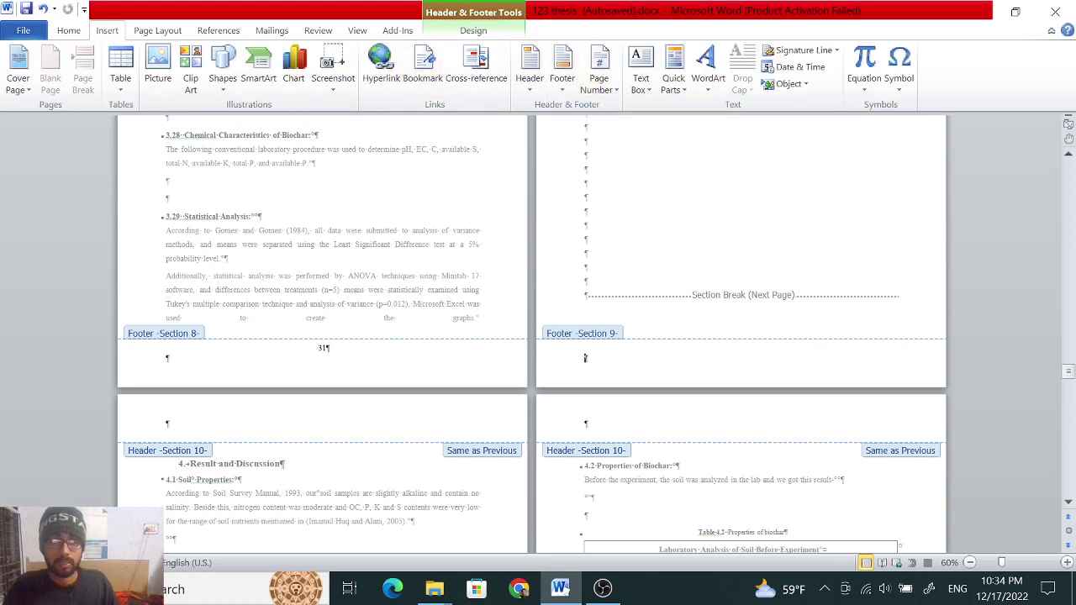
scroll(838, 356, "up", 5)
scroll(836, 348, "up", 3)
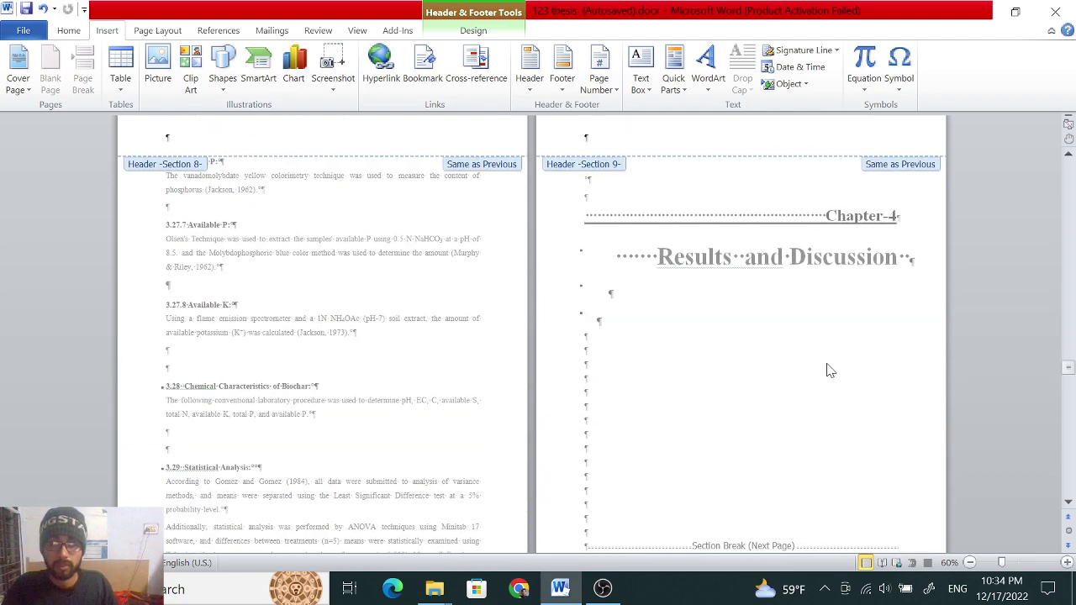
Scroll down to discussion pages 40–41, just before the 5. Conclusion page
scroll(830, 370, "down", 5)
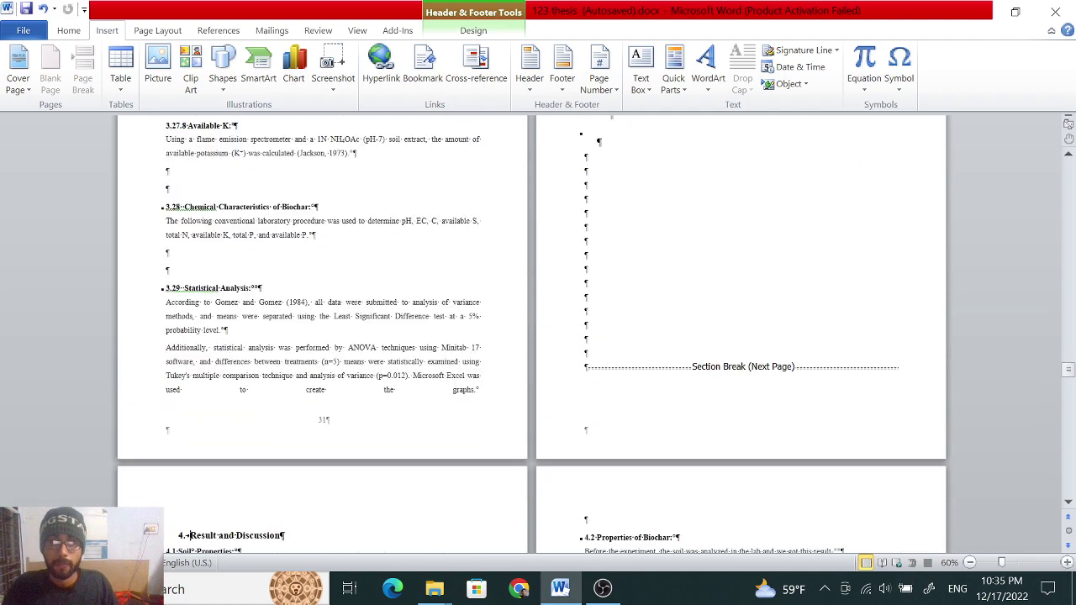
scroll(829, 370, "down", 2)
scroll(830, 371, "down", 2)
scroll(830, 371, "down", 2)
scroll(830, 371, "down", 6)
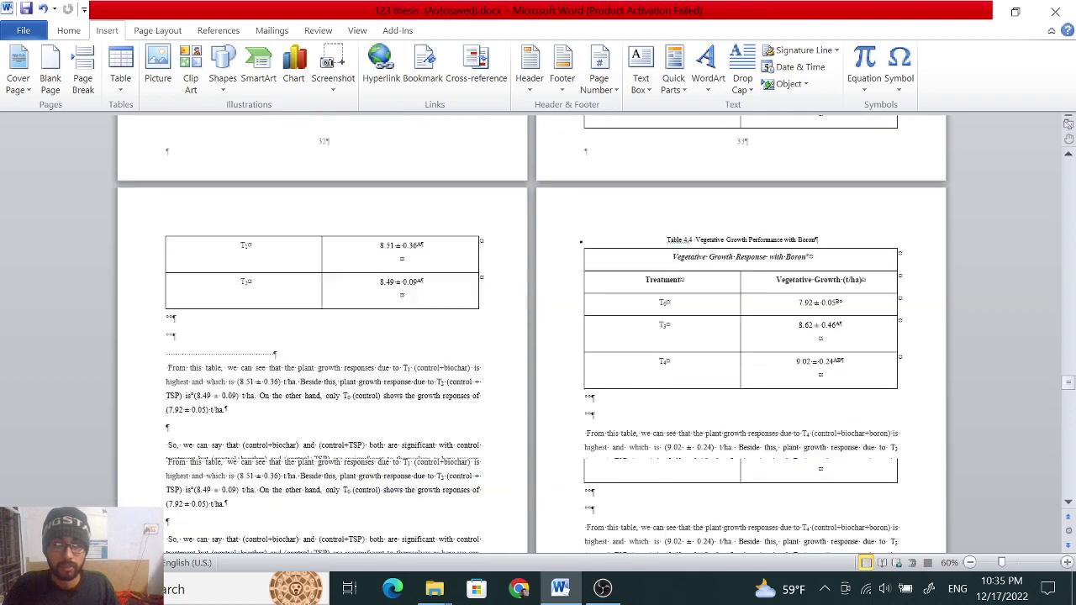
scroll(830, 371, "down", 6)
scroll(829, 371, "down", 6)
scroll(830, 371, "down", 3)
scroll(531, 336, "down", 6)
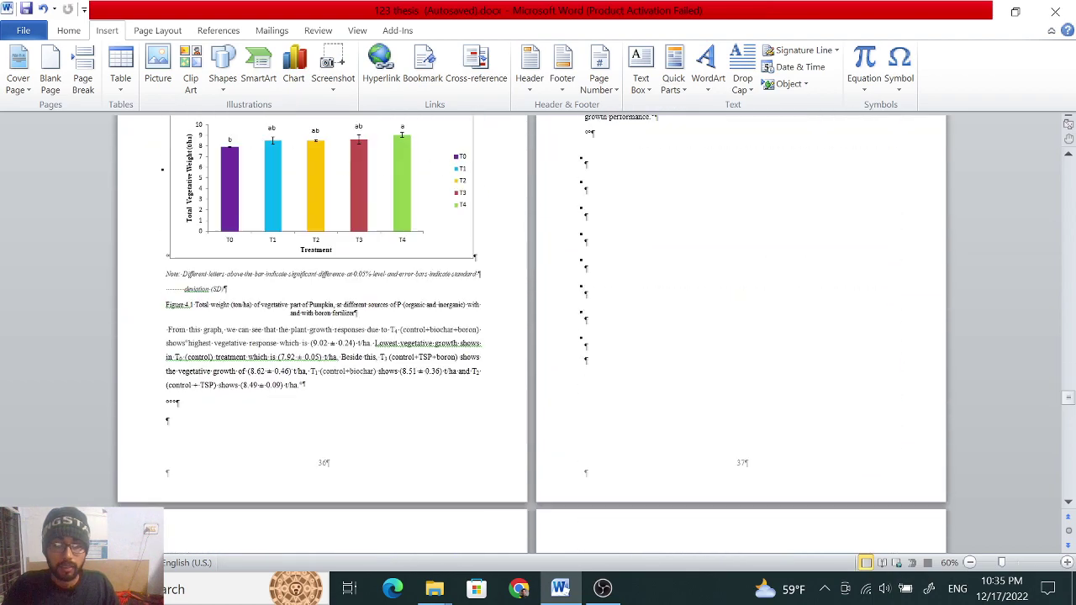
scroll(531, 336, "down", 6)
scroll(532, 336, "down", 5)
scroll(531, 336, "down", 5)
scroll(531, 336, "down", 3)
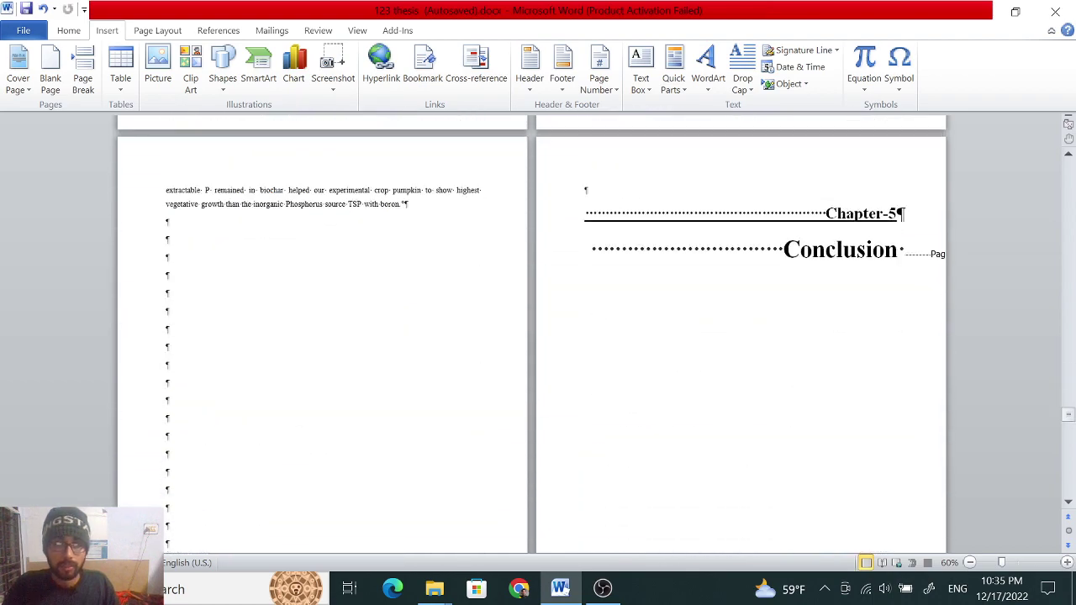
scroll(531, 336, "down", 4)
scroll(532, 337, "up", 3)
scroll(532, 272, "down", 3)
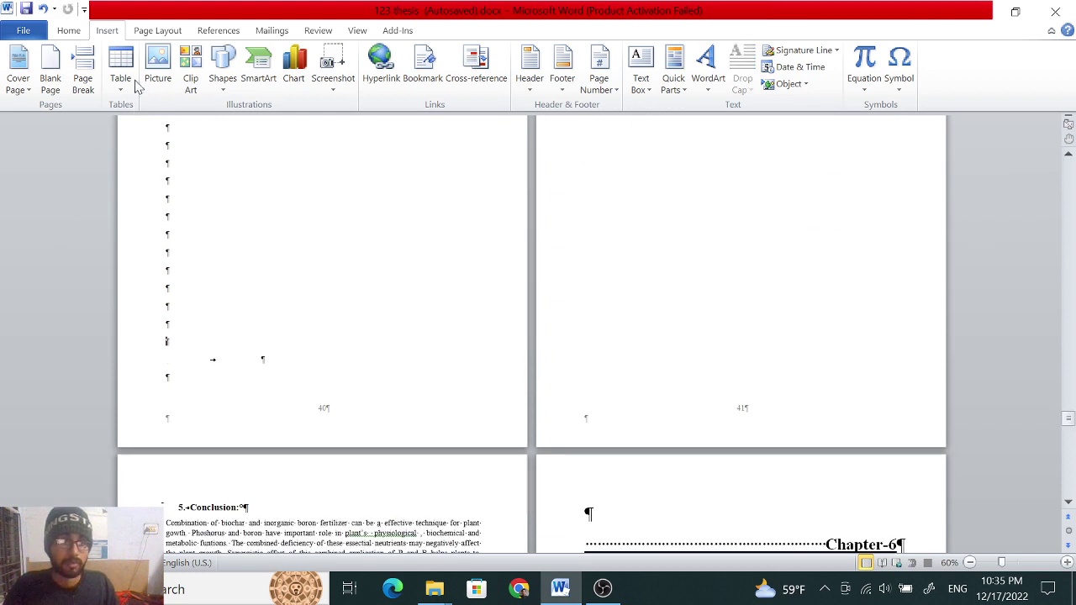
Insert a Next Page section break at the end of the discussion text
left_click(169, 32)
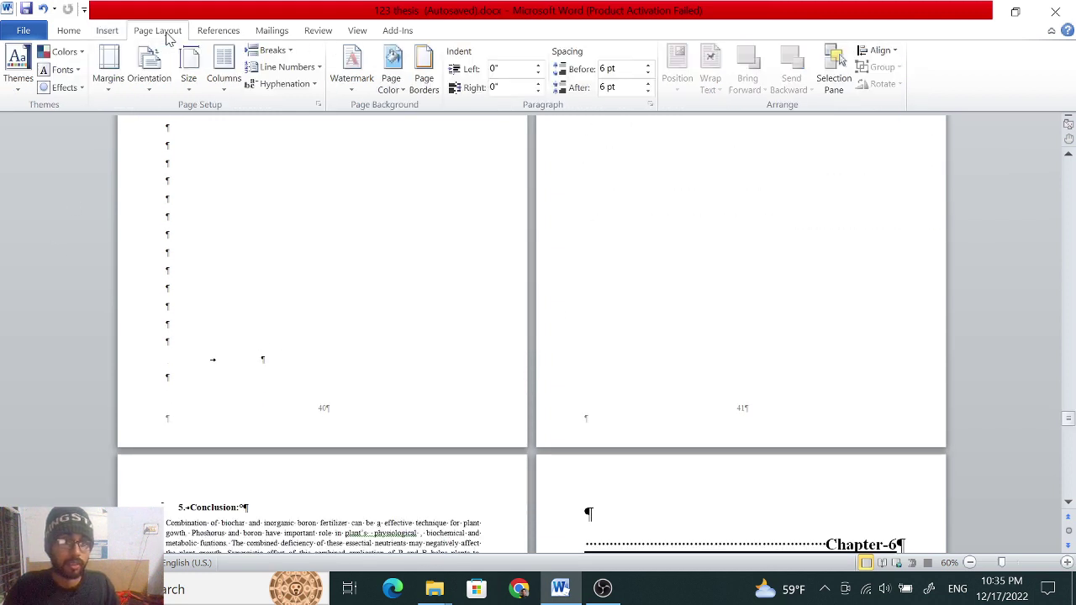
left_click(272, 51)
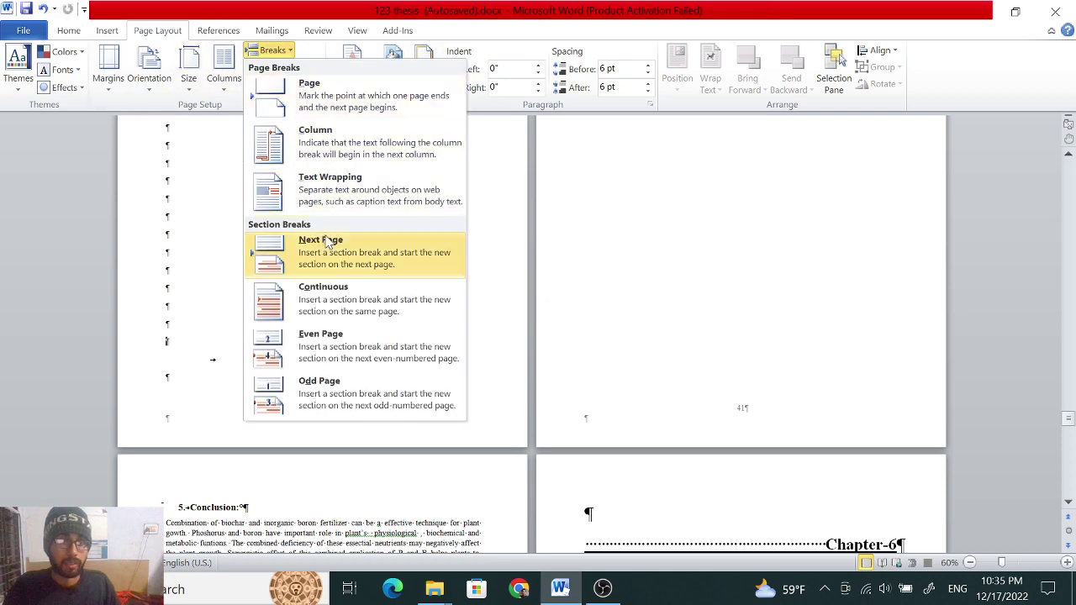
left_click(330, 264)
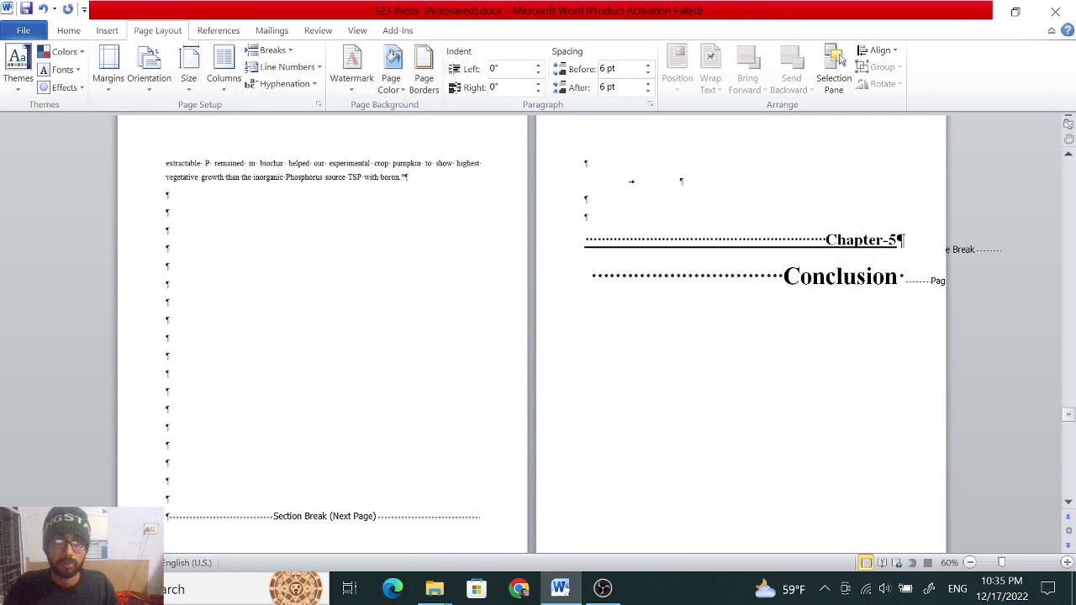
scroll(704, 281, "down", 5)
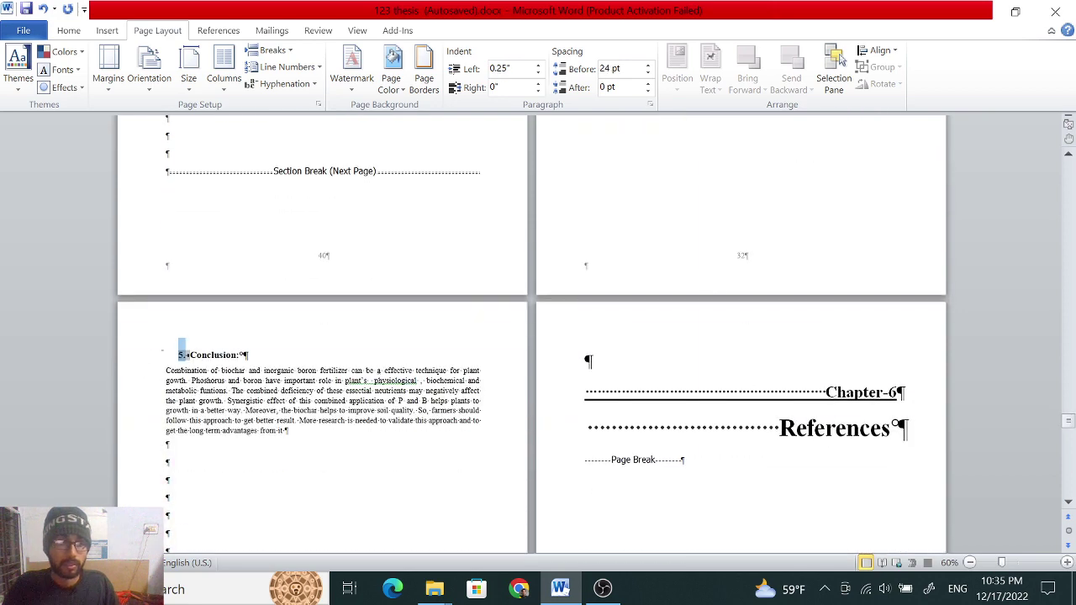
Add another Next Page section break before the 5. Conclusion heading
left_click(270, 51)
left_click(334, 246)
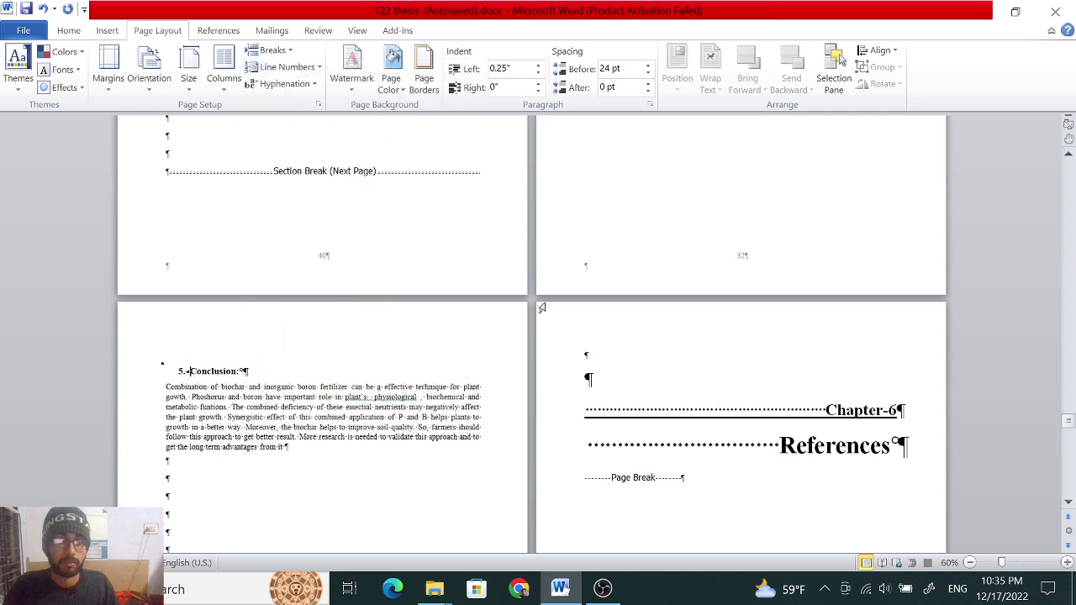
scroll(409, 335, "down", 2)
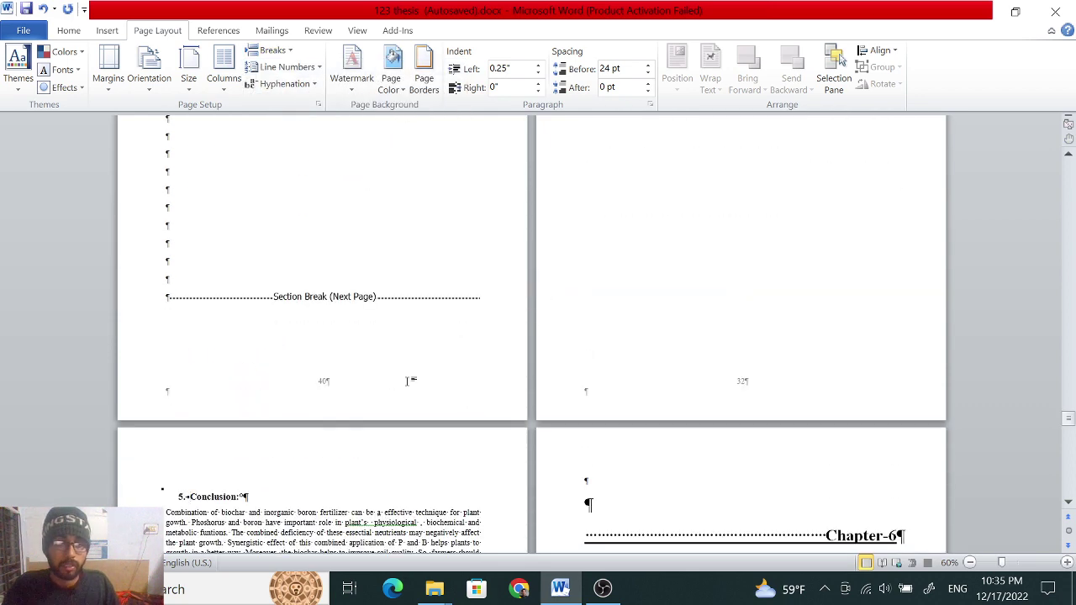
scroll(409, 381, "down", 2)
scroll(532, 335, "down", 1)
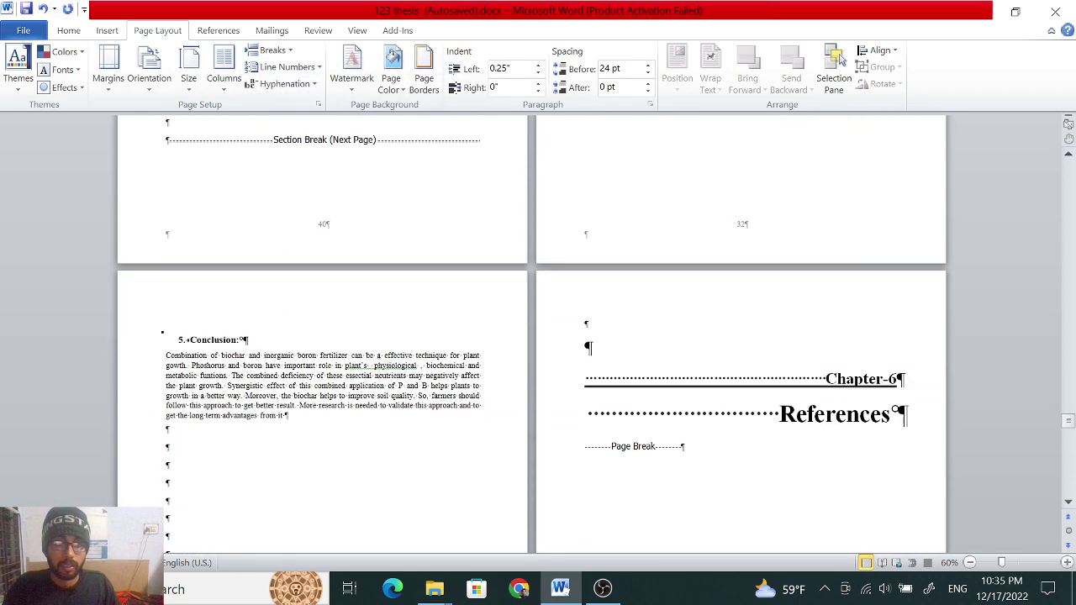
Edit the footers and turn off Link to Previous for the Section 12 footer under 5. Conclusion
double_click(393, 295)
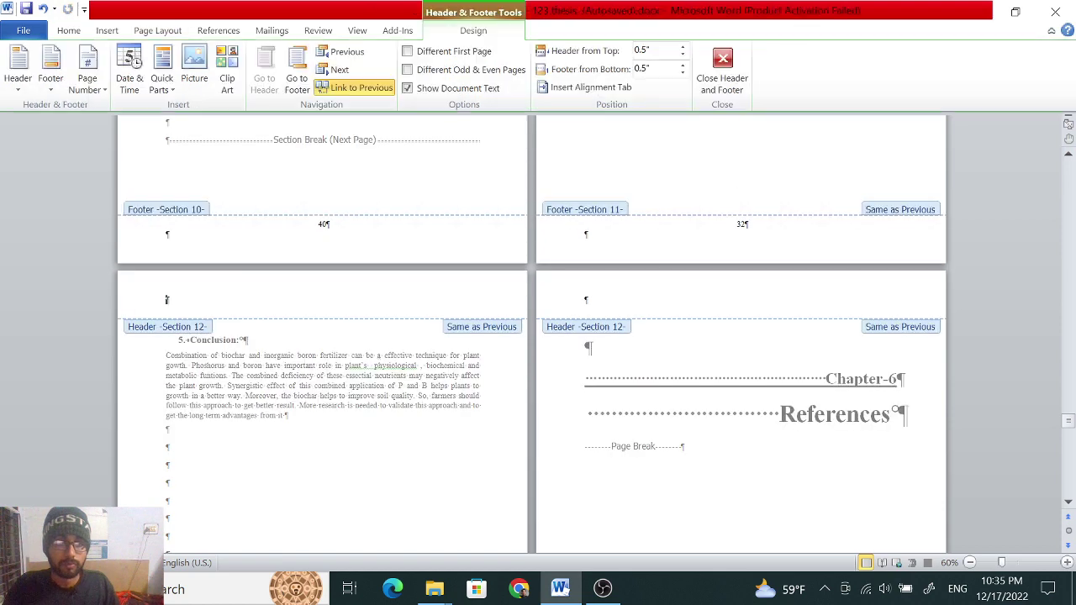
scroll(166, 299, "down", 2)
scroll(344, 280, "down", 3)
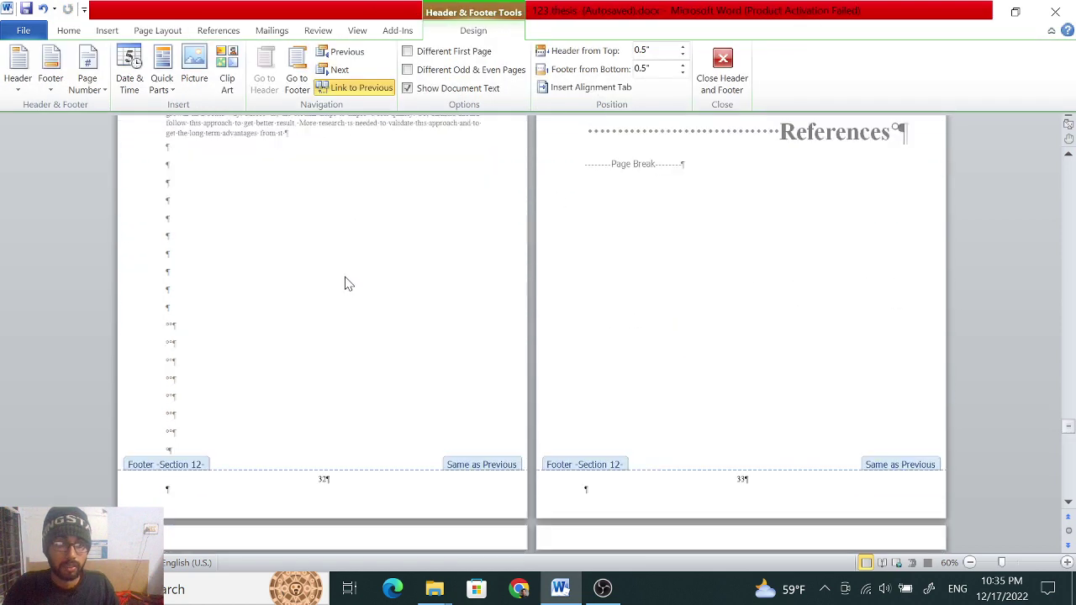
scroll(389, 368, "down", 1)
scroll(389, 385, "up", 2)
scroll(389, 385, "up", 5)
scroll(370, 361, "up", 4)
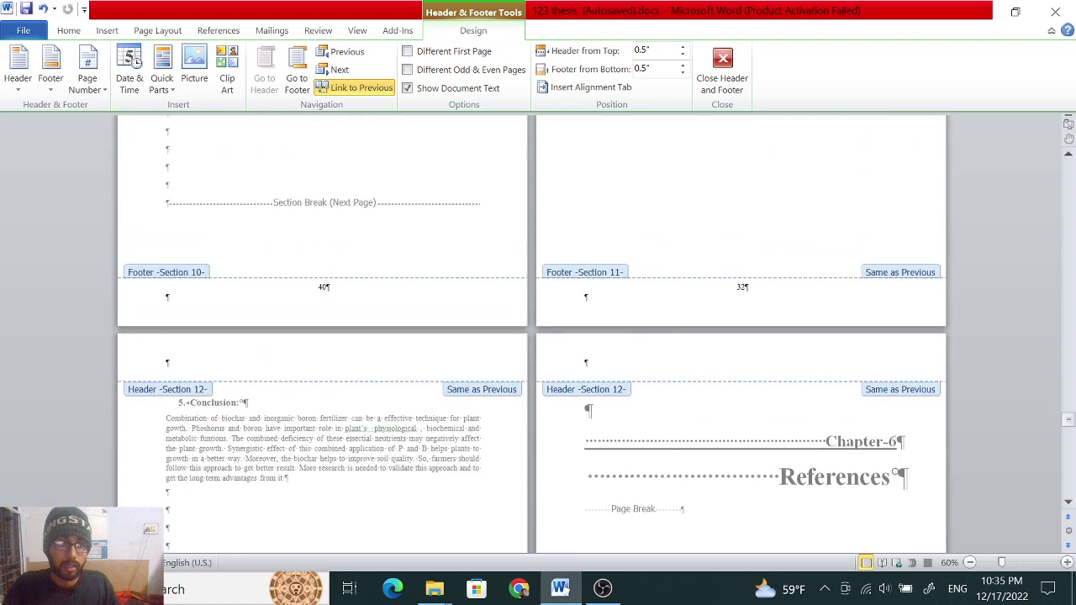
scroll(353, 336, "down", 5)
scroll(334, 307, "down", 7)
scroll(332, 307, "down", 5)
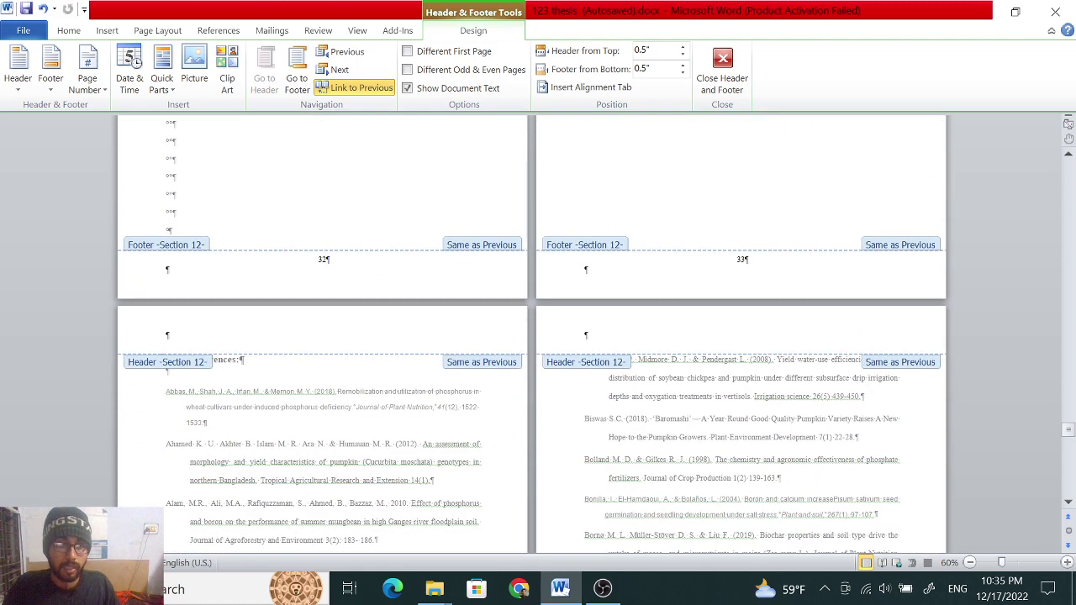
left_click(350, 94)
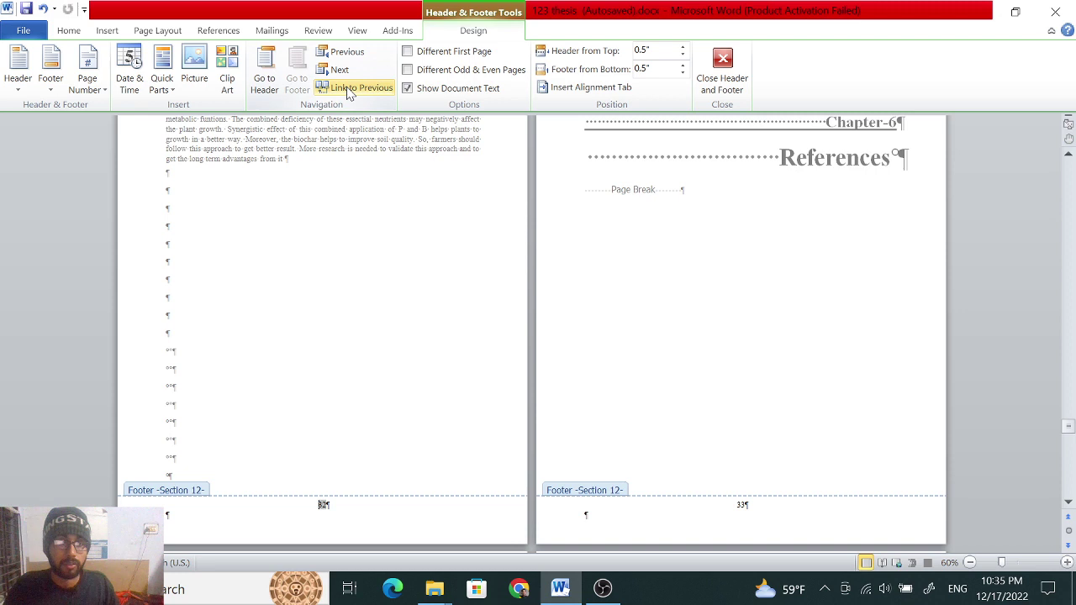
left_click(107, 30)
left_click(599, 74)
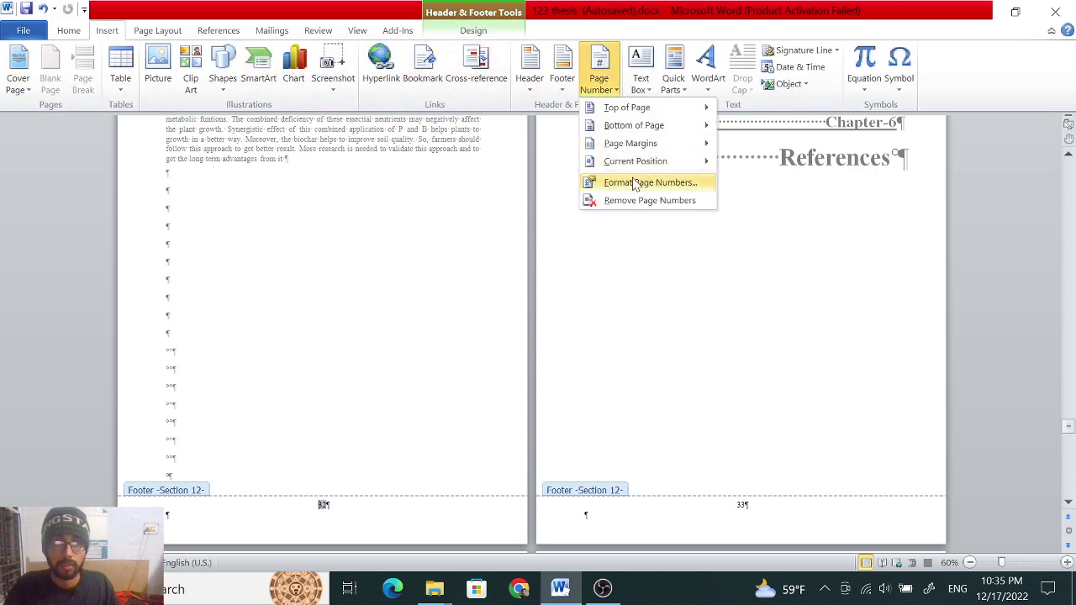
left_click(605, 184)
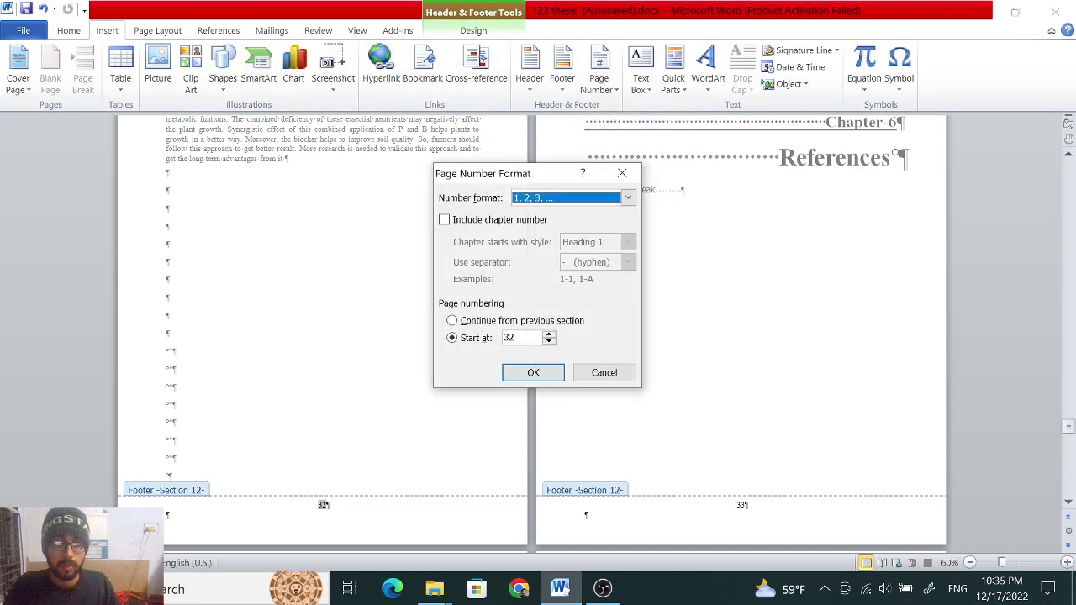
left_click(623, 173)
scroll(404, 244, "down", 2)
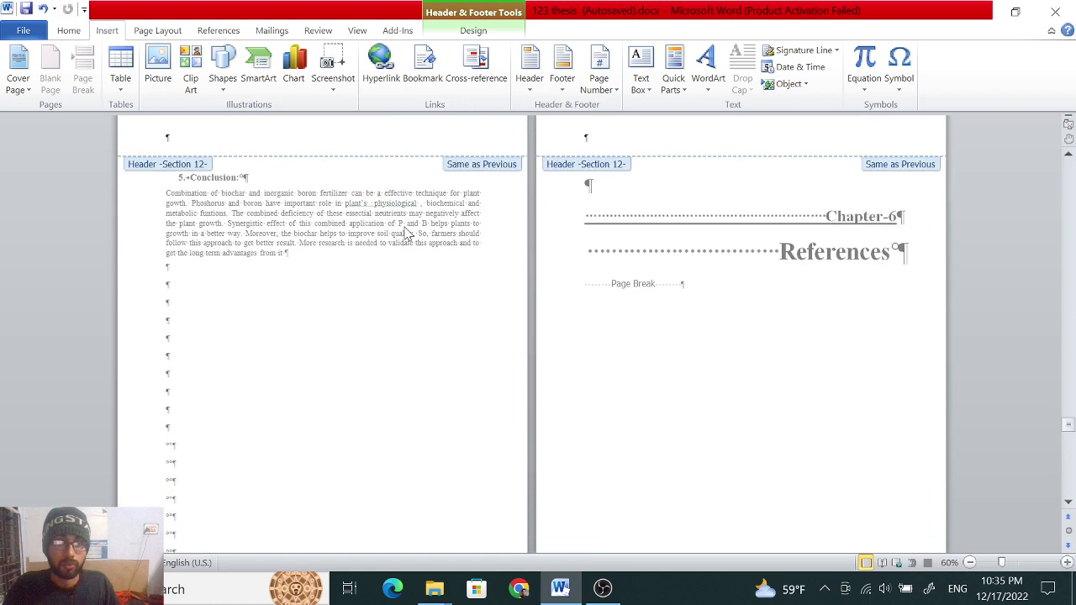
scroll(404, 245, "down", 5)
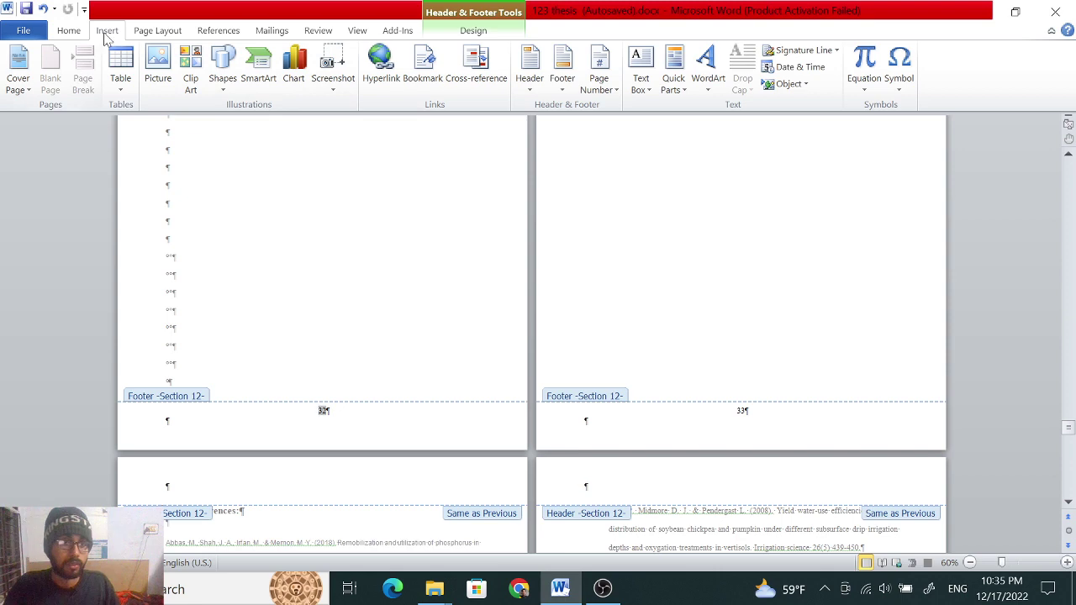
scroll(384, 209, "up", 3)
scroll(389, 219, "up", 2)
Clear the starting page number in Format Page Numbers and apply the change
scroll(396, 225, "down", 2)
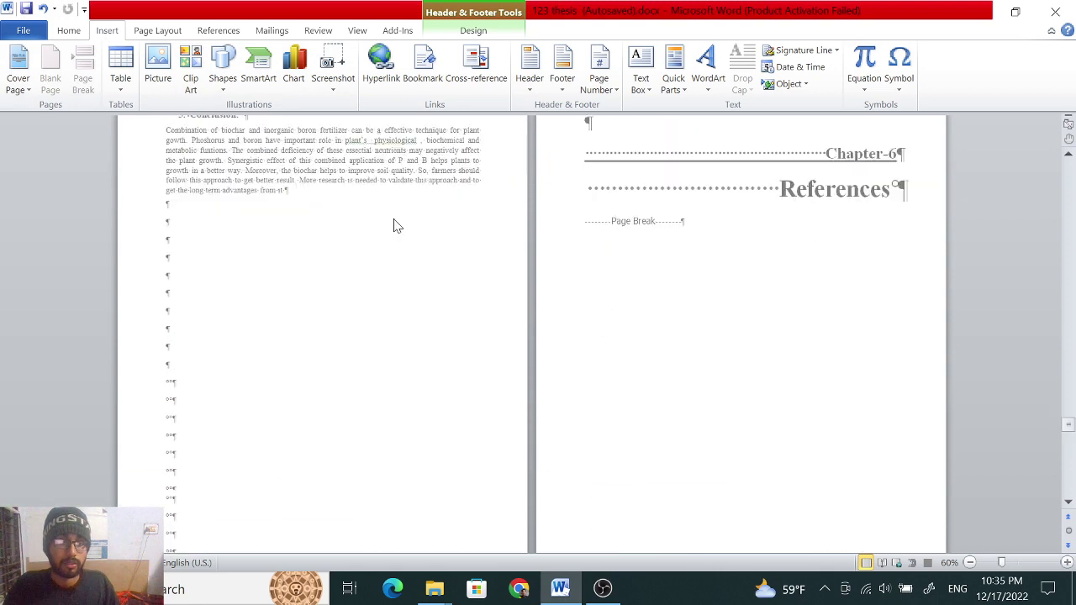
scroll(397, 225, "down", 3)
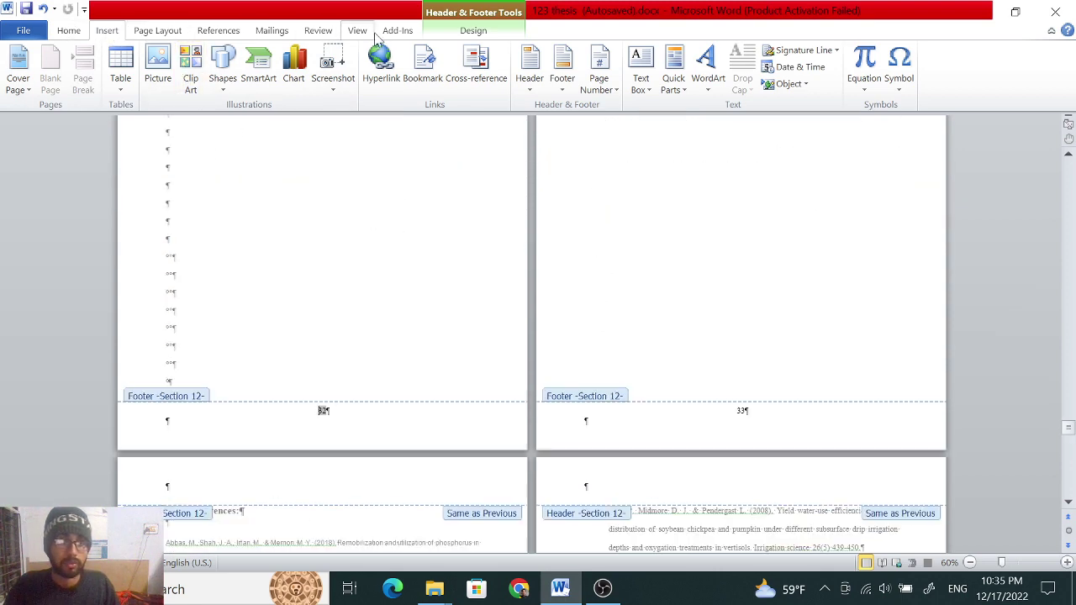
left_click(610, 84)
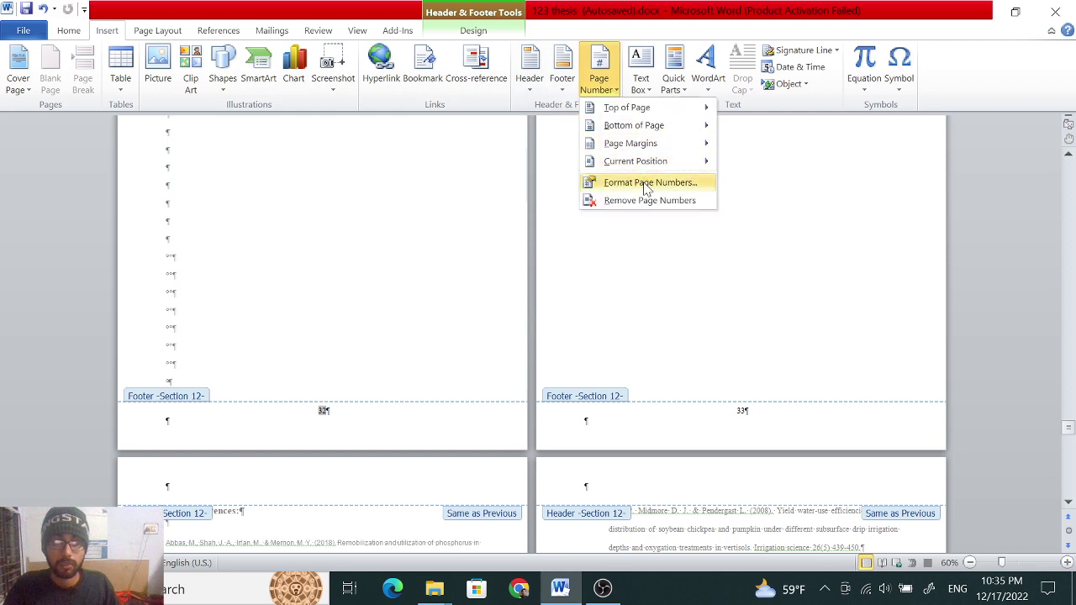
left_click(612, 181)
left_click(515, 337)
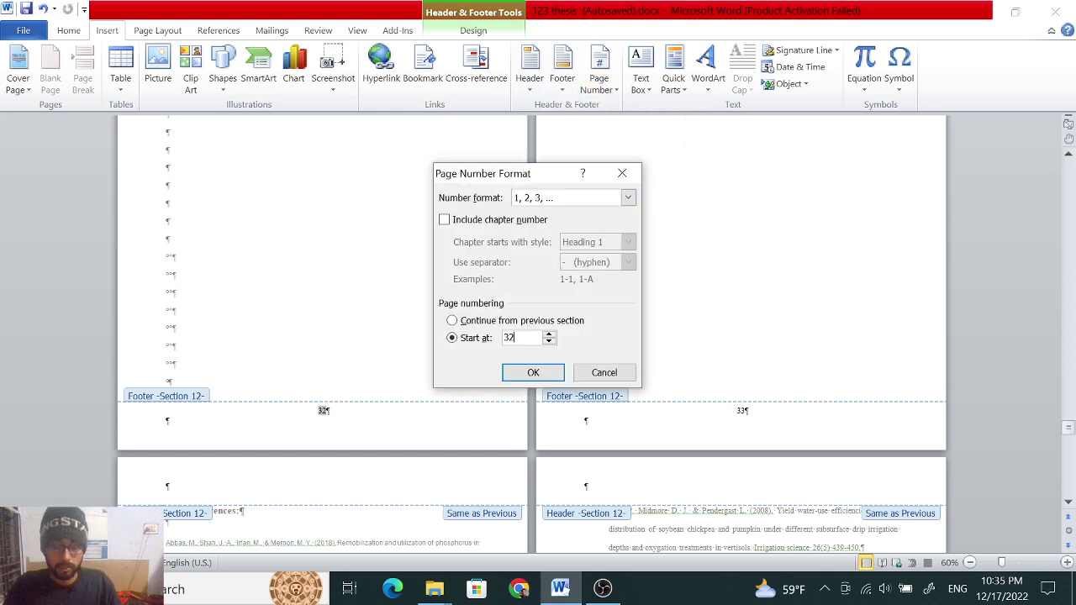
key("BackSpace")
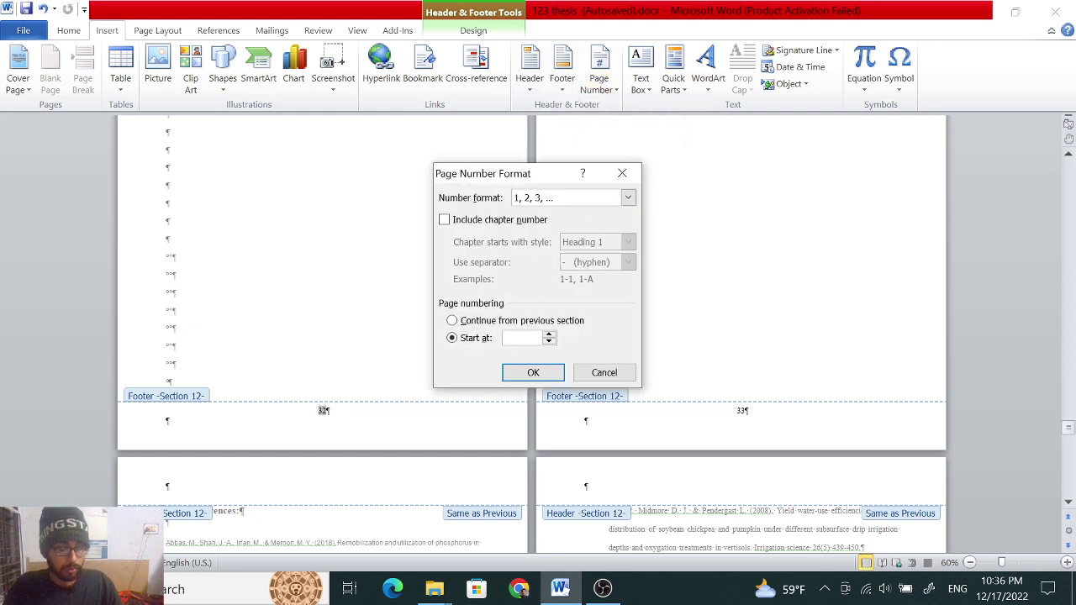
type("41")
left_click(547, 372)
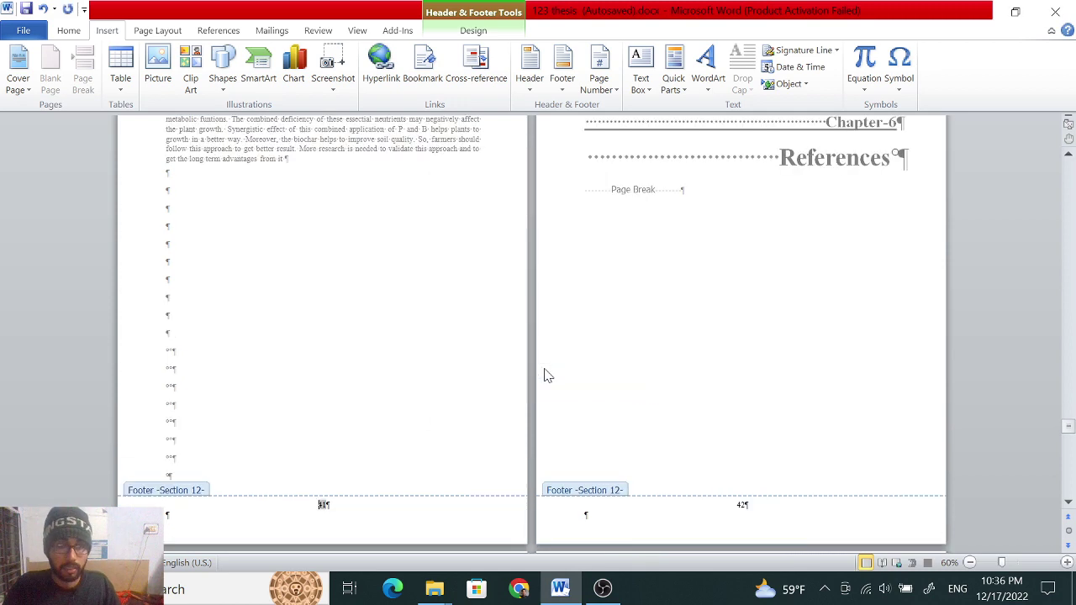
scroll(544, 369, "down", 2)
scroll(559, 362, "up", 4)
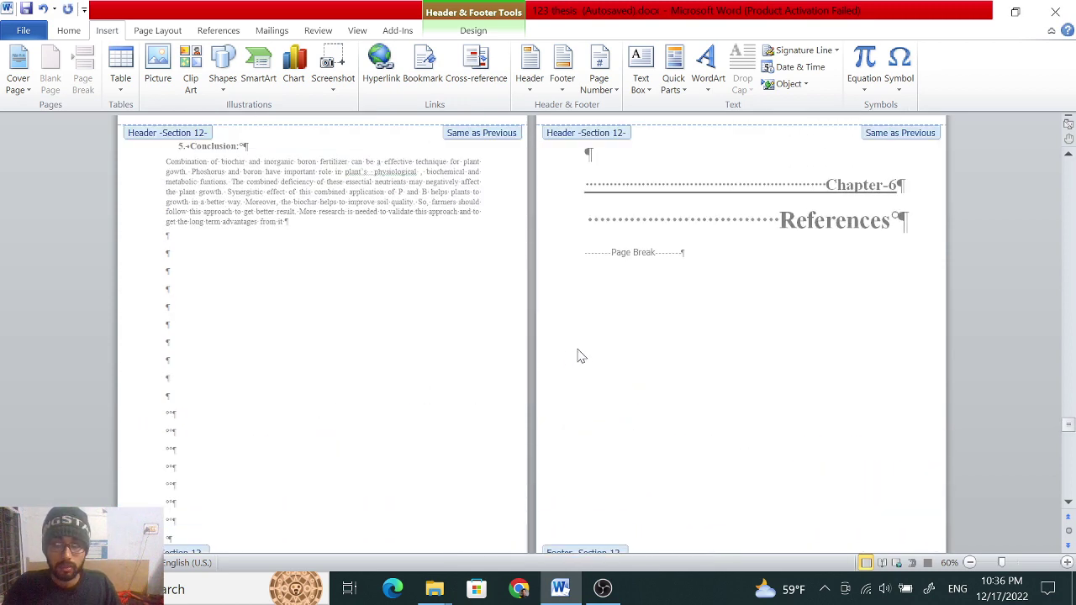
scroll(589, 353, "up", 1)
scroll(639, 340, "up", 2)
scroll(685, 331, "up", 3)
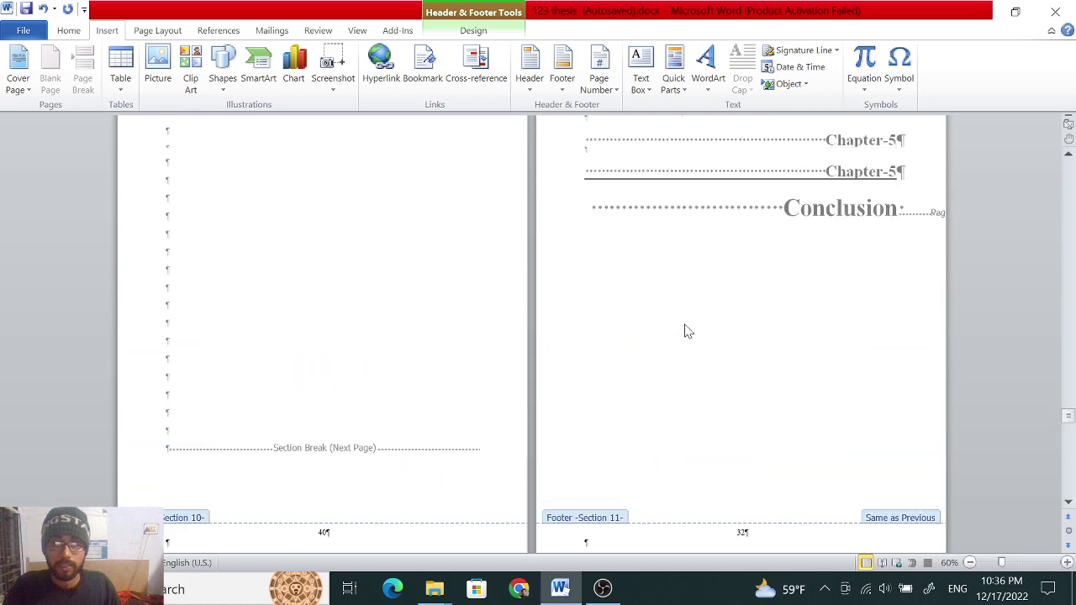
scroll(685, 331, "down", 3)
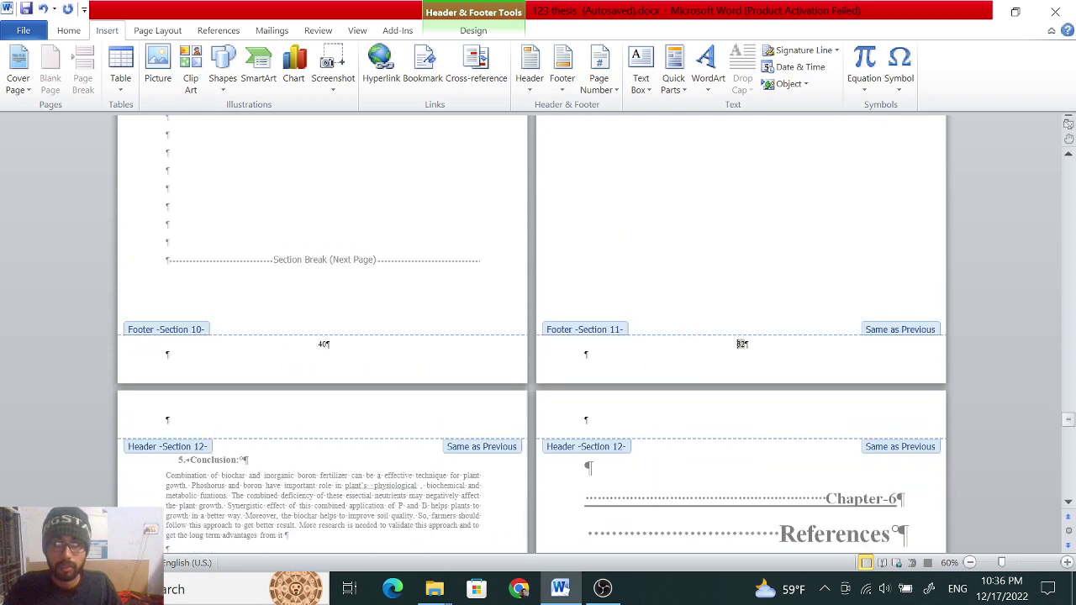
Unlink the Section 11 footer from the previous section and remove its page number
left_click(461, 34)
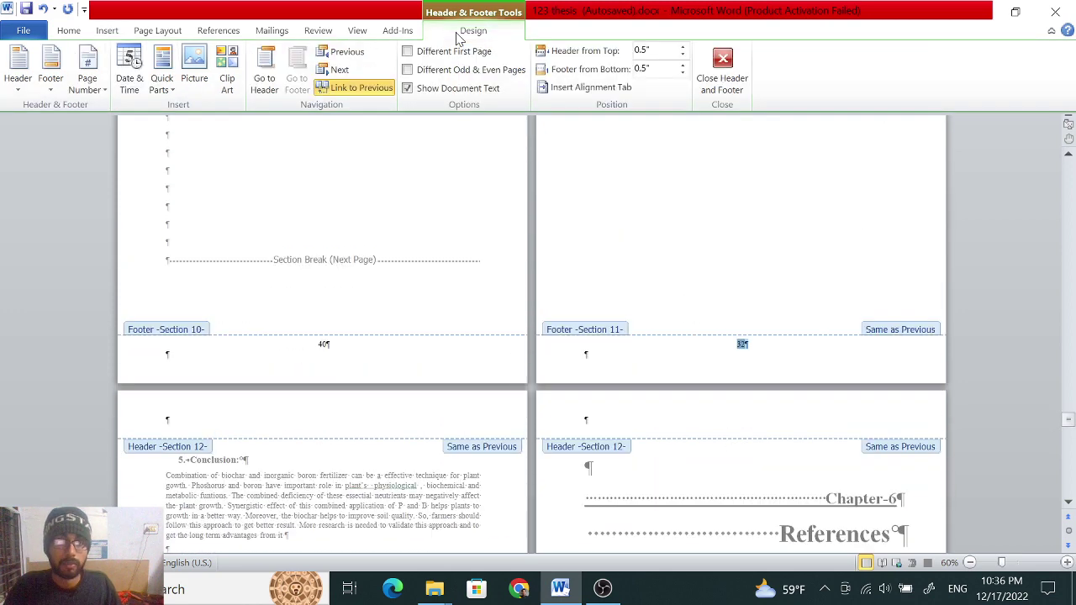
left_click(356, 91)
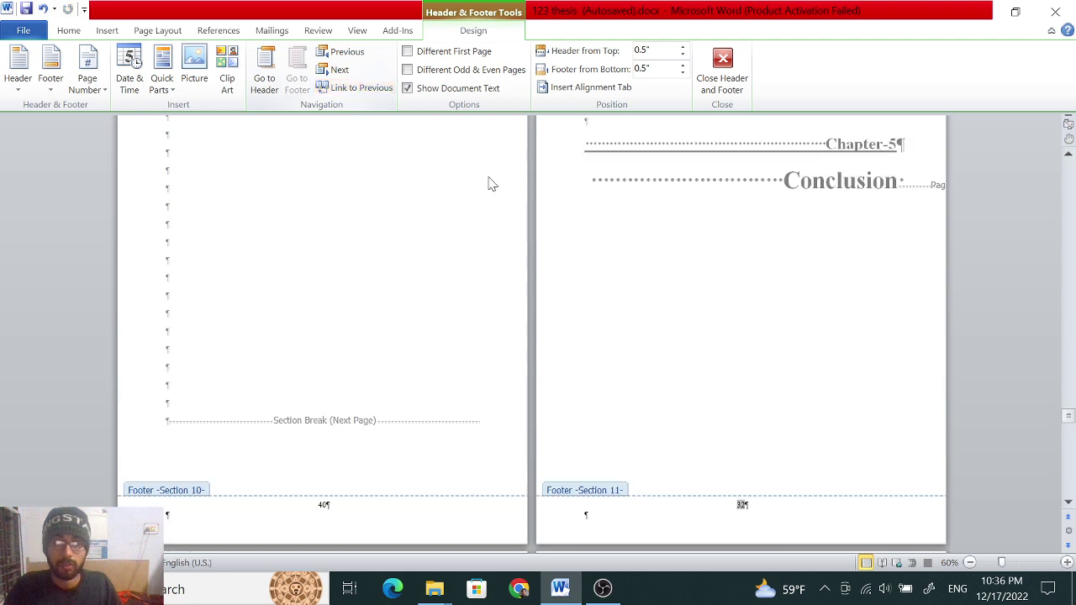
left_click(107, 30)
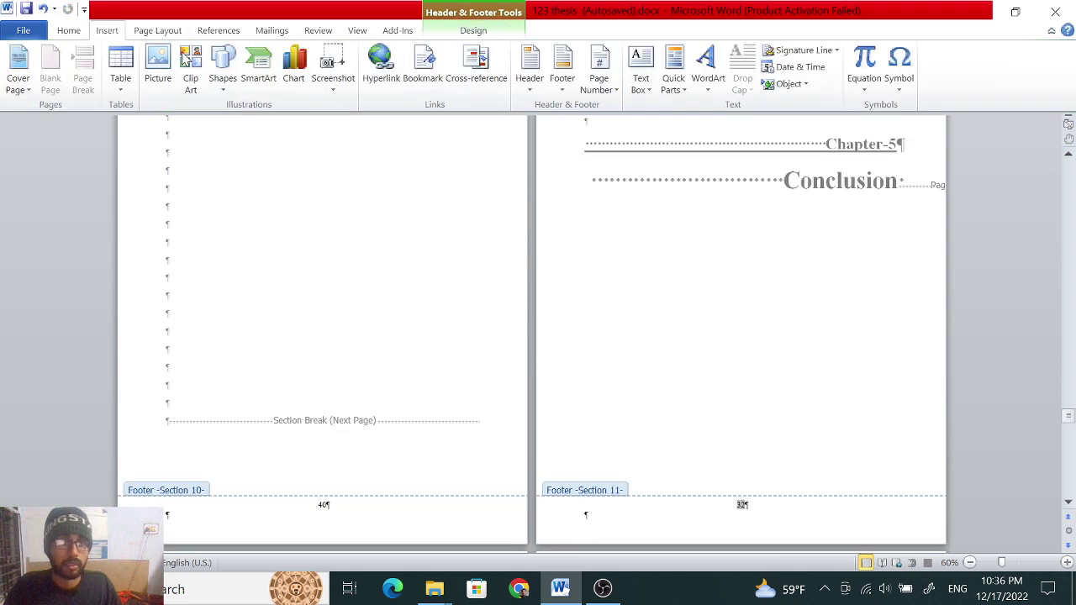
left_click(598, 79)
left_click(638, 200)
scroll(710, 281, "down", 2)
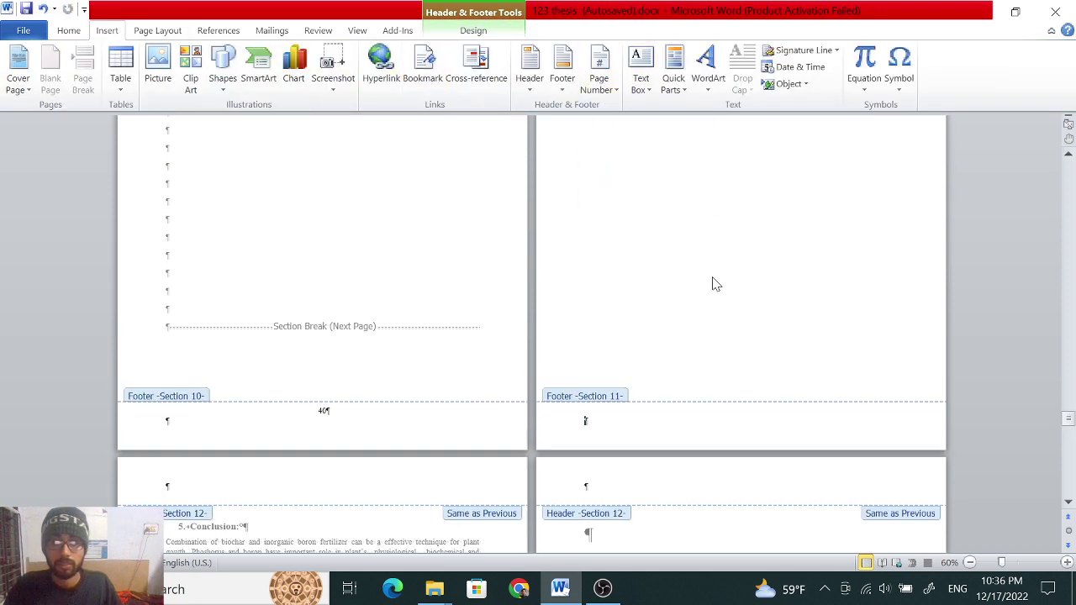
Close header and footer editing and place the cursor at the end of the Conclusion page
double_click(707, 192)
scroll(709, 187, "down", 10)
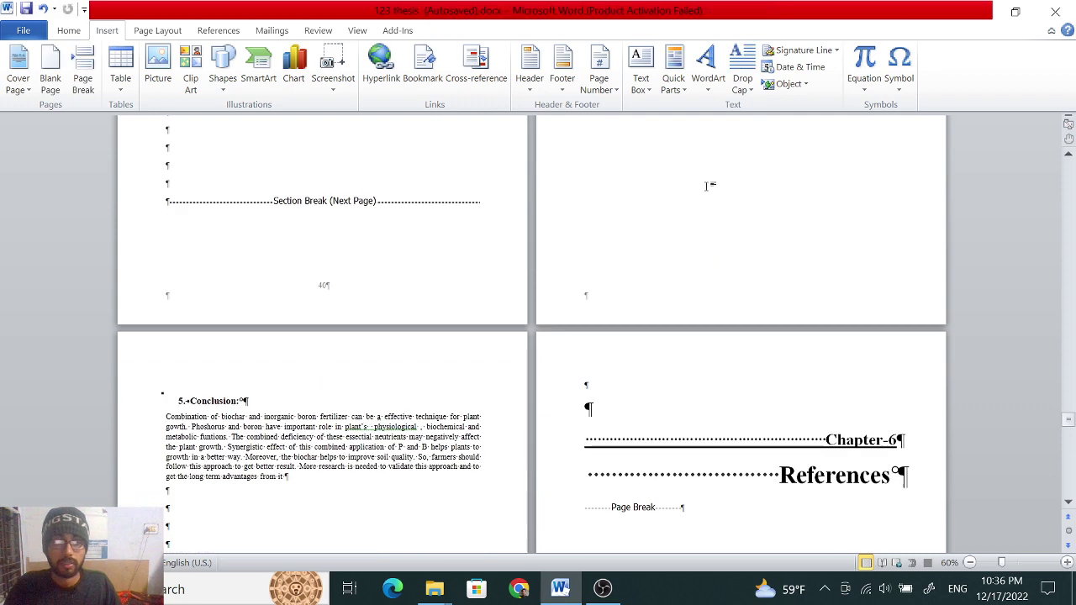
scroll(531, 332, "down", 3)
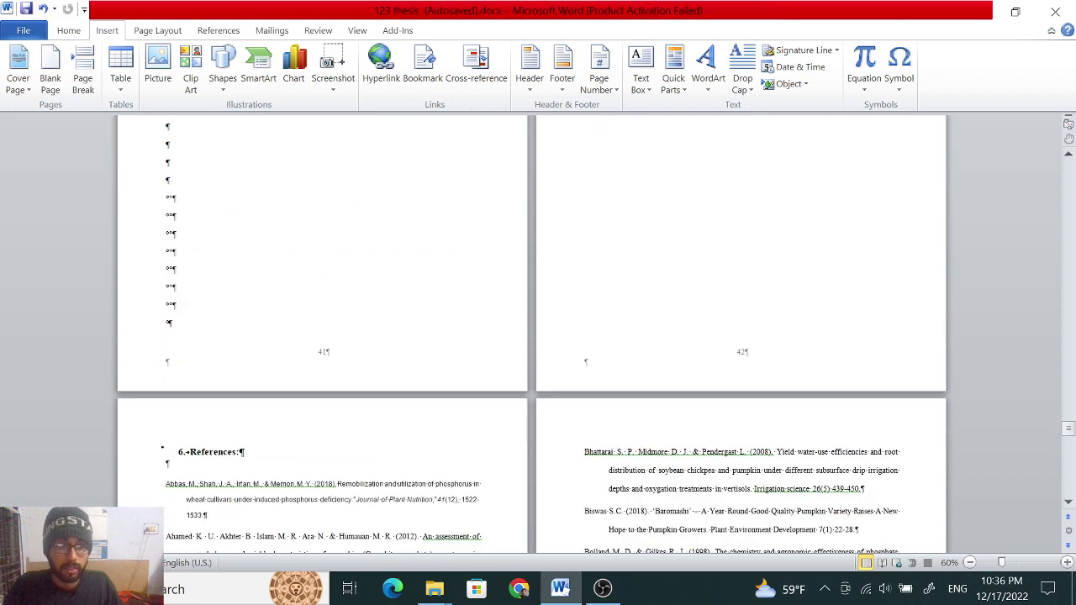
scroll(531, 332, "up", 4)
scroll(532, 332, "up", 3)
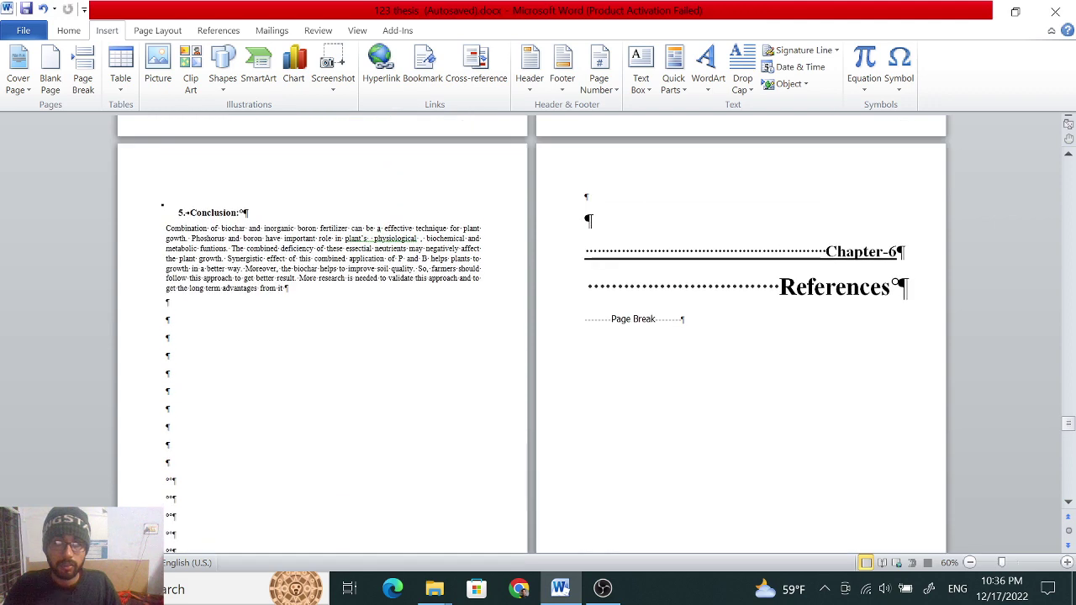
scroll(531, 332, "down", 5)
left_click(293, 350)
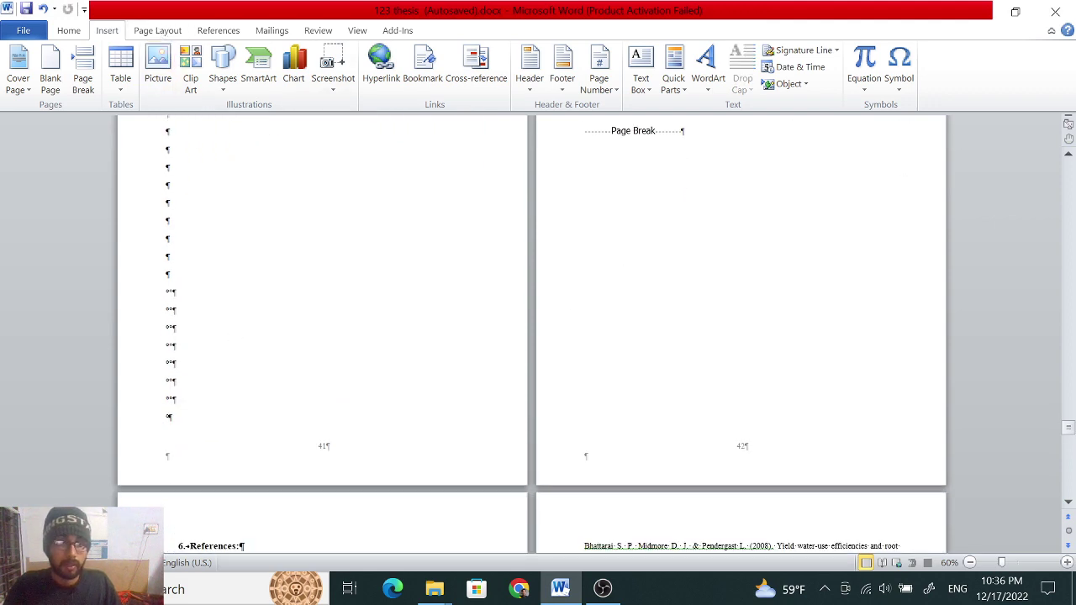
scroll(249, 371, "up", 4)
scroll(249, 371, "down", 3)
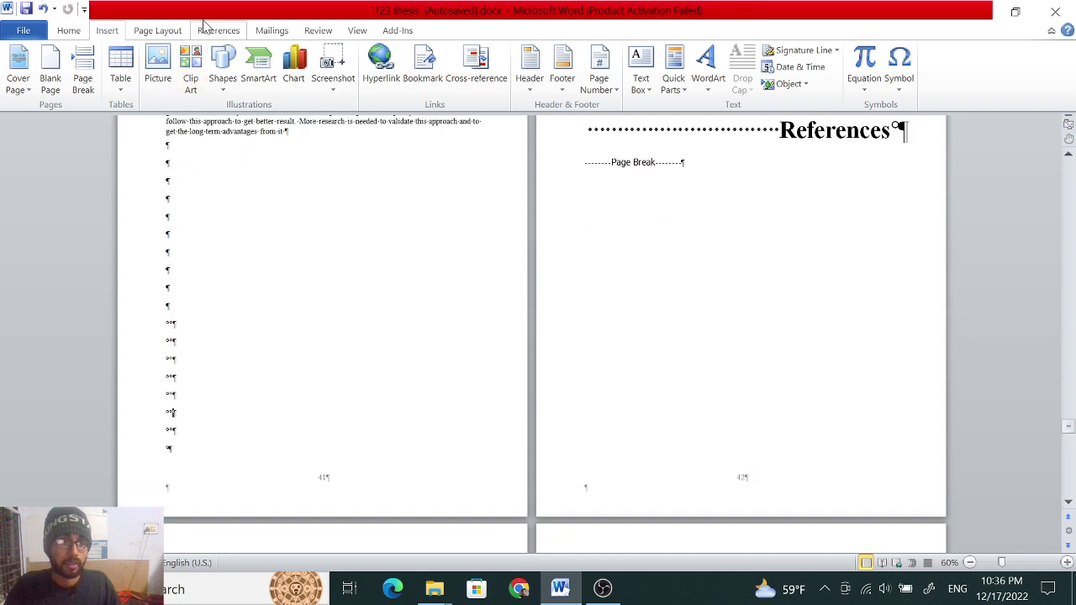
Insert a Next Page section break at the end of the Conclusion page
left_click(168, 32)
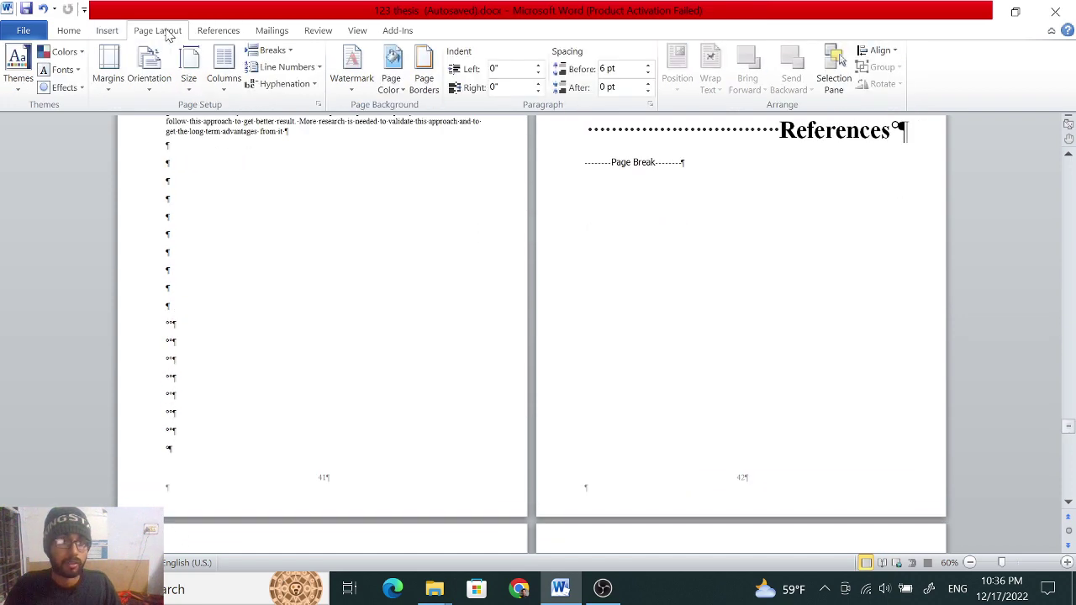
left_click(271, 51)
left_click(273, 250)
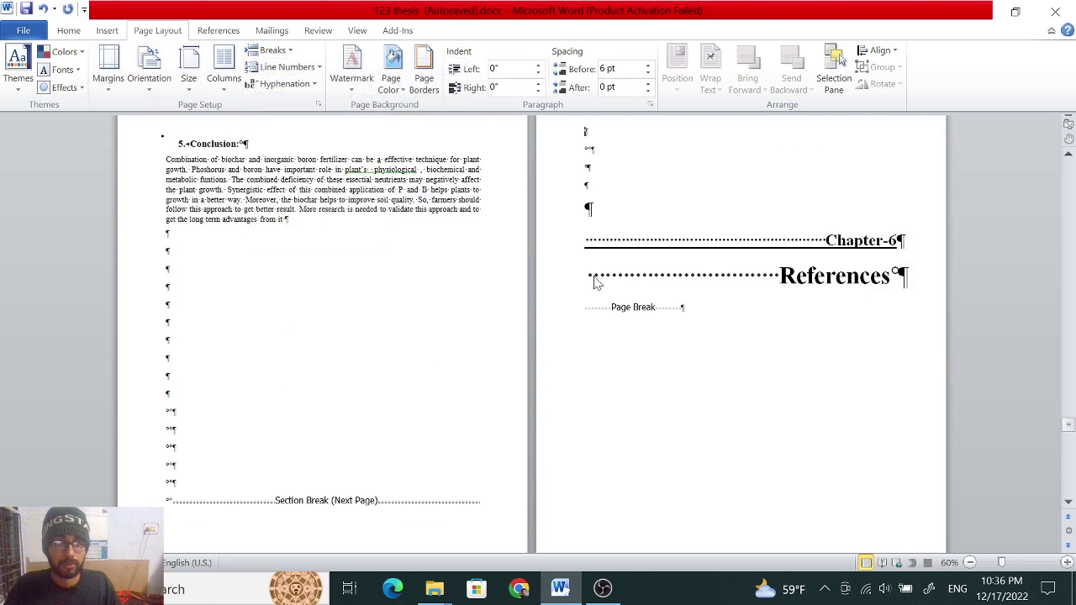
Add a Next Page section break after the Chapter-6 References title page and reopen the footer for editing
scroll(530, 336, "down", 3)
scroll(530, 336, "down", 3)
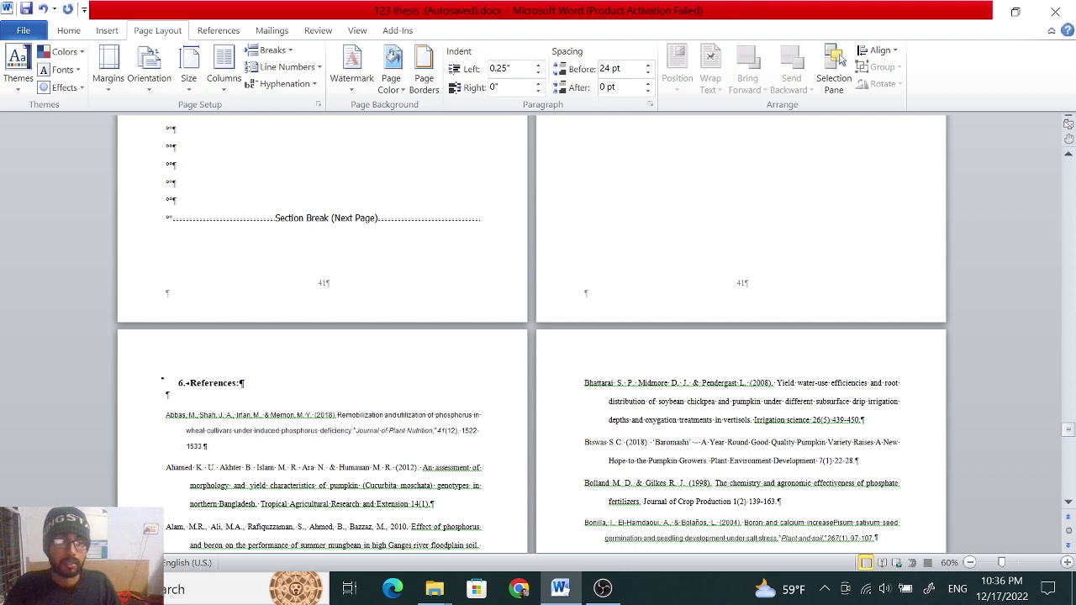
left_click(215, 30)
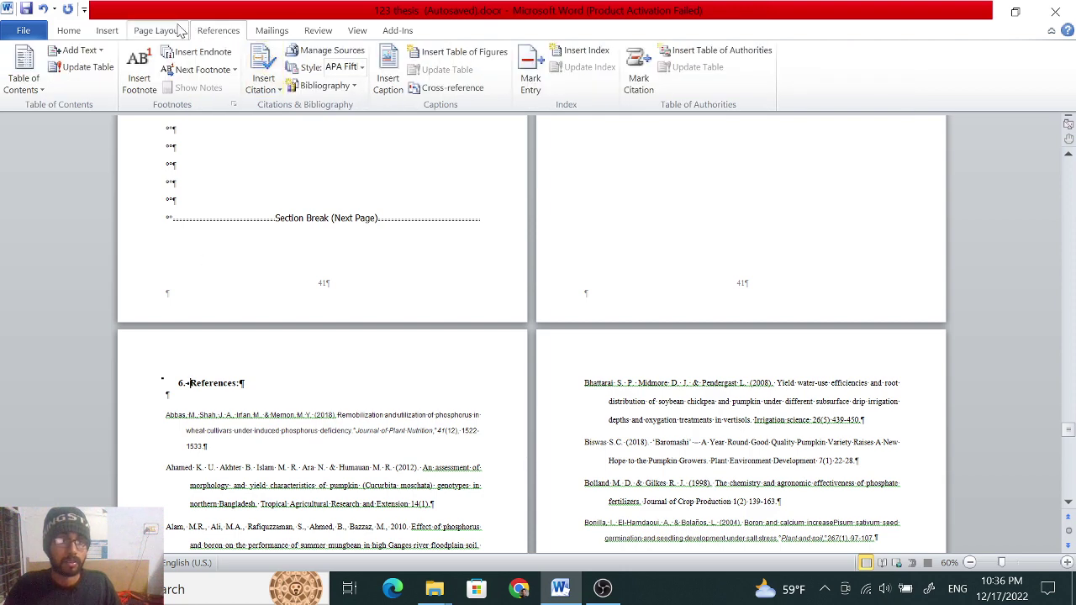
left_click(178, 30)
left_click(286, 51)
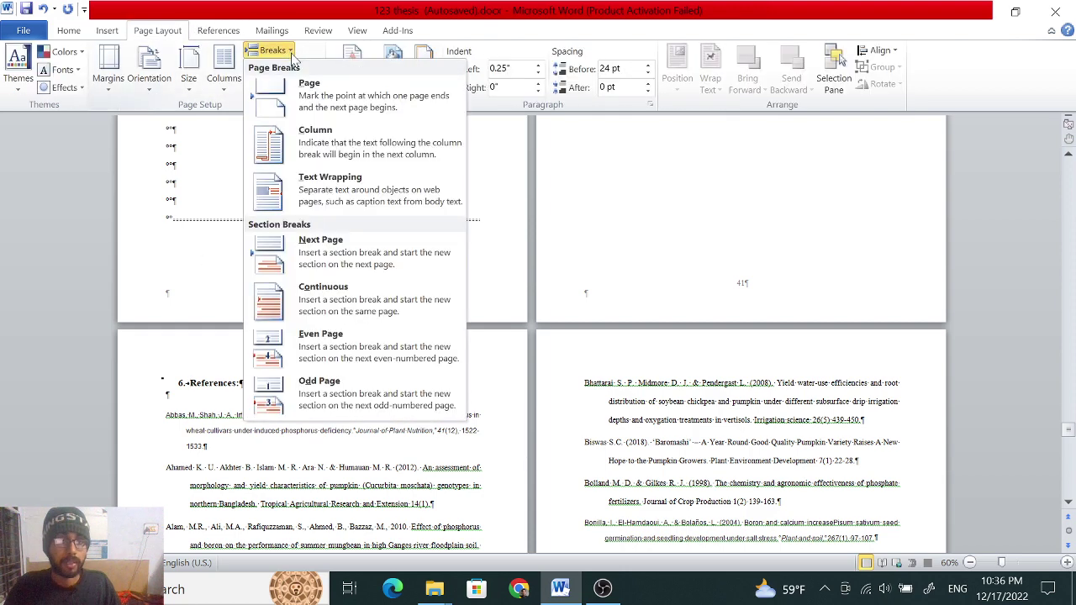
left_click(328, 250)
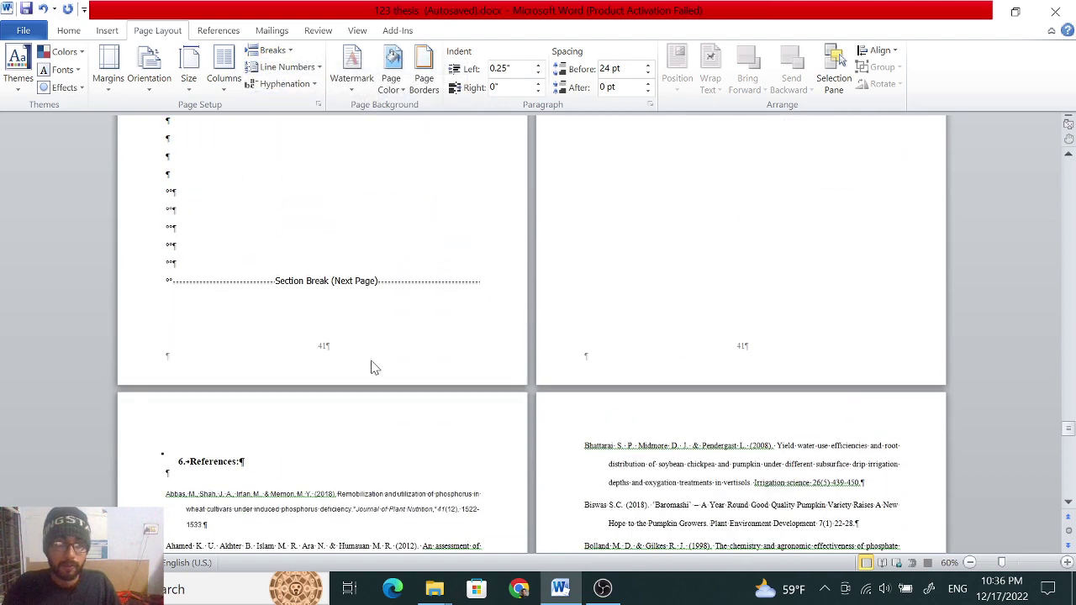
double_click(374, 367)
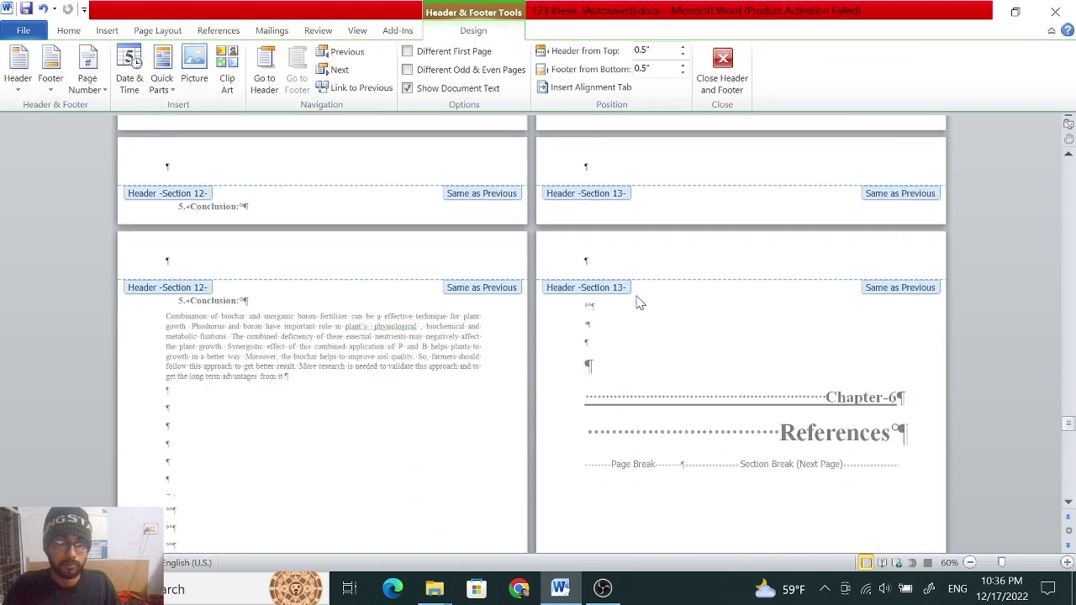
Turn off Link to Previous for the Section 14 footer under the References list
scroll(637, 302, "down", 3)
scroll(637, 303, "down", 3)
scroll(637, 302, "down", 5)
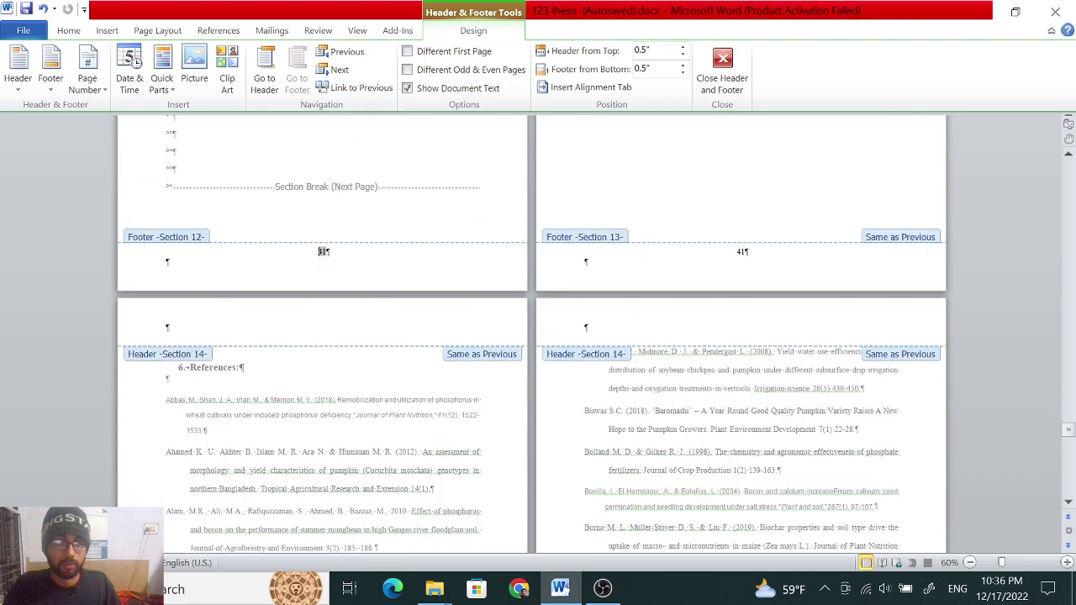
scroll(557, 255, "up", 3)
scroll(701, 270, "up", 2)
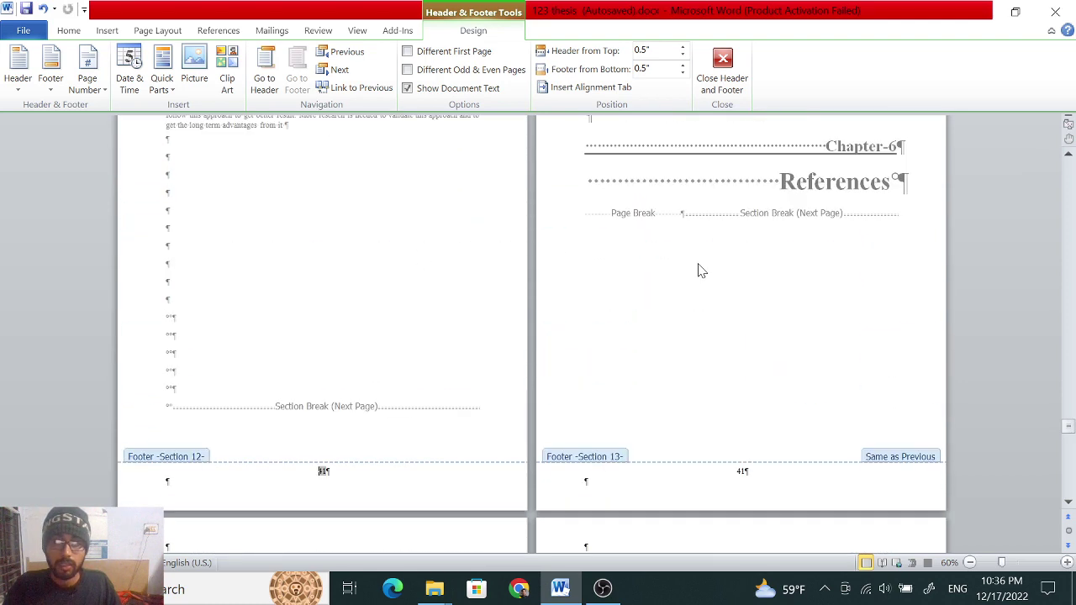
scroll(700, 270, "down", 1)
scroll(700, 270, "down", 3)
scroll(700, 270, "down", 6)
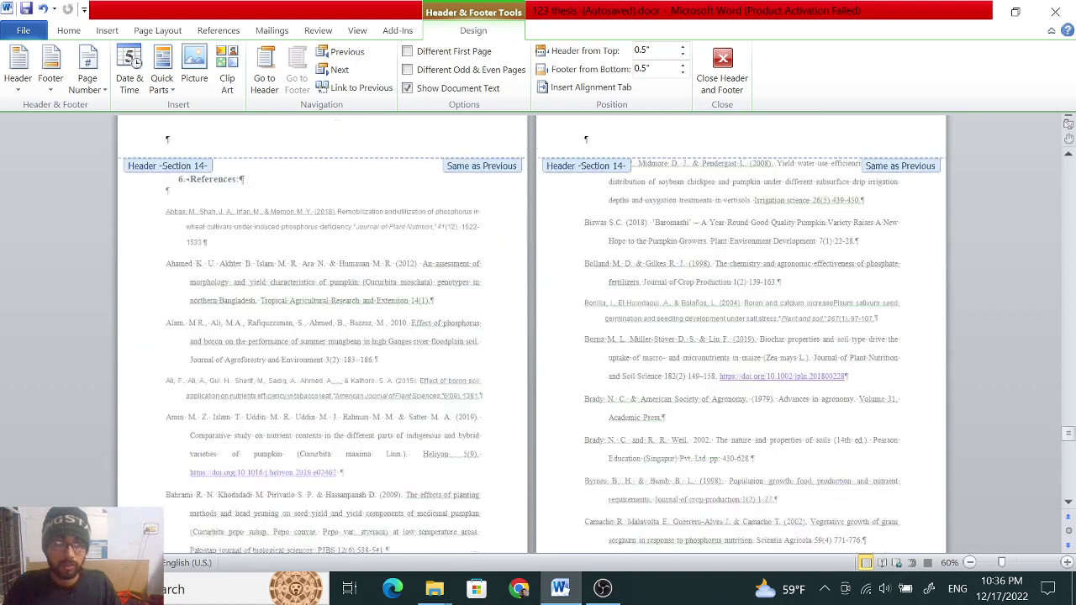
scroll(627, 276, "down", 4)
scroll(521, 328, "up", 4)
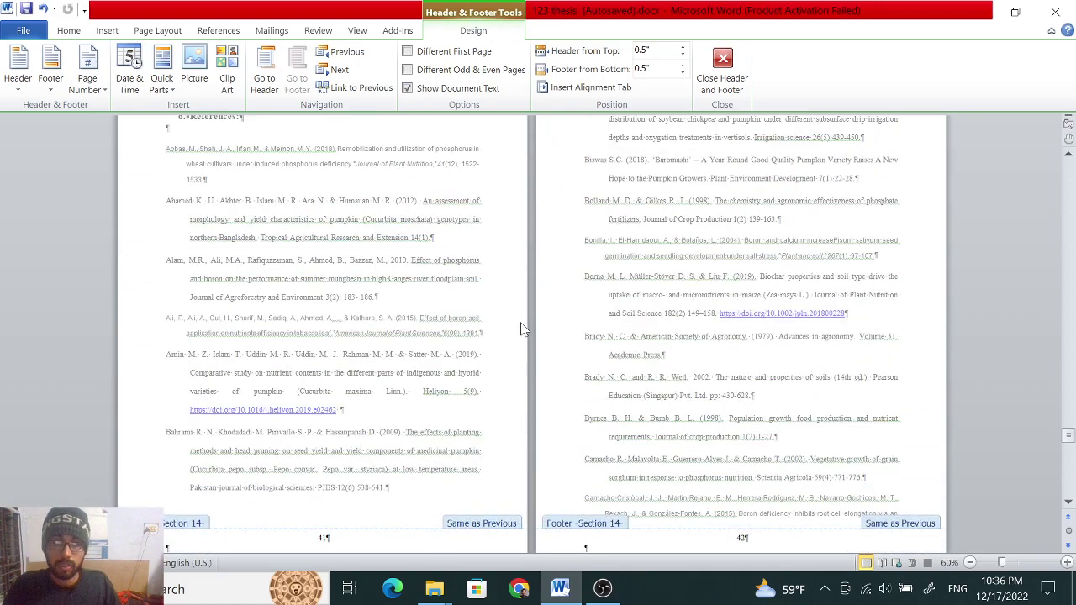
scroll(521, 324, "up", 4)
scroll(521, 319, "up", 3)
scroll(446, 295, "up", 5)
scroll(446, 296, "down", 6)
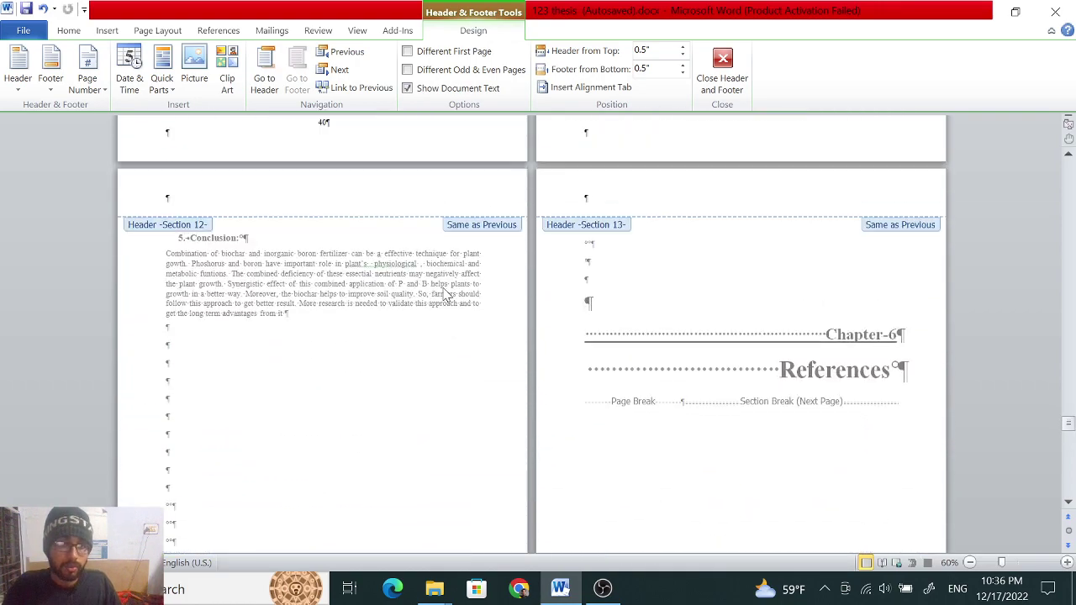
scroll(442, 293, "up", 6)
scroll(439, 291, "down", 4)
scroll(434, 291, "down", 8)
scroll(432, 291, "down", 5)
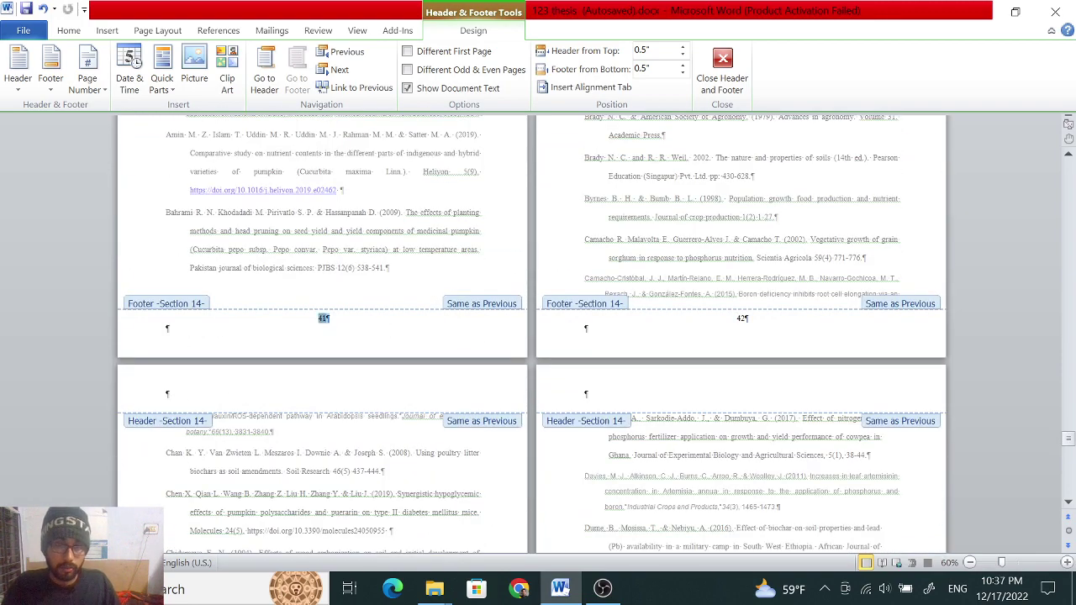
left_click(350, 89)
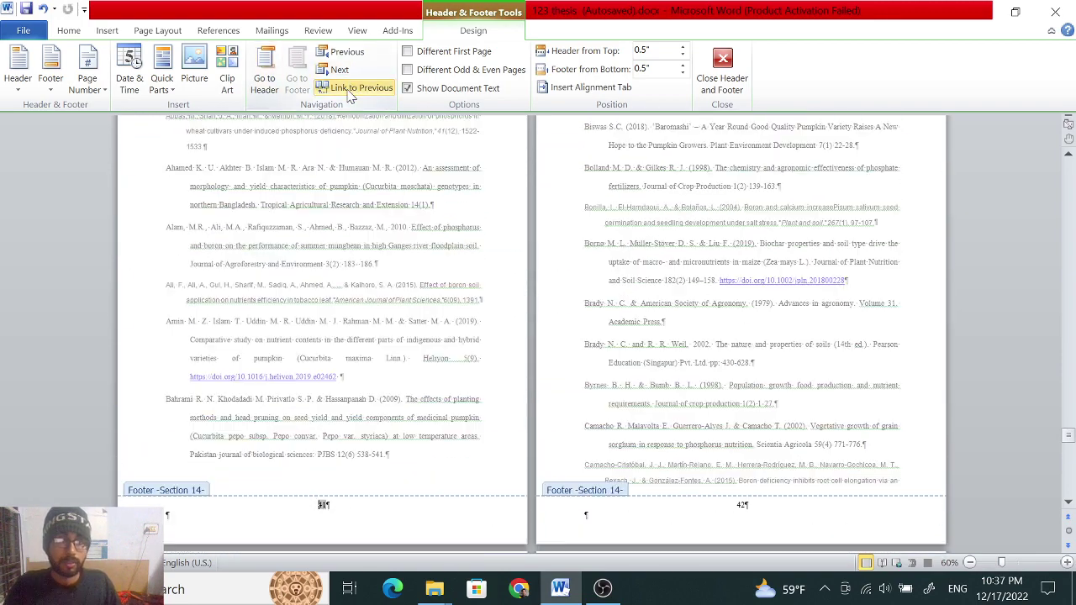
Format the Section 14 page numbers to start at 42
left_click(106, 30)
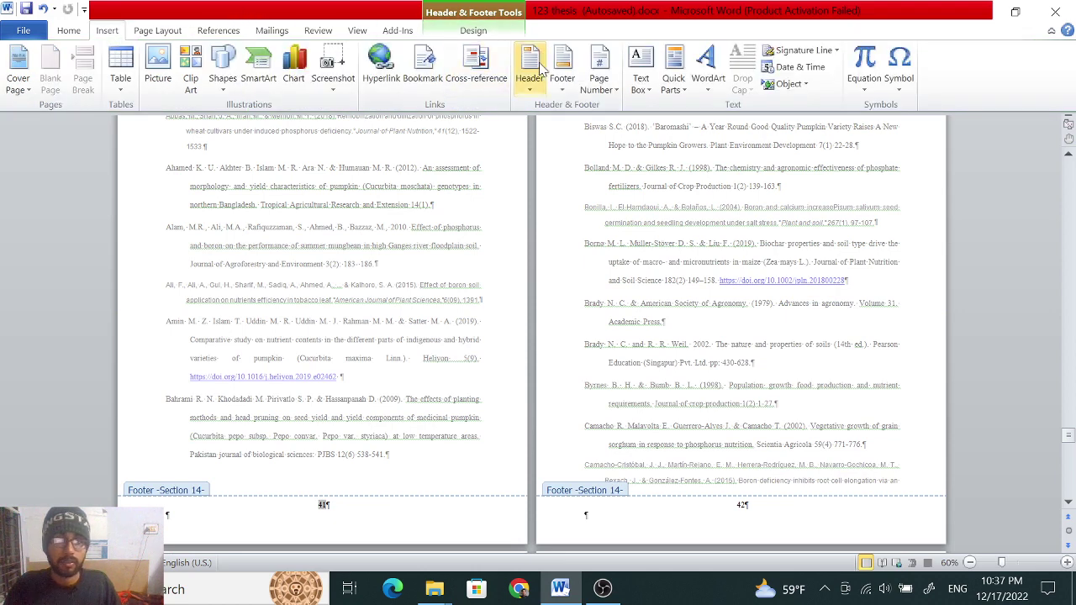
left_click(614, 87)
left_click(622, 184)
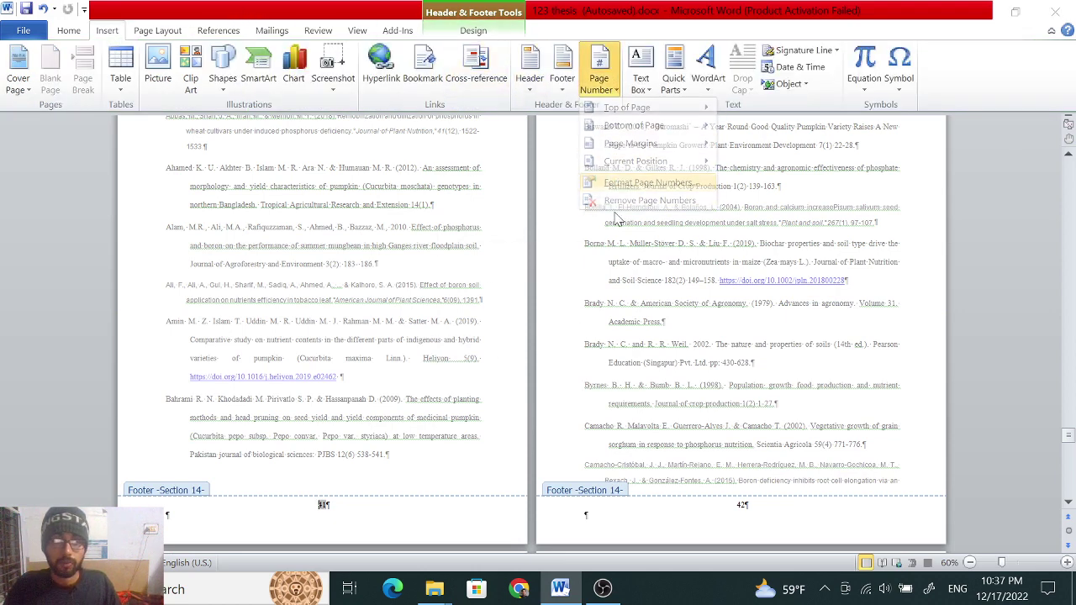
left_click(514, 337)
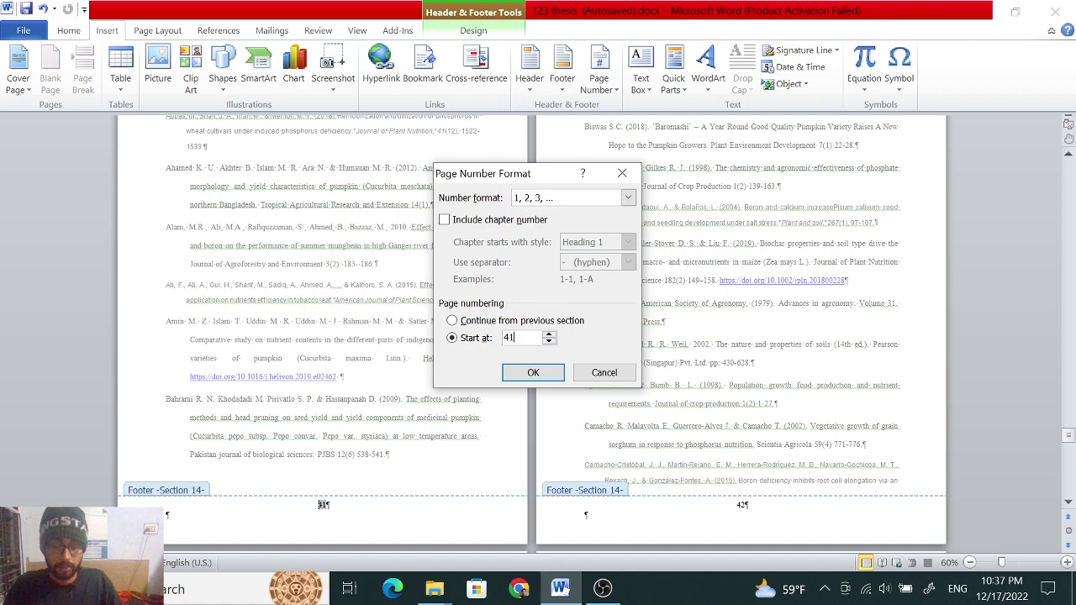
key("BackSpace")
type("2")
left_click(519, 372)
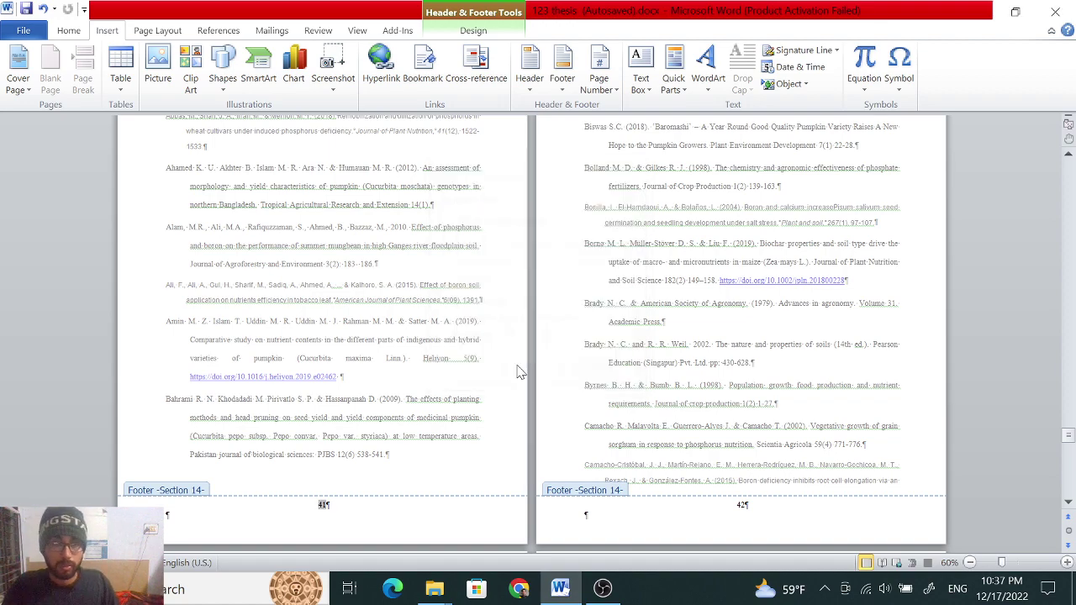
scroll(504, 336, "up", 1)
scroll(553, 303, "up", 2)
scroll(557, 302, "up", 2)
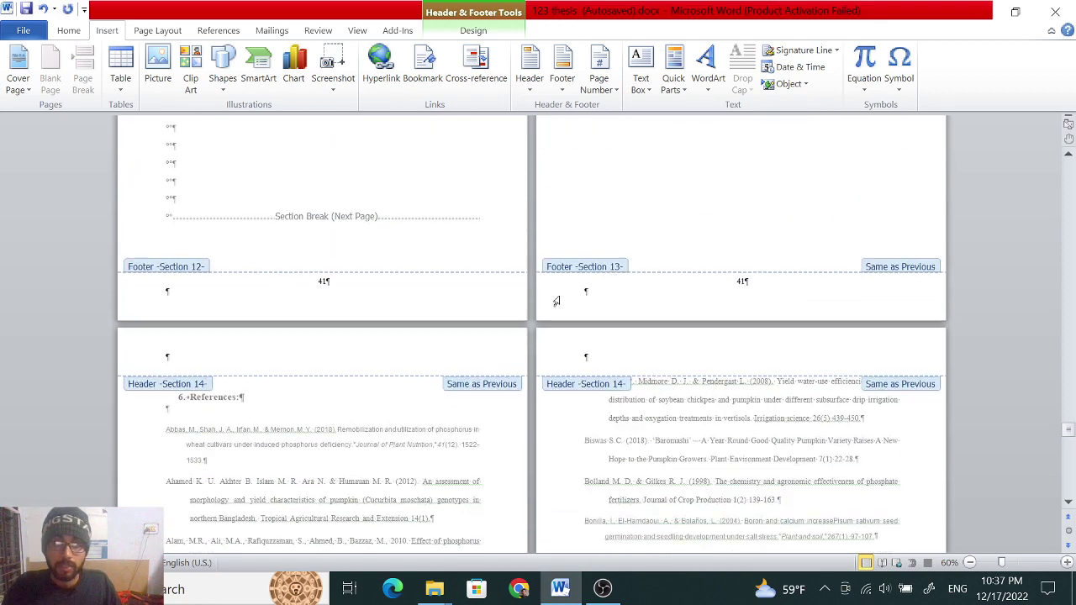
scroll(563, 303, "up", 1)
scroll(564, 303, "up", 4)
scroll(565, 304, "down", 3)
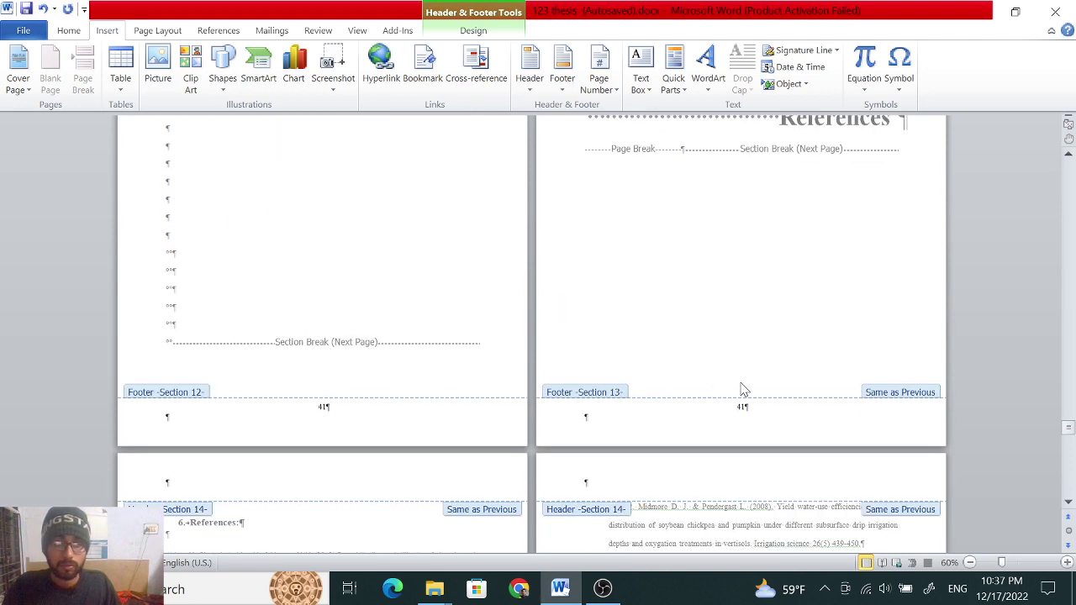
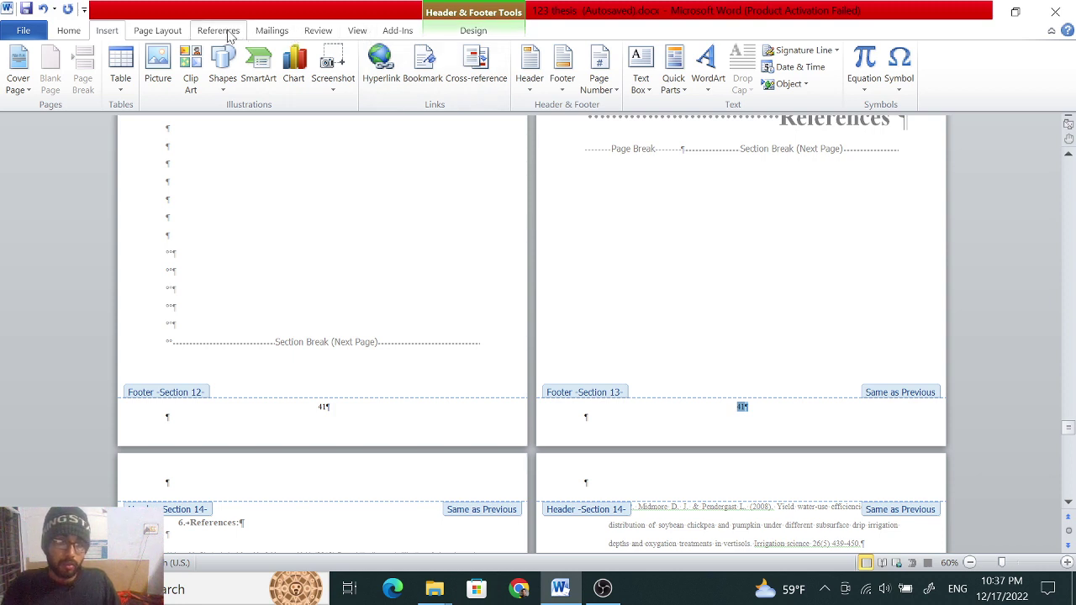
Turn off Link to Previous on the Section 13 footer, remove its page number, and close the footer
left_click(473, 32)
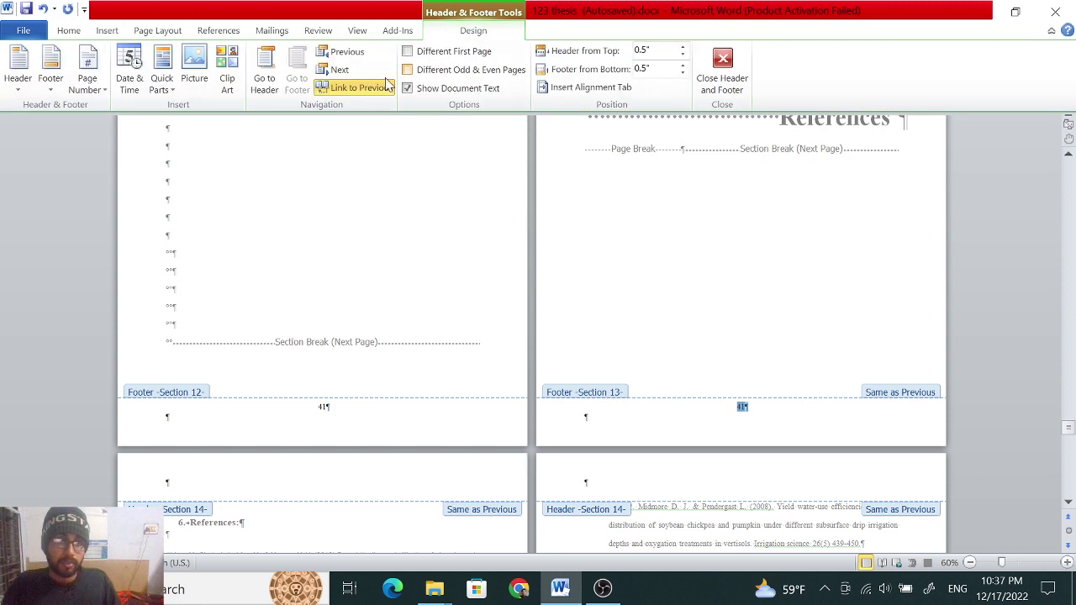
left_click(378, 89)
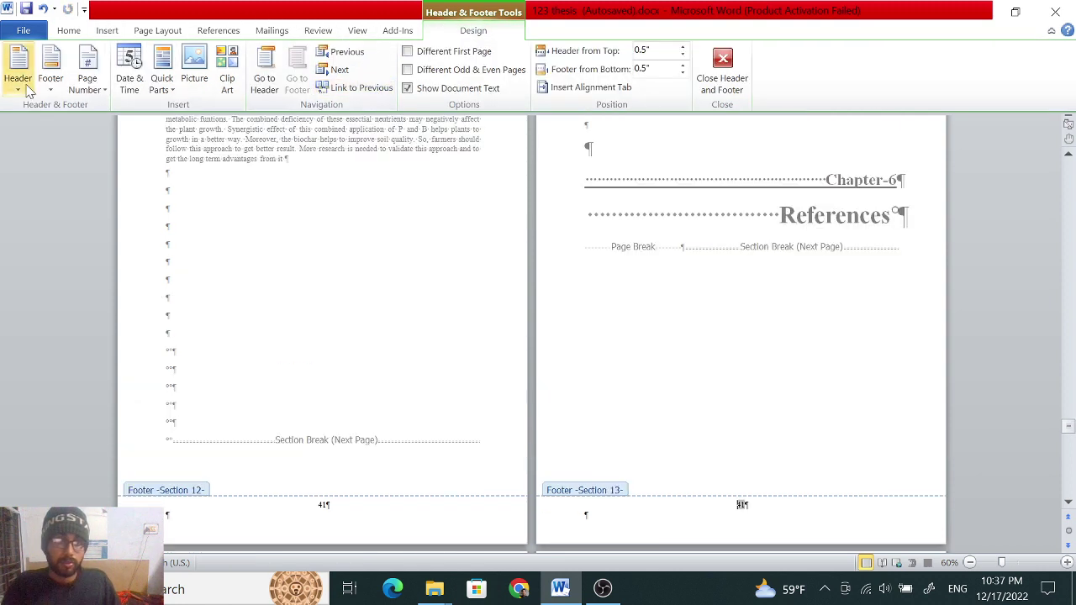
left_click(108, 31)
left_click(598, 72)
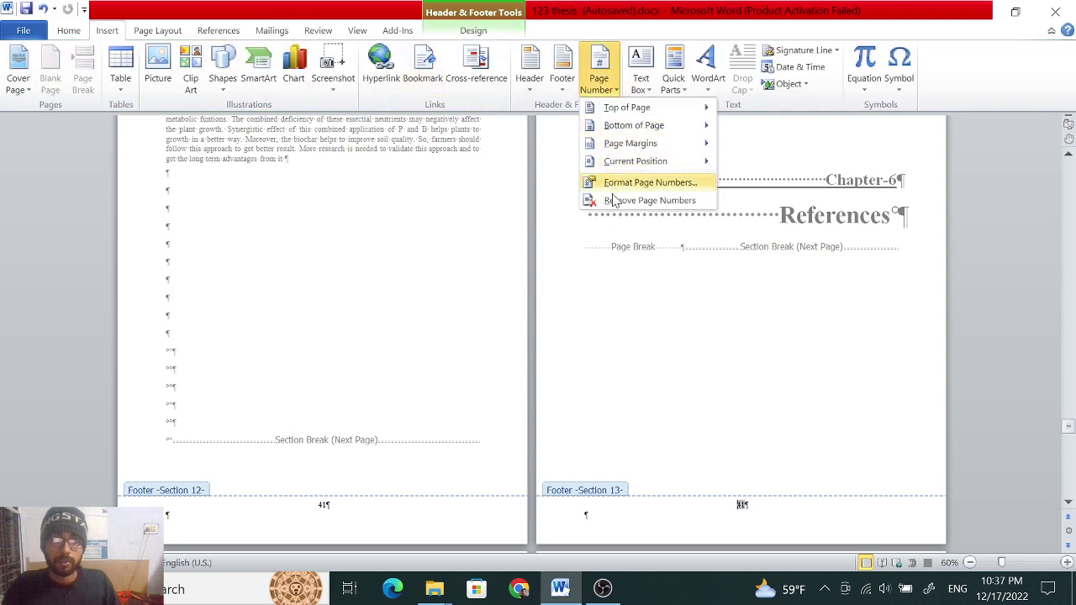
left_click(648, 200)
scroll(832, 336, "down", 2)
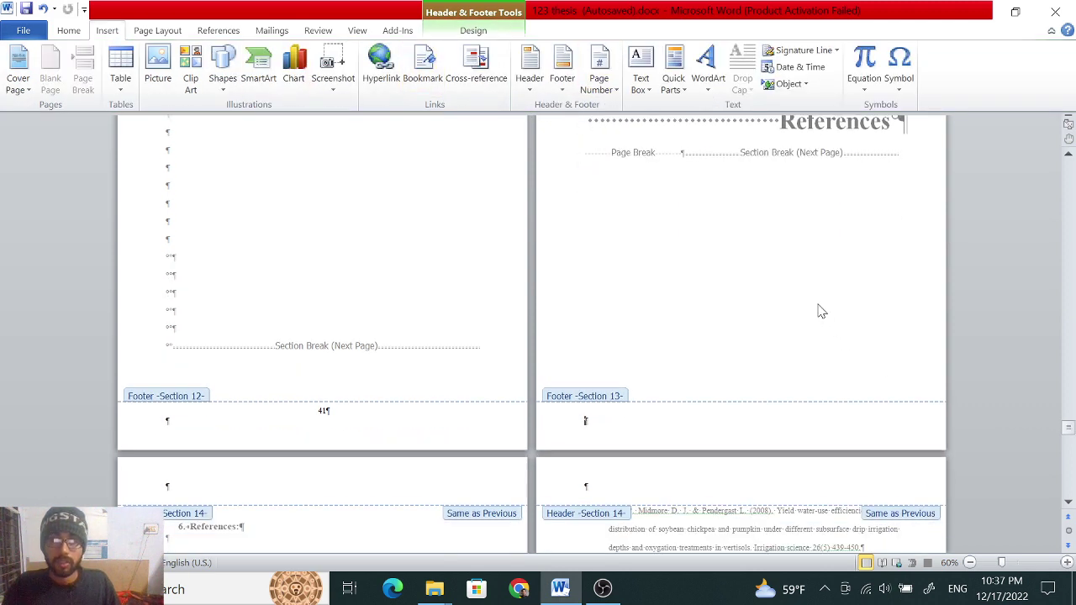
double_click(821, 311)
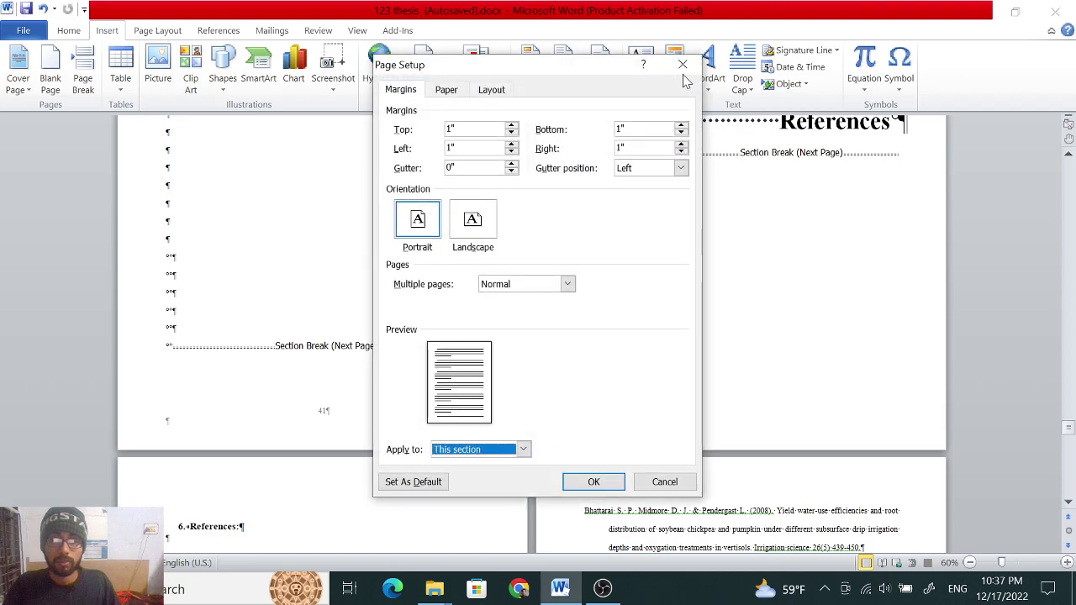
Close Page Setup without changes and scroll through the thesis pages
left_click(682, 64)
scroll(529, 336, "down", 7)
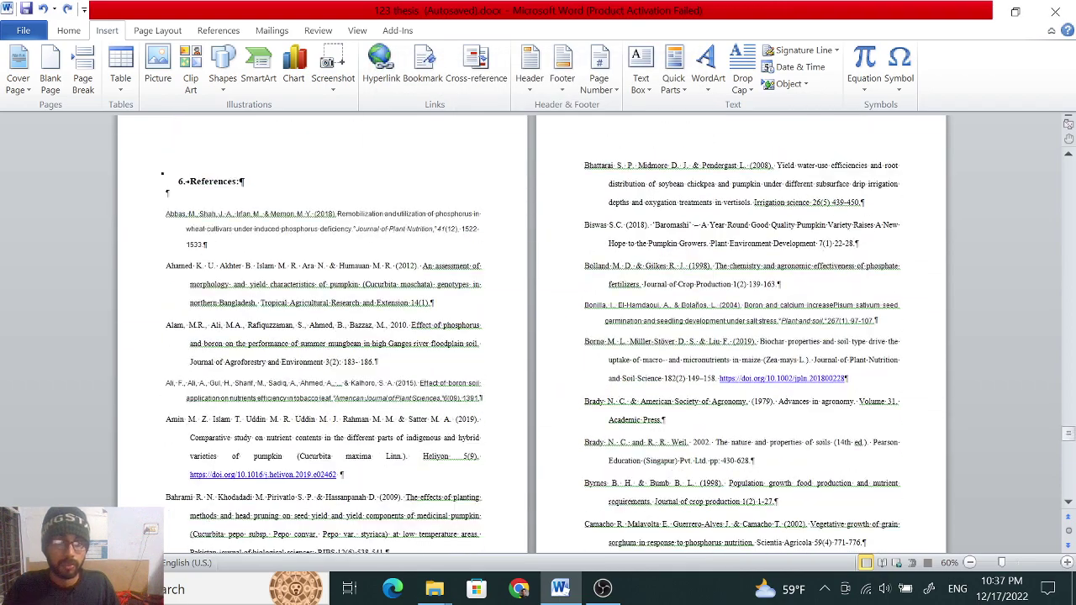
scroll(781, 262, "down", 5)
scroll(781, 262, "down", 5)
scroll(781, 261, "down", 5)
scroll(781, 261, "down", 4)
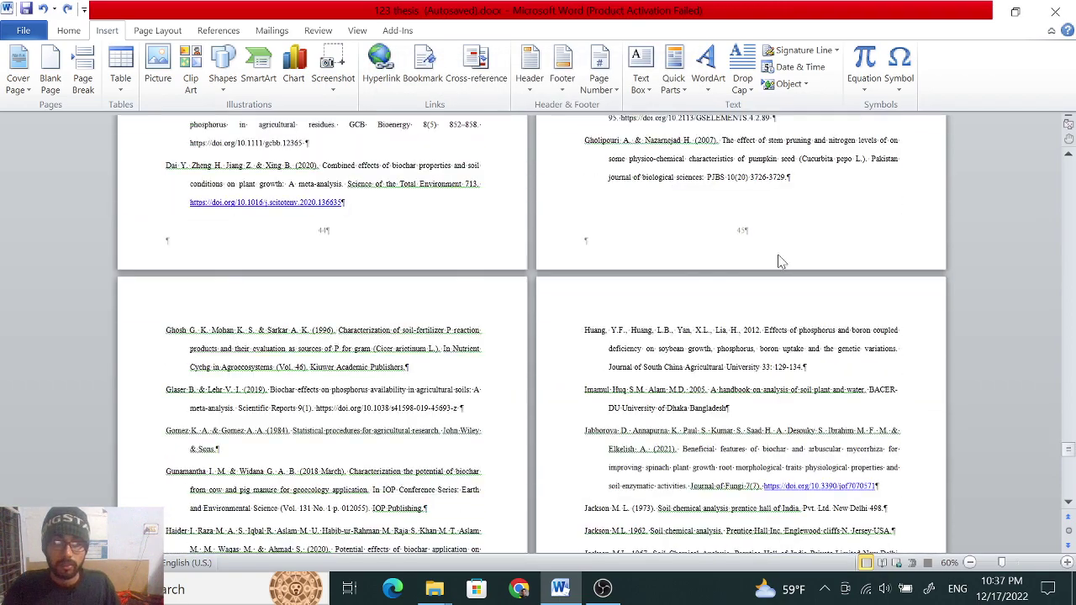
scroll(781, 261, "down", 5)
scroll(781, 261, "down", 5)
scroll(781, 262, "down", 5)
scroll(781, 262, "down", 5)
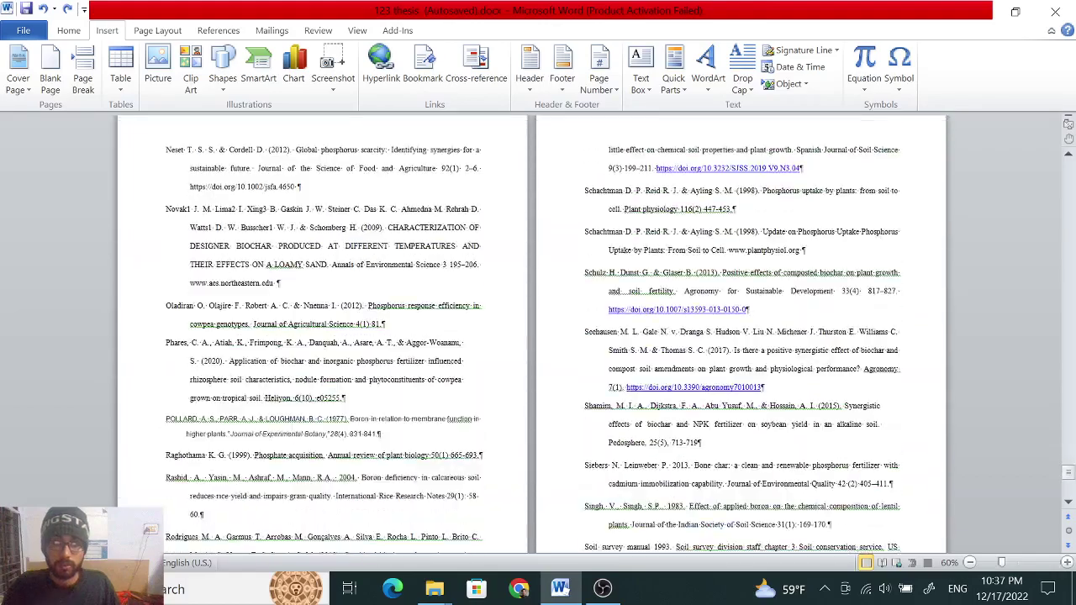
scroll(768, 270, "down", 3)
scroll(768, 271, "down", 5)
scroll(769, 271, "down", 5)
scroll(768, 271, "down", 4)
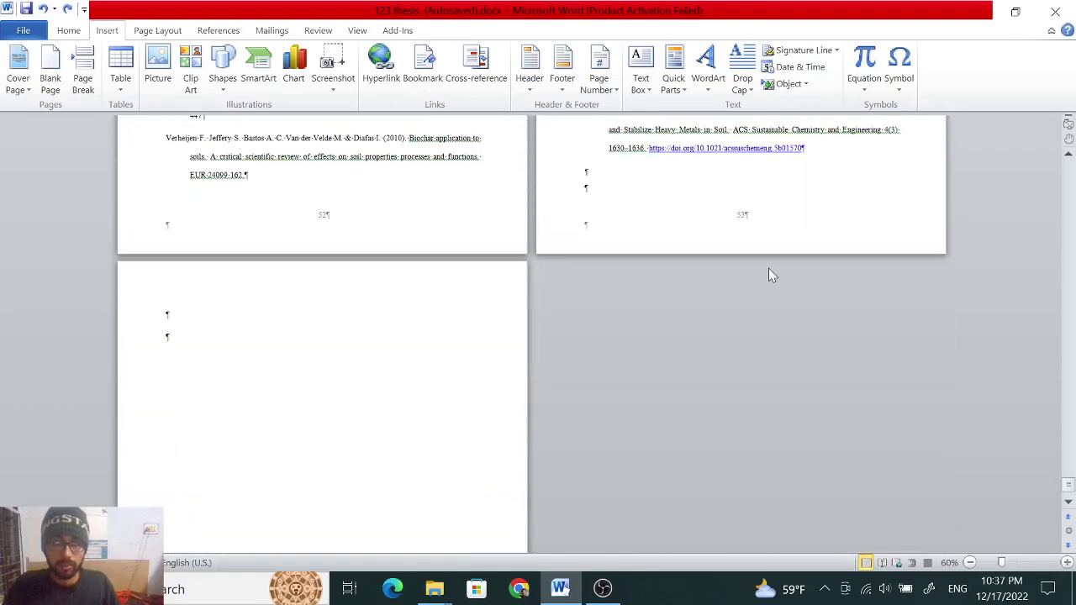
scroll(769, 276, "down", 3)
scroll(769, 276, "up", 5)
scroll(531, 336, "up", 3)
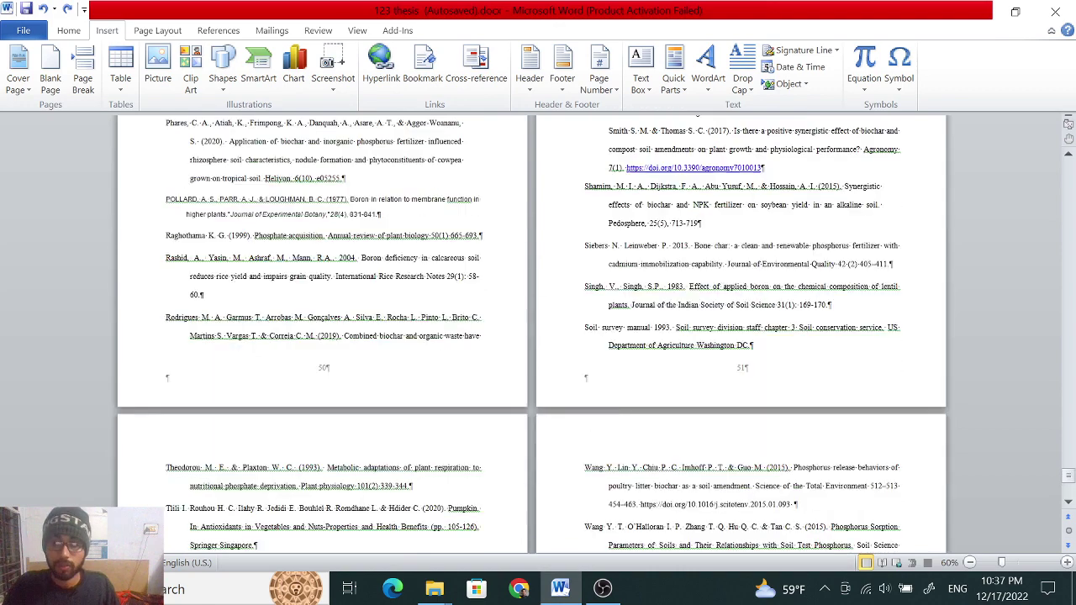
scroll(532, 337, "up", 2)
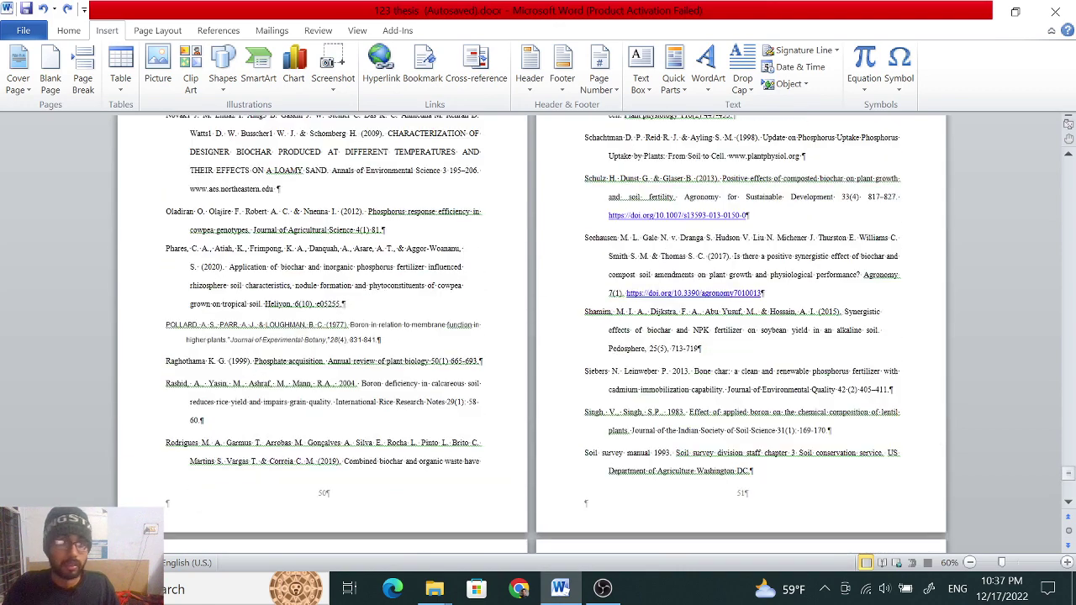
Hide formatting marks with Ctrl+Shift+8 and scroll to the Chapter-1 Introduction divider page
left_click(69, 31)
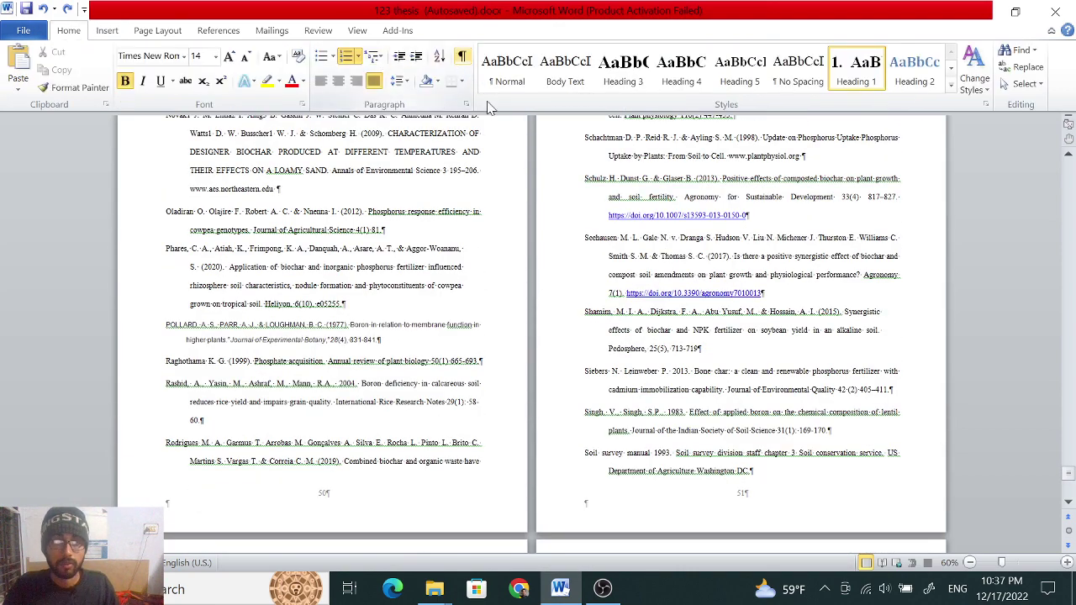
key("ctrl+shift+8")
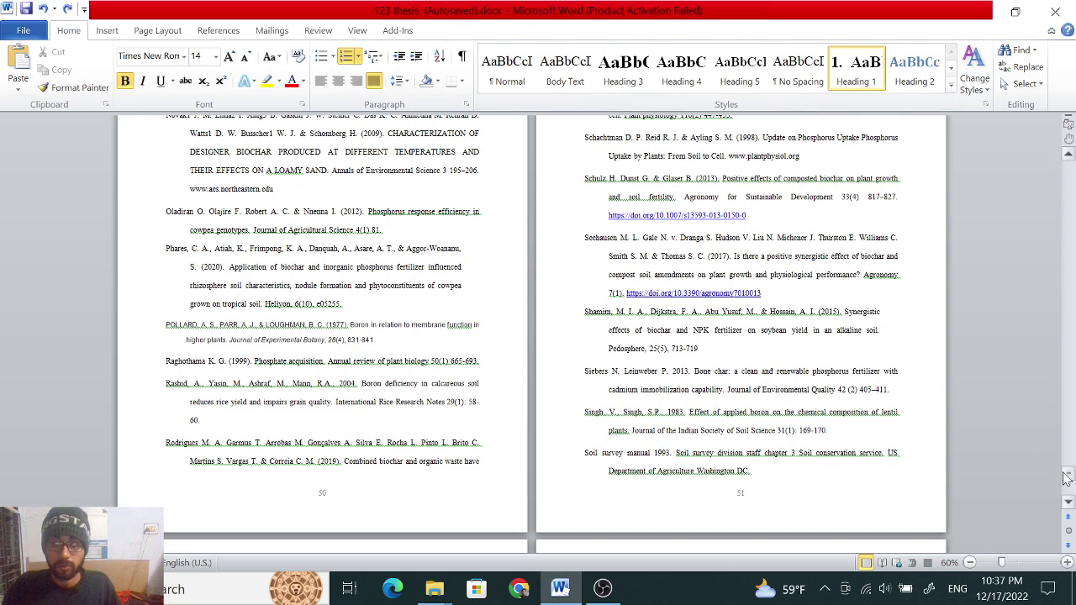
left_click_drag(1068, 473, 1069, 183)
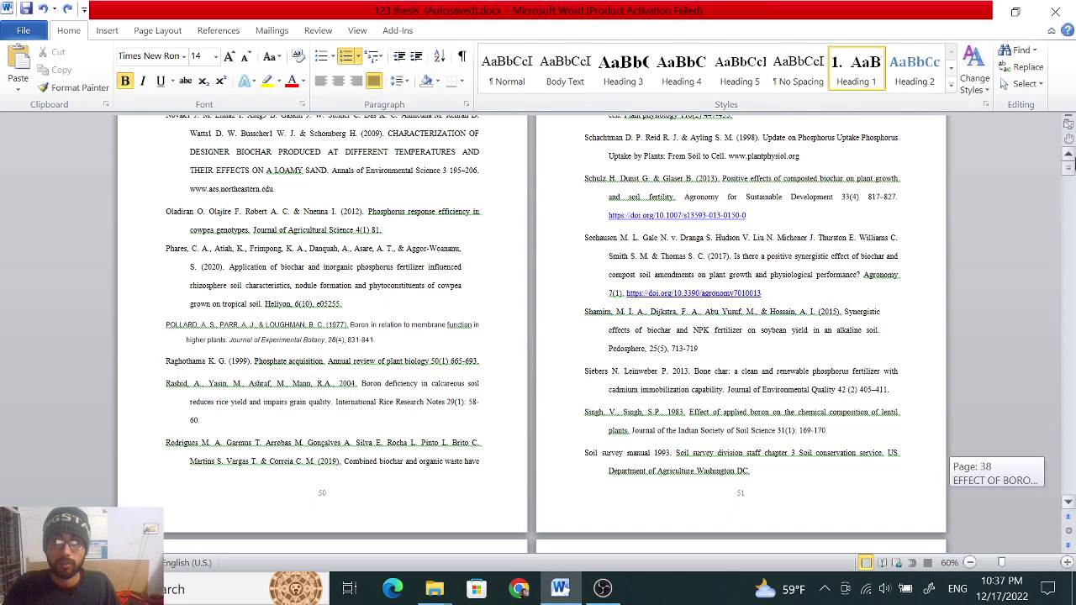
scroll(751, 217, "down", 6)
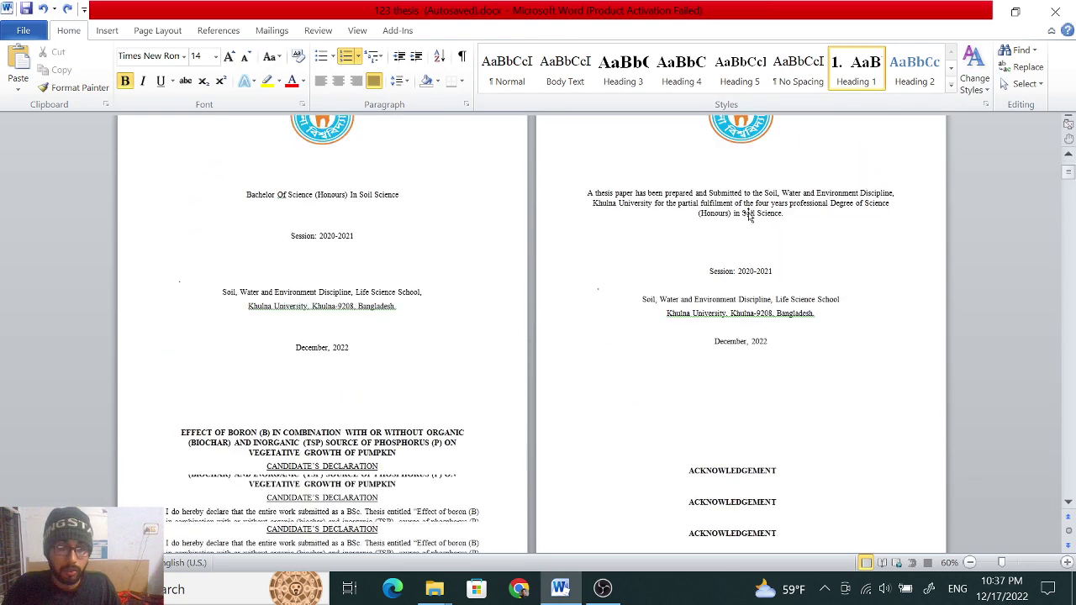
scroll(751, 217, "down", 3)
scroll(672, 249, "down", 2)
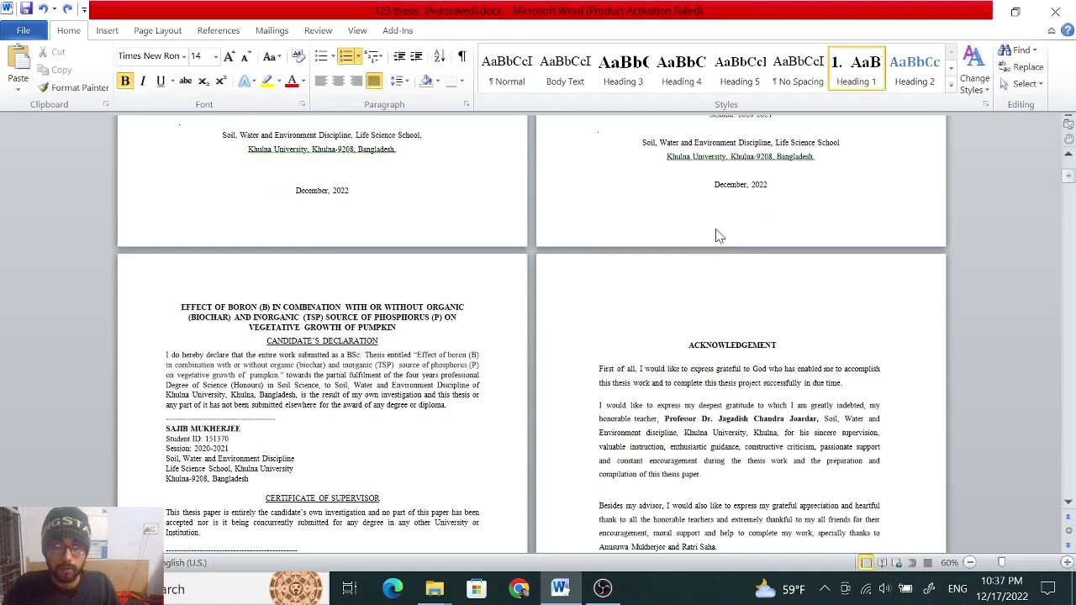
scroll(731, 218, "down", 2)
scroll(731, 218, "down", 2)
scroll(731, 218, "down", 3)
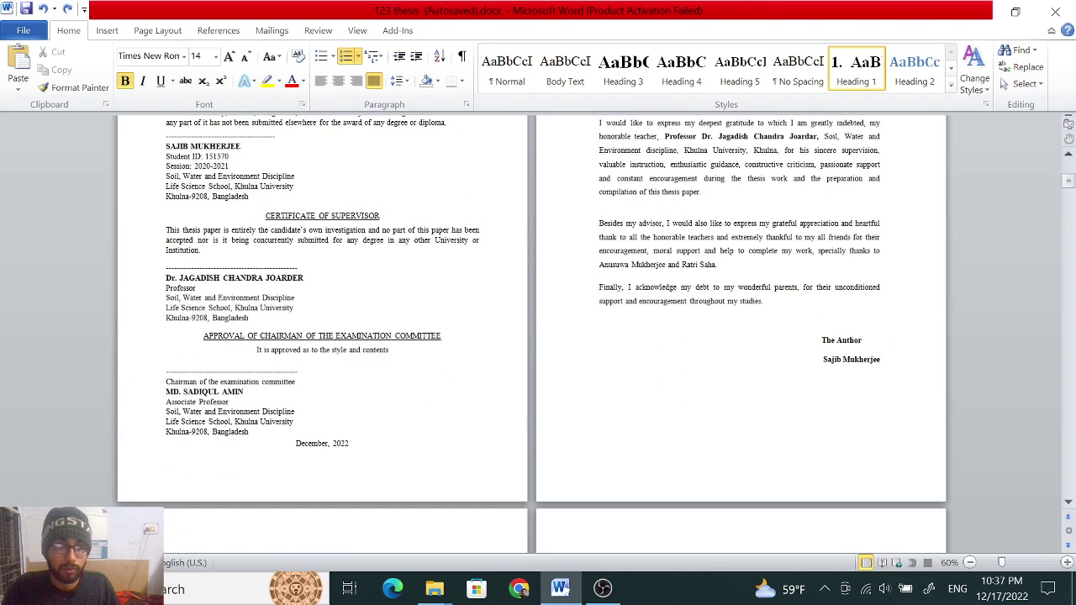
scroll(368, 279, "down", 2)
scroll(367, 278, "down", 3)
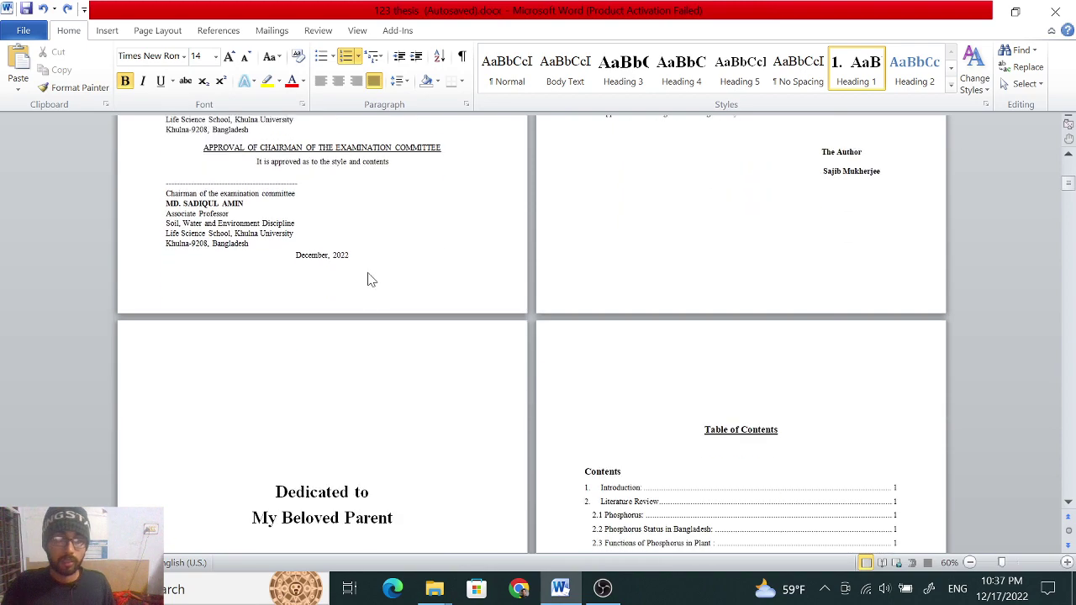
scroll(367, 278, "down", 3)
scroll(367, 279, "down", 4)
scroll(379, 264, "down", 3)
scroll(384, 267, "down", 4)
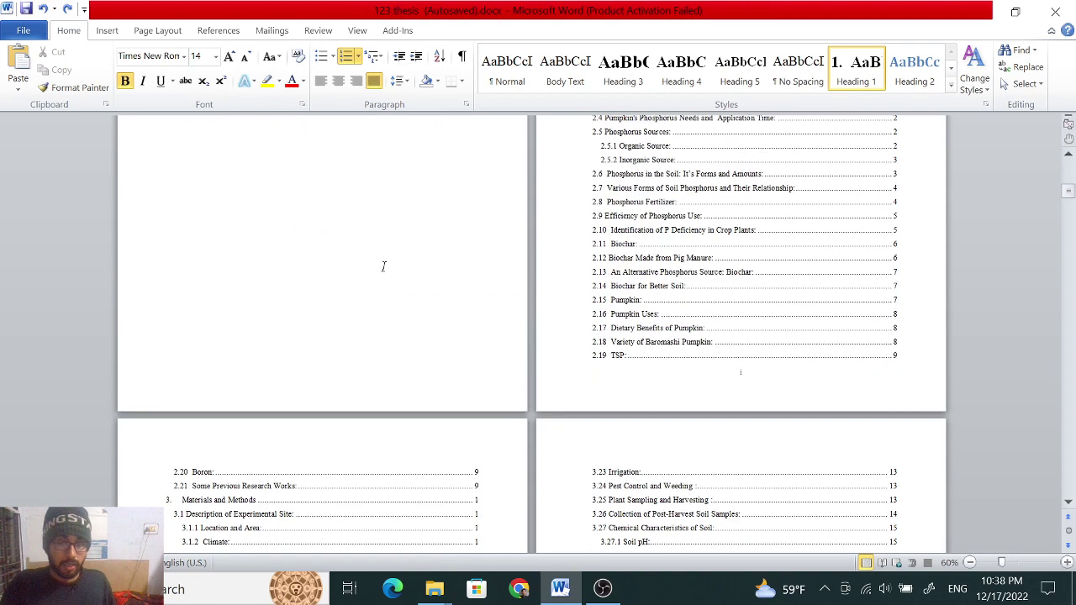
scroll(627, 308, "down", 3)
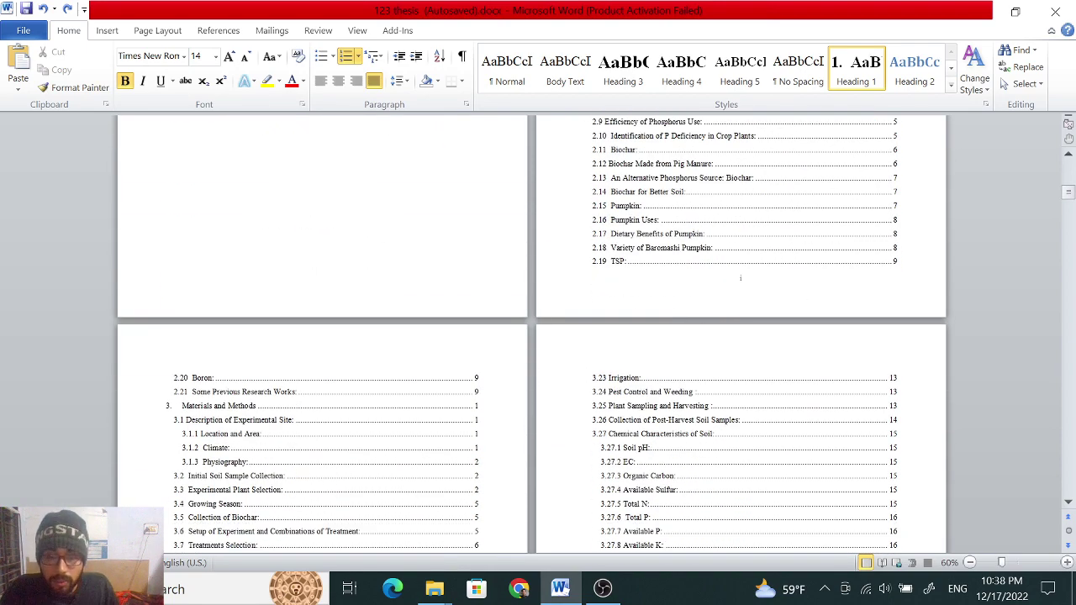
scroll(626, 308, "up", 3)
scroll(948, 374, "down", 6)
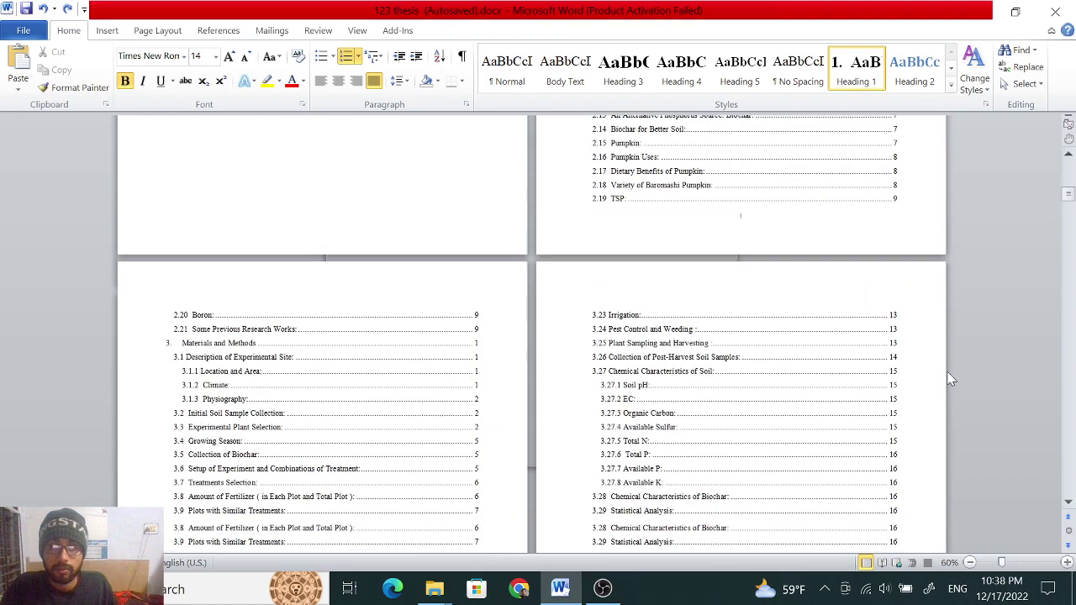
scroll(948, 375, "down", 4)
scroll(948, 375, "down", 4)
scroll(950, 382, "down", 7)
scroll(952, 389, "down", 6)
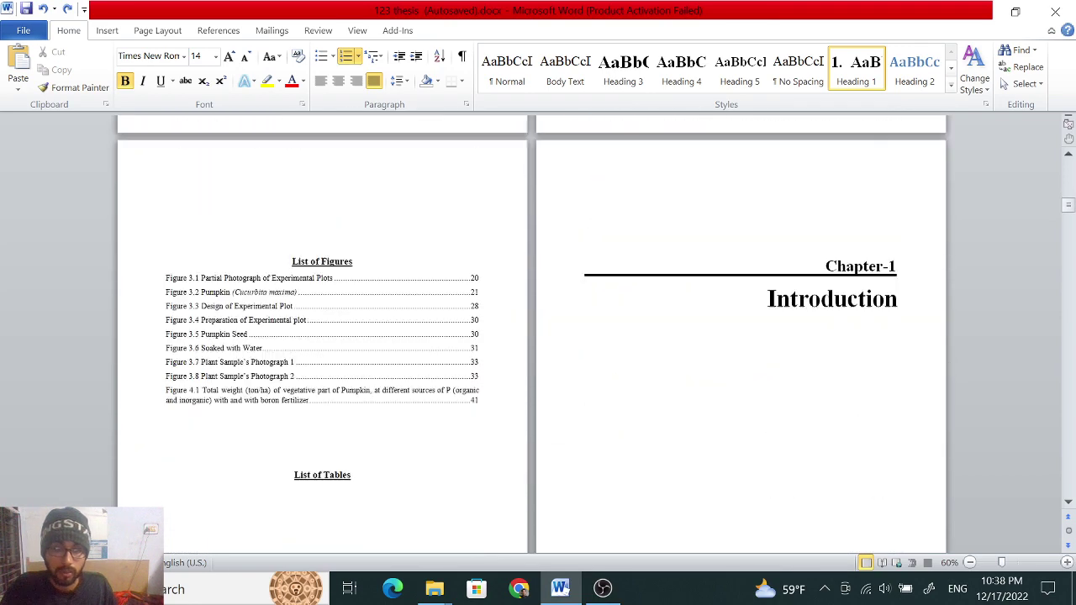
scroll(952, 389, "down", 2)
scroll(953, 390, "down", 5)
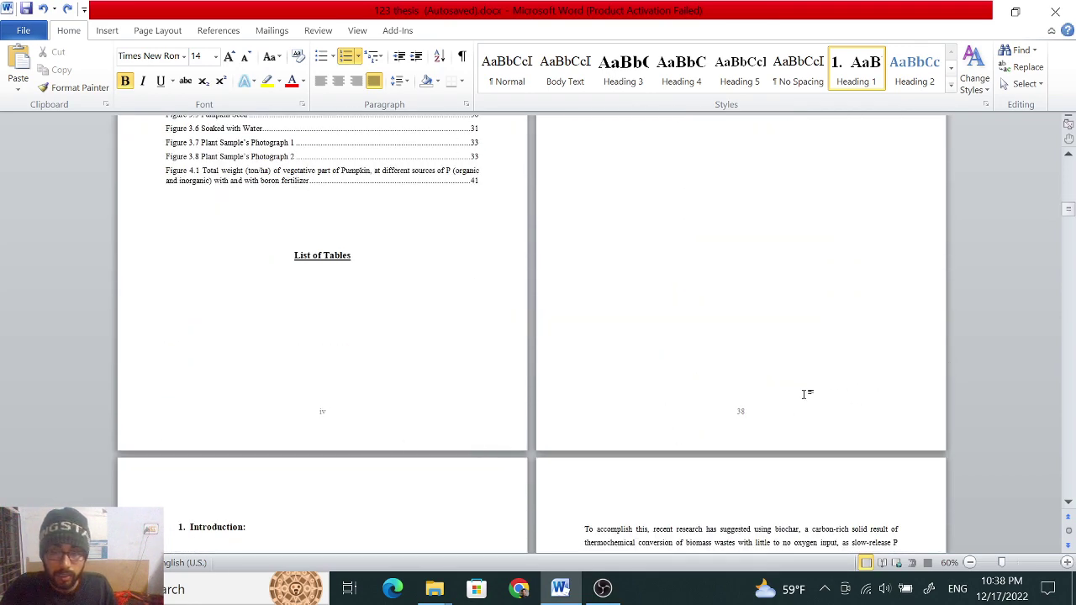
scroll(805, 395, "up", 3)
scroll(805, 395, "up", 2)
scroll(805, 394, "down", 4)
scroll(805, 394, "down", 5)
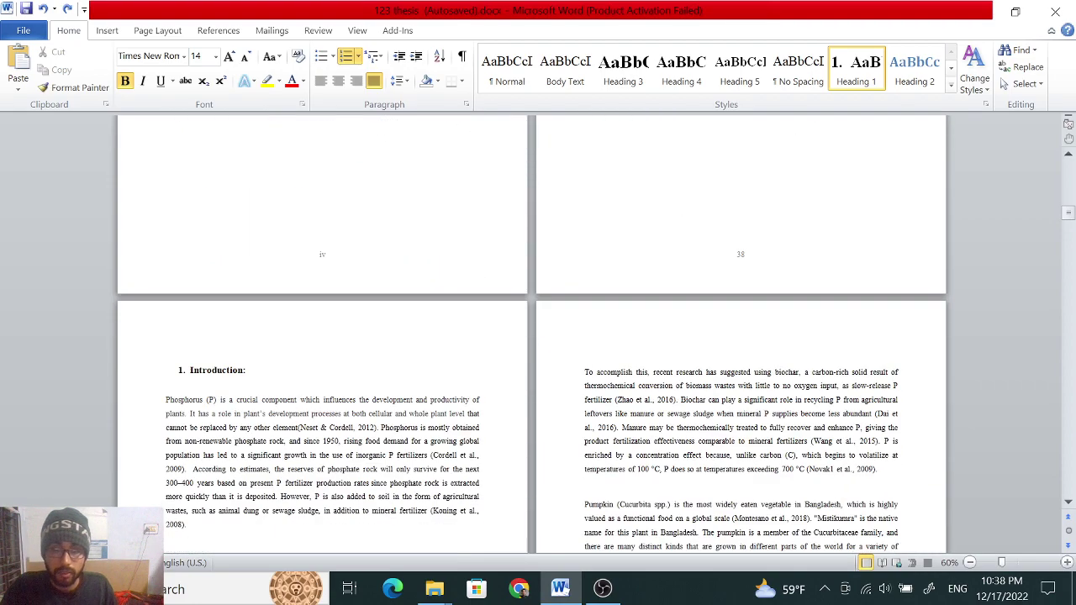
scroll(805, 395, "down", 4)
scroll(805, 394, "down", 4)
scroll(805, 394, "down", 3)
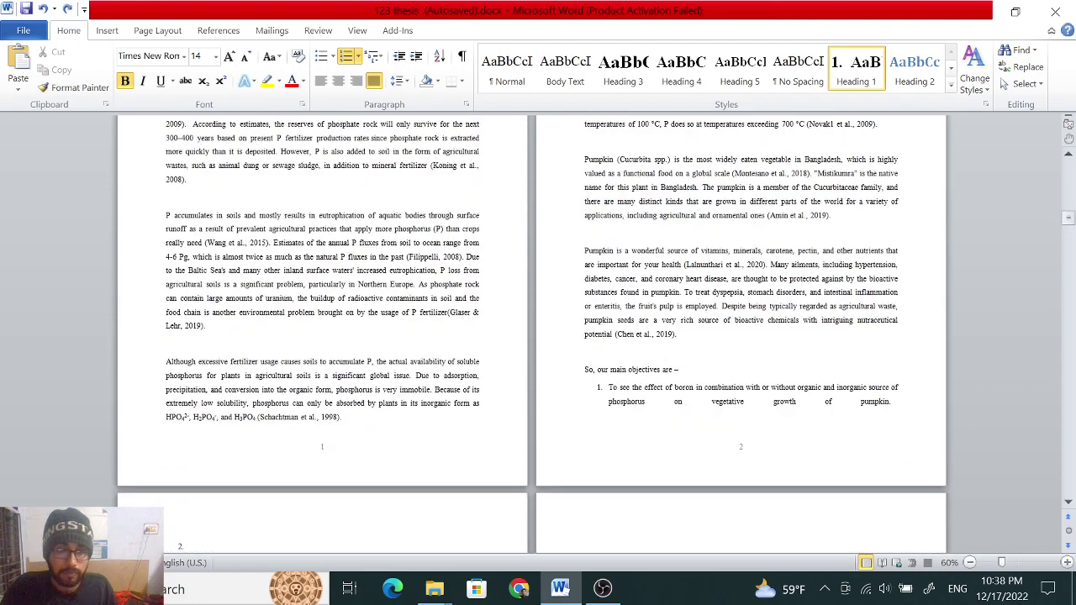
scroll(782, 359, "up", 10)
scroll(782, 359, "up", 3)
Open the Chapter-1 divider page's footer, start relinking it to the previous section, then cancel
double_click(782, 345)
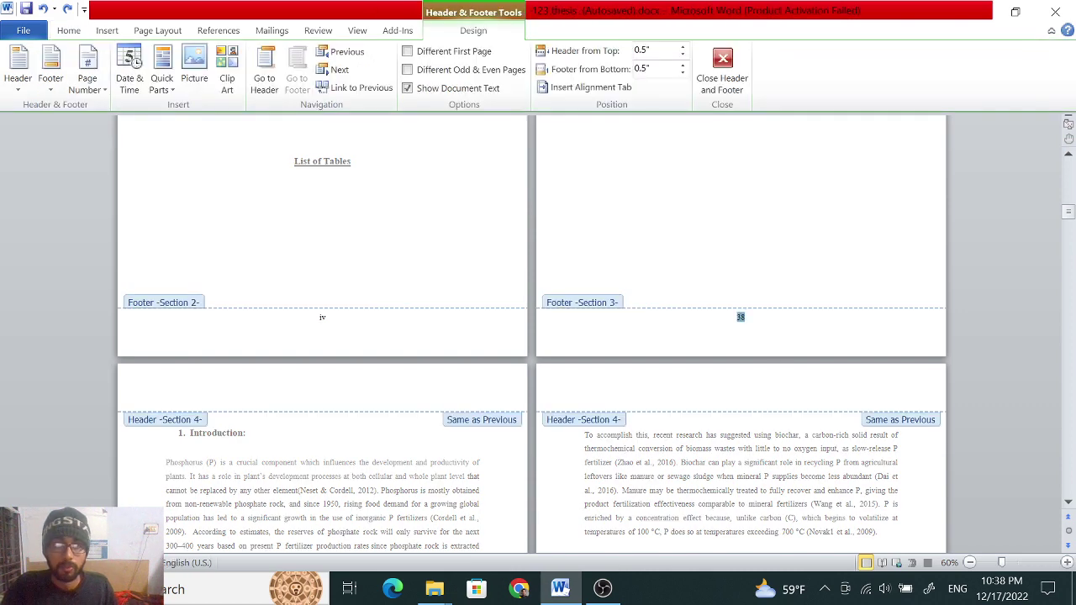
double_click(474, 32)
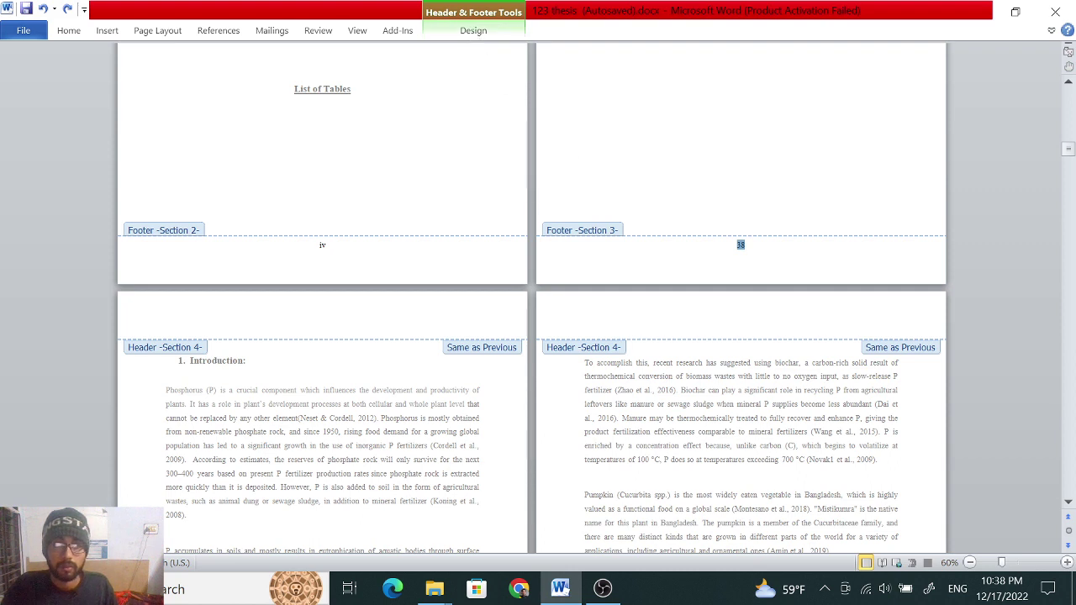
left_click(473, 33)
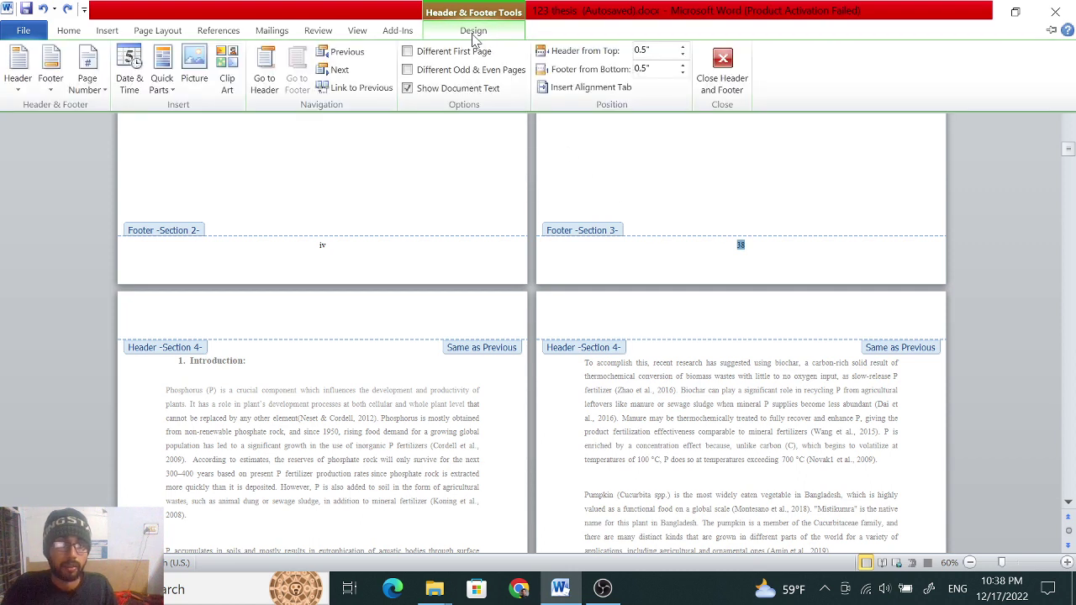
left_click(353, 89)
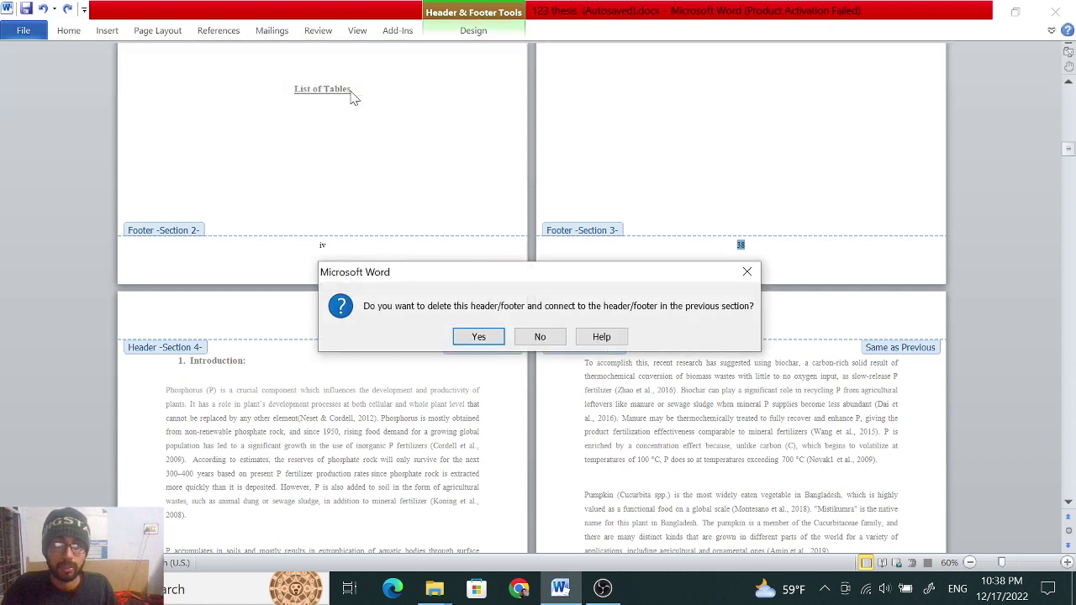
left_click(748, 272)
left_click(475, 33)
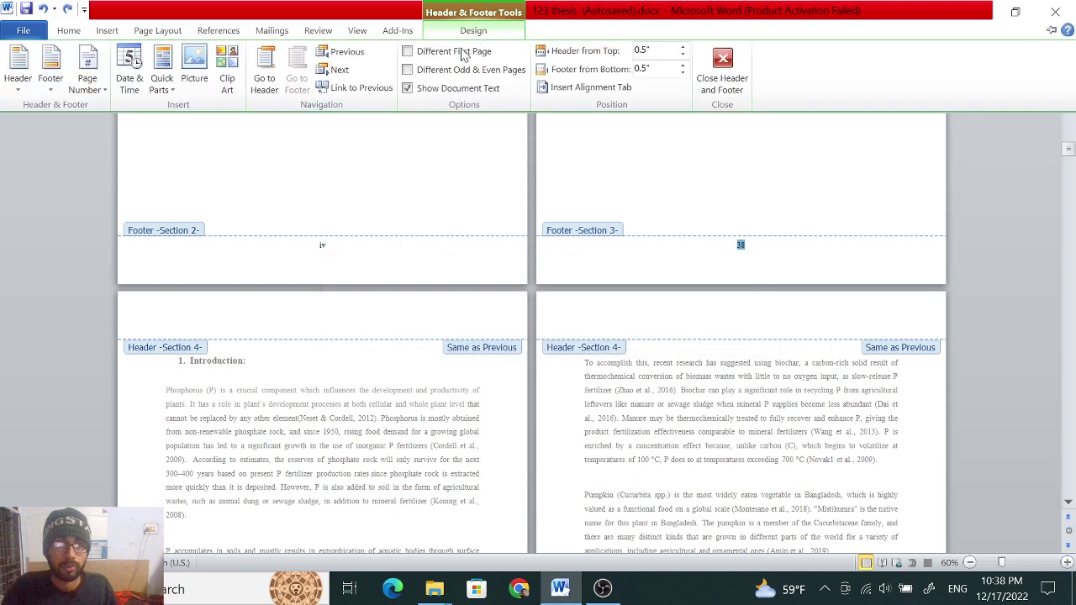
Remove page number 38 from the Section 3 footer and return to the document body
left_click(107, 30)
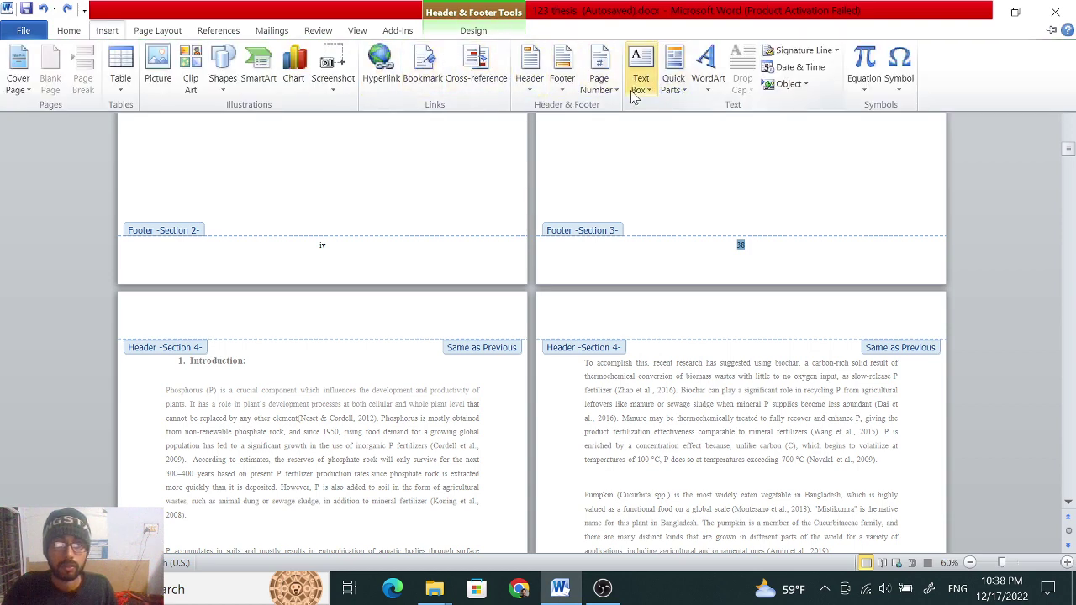
left_click(598, 82)
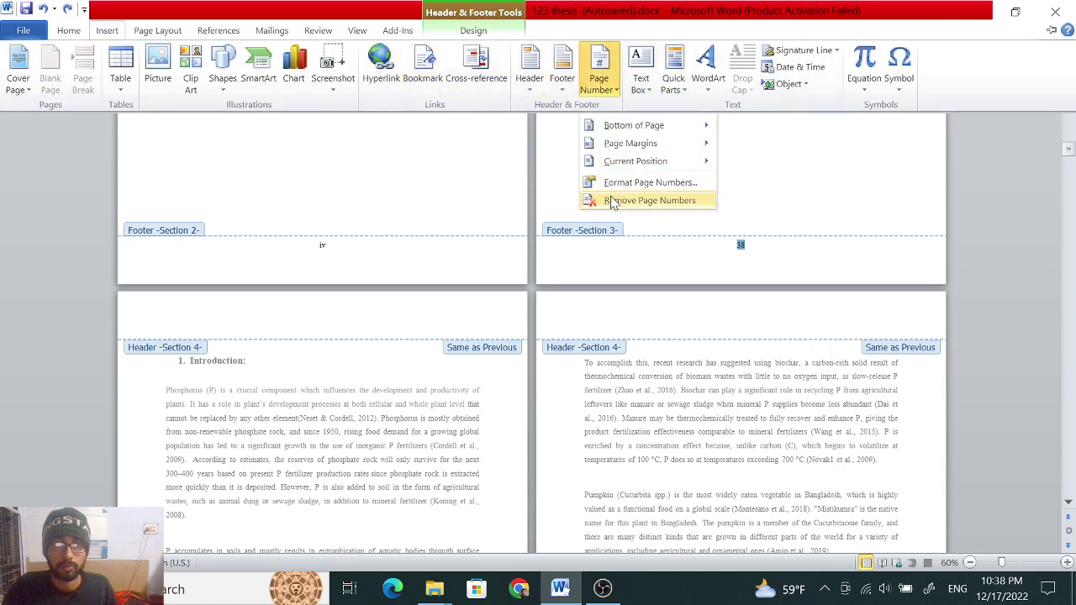
left_click(612, 202)
double_click(718, 185)
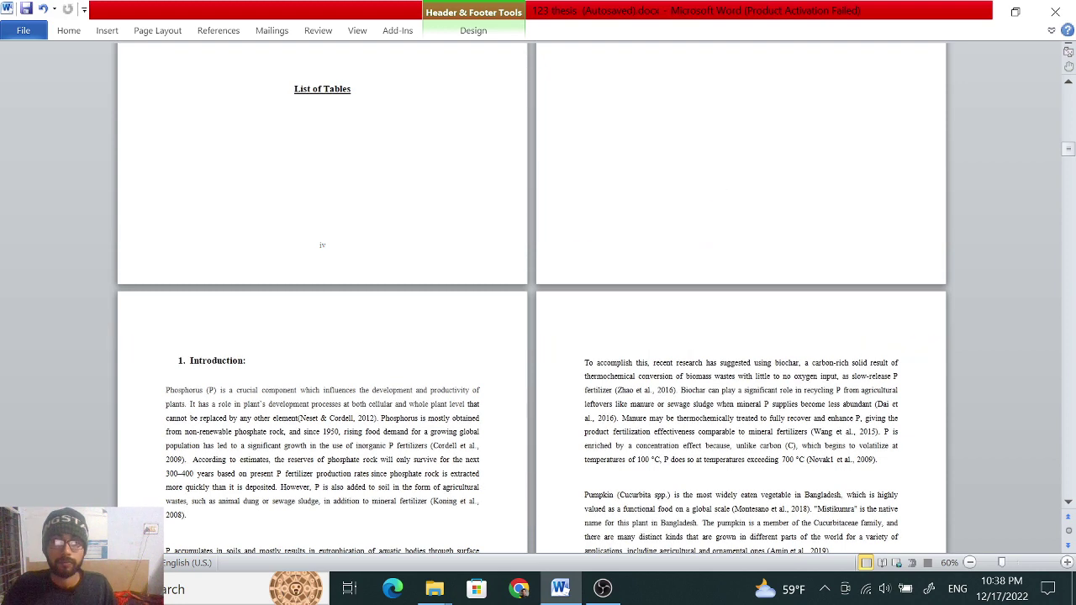
scroll(714, 199, "down", 15)
scroll(723, 199, "up", 2)
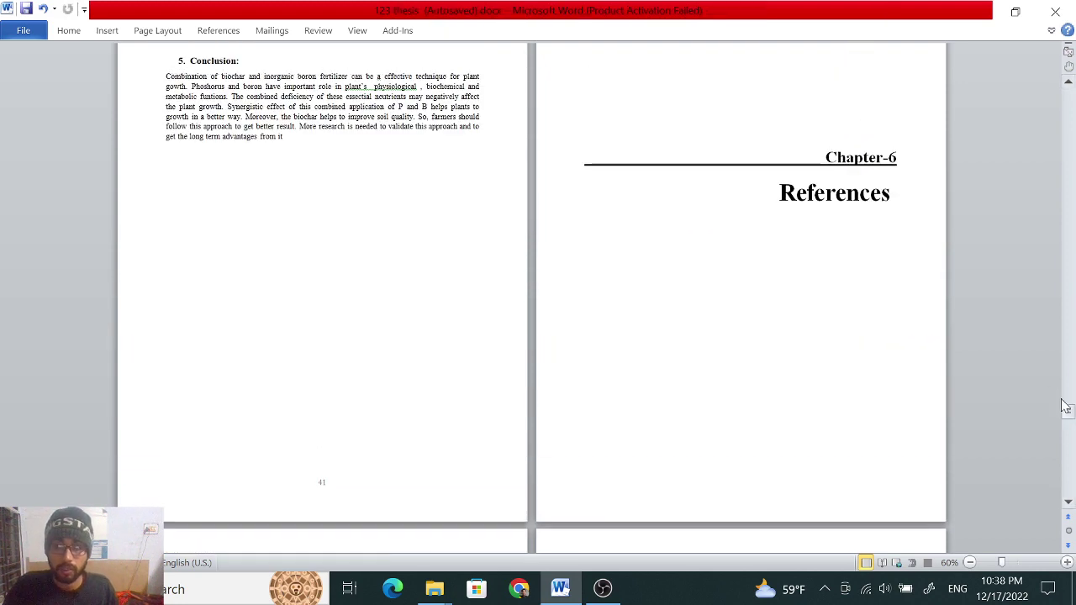
Scroll through the thesis to check the page numbering after the removal
left_click_drag(1067, 407, 1067, 109)
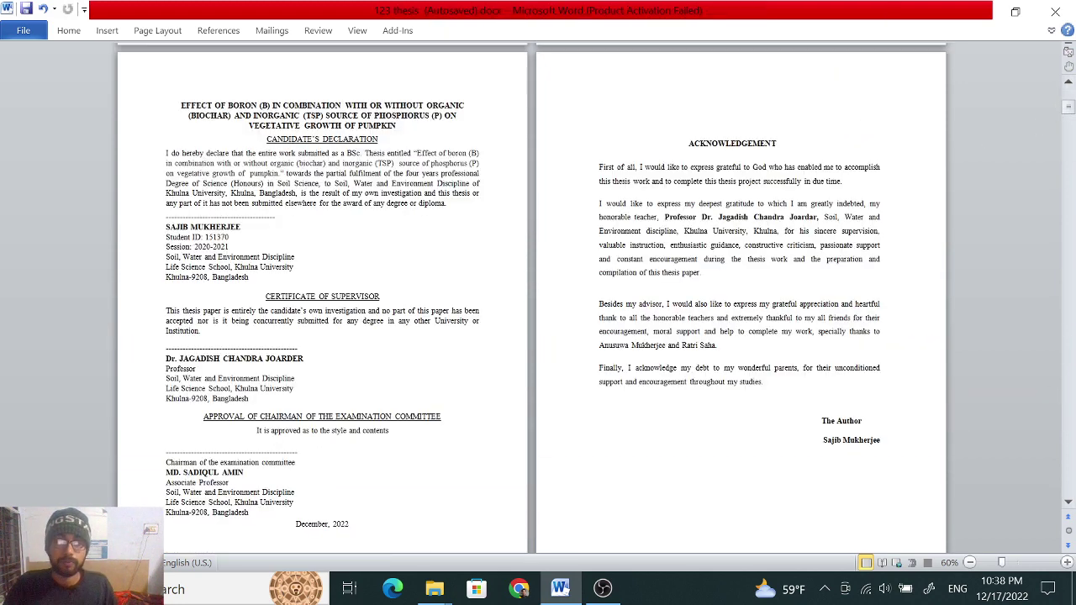
scroll(529, 294, "down", 8)
scroll(530, 294, "down", 6)
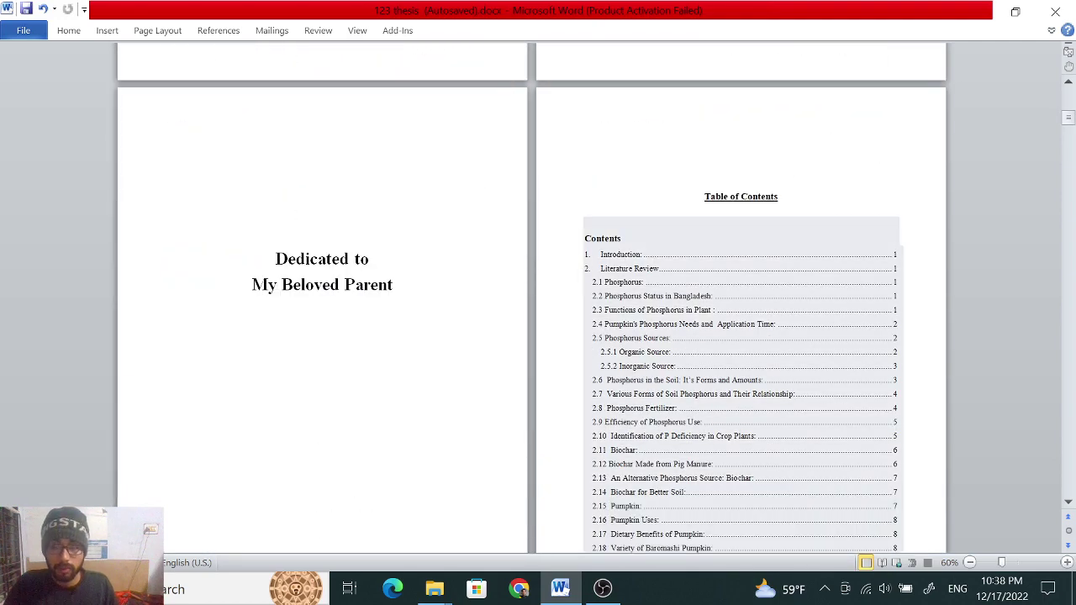
scroll(973, 300, "down", 8)
scroll(973, 300, "down", 6)
scroll(976, 306, "down", 2)
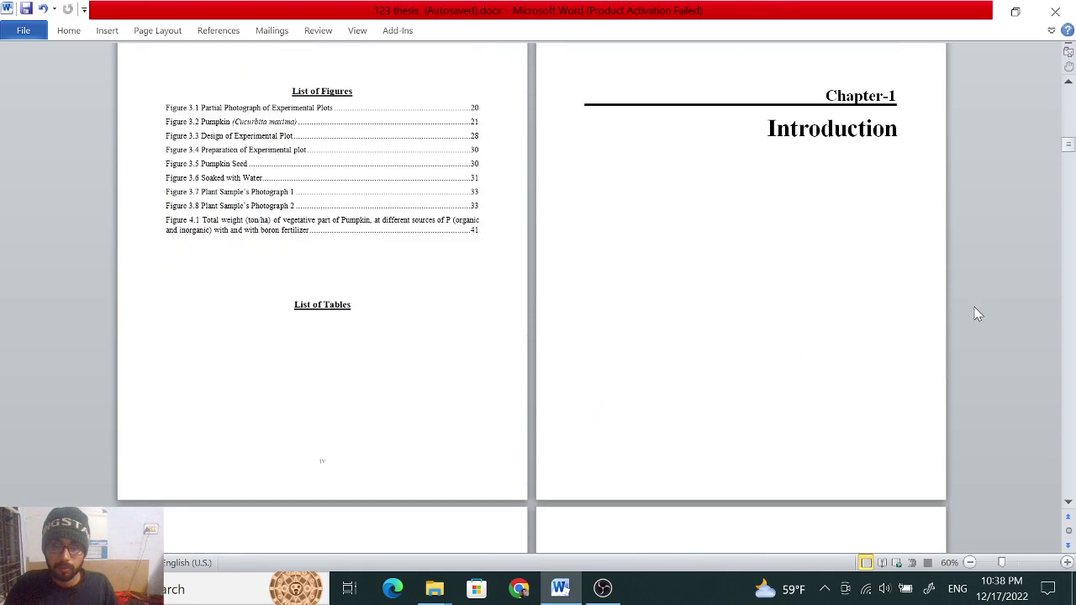
scroll(975, 313, "down", 2)
scroll(974, 315, "down", 4)
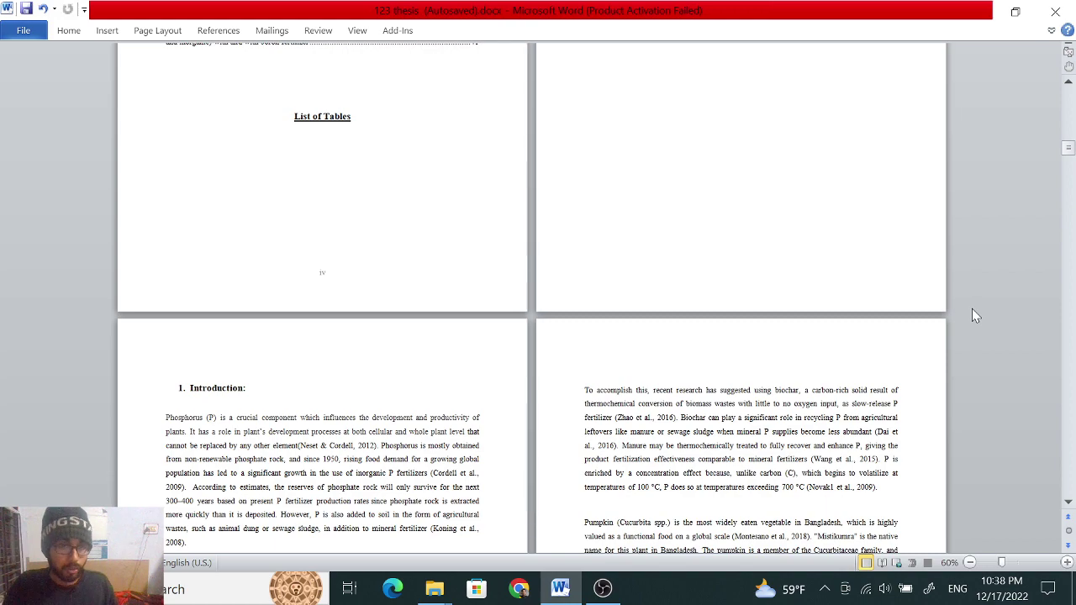
scroll(972, 315, "up", 3)
scroll(972, 315, "up", 3)
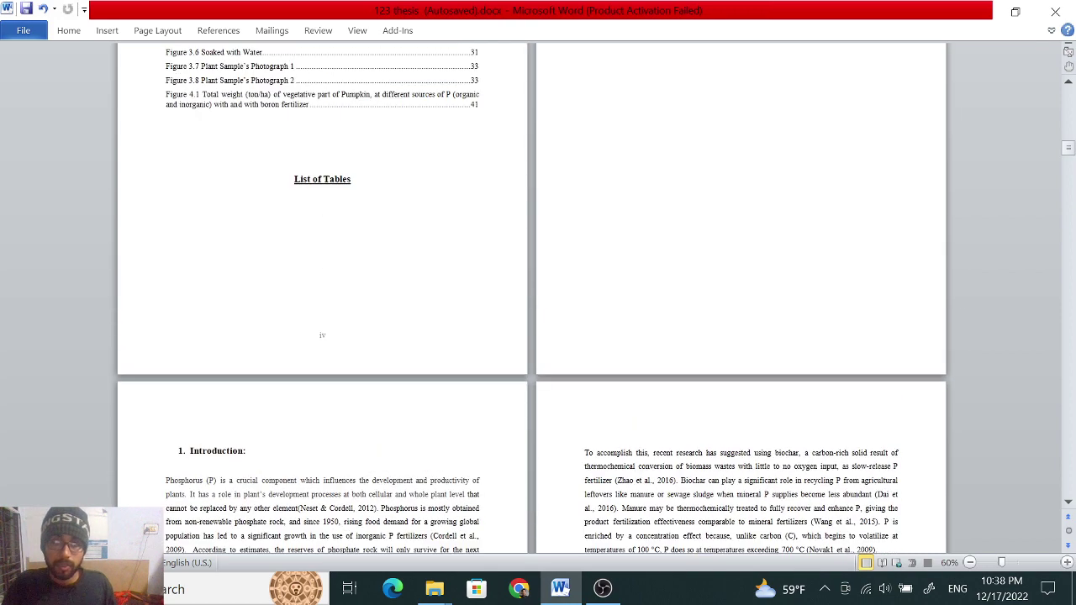
scroll(971, 315, "up", 3)
scroll(790, 216, "down", 3)
scroll(790, 216, "down", 6)
scroll(790, 216, "down", 3)
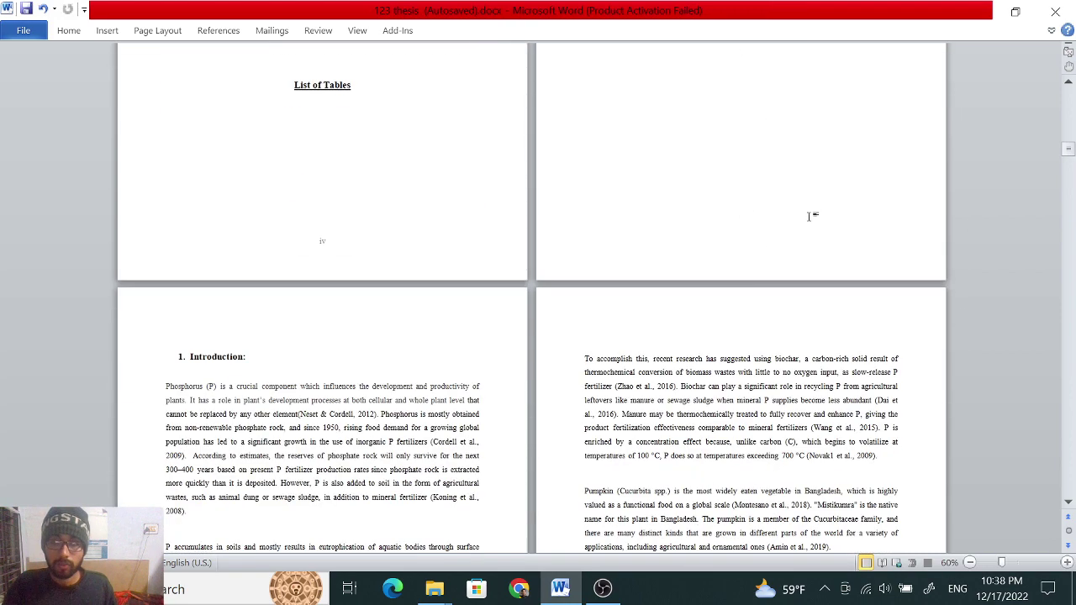
scroll(790, 216, "down", 6)
scroll(606, 269, "down", 5)
scroll(421, 318, "down", 3)
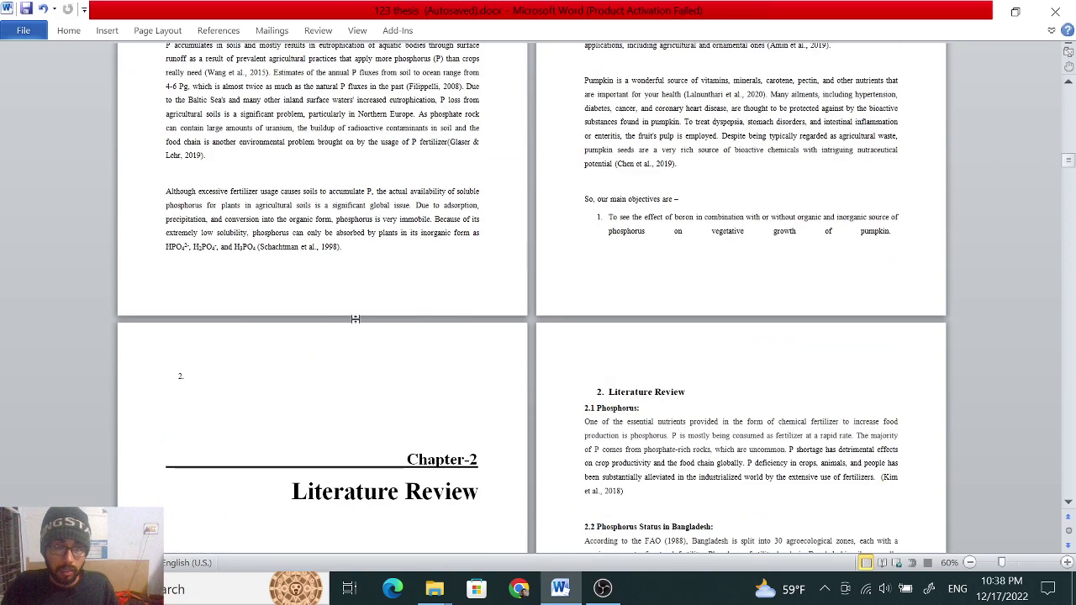
scroll(355, 319, "down", 3)
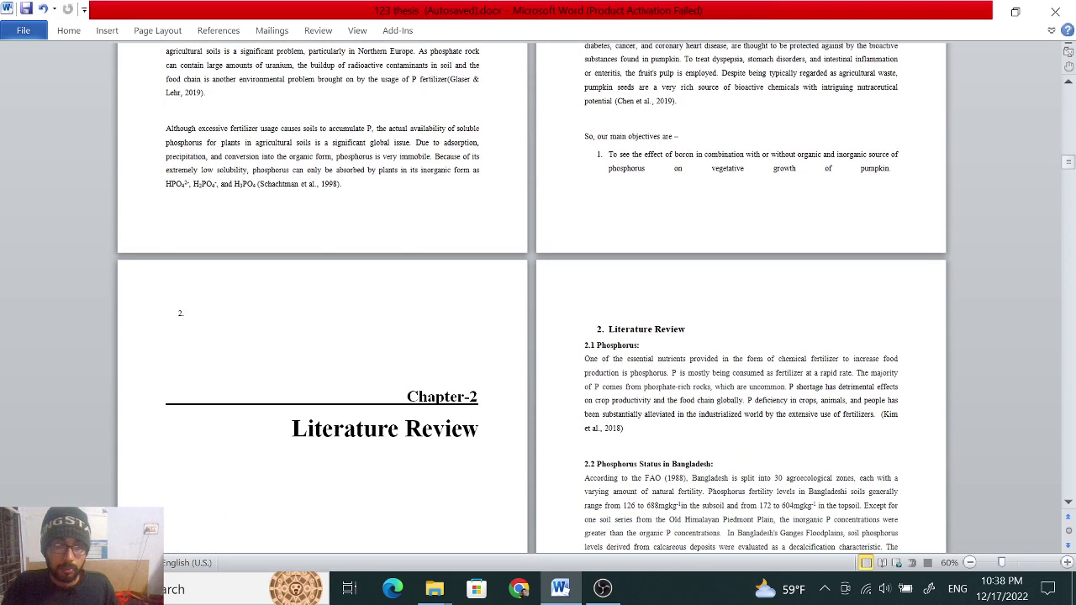
scroll(538, 320, "down", 3)
scroll(538, 319, "up", 4)
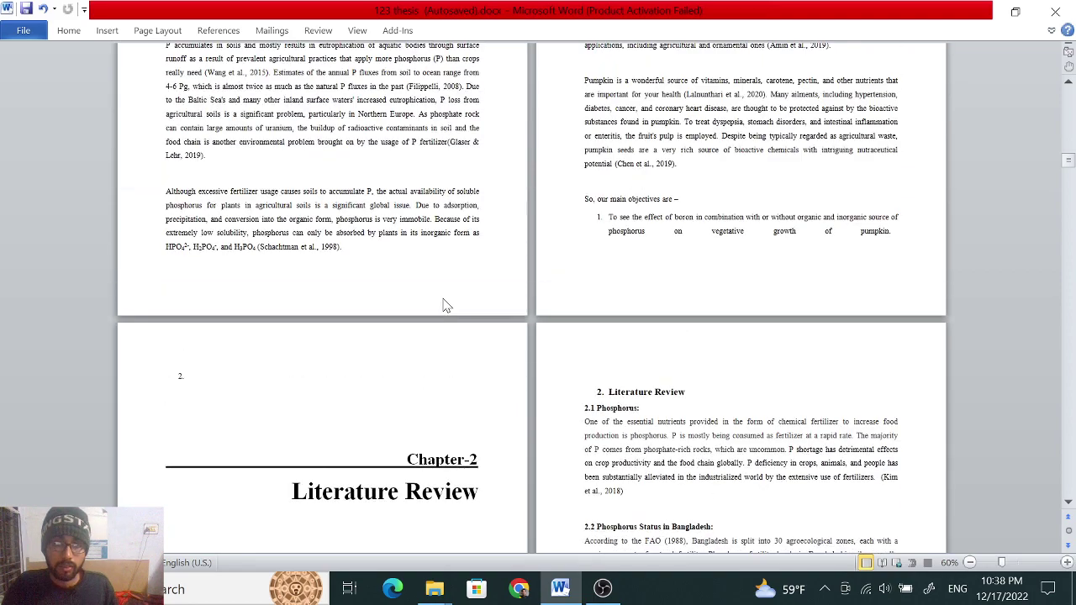
scroll(538, 319, "down", 5)
scroll(538, 320, "down", 4)
scroll(538, 320, "up", 8)
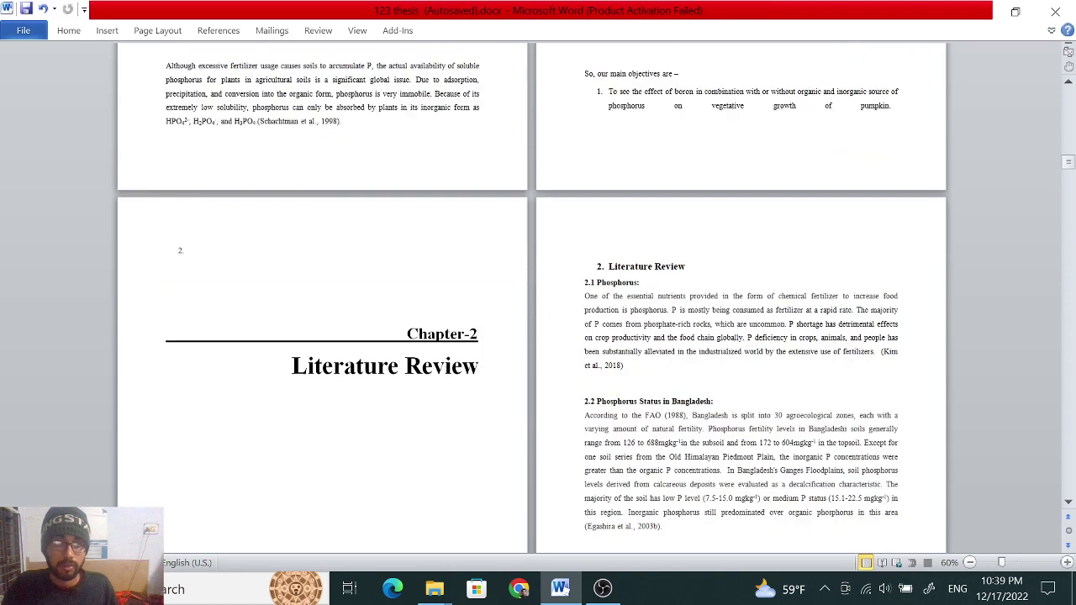
scroll(538, 319, "up", 15)
scroll(538, 319, "up", 8)
scroll(538, 320, "up", 12)
scroll(538, 319, "up", 1)
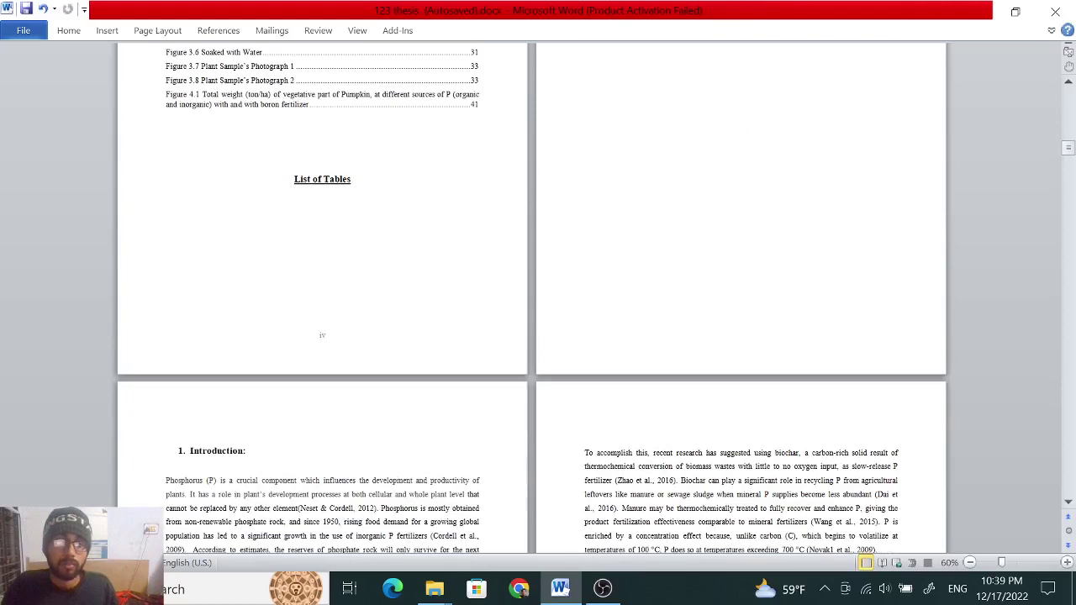
scroll(538, 319, "down", 4)
scroll(538, 320, "up", 5)
scroll(538, 320, "up", 4)
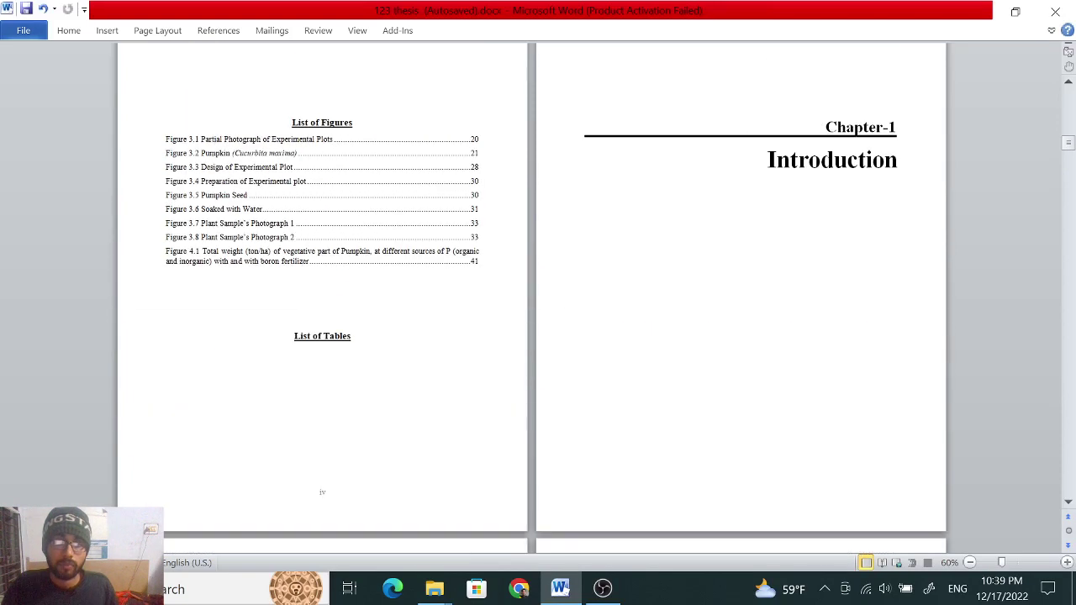
Undo the removal with Ctrl+Z and scroll through the Introduction pages numbered 2
key("ctrl+z")
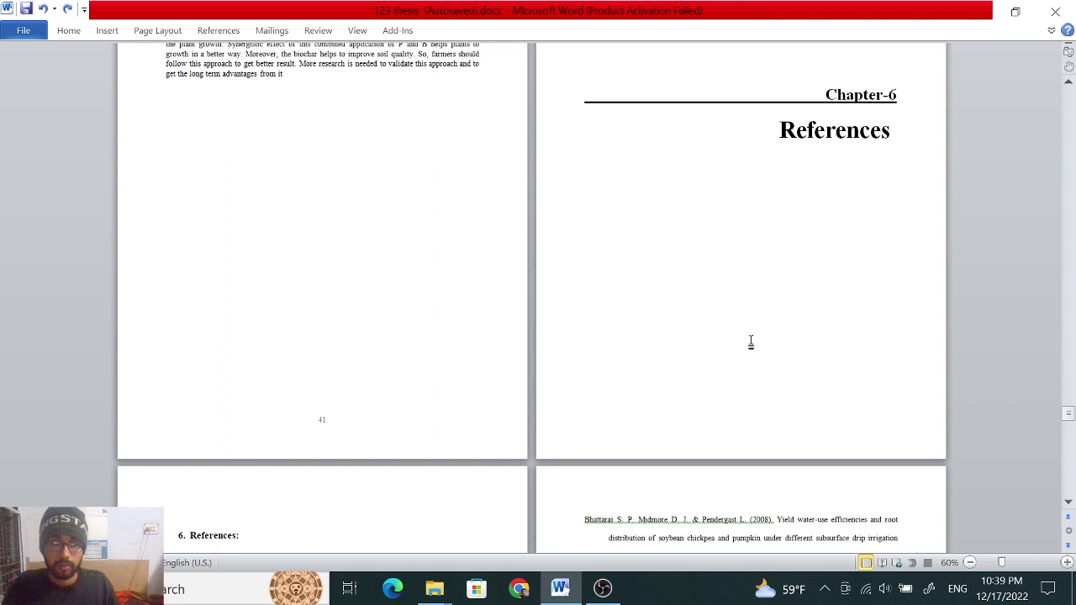
scroll(751, 341, "up", 2)
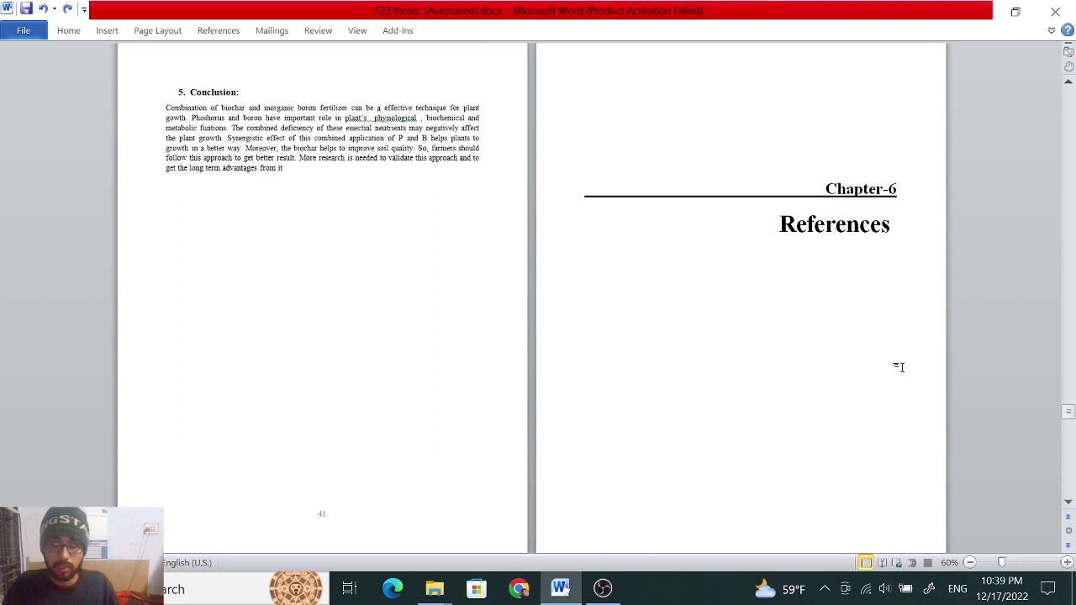
left_click_drag(1070, 420, 1068, 121)
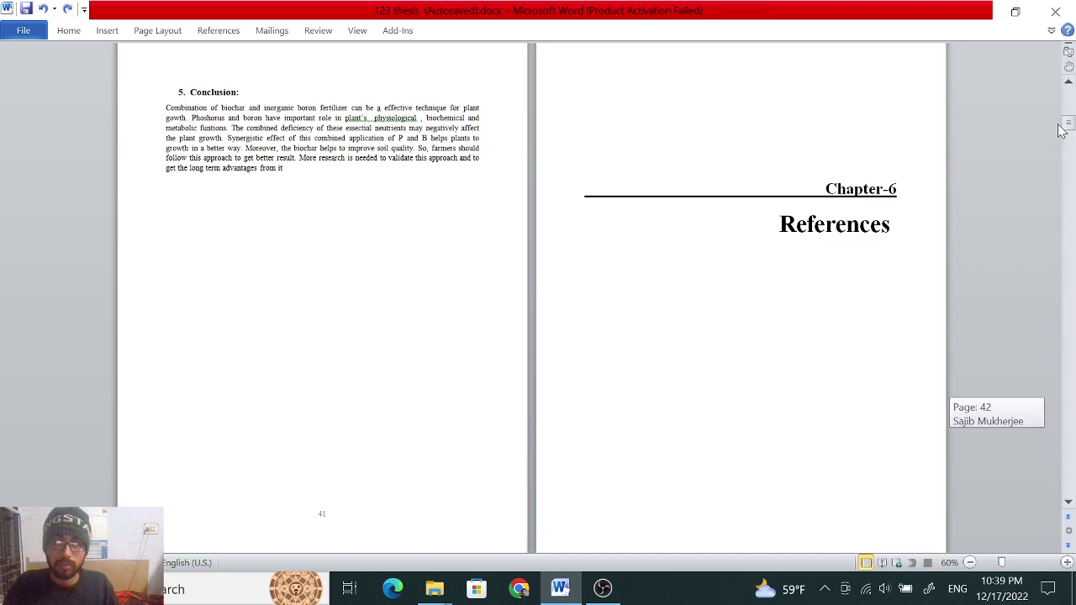
scroll(957, 274, "down", 3)
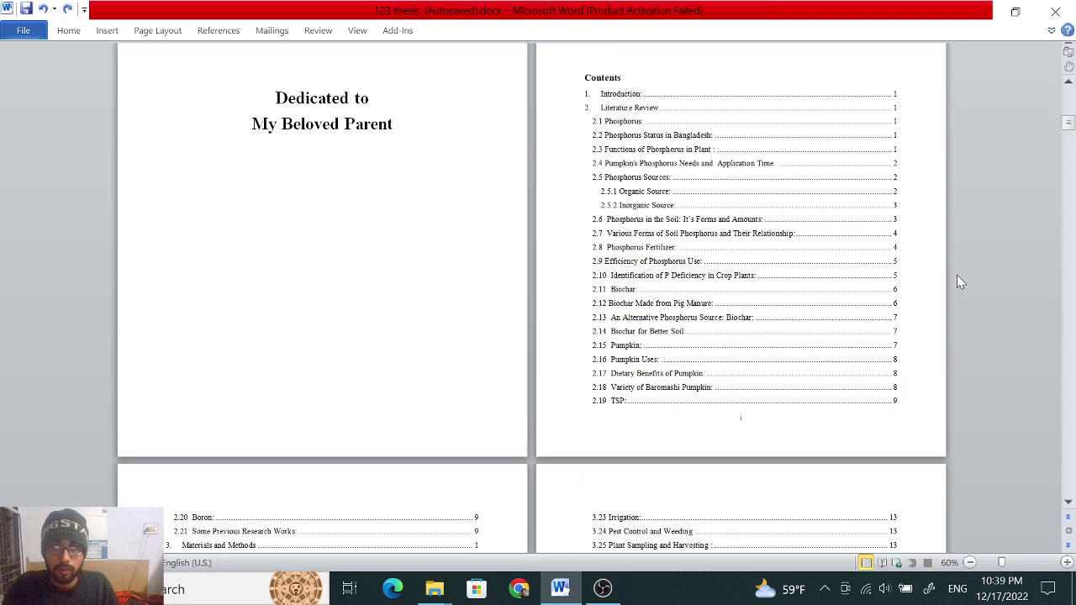
scroll(957, 274, "down", 5)
scroll(955, 275, "down", 3)
scroll(951, 274, "down", 5)
scroll(950, 274, "down", 3)
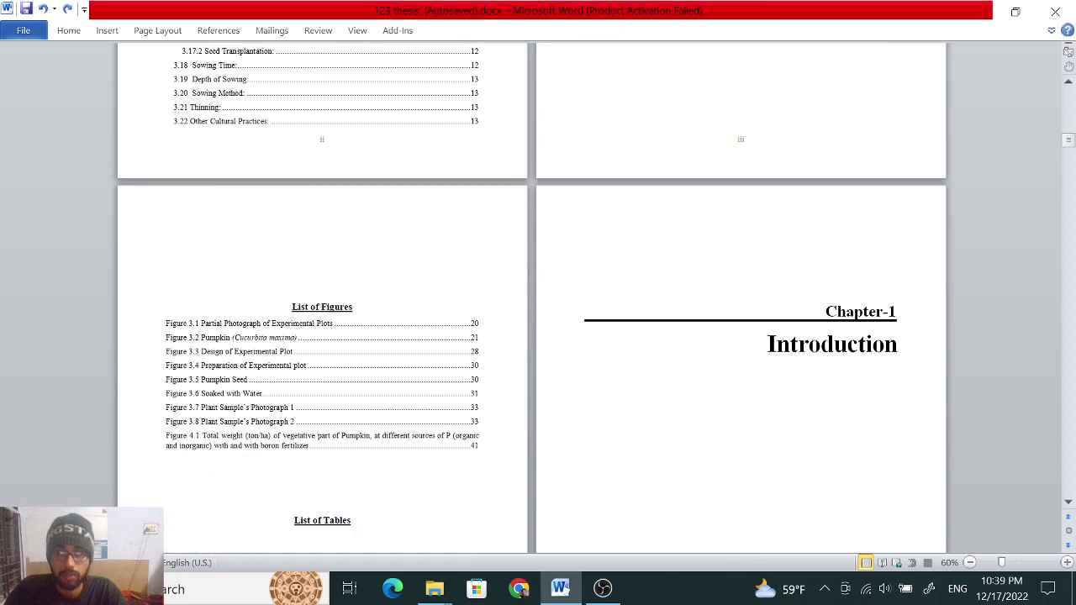
scroll(951, 274, "down", 4)
scroll(950, 274, "down", 2)
scroll(951, 274, "down", 1)
scroll(951, 274, "down", 3)
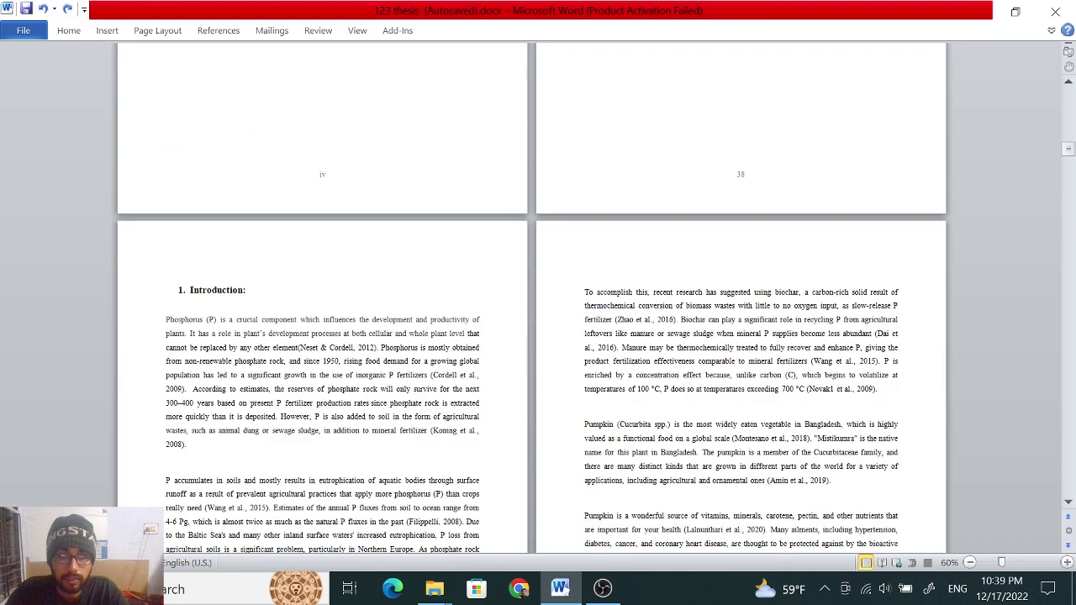
scroll(950, 274, "down", 2)
scroll(951, 274, "down", 4)
scroll(951, 274, "down", 1)
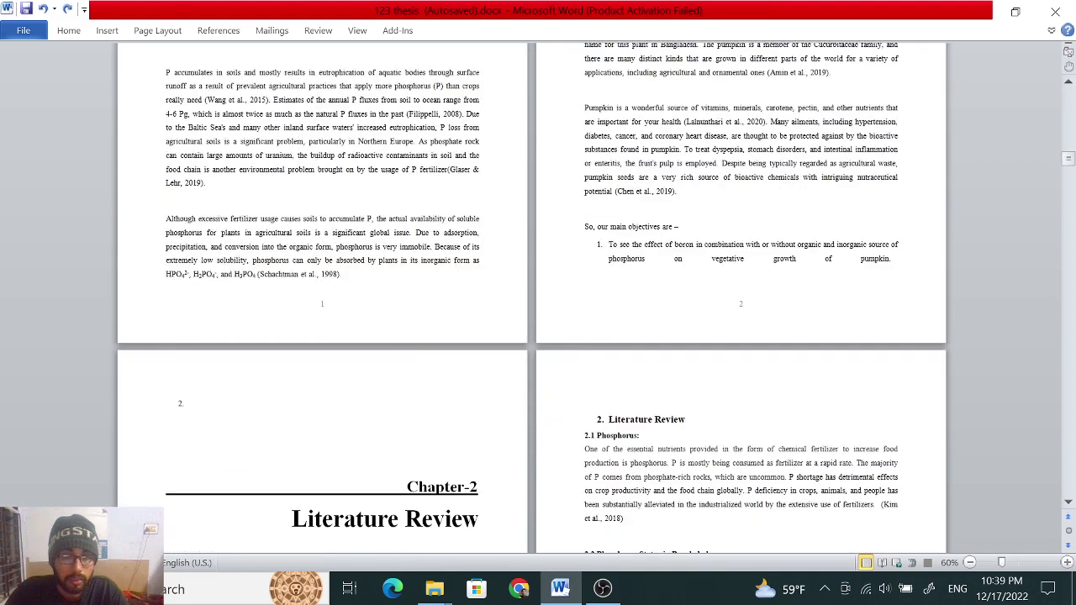
Open the Introduction section's footer and turn off Link to Previous
double_click(321, 303)
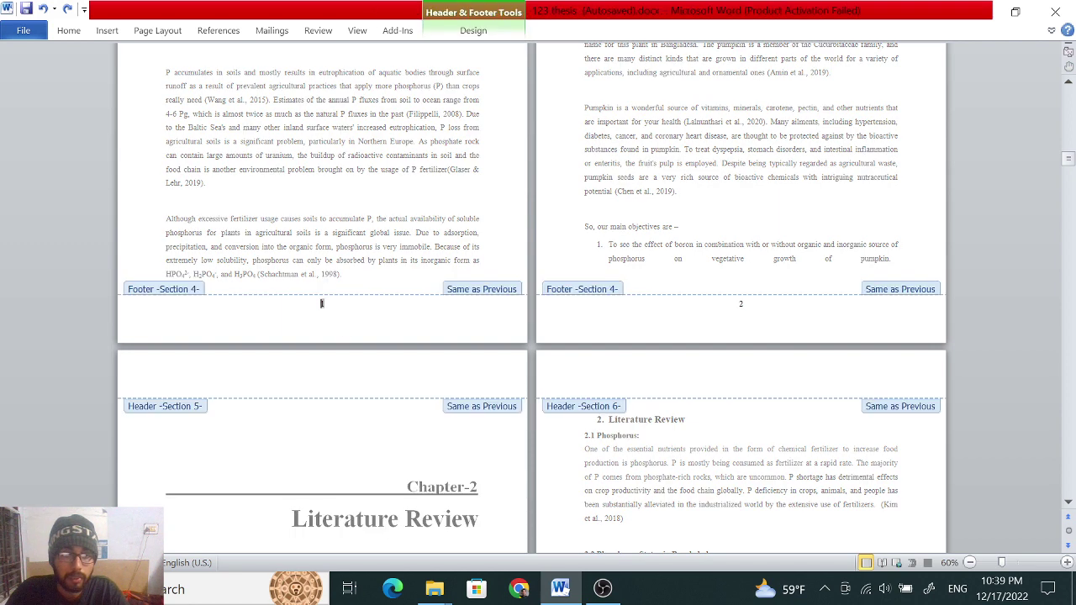
left_click(468, 34)
left_click(355, 89)
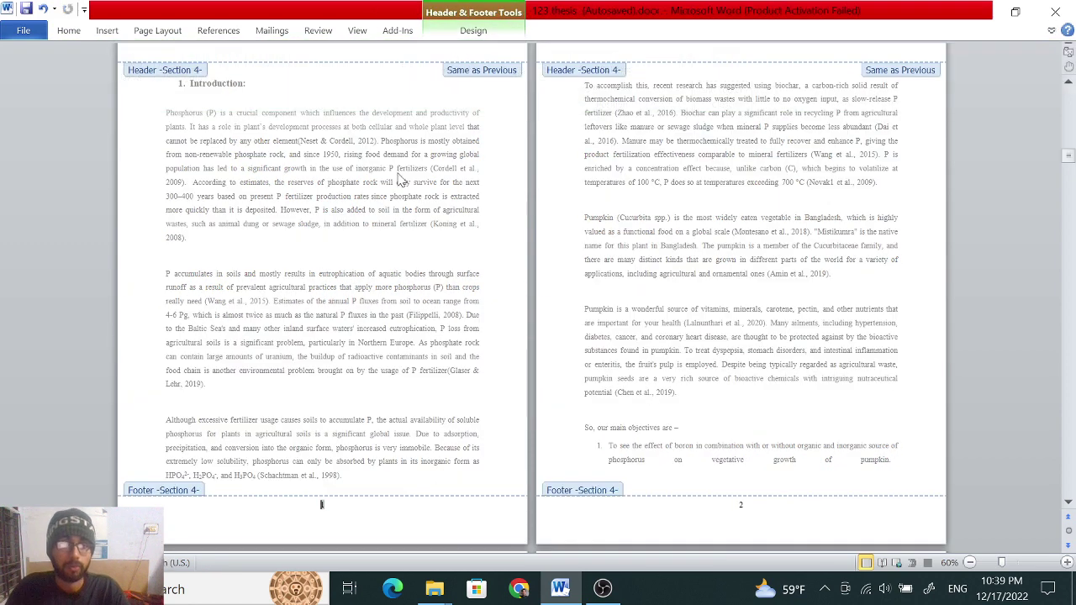
scroll(531, 336, "up", 3)
scroll(531, 336, "up", 2)
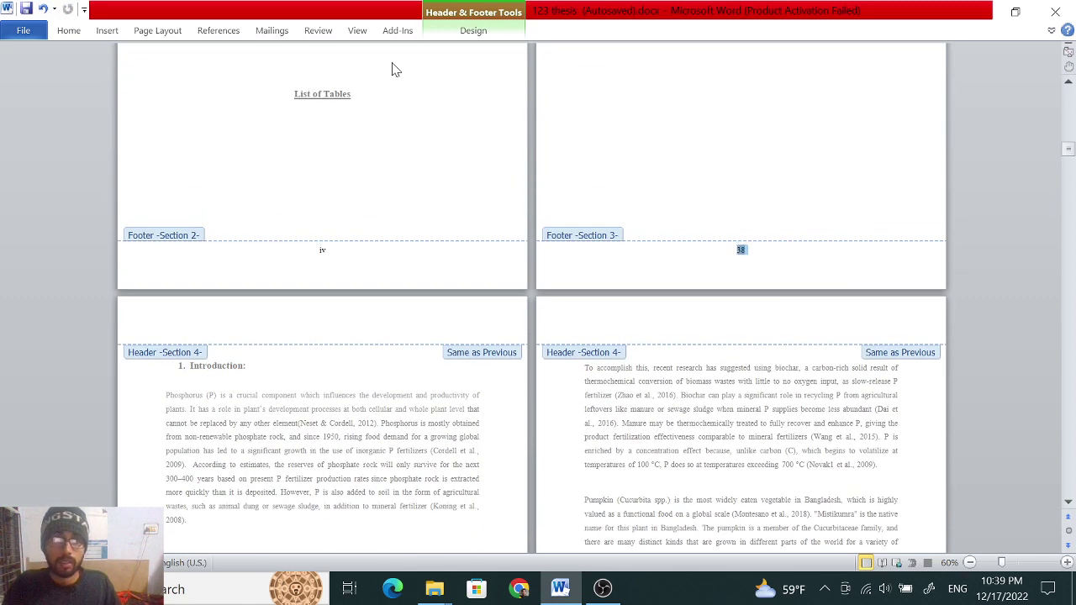
Remove page number 38 from the Chapter-1 divider page and exit footer editing with Esc
left_click(454, 34)
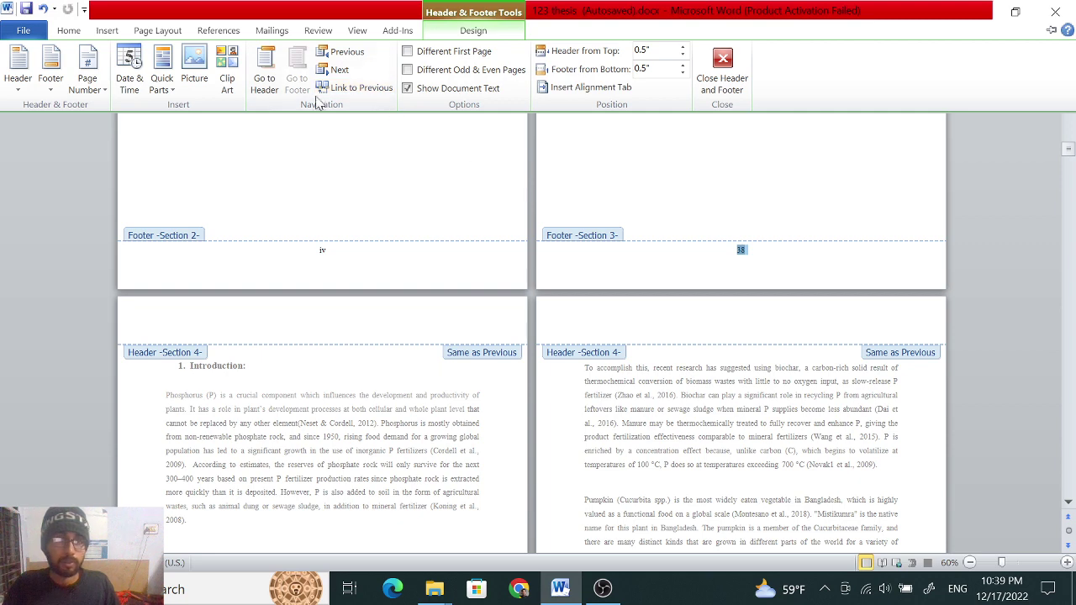
left_click(105, 31)
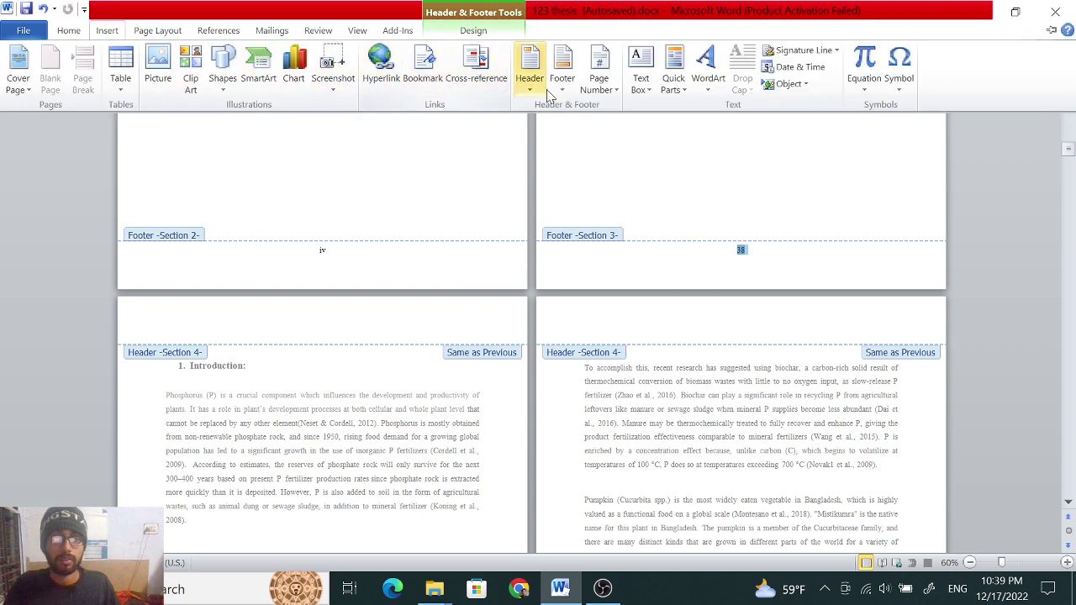
left_click(591, 95)
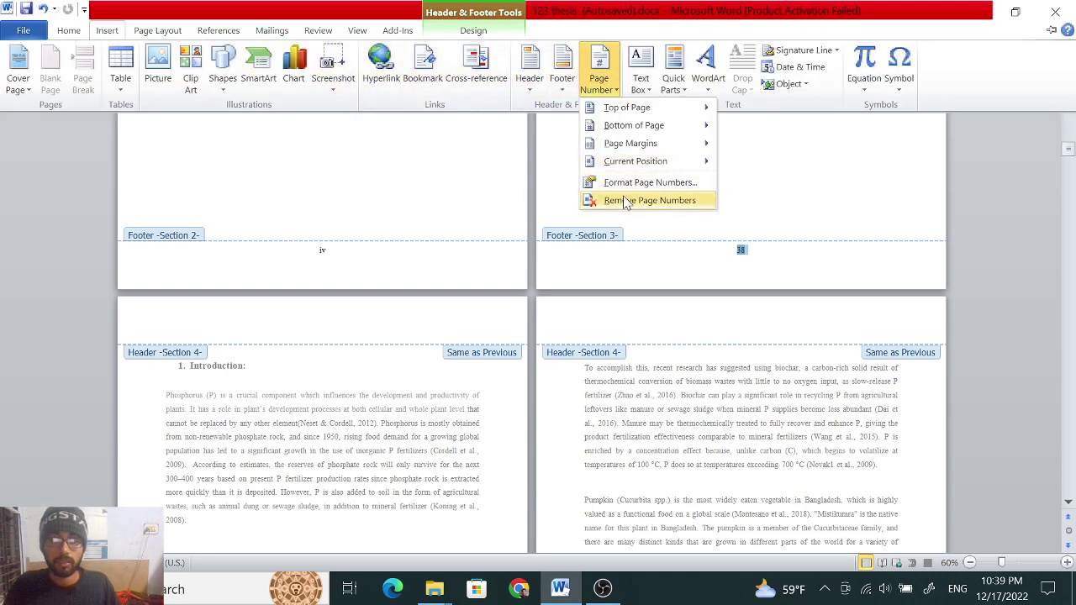
left_click(626, 200)
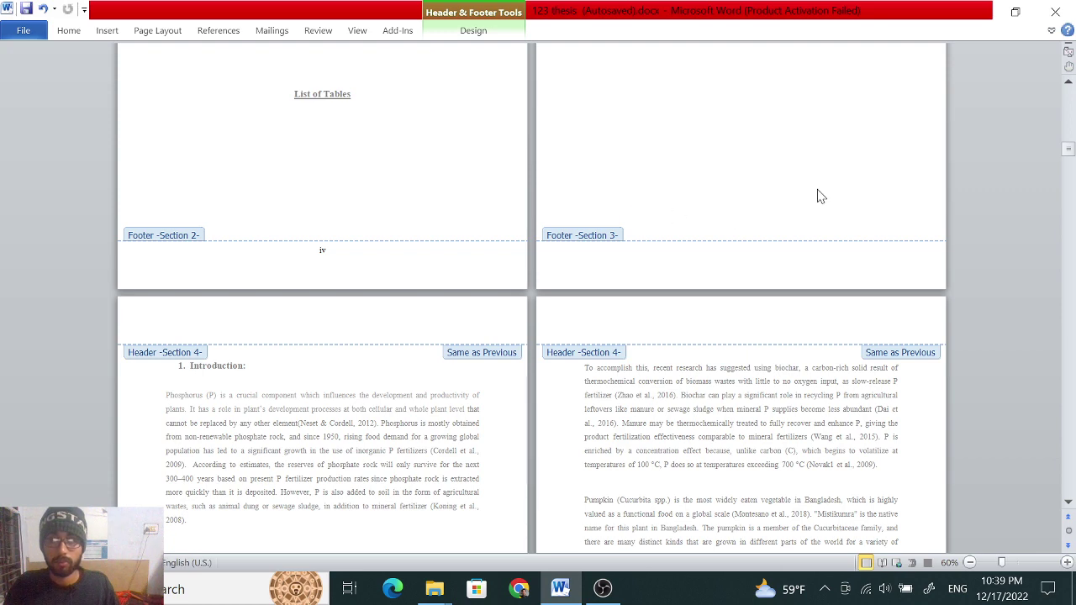
key("Escape")
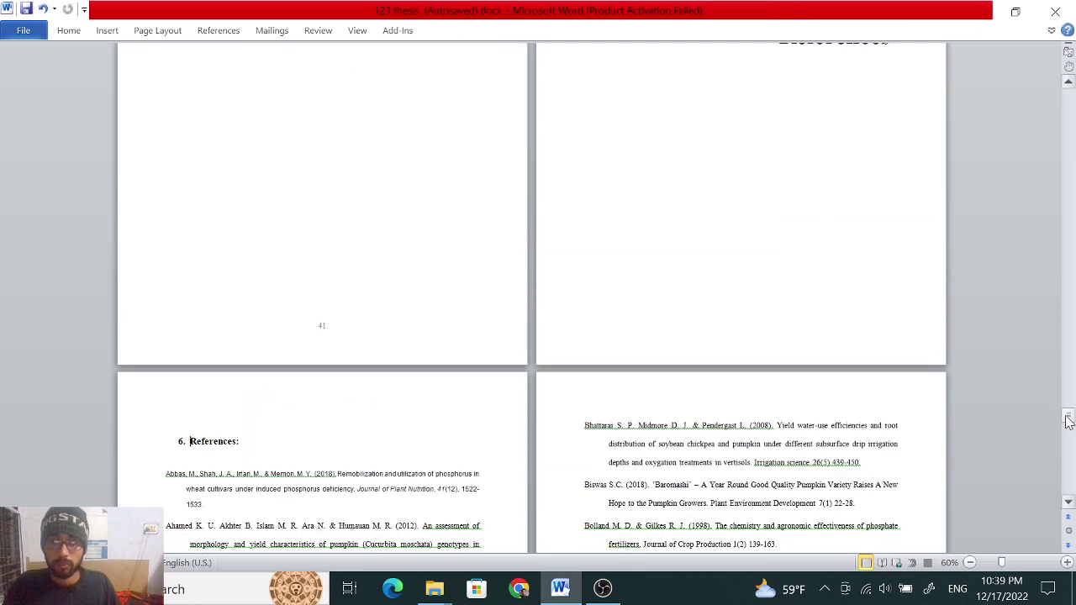
left_click_drag(1067, 422, 914, 175)
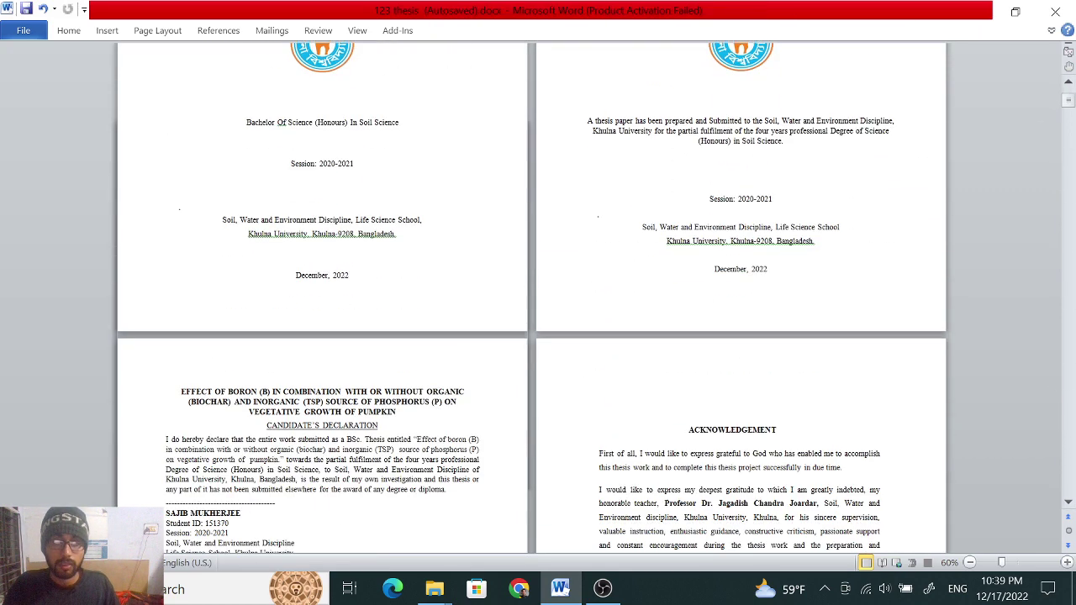
scroll(751, 243, "down", 3)
scroll(752, 244, "down", 5)
scroll(751, 243, "down", 10)
scroll(752, 244, "down", 2)
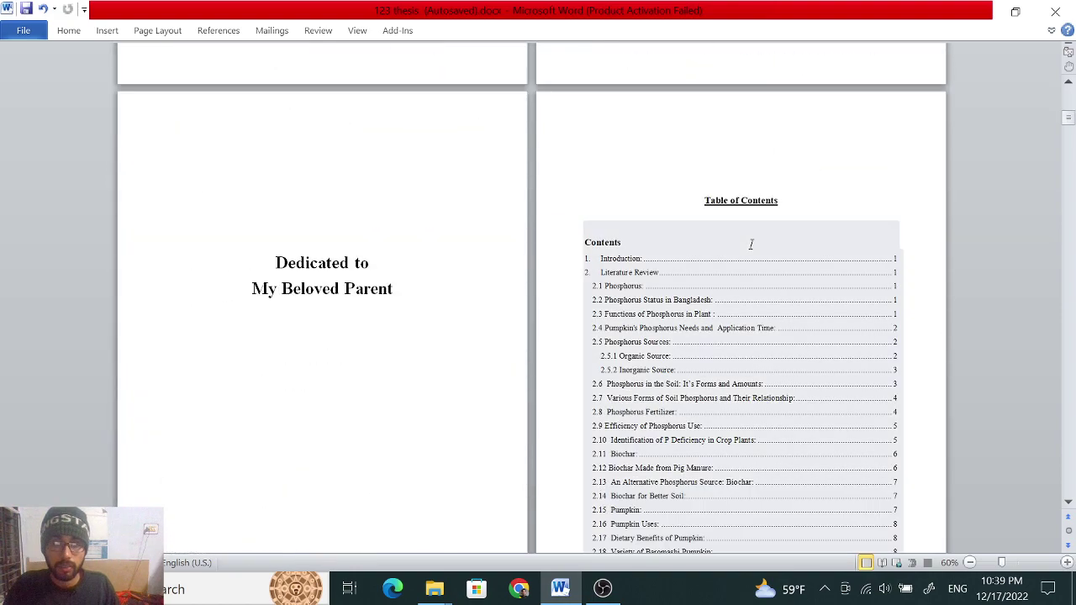
scroll(959, 283, "down", 5)
scroll(959, 284, "down", 3)
scroll(958, 283, "down", 5)
scroll(964, 280, "down", 5)
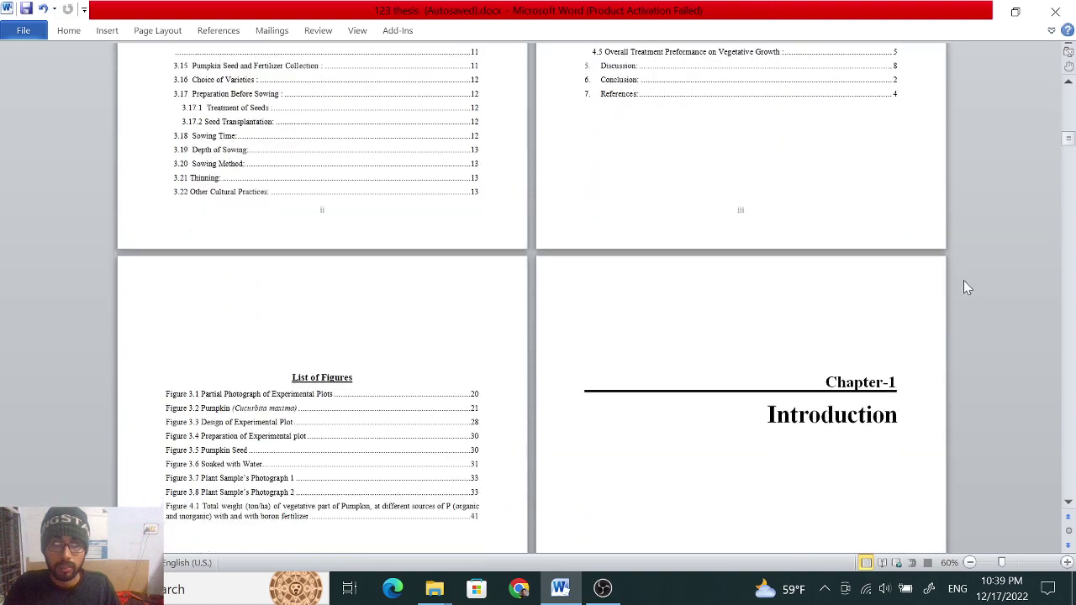
scroll(964, 280, "down", 5)
scroll(963, 280, "down", 3)
scroll(964, 280, "down", 2)
scroll(963, 280, "down", 2)
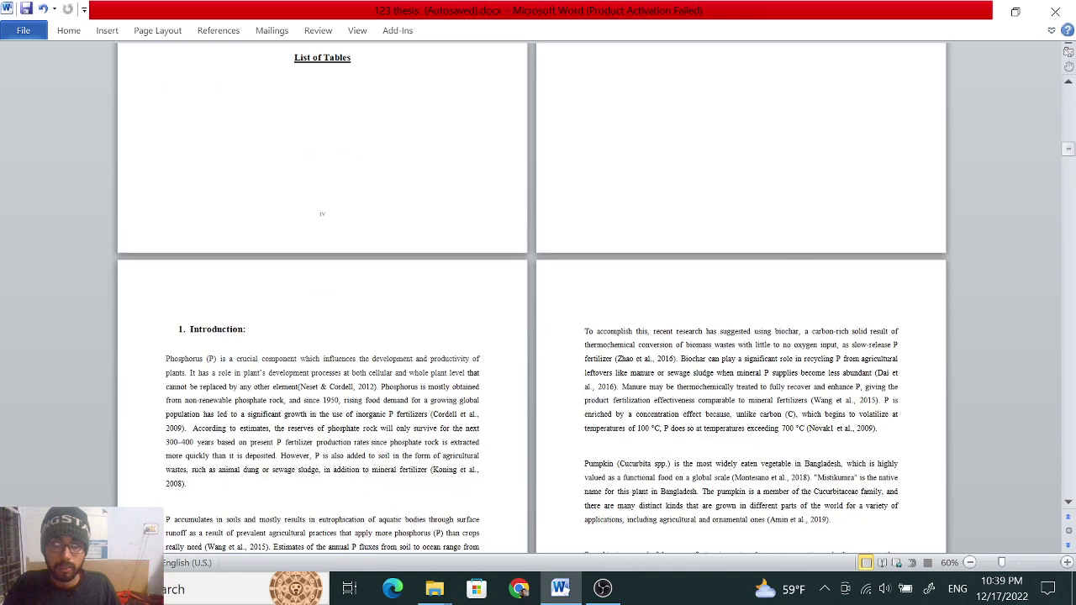
scroll(436, 244, "down", 3)
scroll(437, 245, "down", 3)
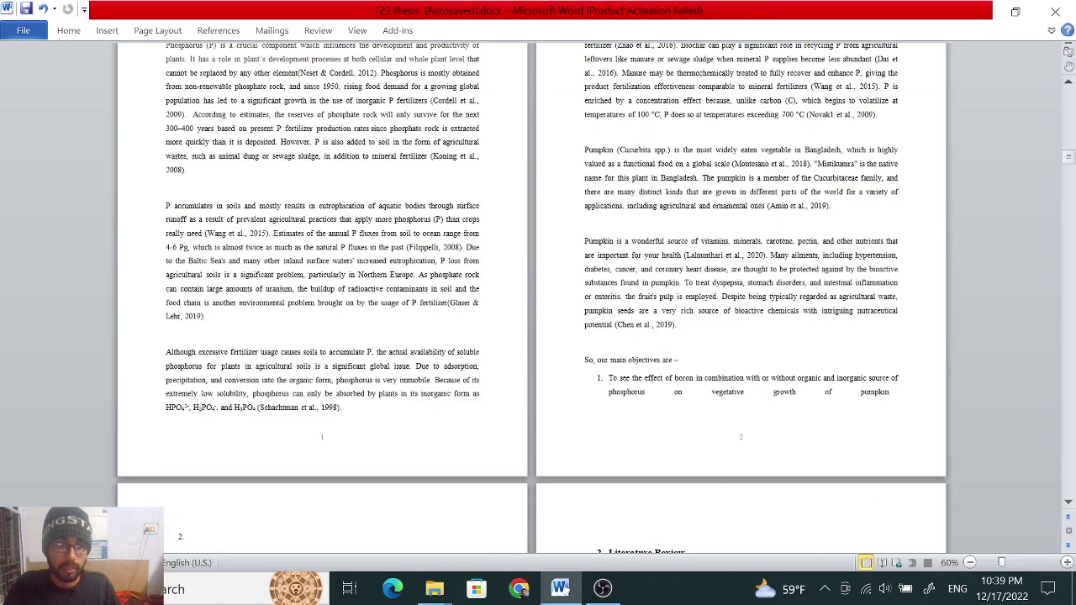
scroll(538, 298, "down", 2)
scroll(538, 298, "down", 3)
scroll(538, 298, "down", 4)
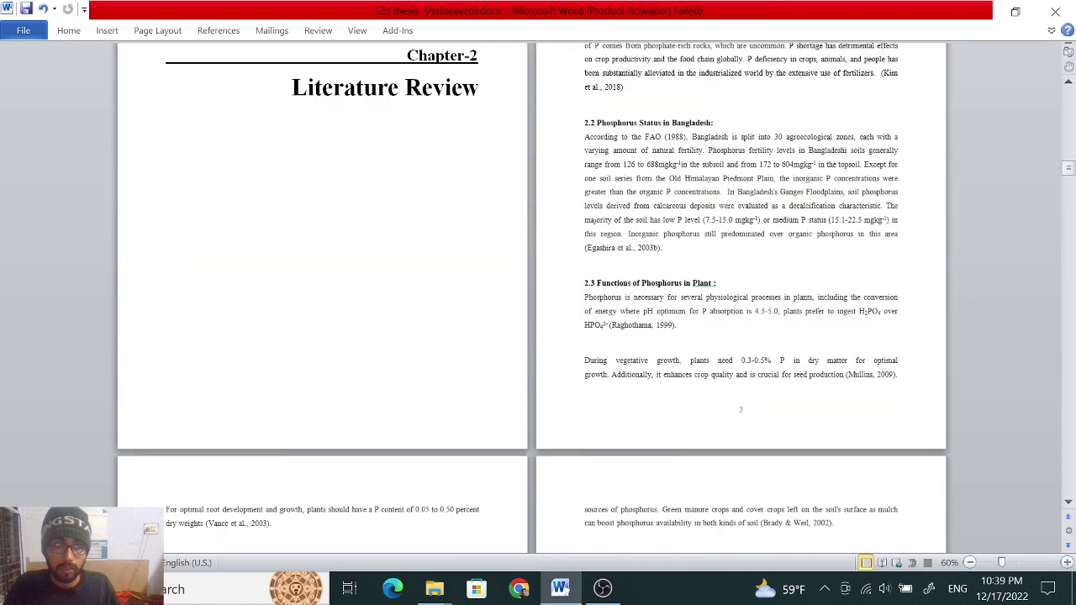
scroll(749, 319, "down", 3)
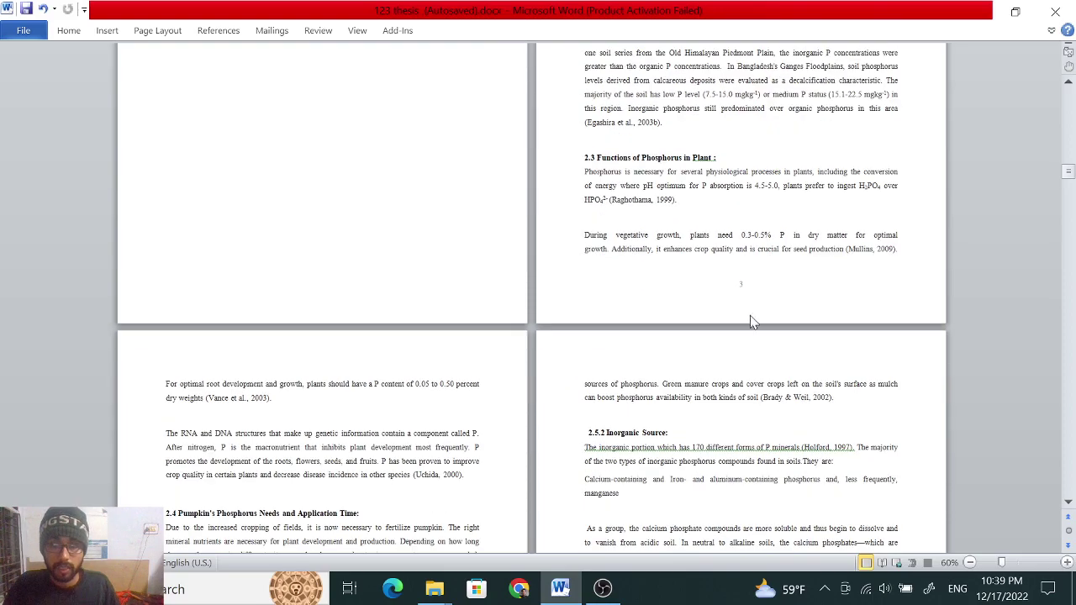
scroll(749, 320, "down", 5)
scroll(1036, 340, "down", 3)
scroll(1036, 341, "down", 9)
scroll(1037, 340, "down", 2)
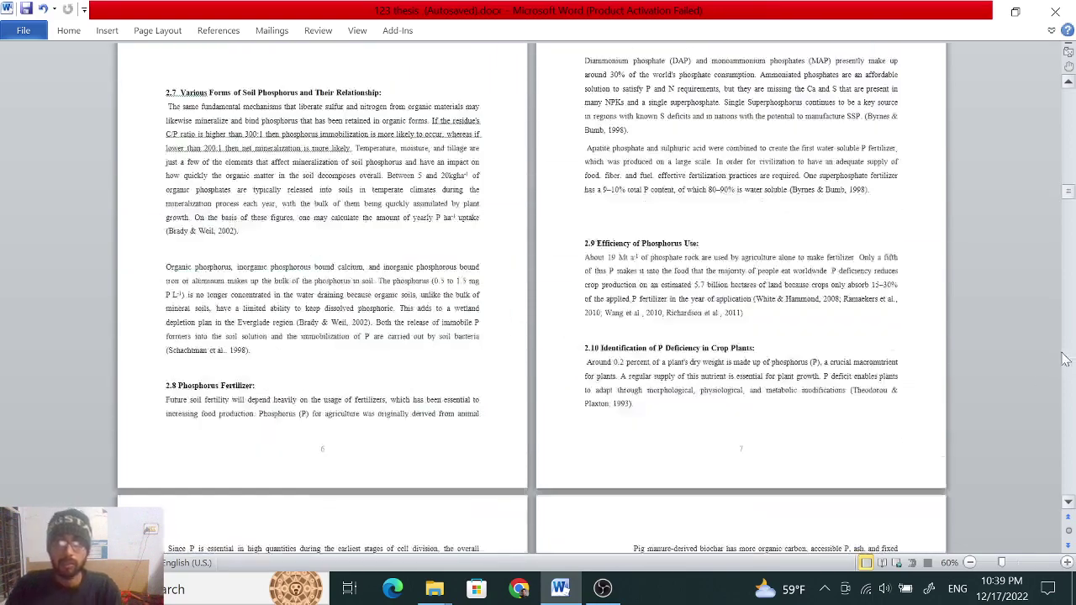
scroll(1036, 341, "down", 7)
scroll(1029, 336, "down", 6)
scroll(1017, 330, "down", 3)
scroll(1012, 330, "down", 7)
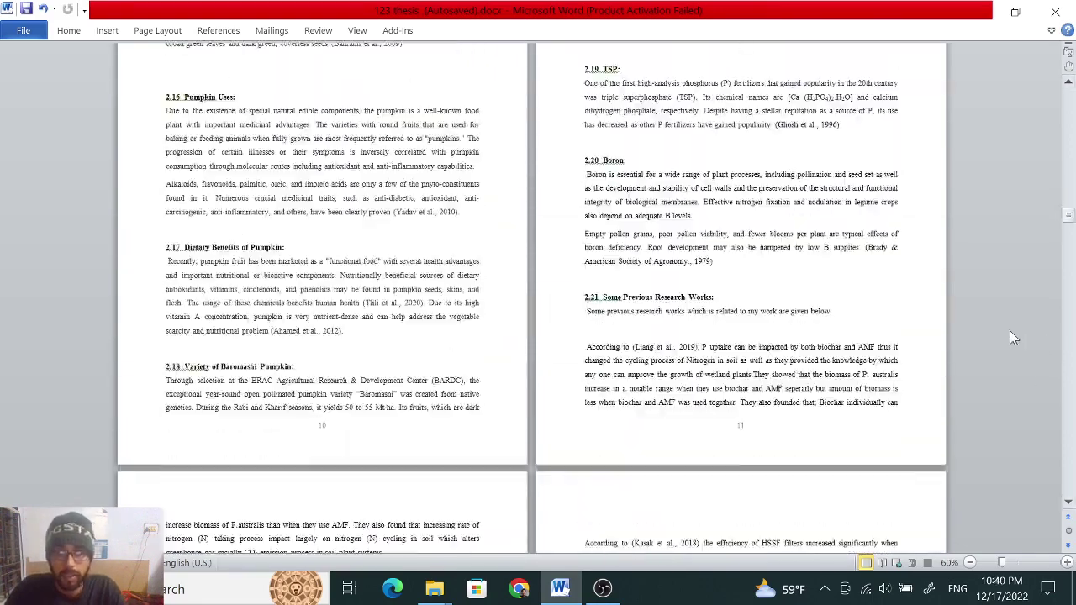
scroll(1009, 336, "down", 4)
scroll(1009, 338, "down", 5)
scroll(1005, 351, "down", 6)
scroll(1004, 351, "down", 3)
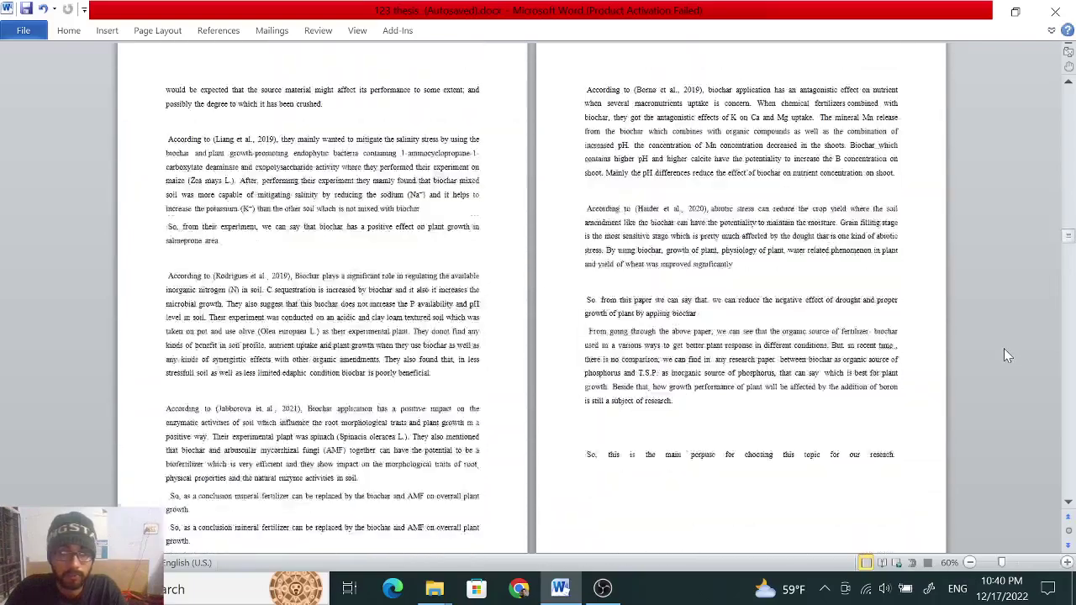
scroll(1004, 350, "down", 4)
scroll(1004, 350, "down", 4)
scroll(1009, 353, "down", 7)
scroll(1026, 370, "down", 1)
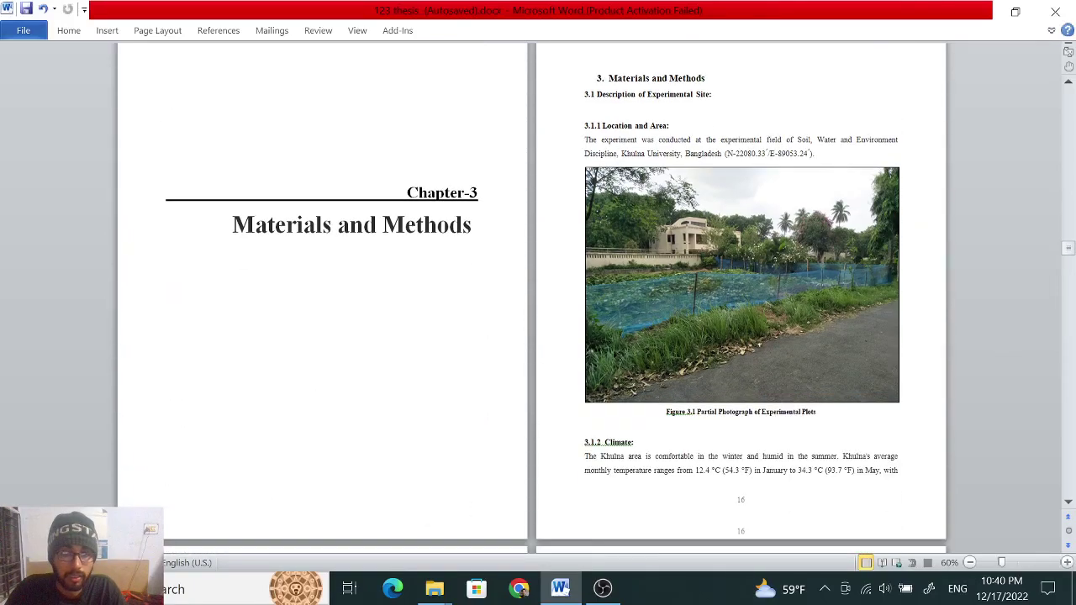
scroll(1059, 387, "down", 3)
scroll(778, 424, "up", 4)
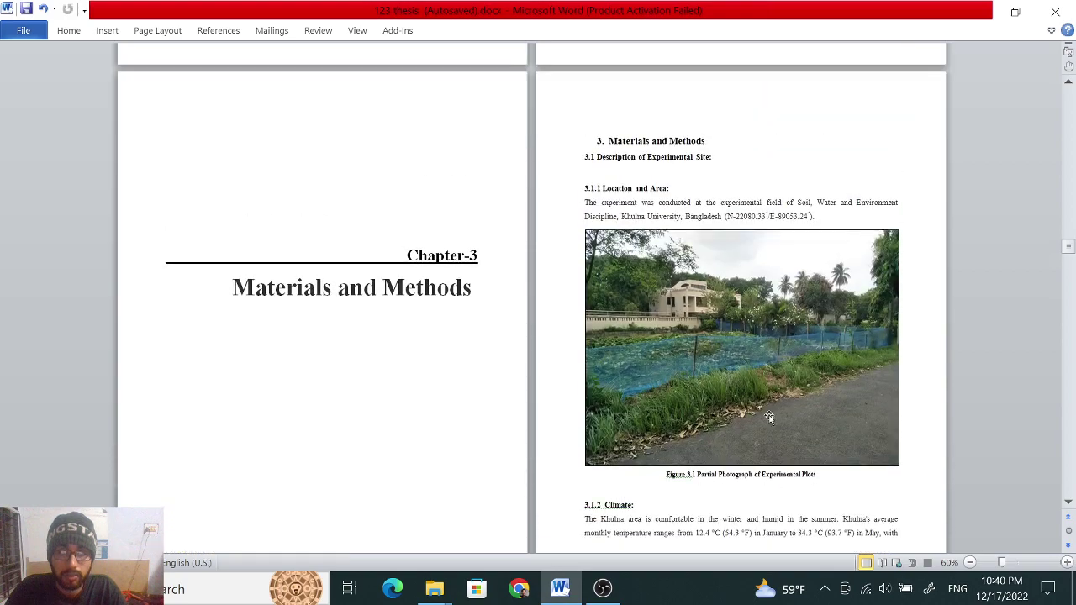
scroll(777, 424, "up", 6)
scroll(782, 328, "down", 5)
scroll(841, 361, "down", 4)
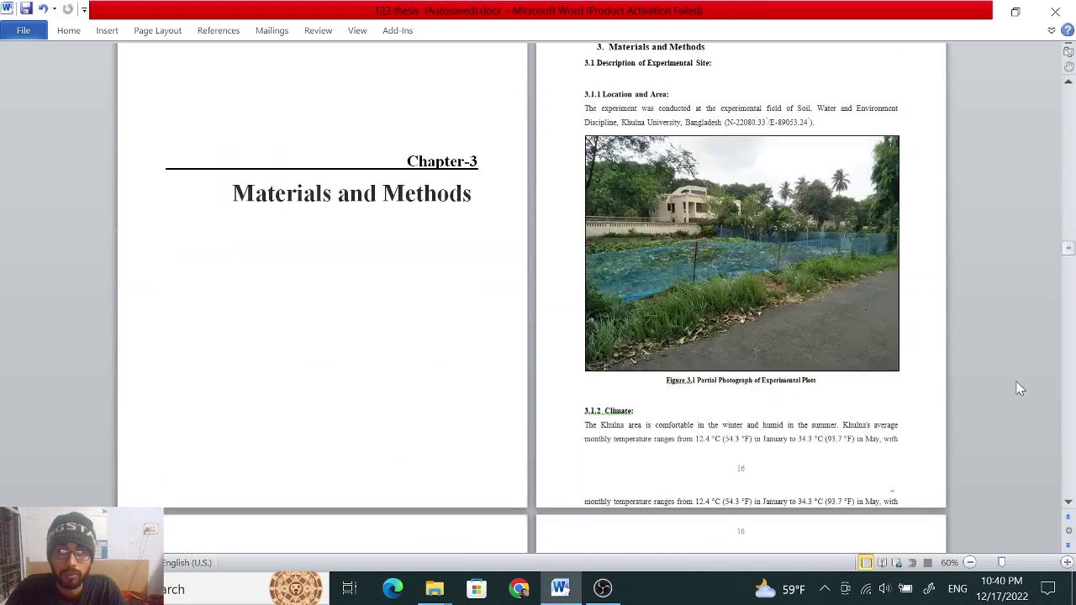
scroll(925, 370, "down", 6)
scroll(1008, 382, "down", 1)
scroll(1013, 383, "down", 5)
scroll(1012, 383, "down", 3)
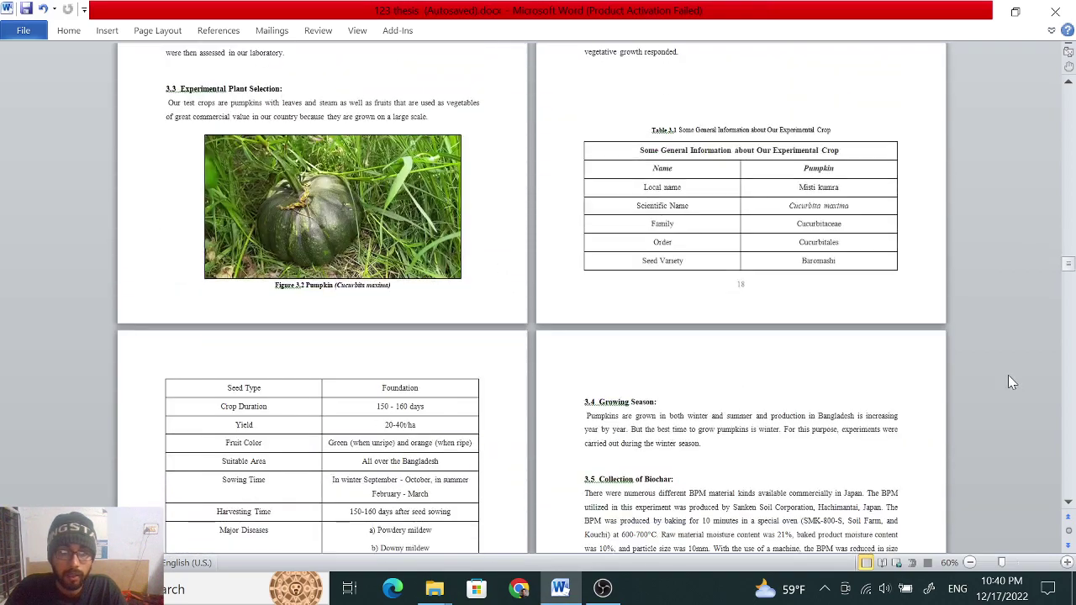
scroll(1011, 382, "down", 4)
scroll(1011, 383, "down", 4)
scroll(1008, 384, "down", 2)
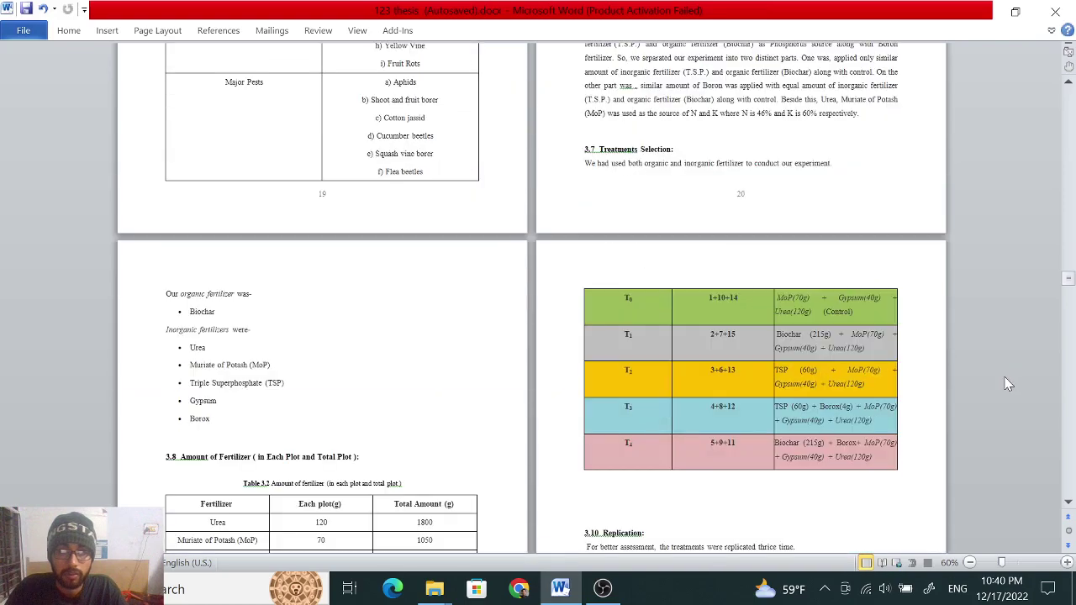
scroll(1005, 386, "down", 5)
scroll(1003, 388, "down", 2)
scroll(999, 387, "down", 4)
scroll(999, 385, "down", 9)
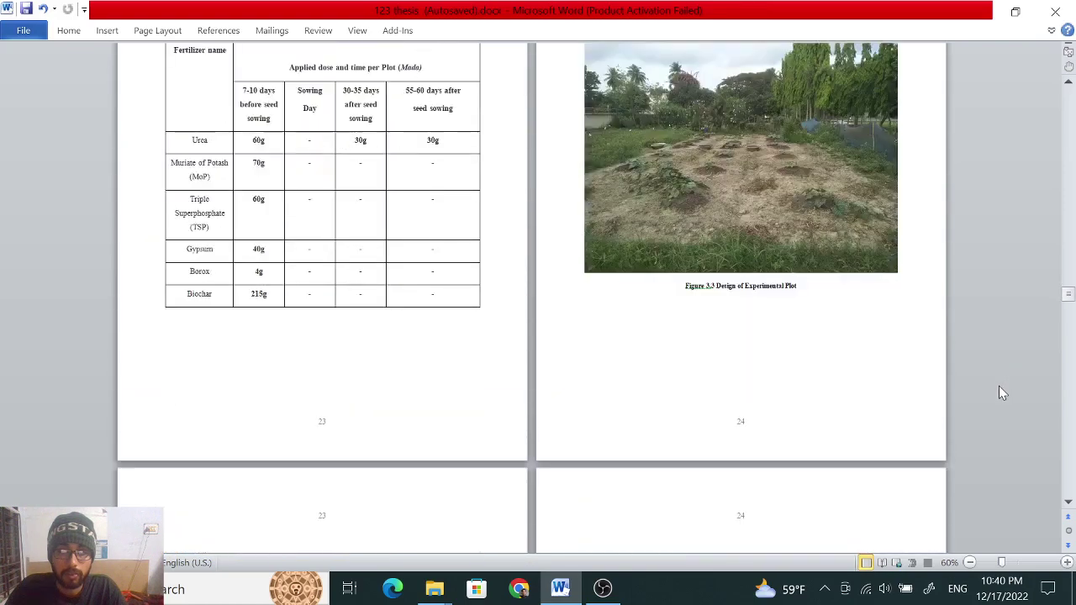
scroll(999, 385, "down", 9)
scroll(997, 389, "down", 7)
scroll(998, 389, "down", 6)
scroll(996, 391, "down", 5)
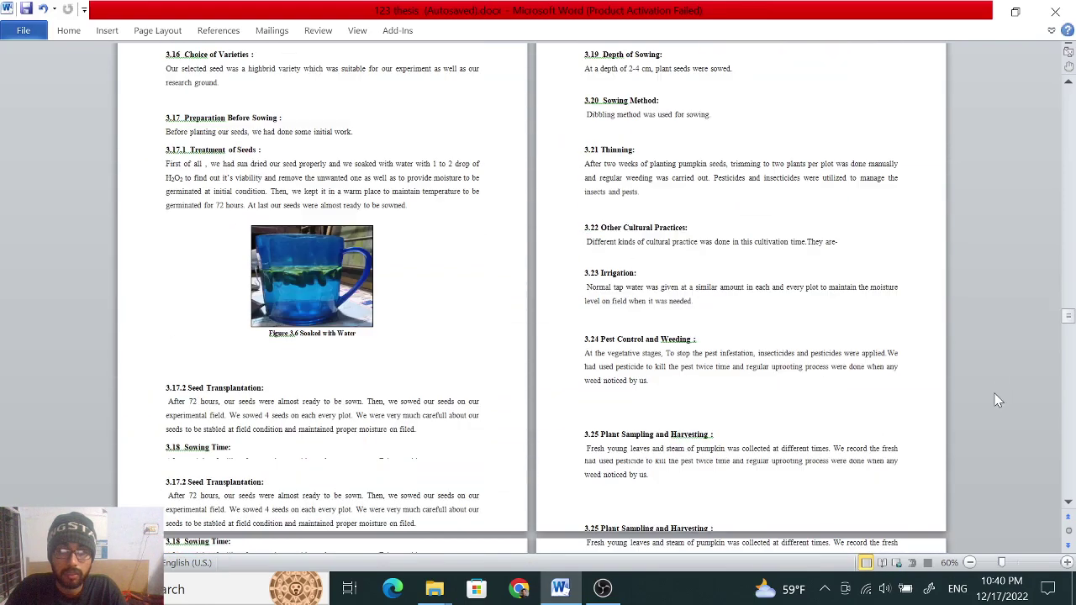
scroll(995, 395, "down", 5)
scroll(993, 400, "down", 5)
scroll(993, 401, "down", 8)
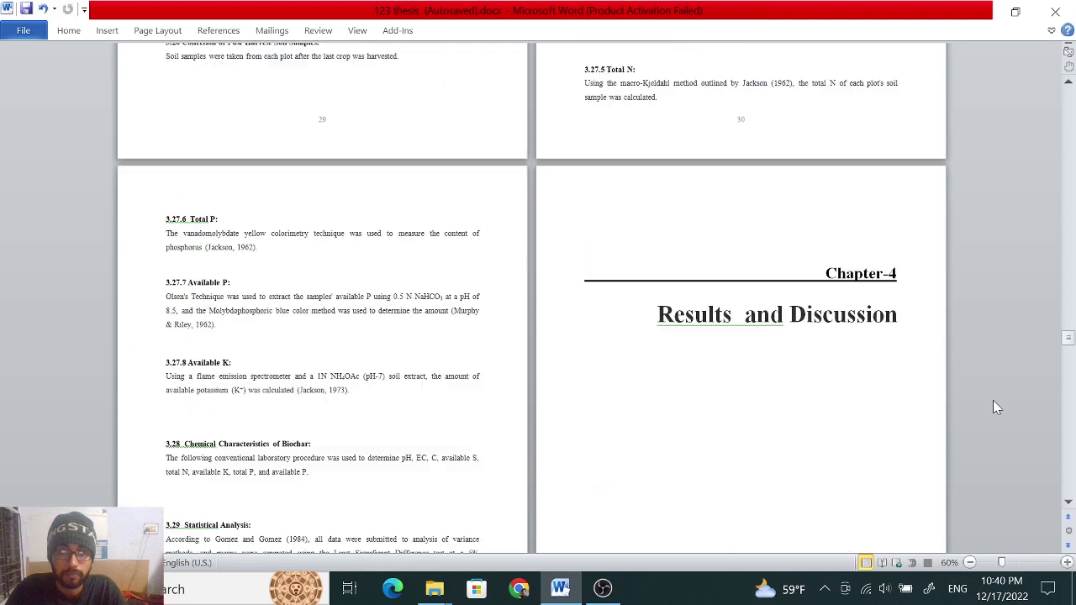
scroll(993, 400, "down", 2)
scroll(993, 400, "down", 2)
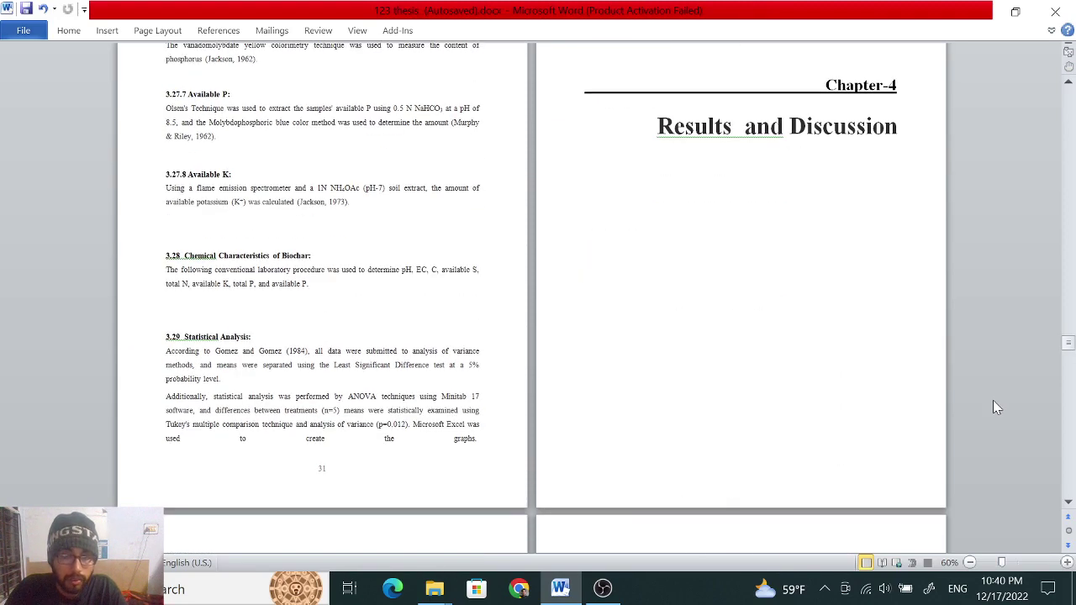
scroll(993, 400, "up", 3)
scroll(993, 397, "down", 2)
scroll(992, 397, "down", 6)
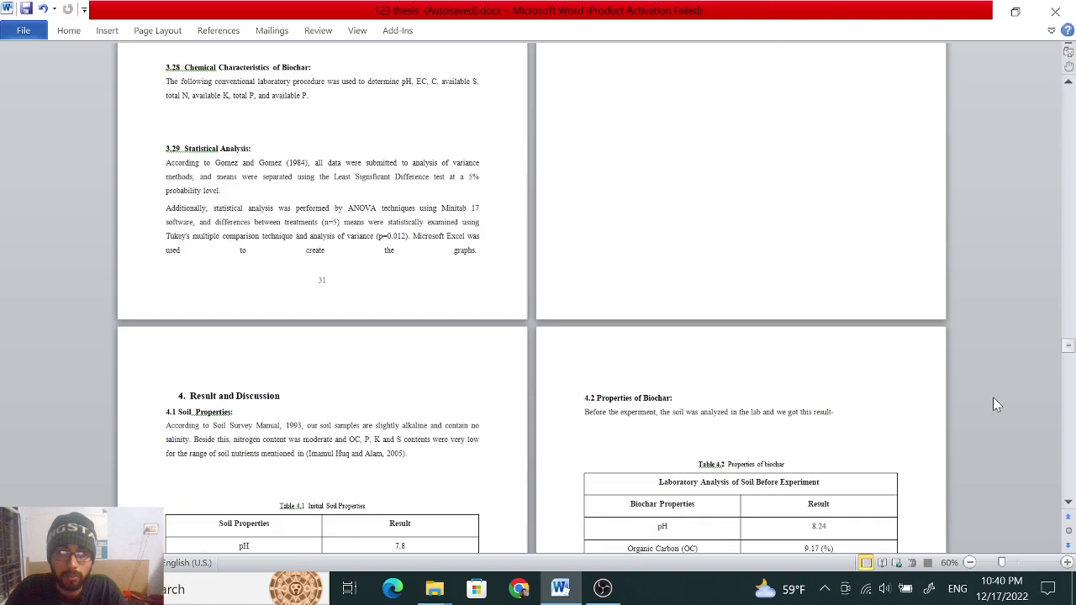
scroll(993, 398, "down", 5)
scroll(992, 400, "down", 5)
scroll(1021, 448, "down", 4)
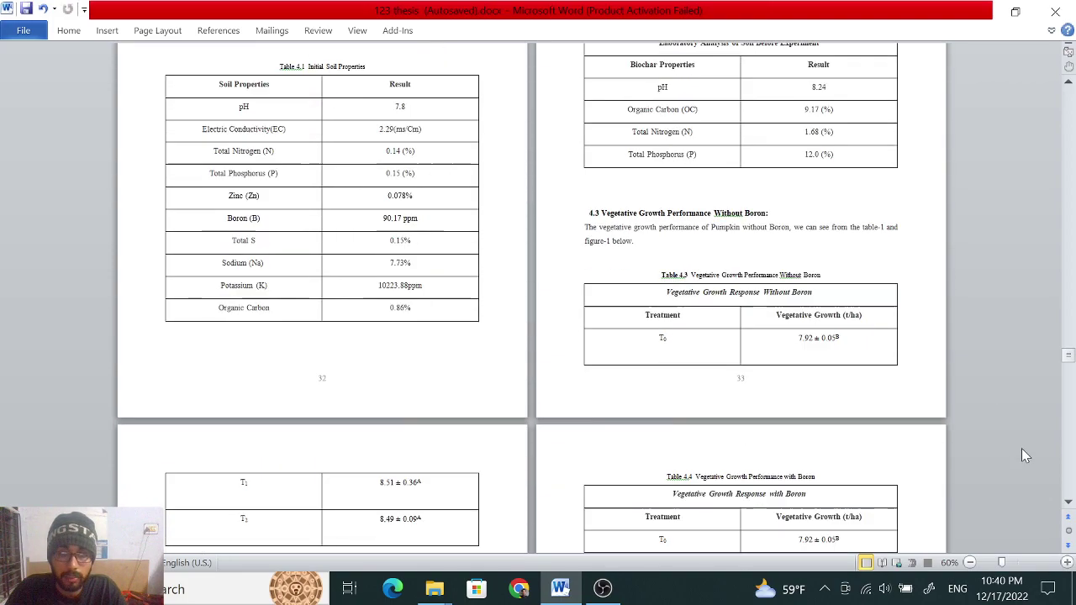
scroll(1007, 430, "down", 5)
scroll(1001, 433, "down", 5)
scroll(1000, 435, "down", 6)
scroll(998, 435, "down", 4)
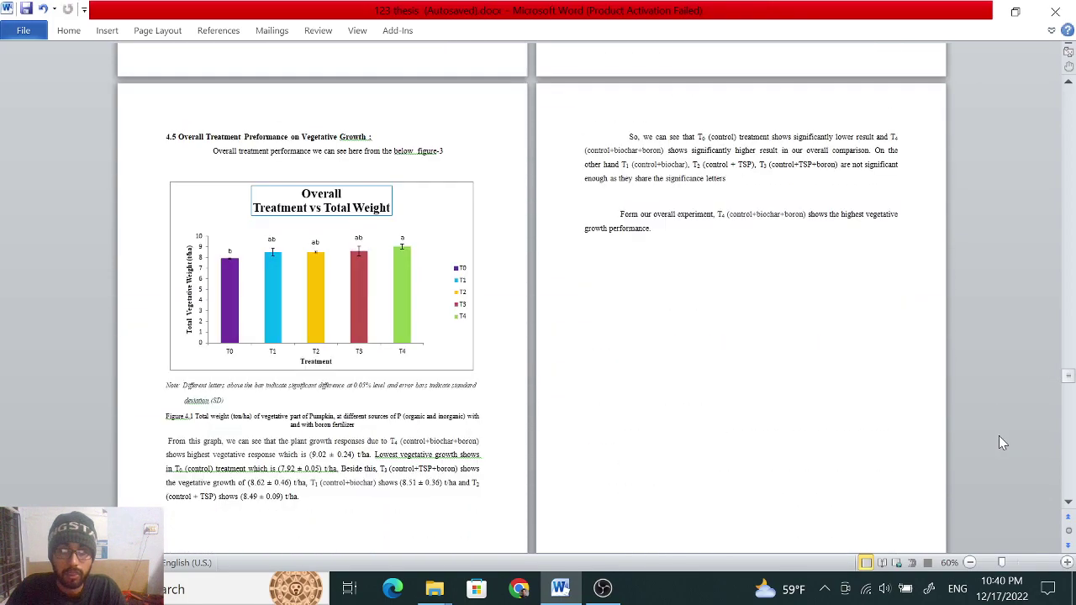
scroll(996, 438, "down", 5)
scroll(997, 442, "down", 5)
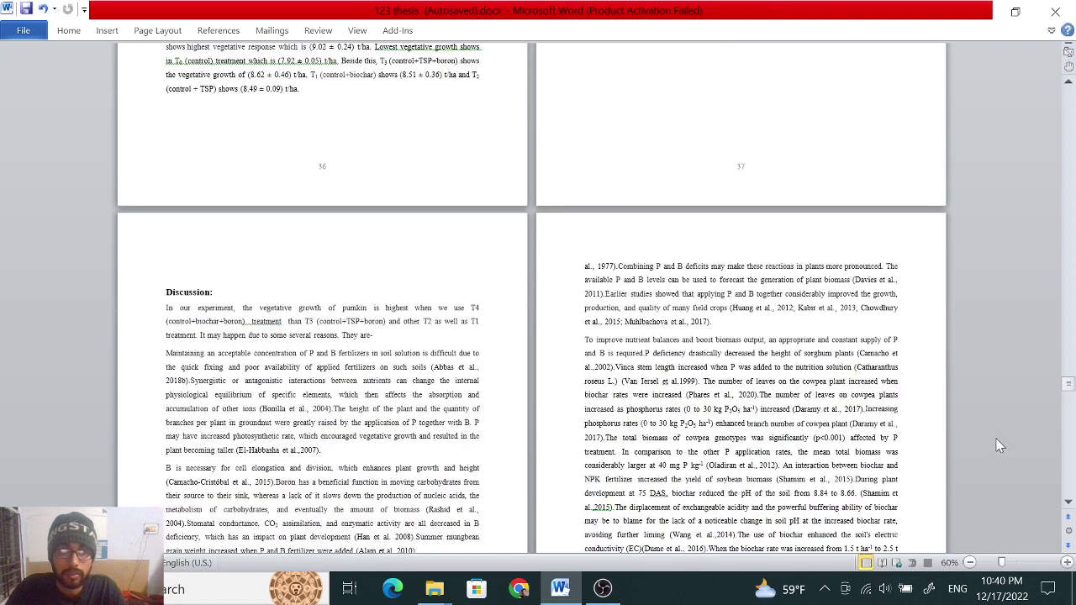
scroll(998, 446, "down", 4)
scroll(996, 447, "down", 3)
scroll(994, 446, "down", 3)
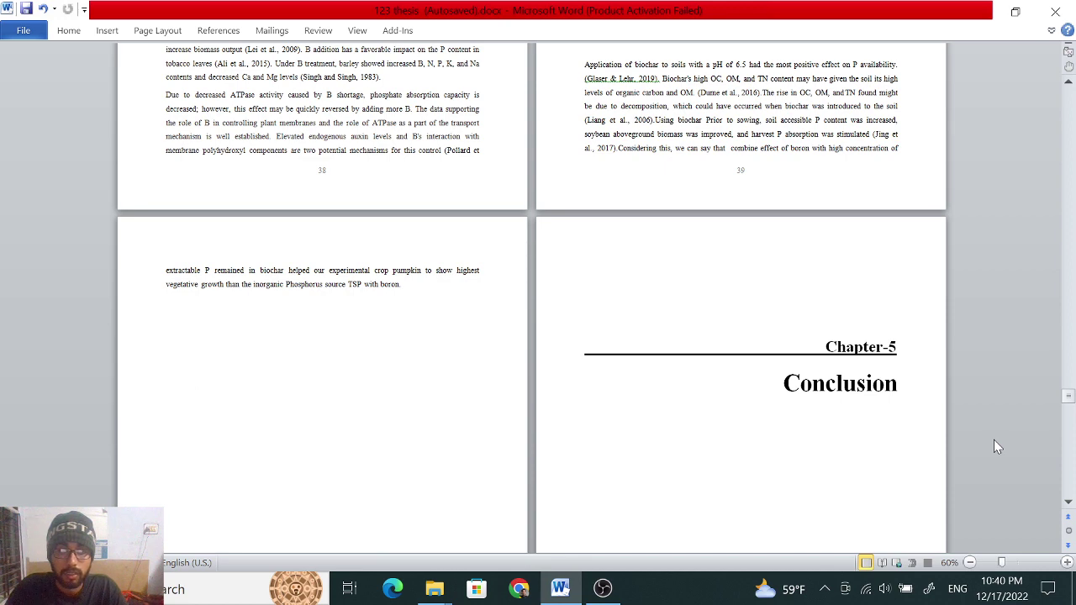
scroll(998, 447, "down", 4)
scroll(998, 446, "down", 5)
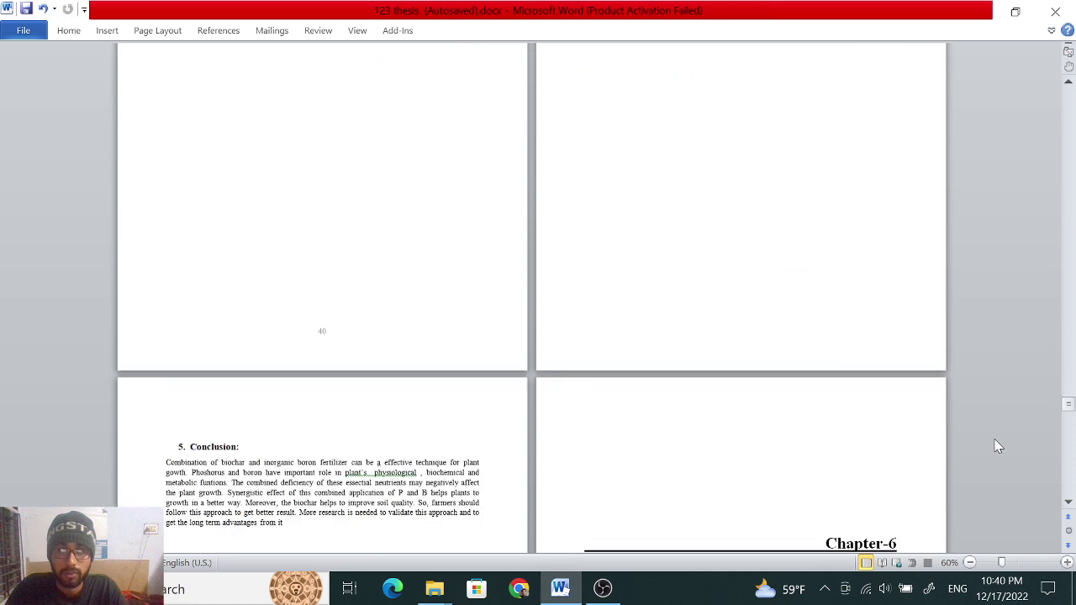
scroll(998, 446, "down", 2)
scroll(405, 407, "down", 3)
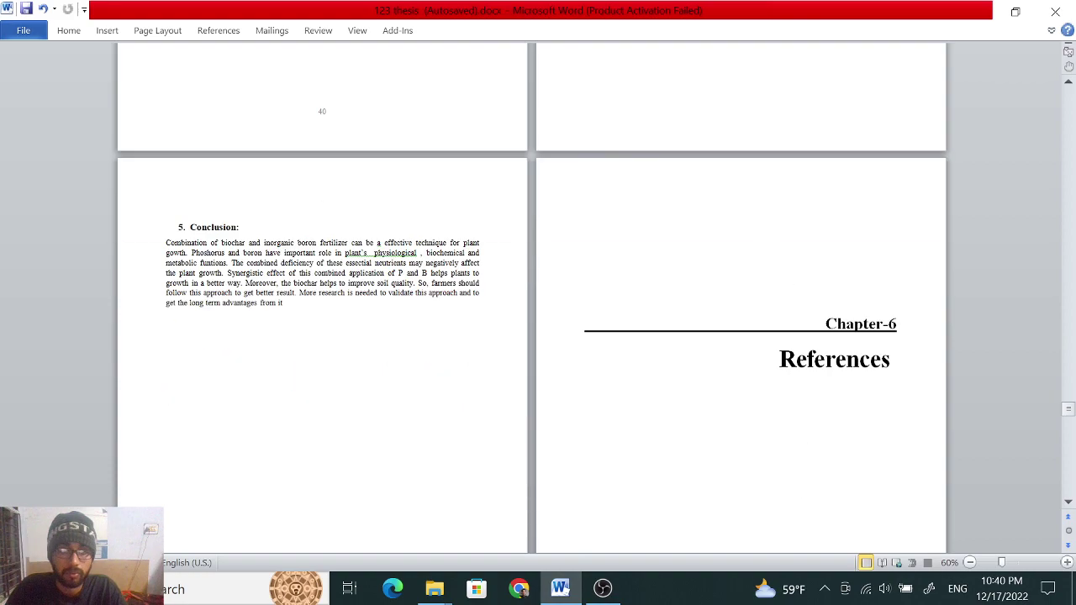
scroll(404, 407, "down", 1)
scroll(405, 407, "down", 5)
scroll(395, 414, "down", 3)
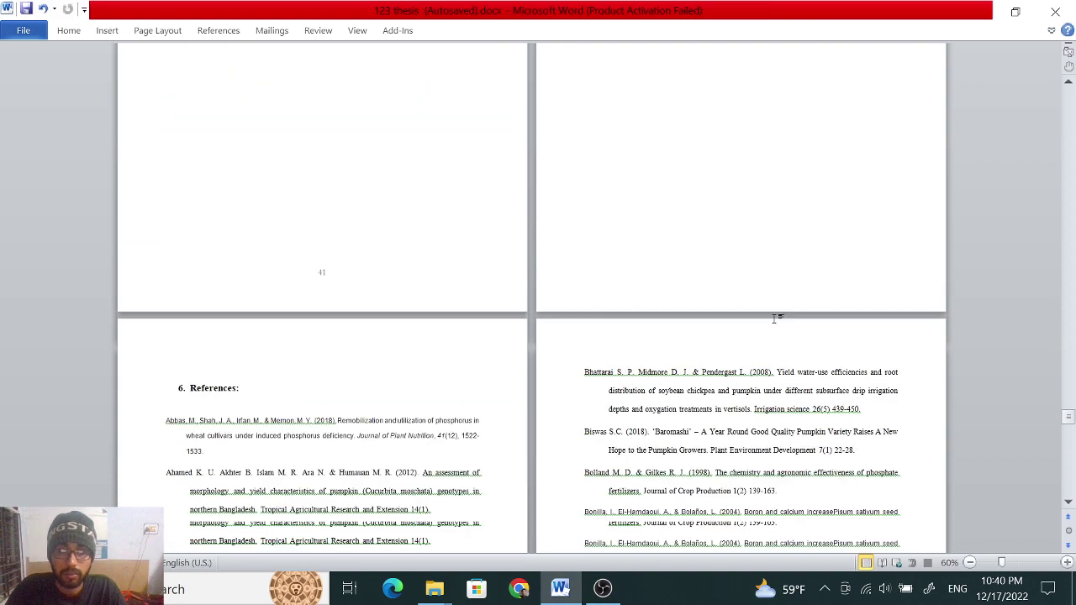
scroll(395, 415, "down", 3)
scroll(395, 414, "down", 3)
scroll(1055, 438, "down", 2)
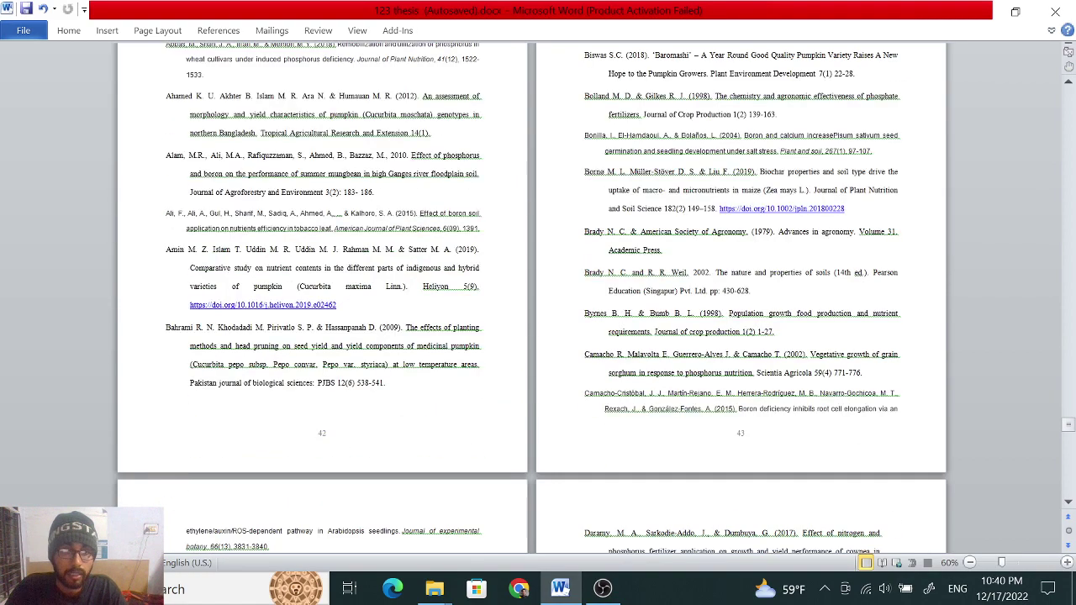
scroll(1055, 438, "down", 4)
scroll(1055, 438, "down", 4)
left_click_drag(1066, 431, 1022, 470)
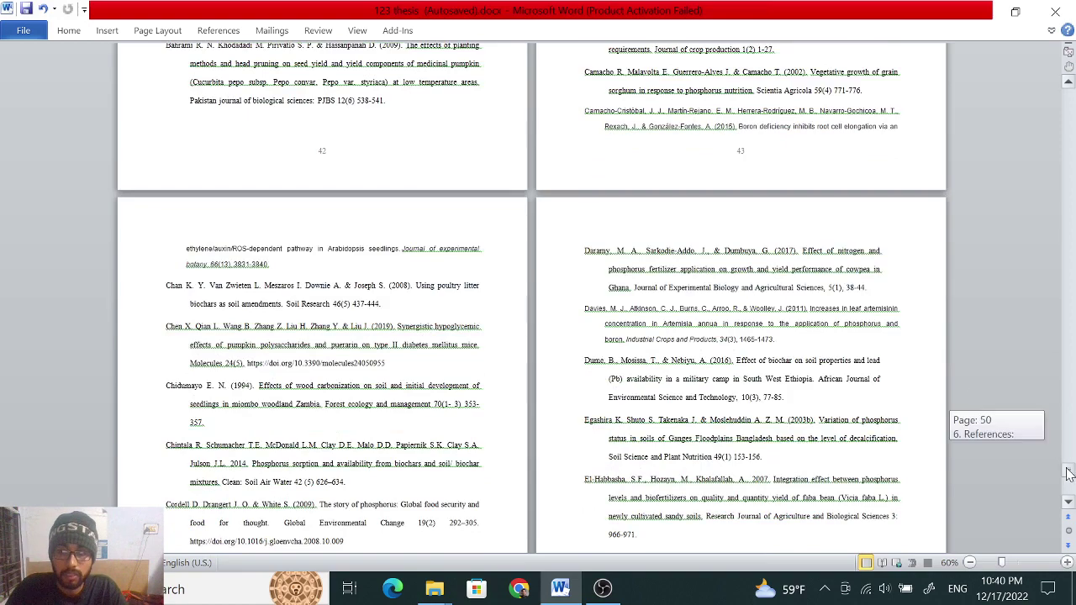
scroll(1019, 470, "down", 4)
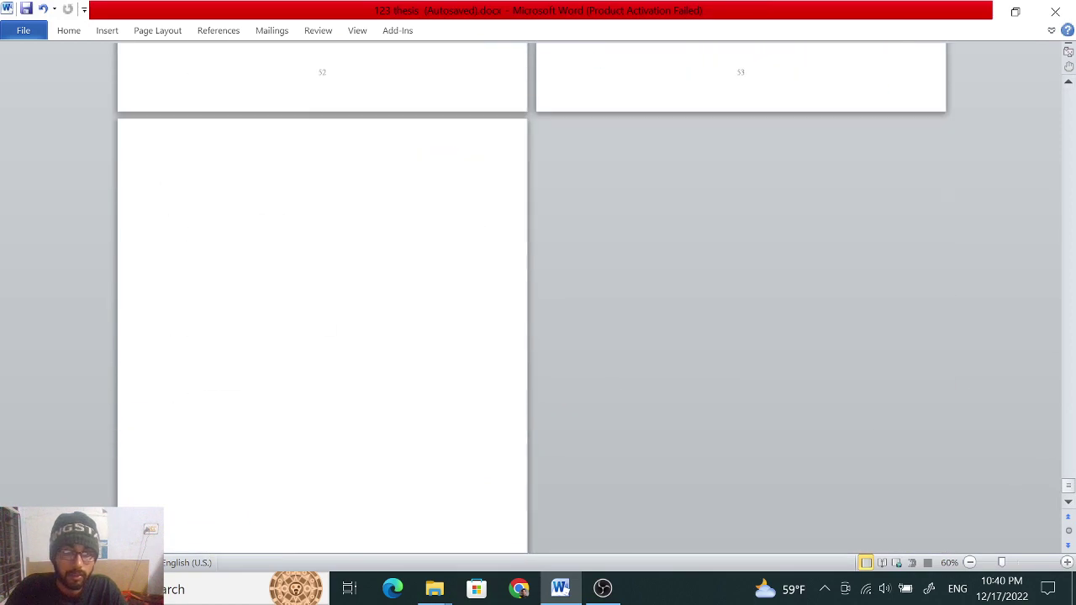
scroll(841, 420, "down", 3)
scroll(607, 365, "up", 2)
scroll(618, 370, "up", 1)
scroll(619, 369, "up", 3)
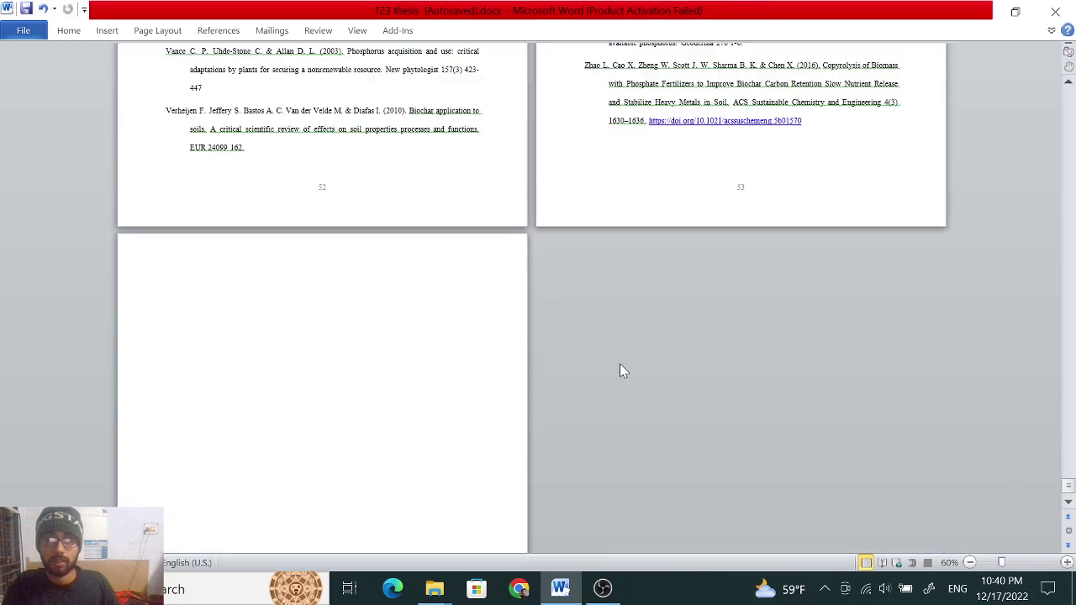
scroll(626, 363, "up", 3)
scroll(631, 360, "up", 4)
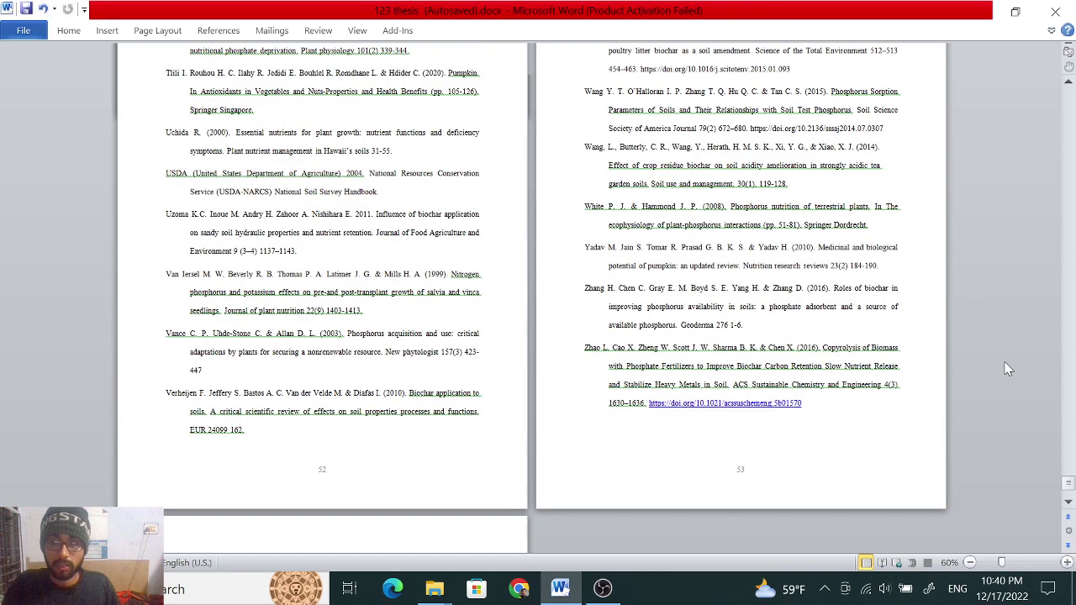